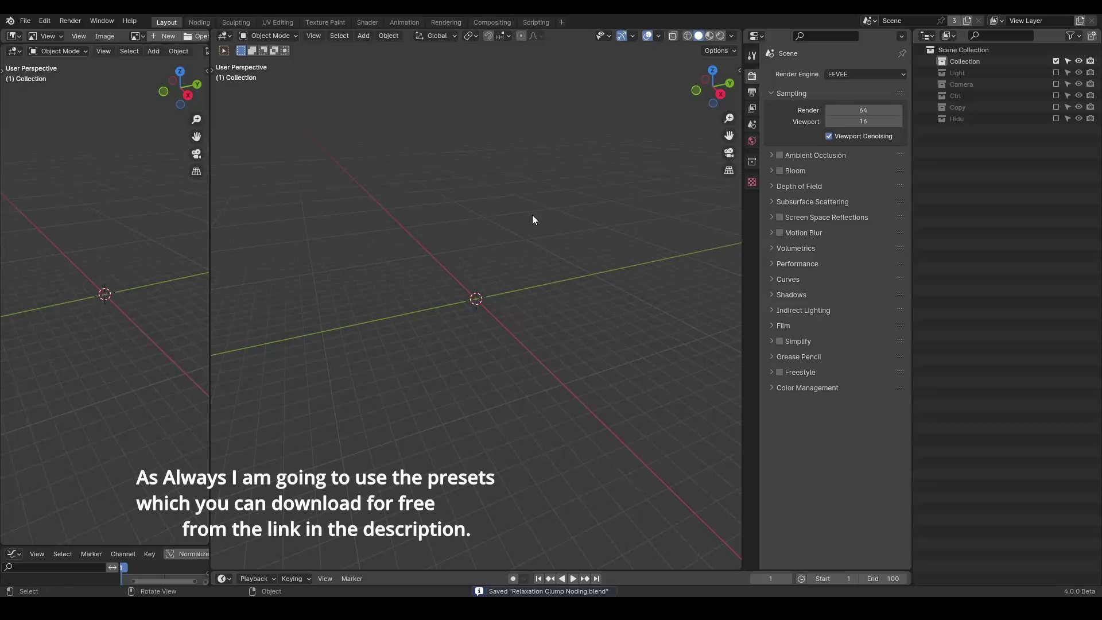
Step: In the Noding workspace, add a plane, create a new geometry node tree for it, and widen the node editor
left_click(207, 21)
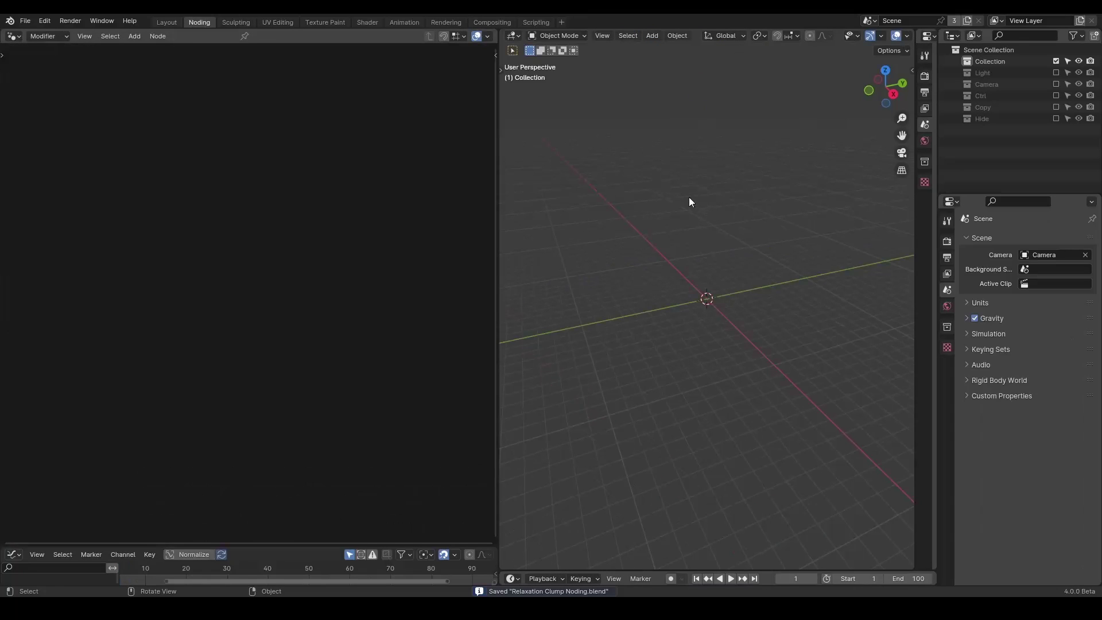
key("shift+a")
mouse_move(686, 195)
left_click(726, 196)
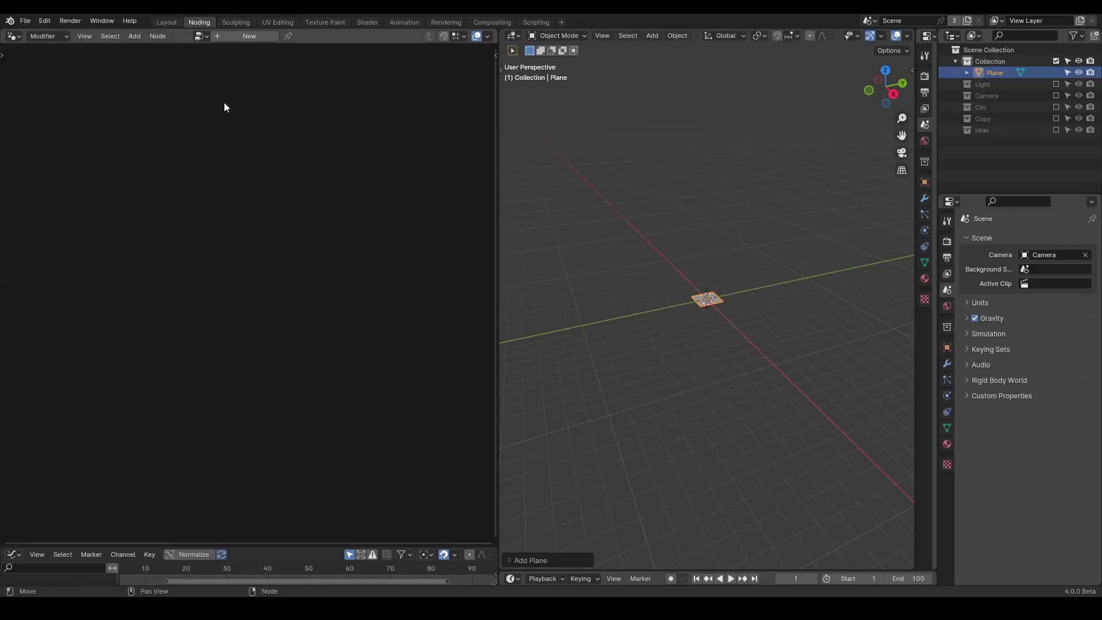
left_click(234, 40)
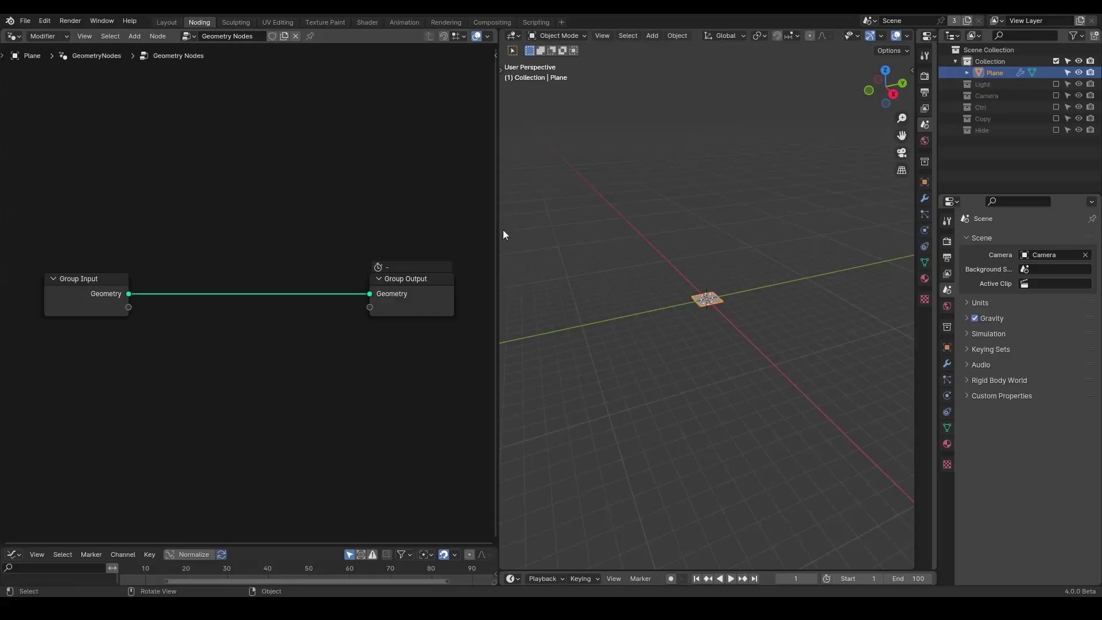
left_click_drag(501, 230, 635, 230)
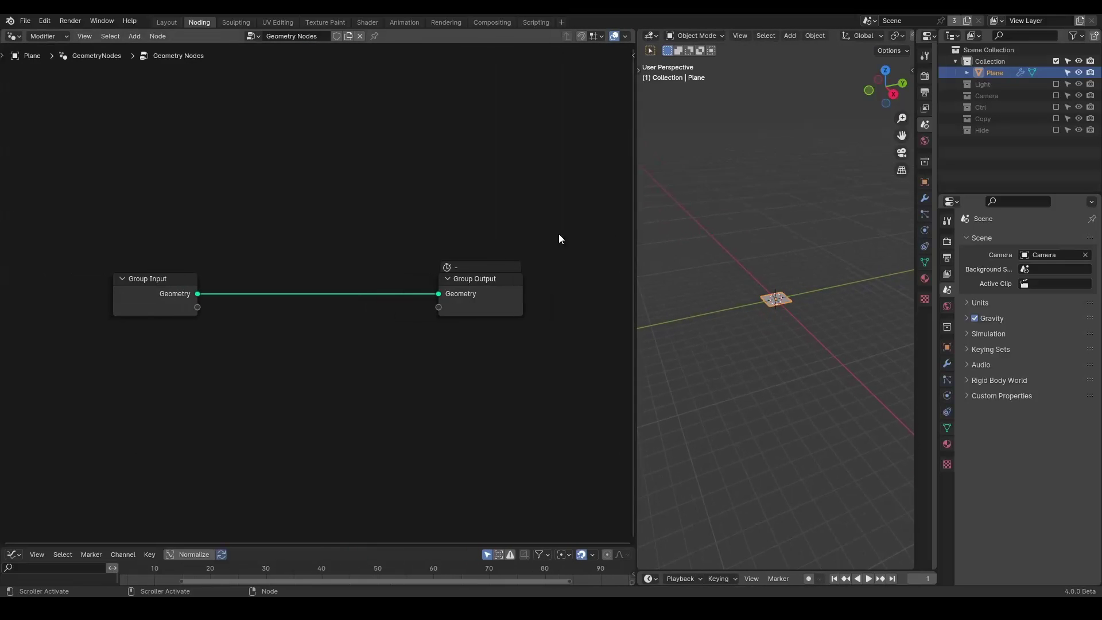
Step: Delete the Group Input node from the plane's geometry node tree
middle_click_drag(295, 258, 368, 233)
left_click_drag(338, 215, 133, 351)
key("x")
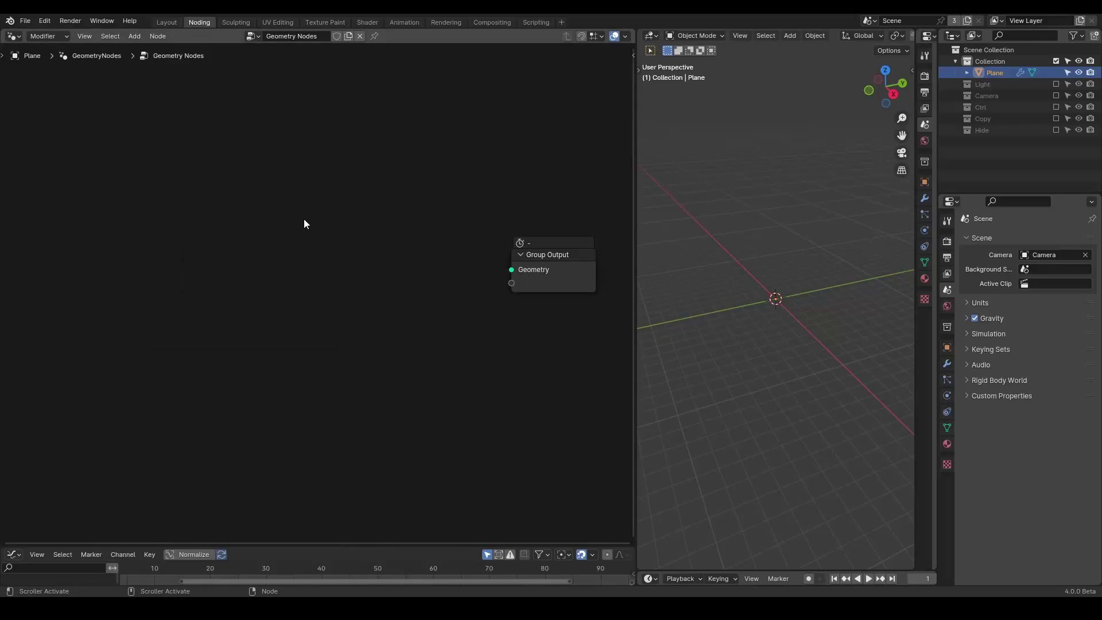
Step: Add a Simulation Zone and connect the Simulation Output's geometry to the Group Output, spacing the zone's two nodes apart
key("shift+a")
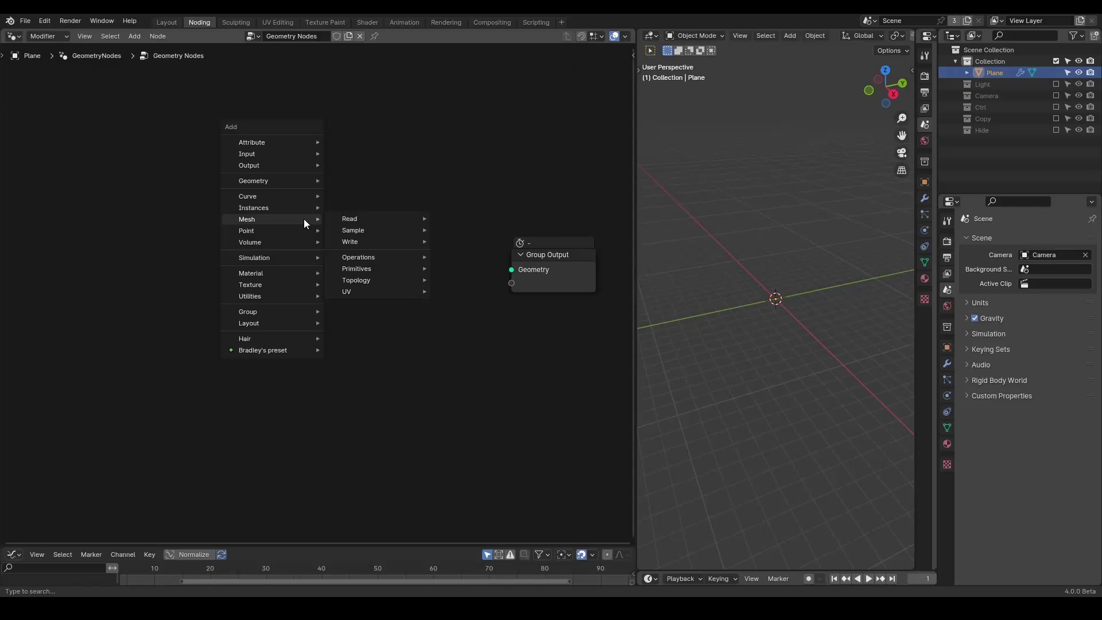
type("simul")
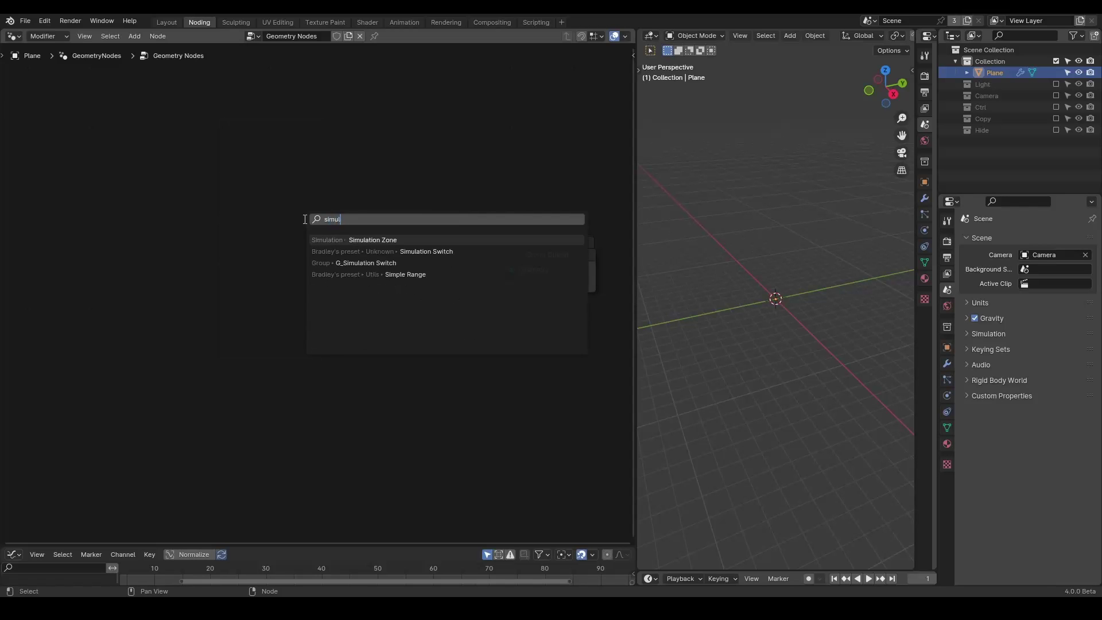
key("Return")
left_click(163, 178)
left_click(172, 179)
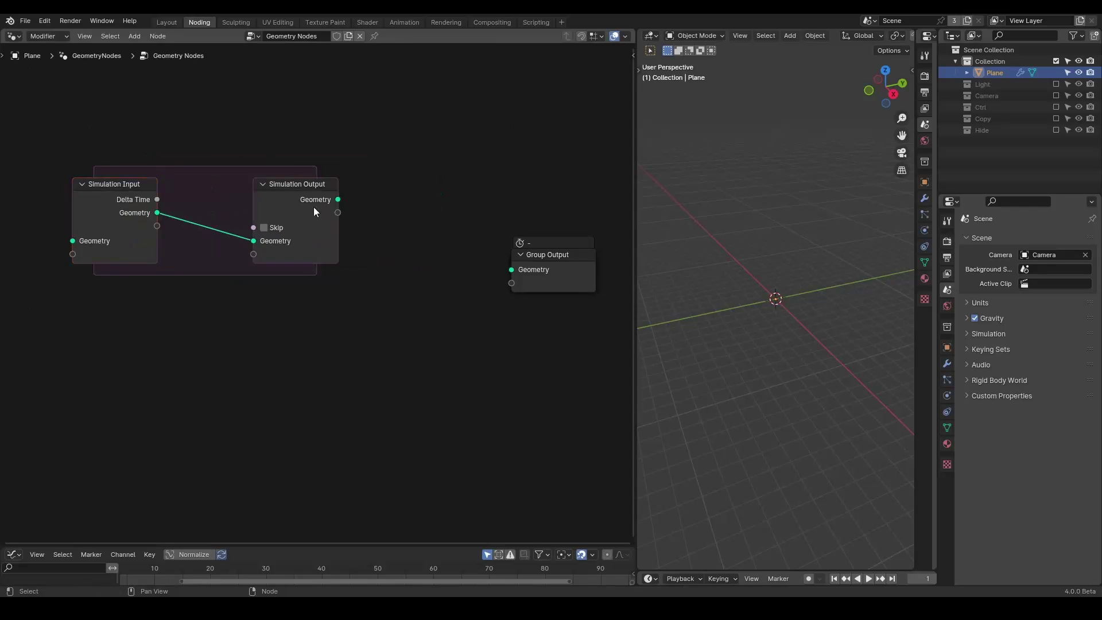
left_click(285, 204, "alt+shift")
left_click_drag(284, 202, 366, 210)
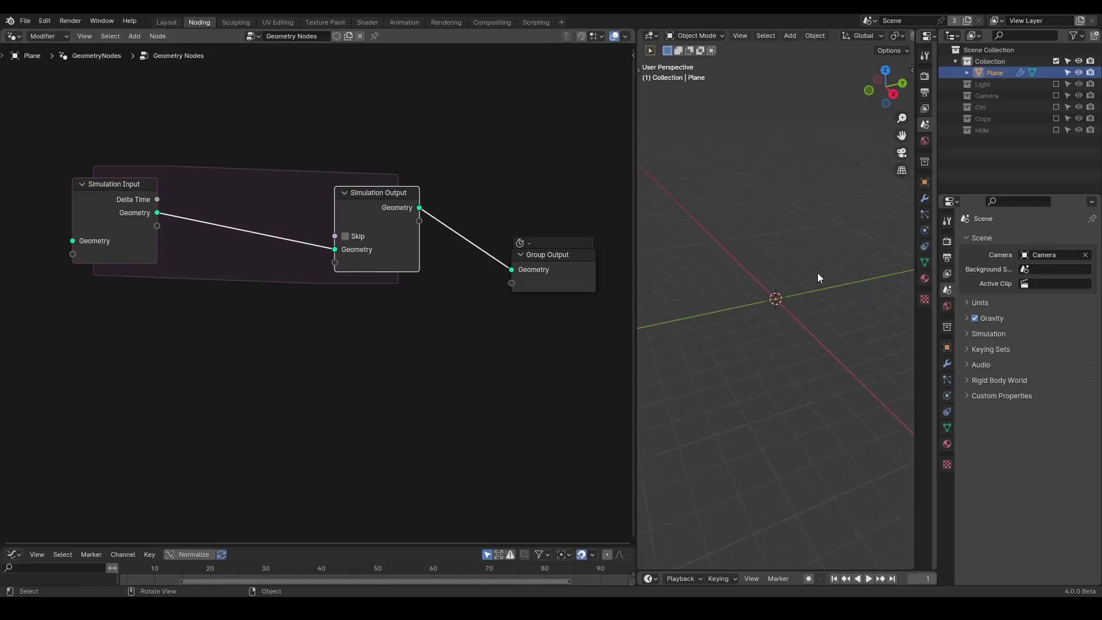
Step: Add the Relaxation Solver preset node below the Simulation Output and leave it unconnected
middle_click_drag(760, 277, 797, 278)
key("shift+a")
mouse_move(441, 344)
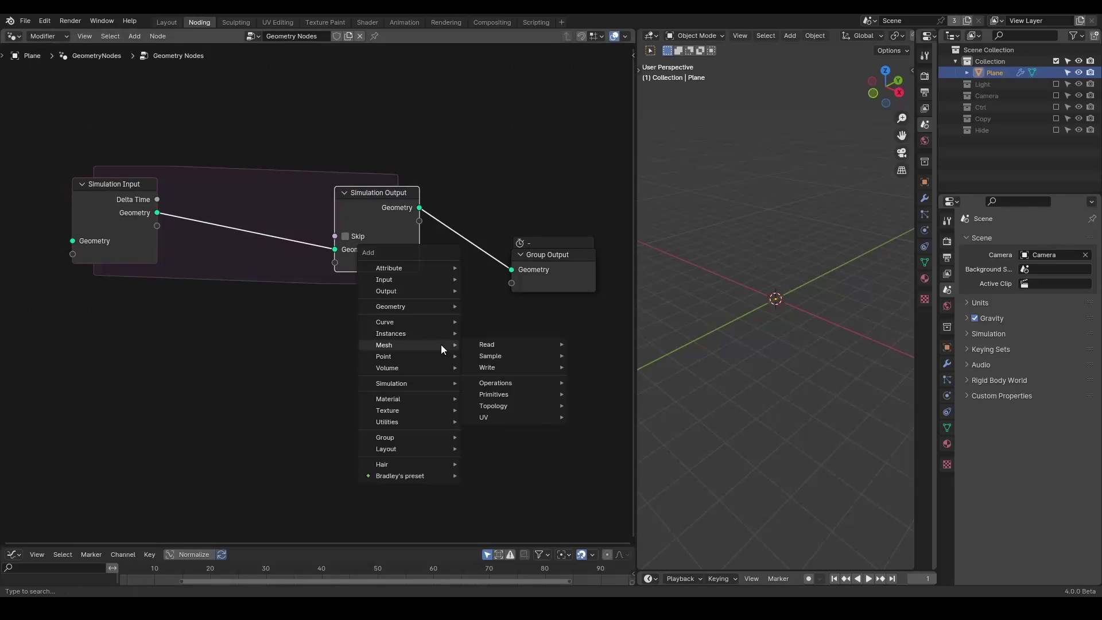
type("relaxa")
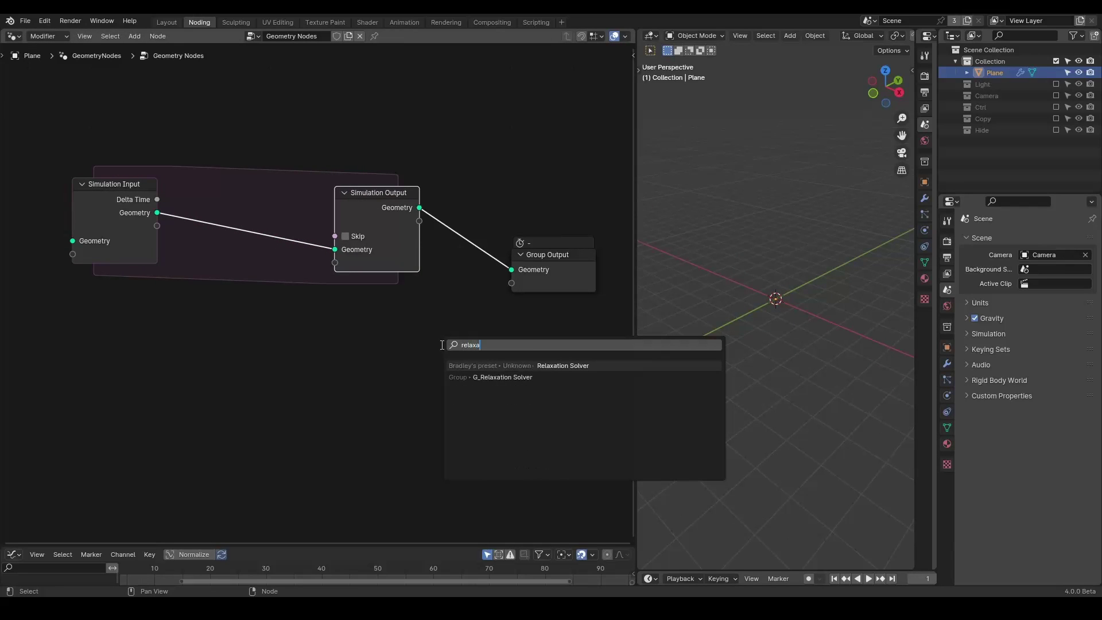
key("Return")
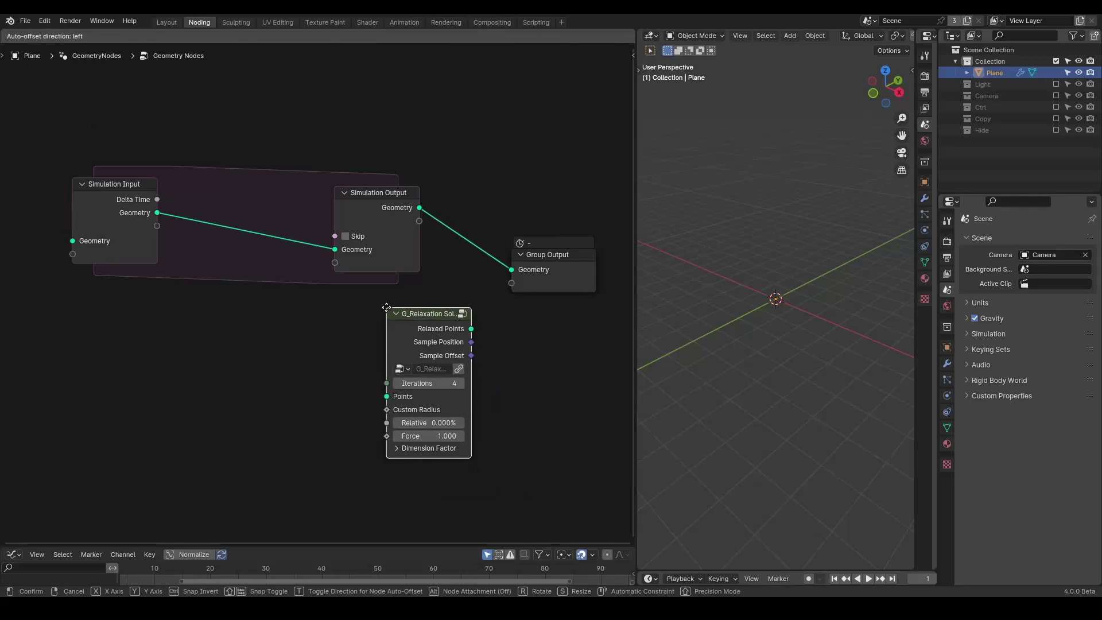
left_click(379, 311)
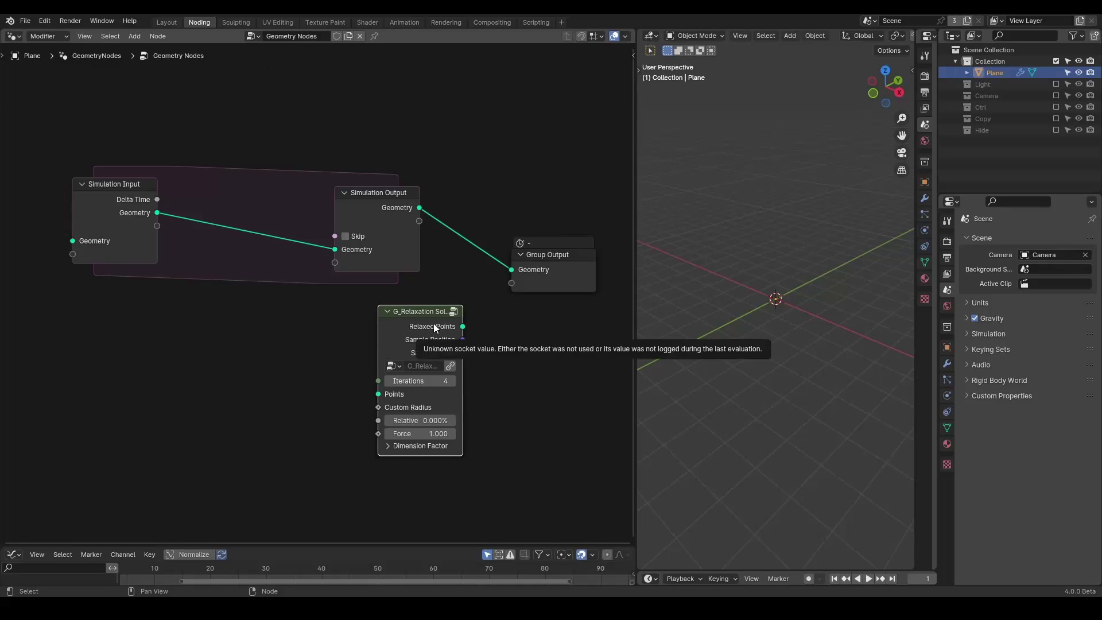
middle_click_drag(752, 298, 778, 302)
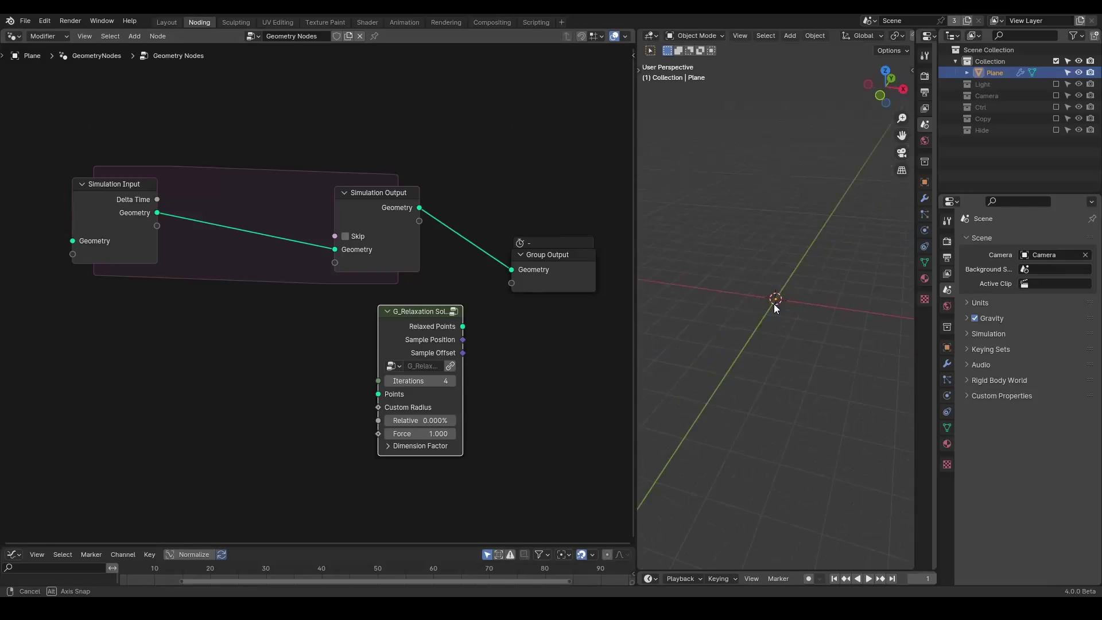
Step: Move the Simulation Input away from the Simulation Output and insert a Join Geometry node on the link between them
middle_click_drag(230, 333, 379, 284)
left_click_drag(246, 175, 102, 190)
key("shift+a")
mouse_move(349, 150)
type("join")
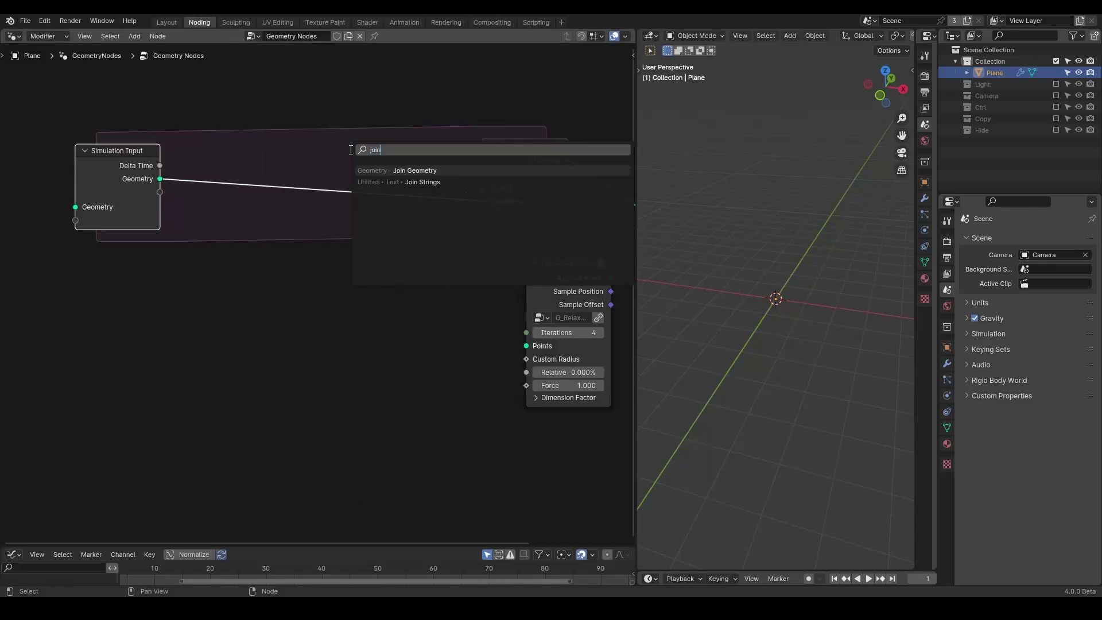
key("Return")
left_click(359, 173)
Step: Add a Points node below the simulation zone and connect its geometry to the Join Geometry node
middle_click_drag(156, 269, 236, 229)
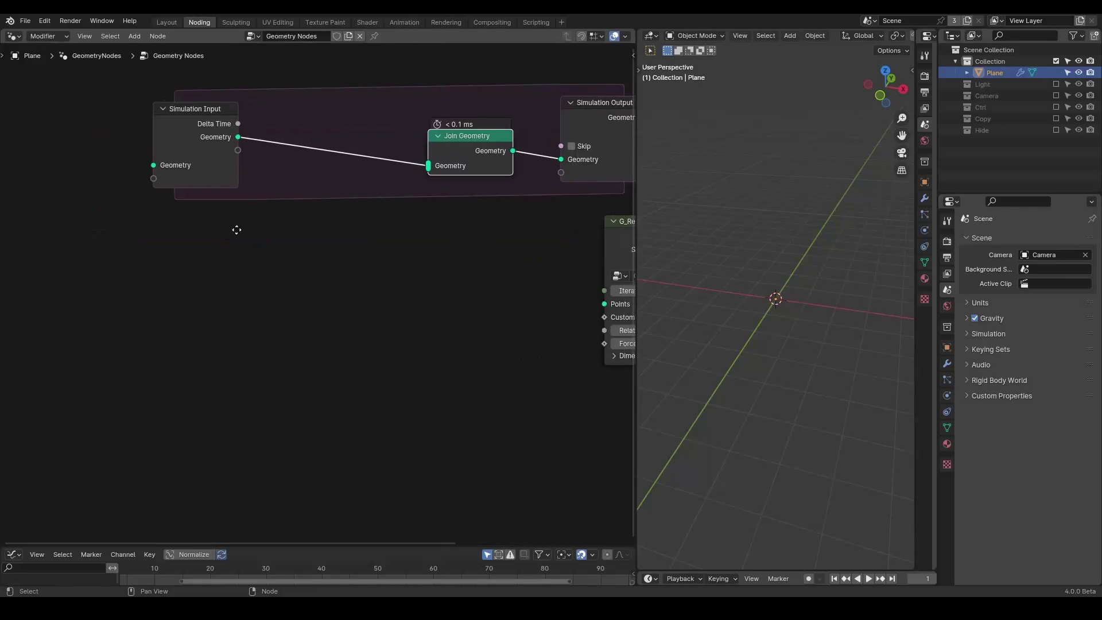
key("shift+a")
mouse_move(273, 249)
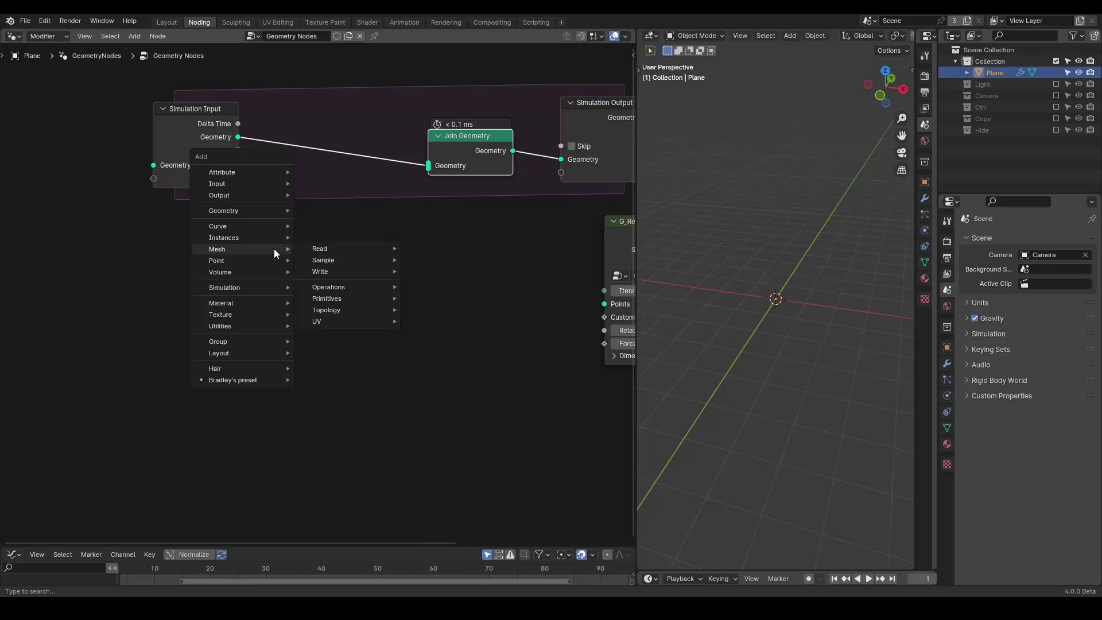
type("points")
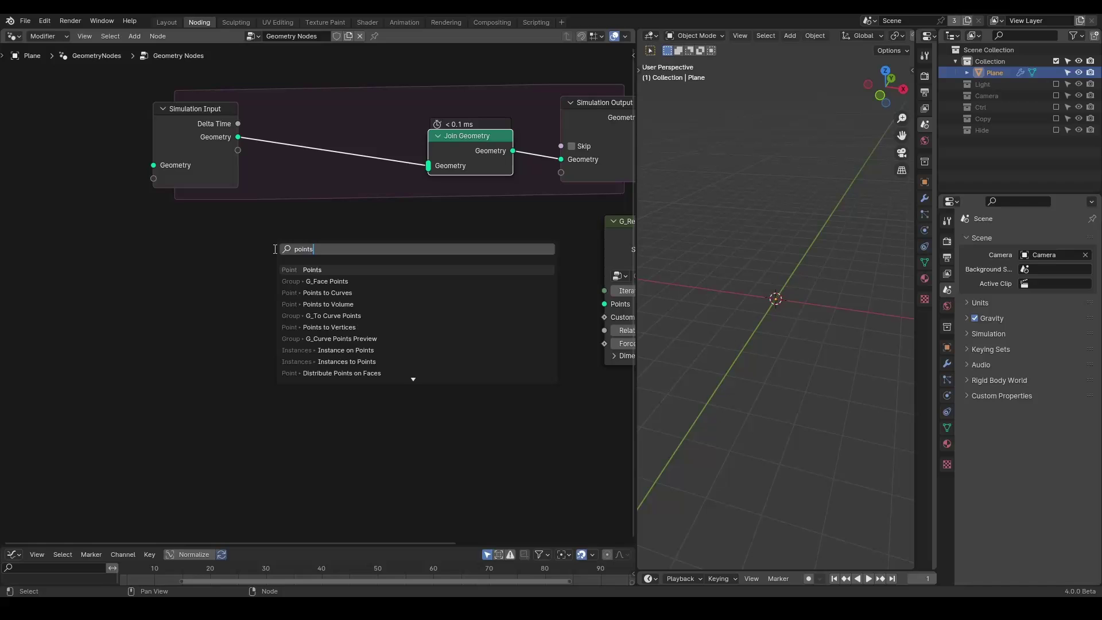
key("Return")
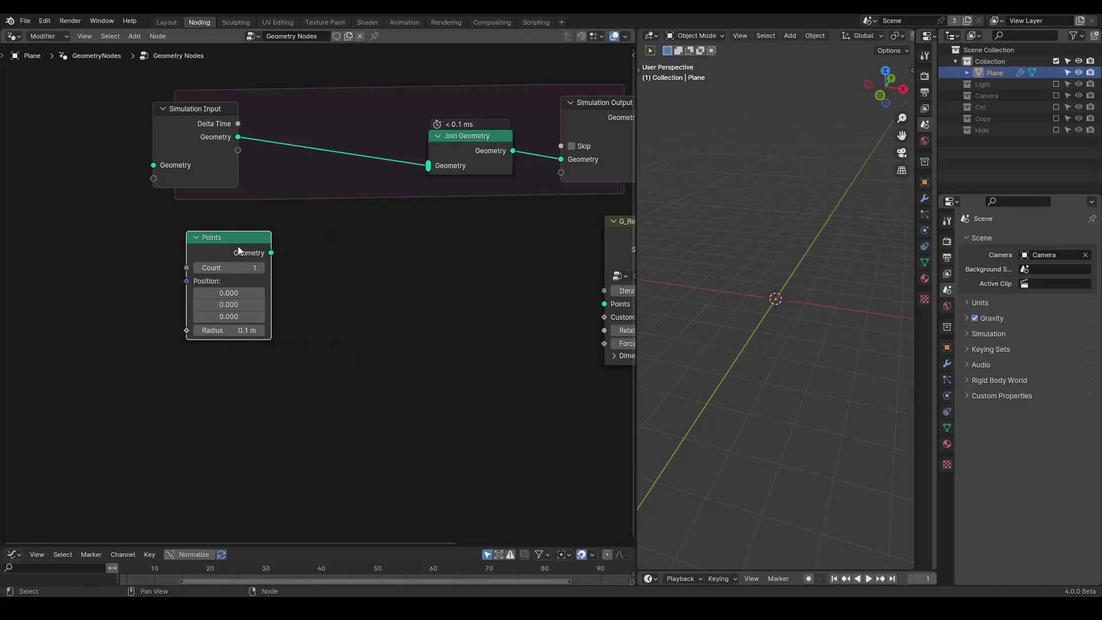
left_click(266, 242)
left_click_drag(271, 252, 429, 171)
Step: Insert an Instance on Points node between the Simulation Output and the Group Output
middle_click_drag(430, 174, 232, 186)
key("shift+a")
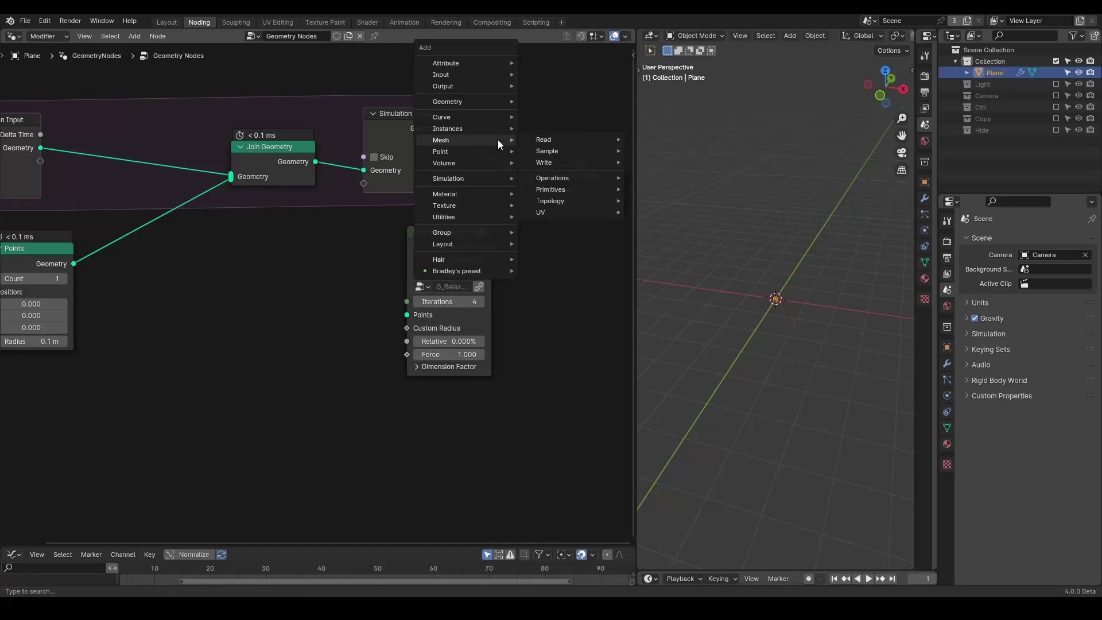
type("point instance")
key("Down")
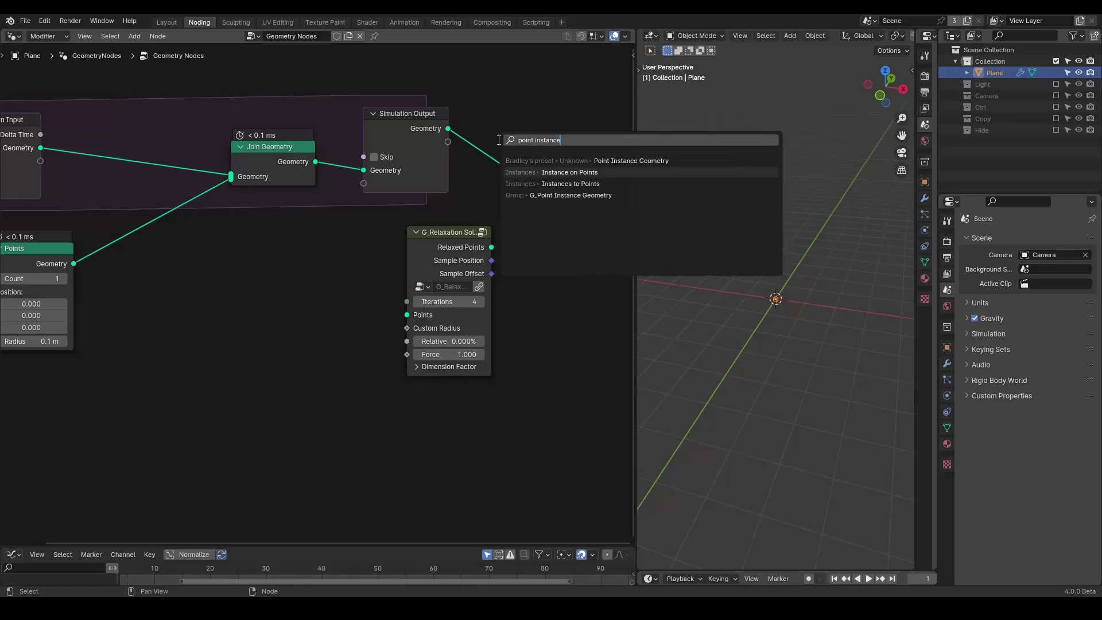
key("Return")
left_click(498, 140)
left_click_drag(449, 144, 477, 116)
Step: Connect a new Ico Sphere node to the Instance input of Instance on Points, and move the Relaxation Solver clear below
key("shift+a")
type("ico")
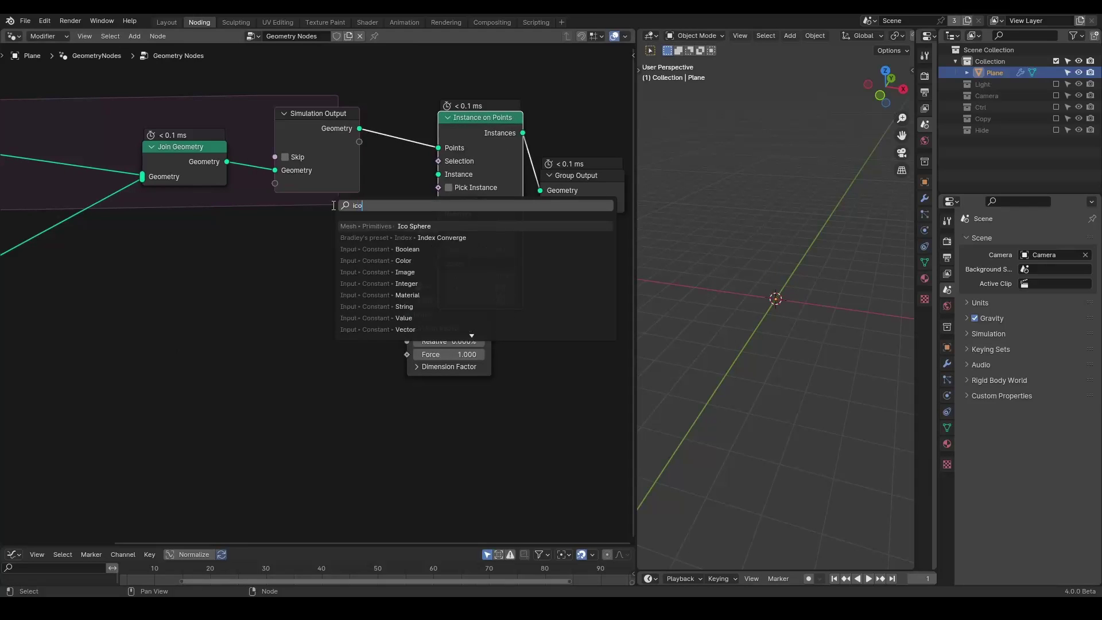
key("Return")
left_click(267, 221)
left_click_drag(349, 238, 433, 175)
middle_click_drag(323, 243, 384, 242)
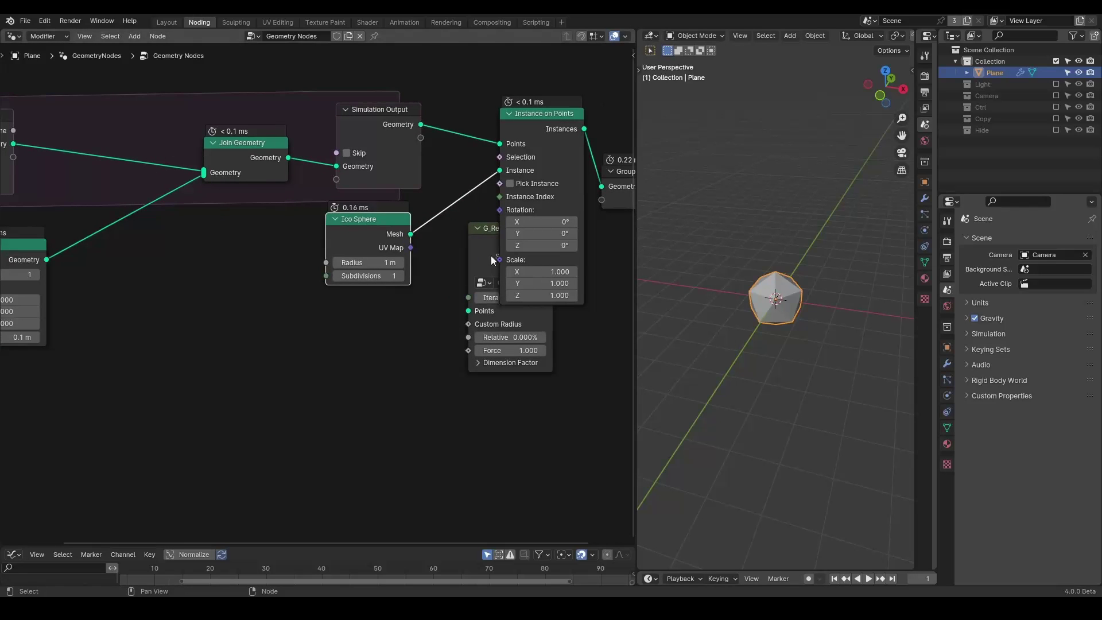
left_click_drag(491, 260, 374, 436)
Step: Play the animation briefly, stop it, and inspect the point count on the Simulation Output's geometry socket
key("space")
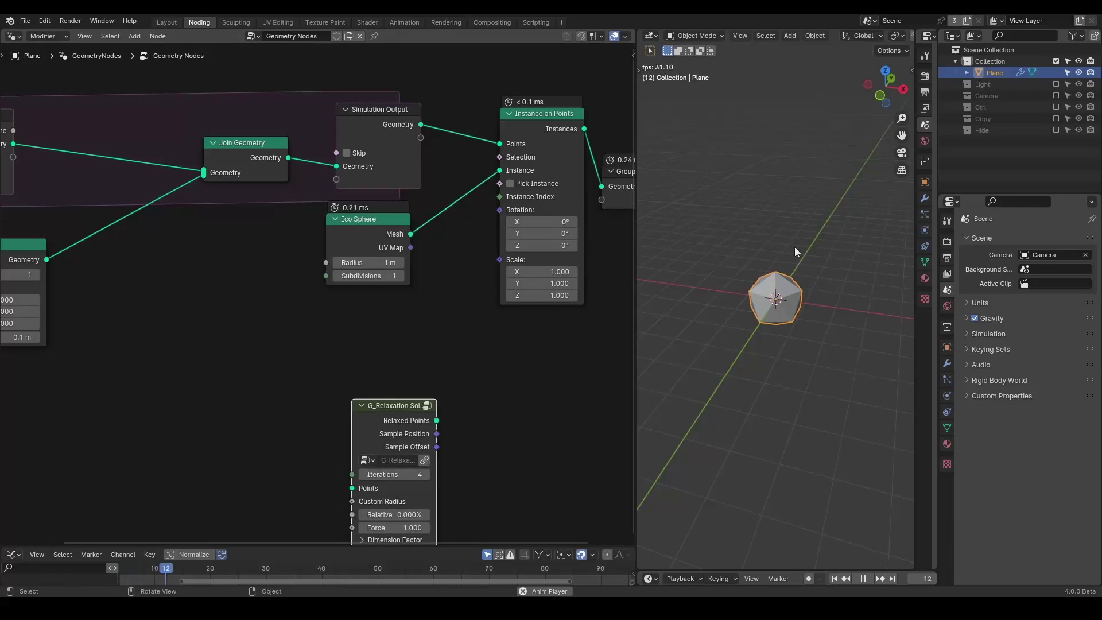
key("space")
middle_click_drag(270, 253, 312, 253)
mouse_move(462, 125)
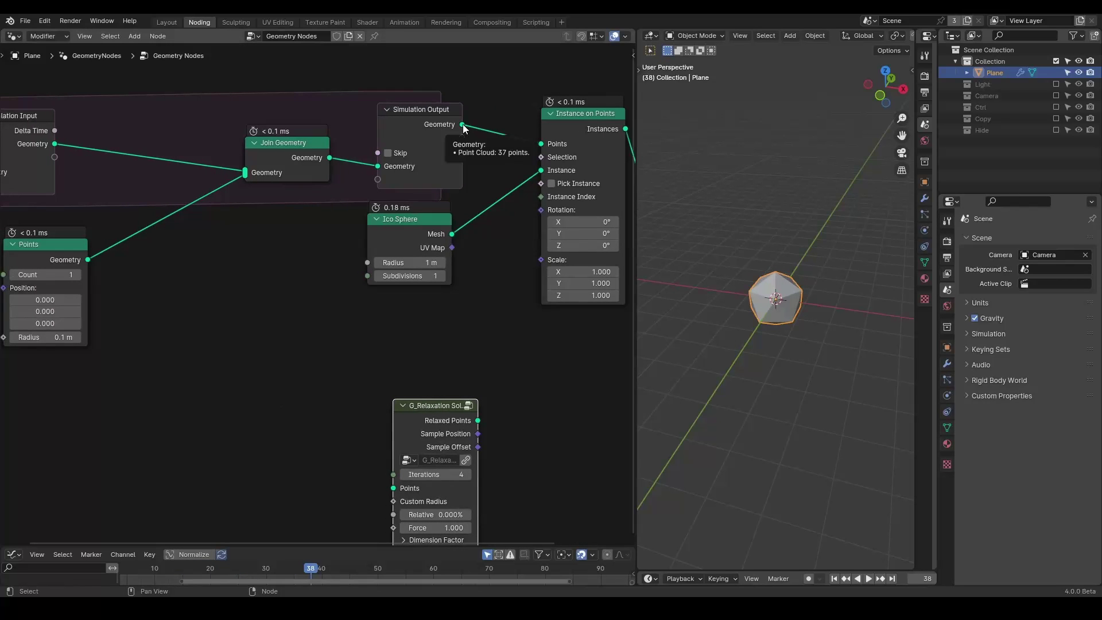
scroll(878, 578, "down", 3)
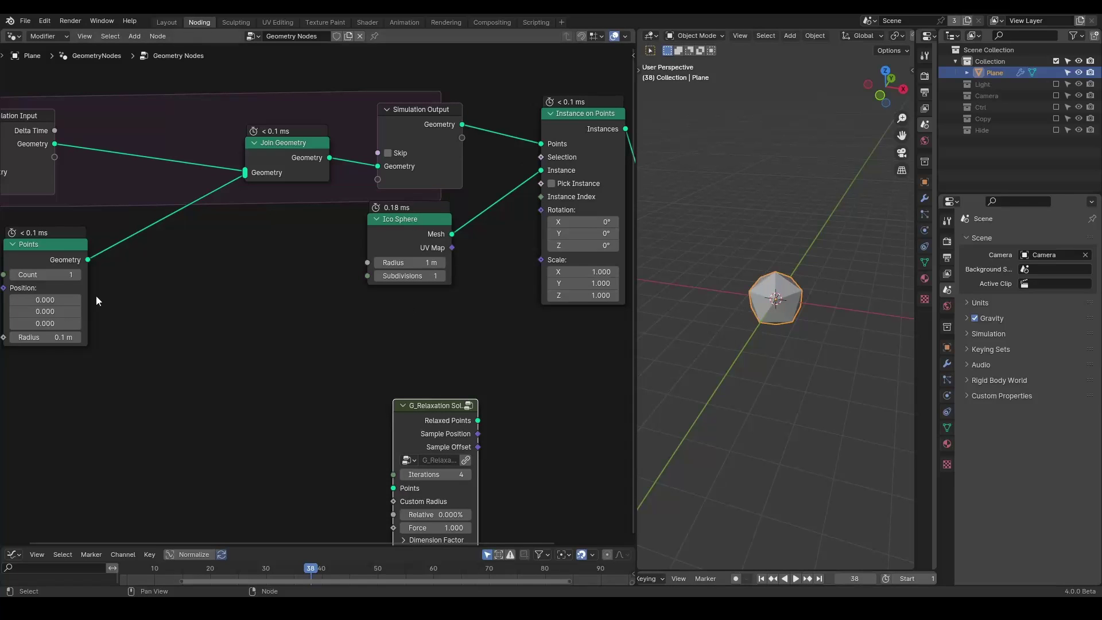
Step: Insert the Set Particle Parameter preset node between the Points and Join Geometry nodes, shifting Points away to make room
middle_click_drag(96, 301, 273, 285)
left_click_drag(246, 275, 157, 303)
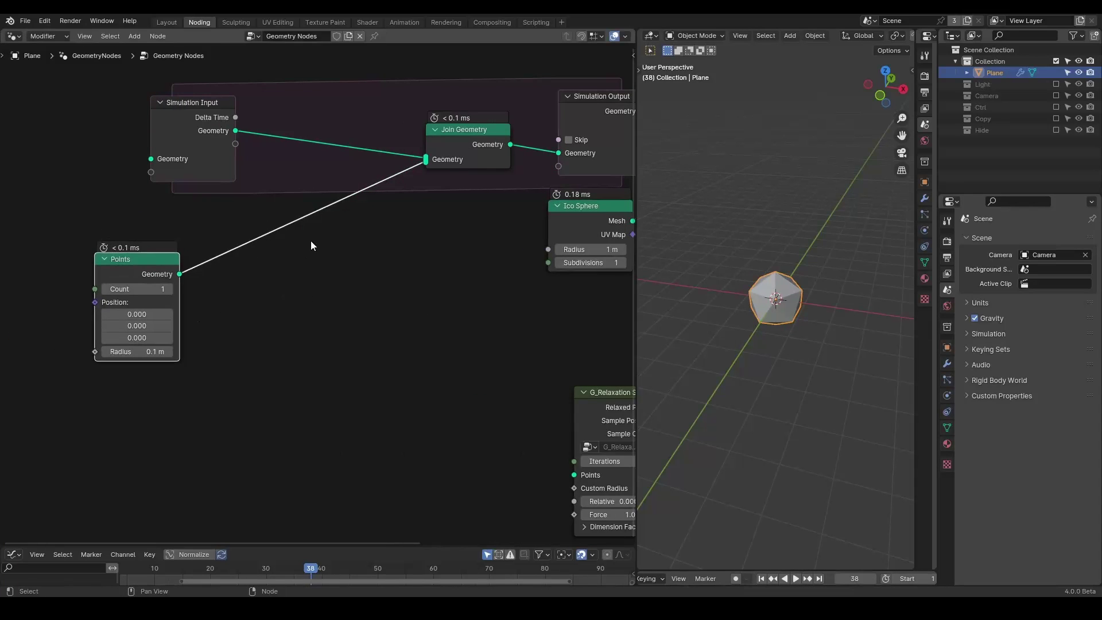
key("shift+a")
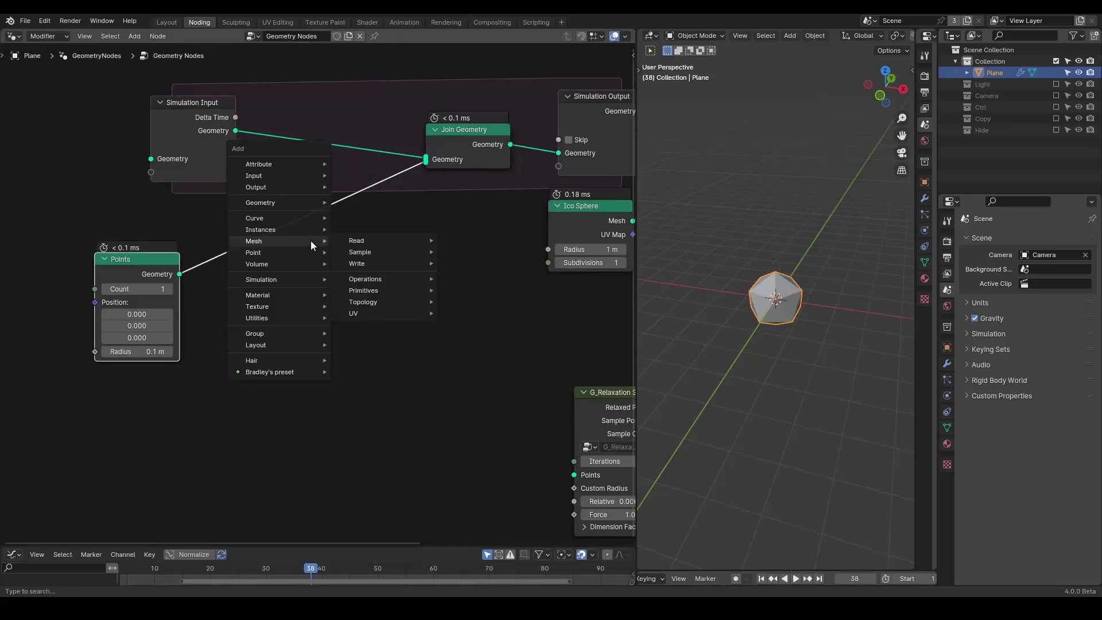
type("set")
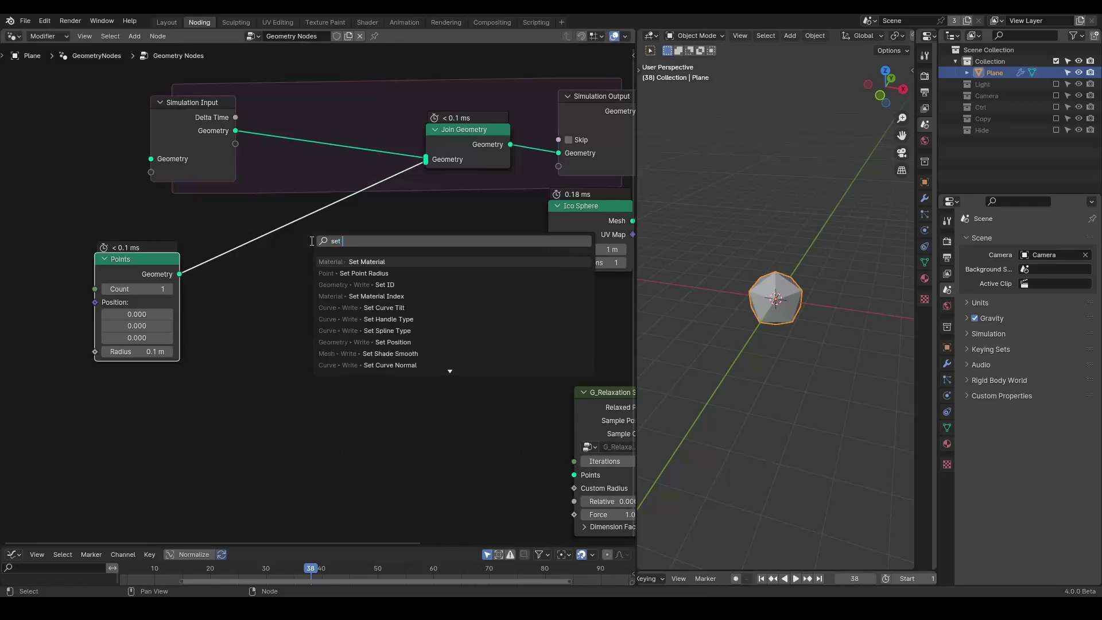
type(" parti")
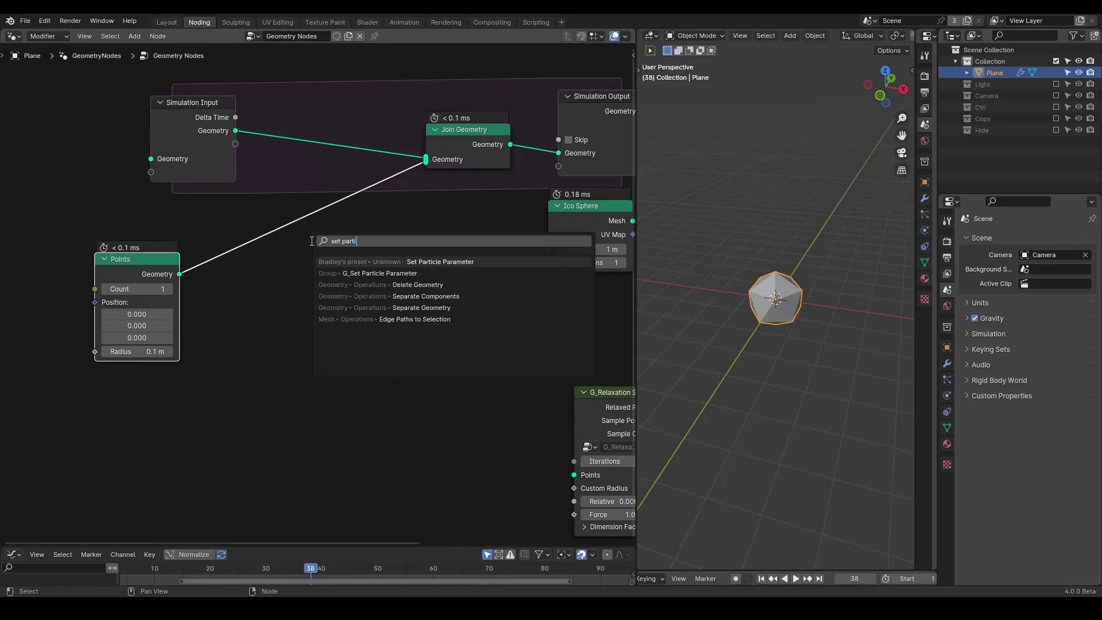
key("Return")
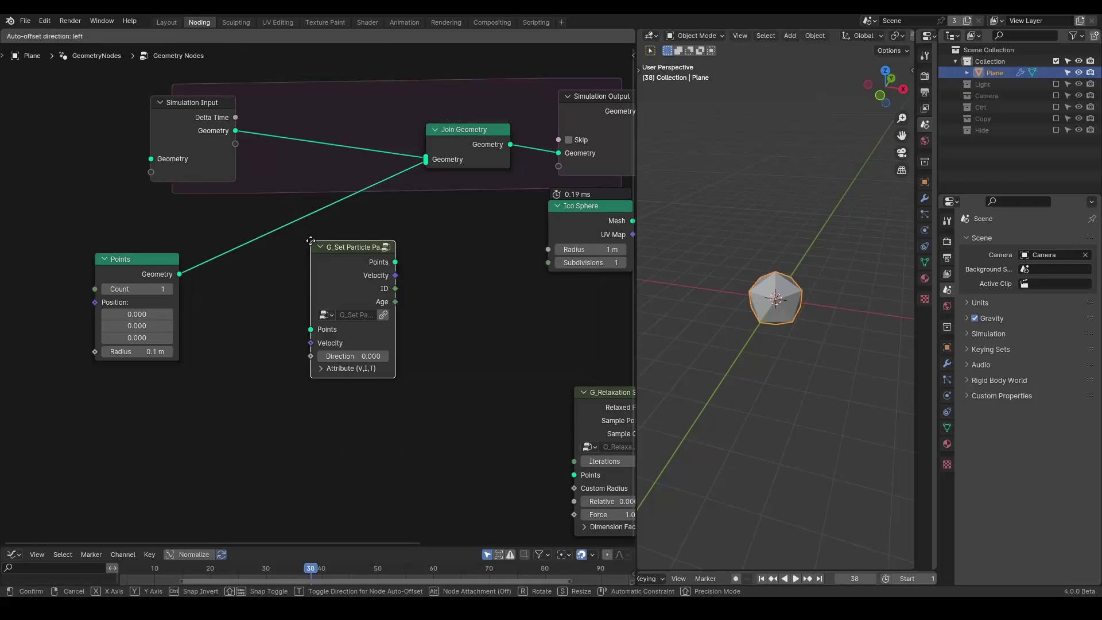
left_click(228, 215)
middle_click_drag(190, 283, 236, 271)
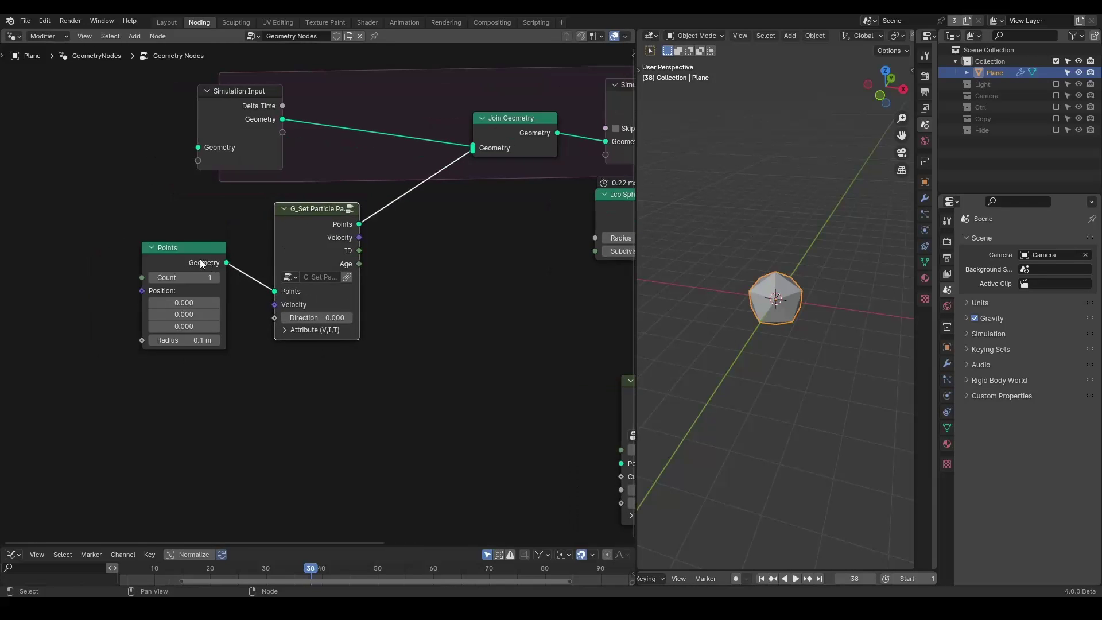
left_click_drag(189, 257, 110, 273)
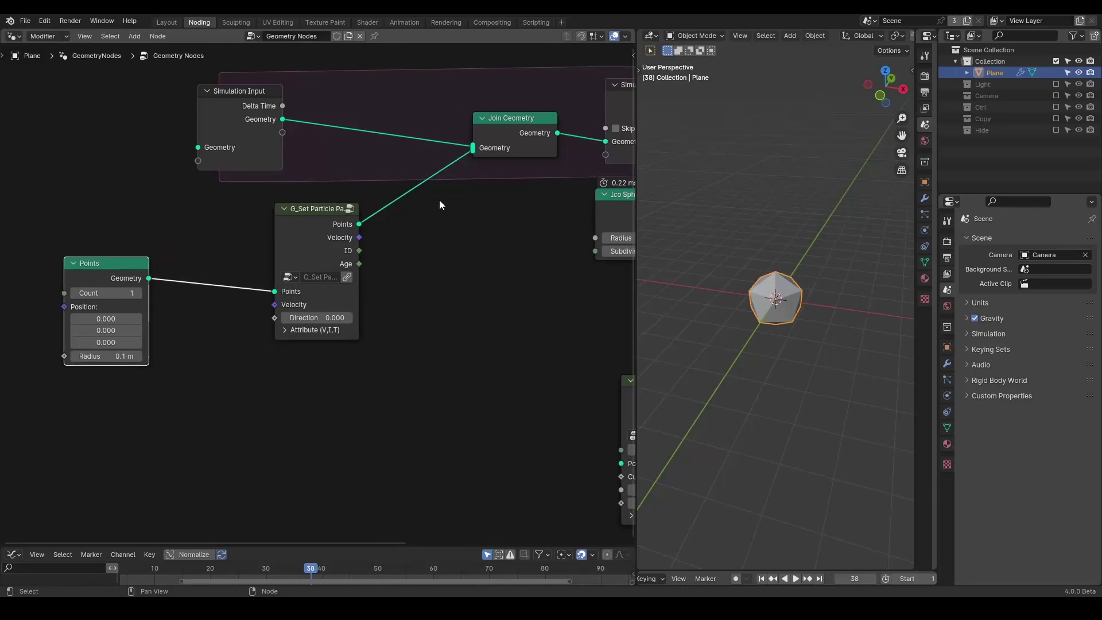
Step: Expand the Attribute (V,I,T) settings of the Set Particle Parameter node
left_click(289, 334)
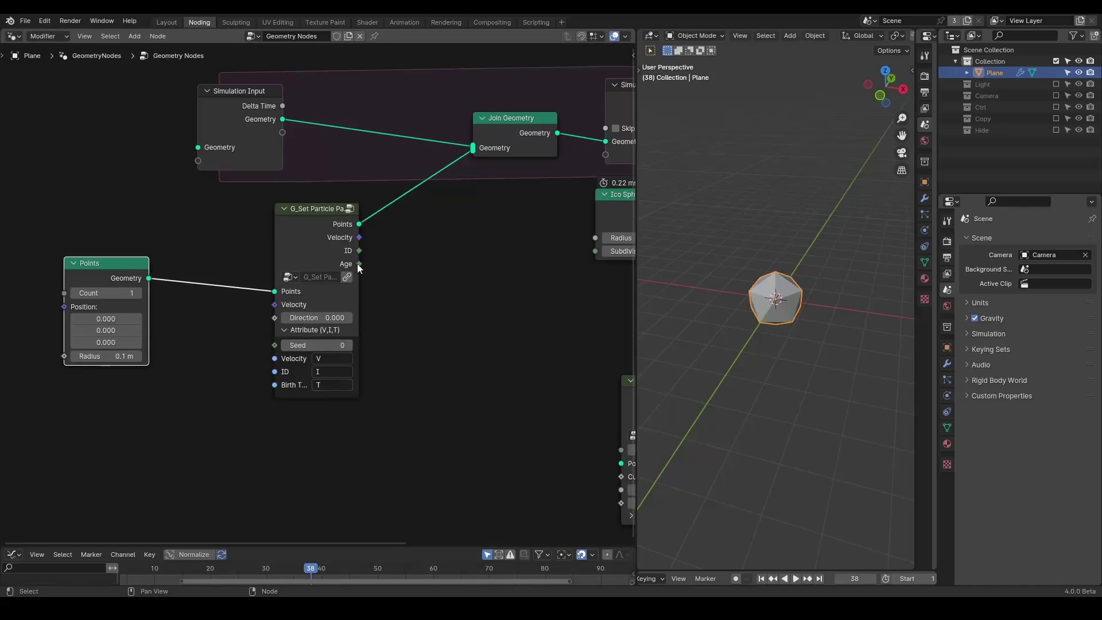
left_click_drag(359, 263, 404, 280)
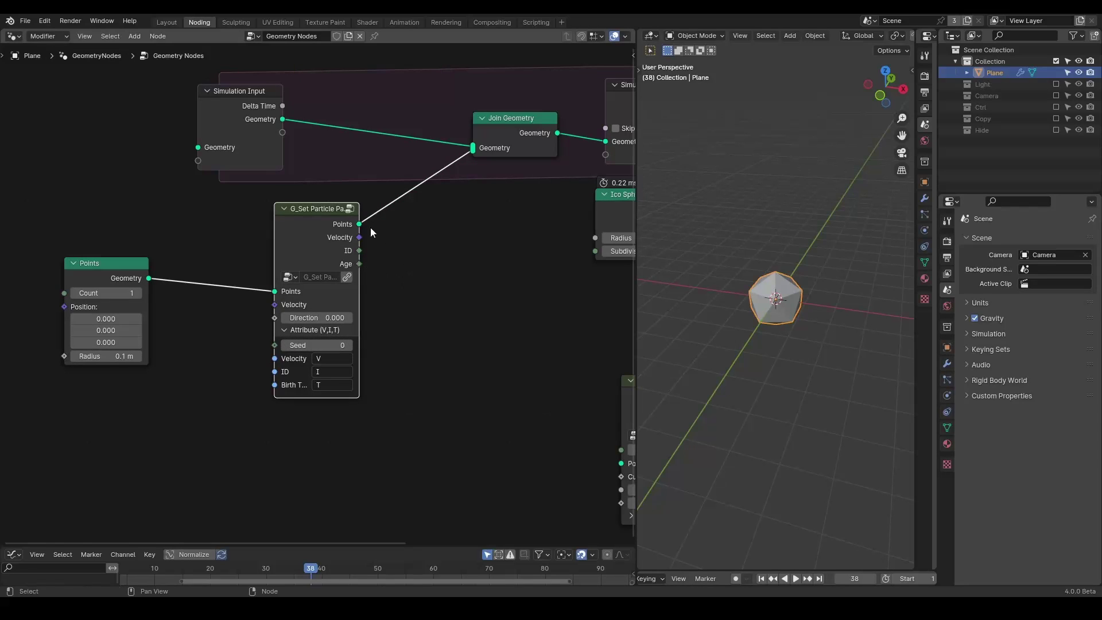
Step: Collapse the Attribute (V,I,T) settings of the Set Particle Parameter node and adjust the node's width and position
left_click(291, 330)
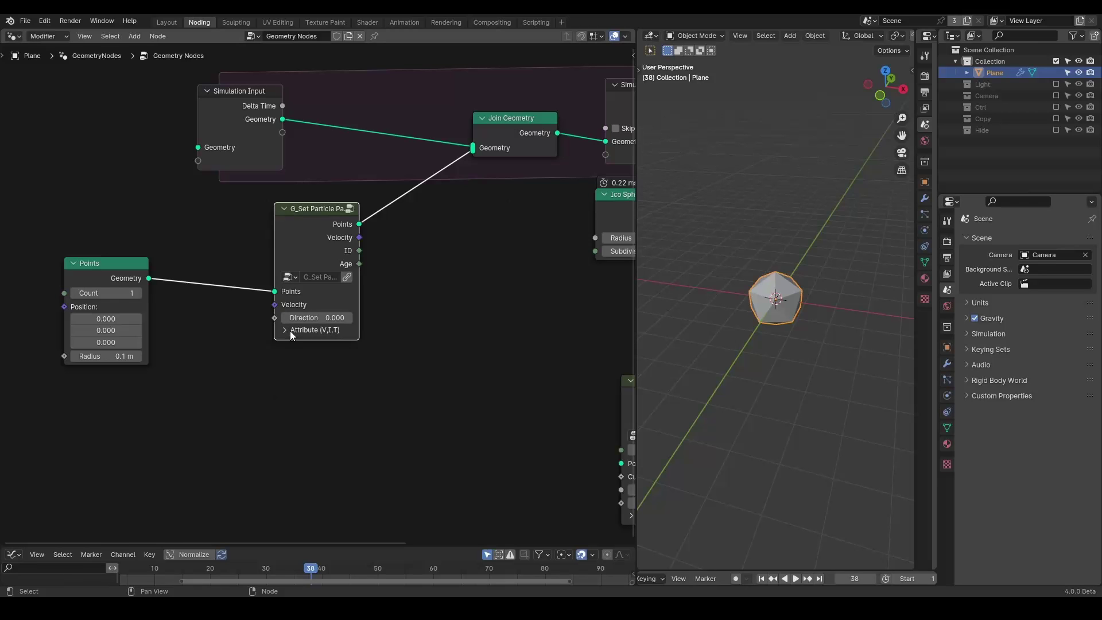
left_click_drag(301, 223, 255, 239)
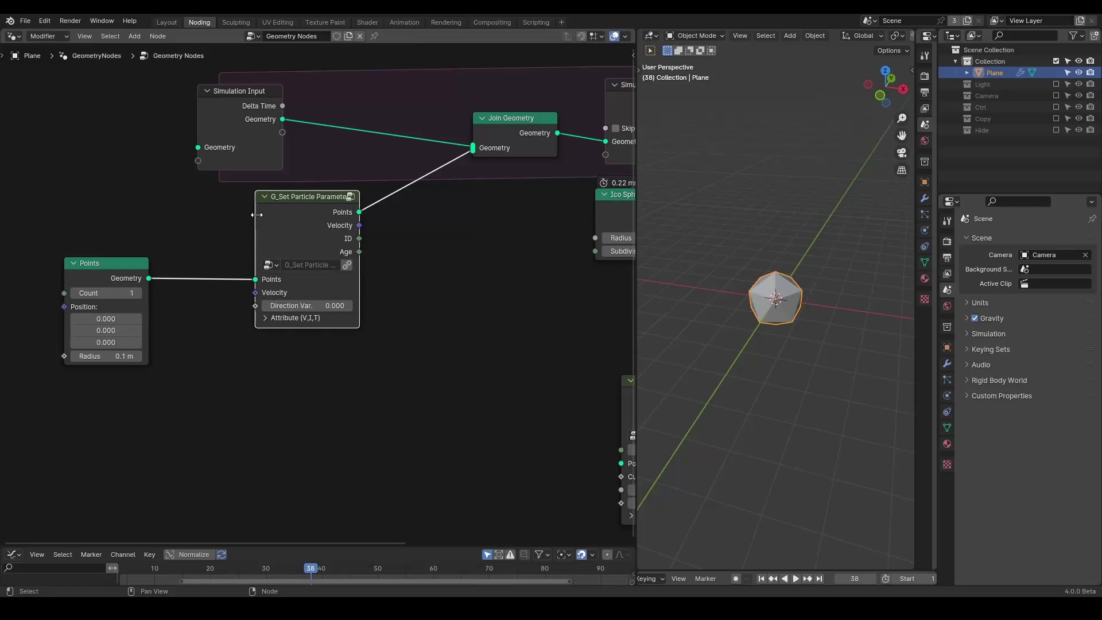
mouse_move(257, 215)
left_mouse_down()
mouse_move(271, 215)
mouse_move(247, 204)
left_mouse_up()
Step: Insert a Store Named Attribute node between Set Particle Parameter and Join Geometry, with its data type set to Vector
key("shift+a")
type("sotr")
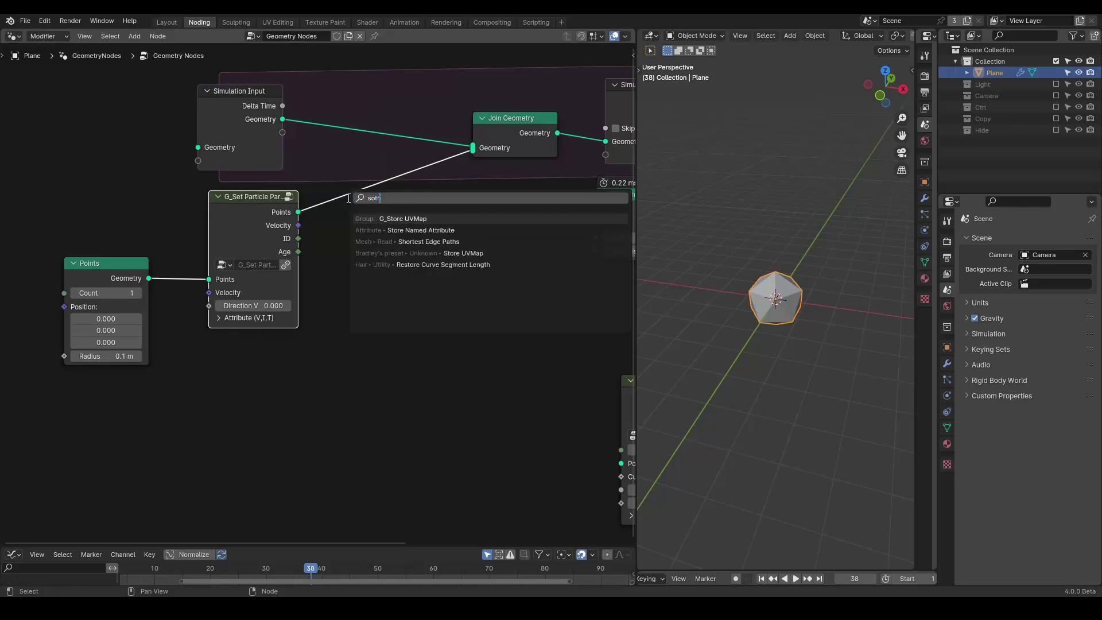
type("e")
key("Return")
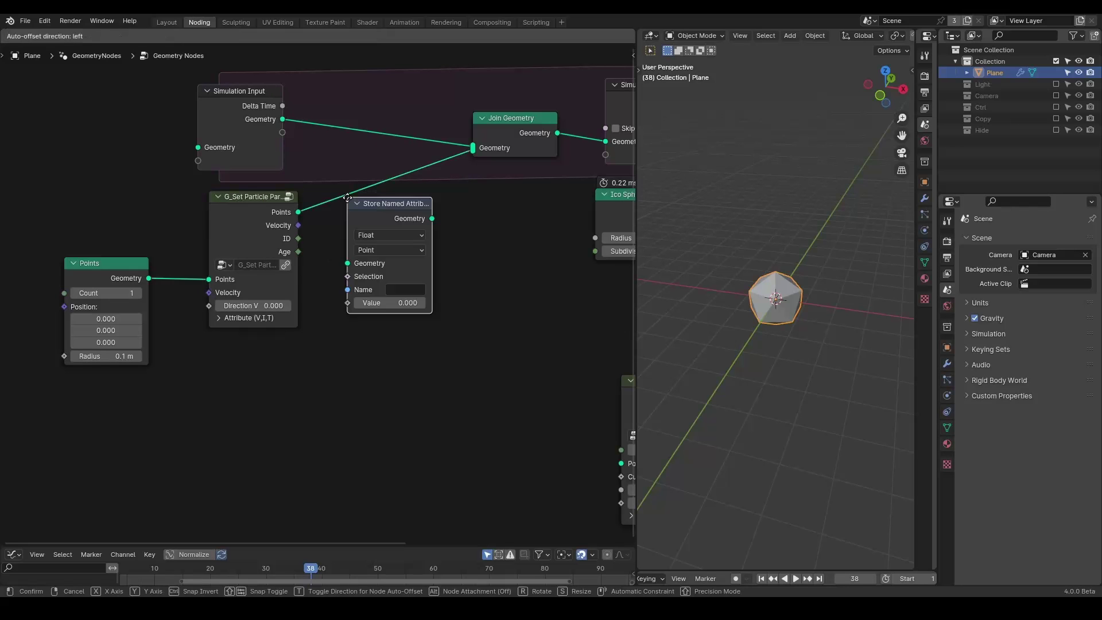
left_click(401, 219)
left_click(382, 209)
left_click(390, 243)
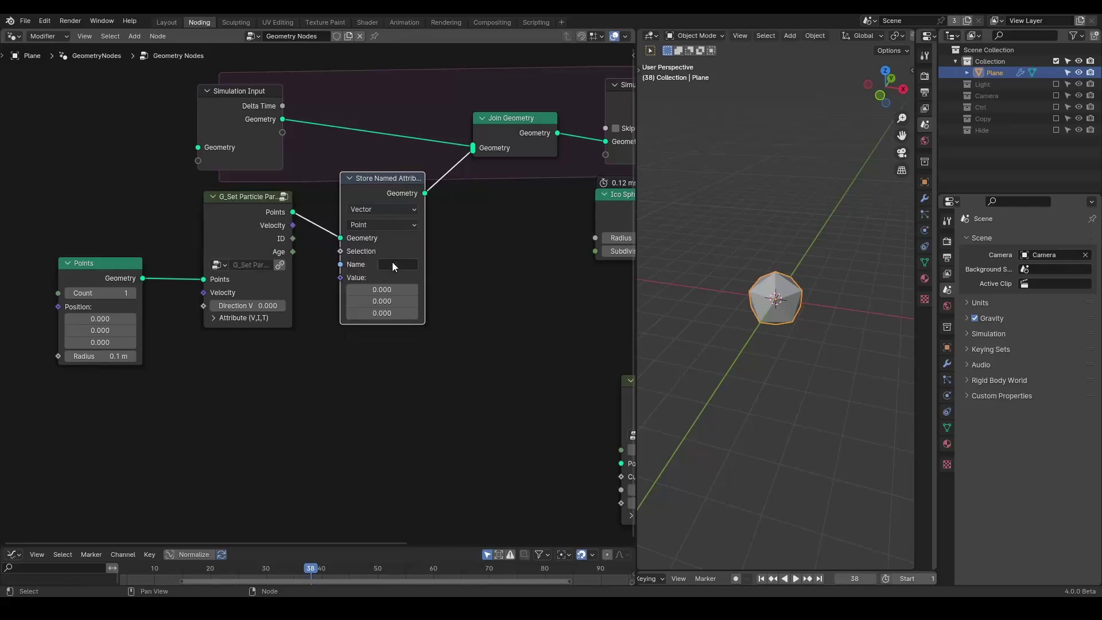
Step: Shift the Points and Set Particle Parameter nodes away from Store Named Attribute to free up space between them
middle_click_drag(391, 262, 449, 260)
left_click_drag(363, 222, 108, 376)
left_click_drag(322, 250, 184, 250)
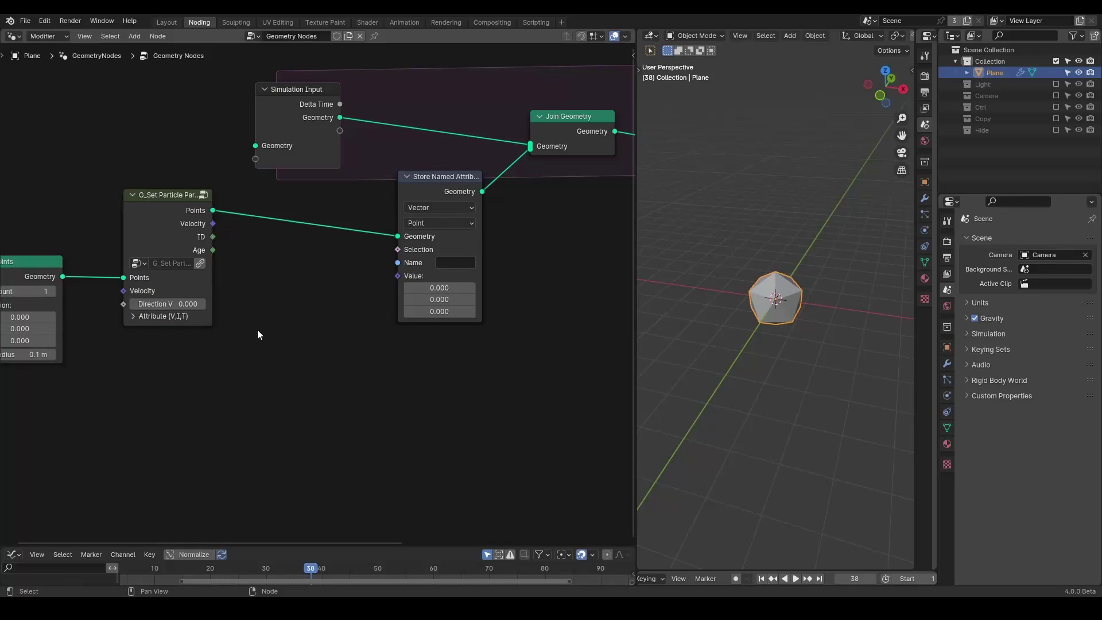
Step: Add a Named Attribute node reading the Vector attribute V, and expand the Attribute (V,I,T) settings of Set Particle Parameter
key("shift+a")
type("named")
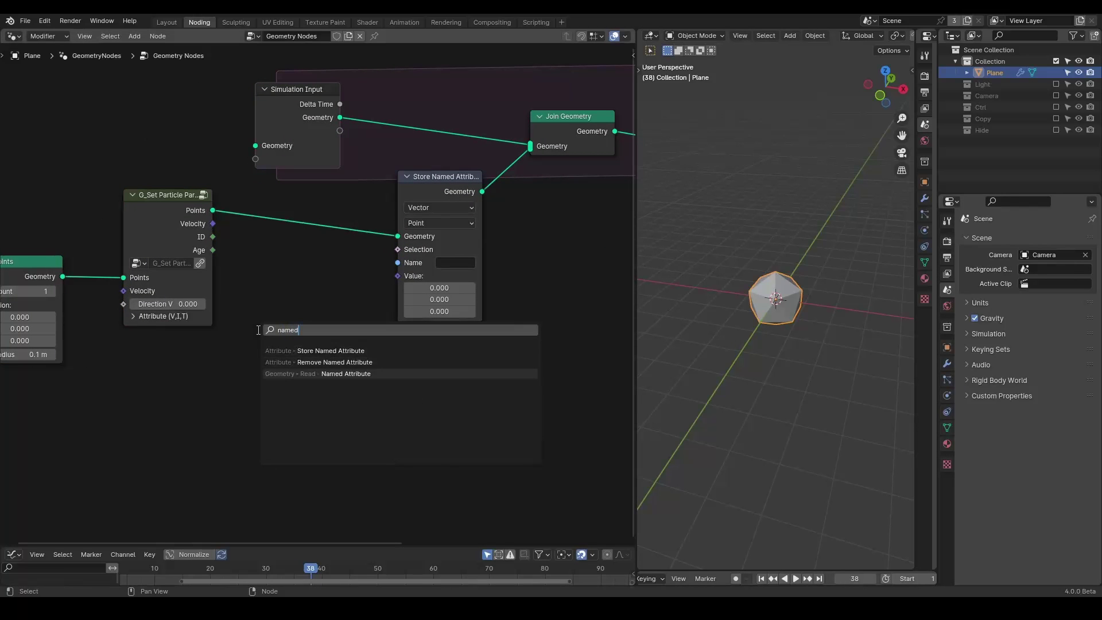
key("Return")
left_click(237, 317)
left_click(153, 316)
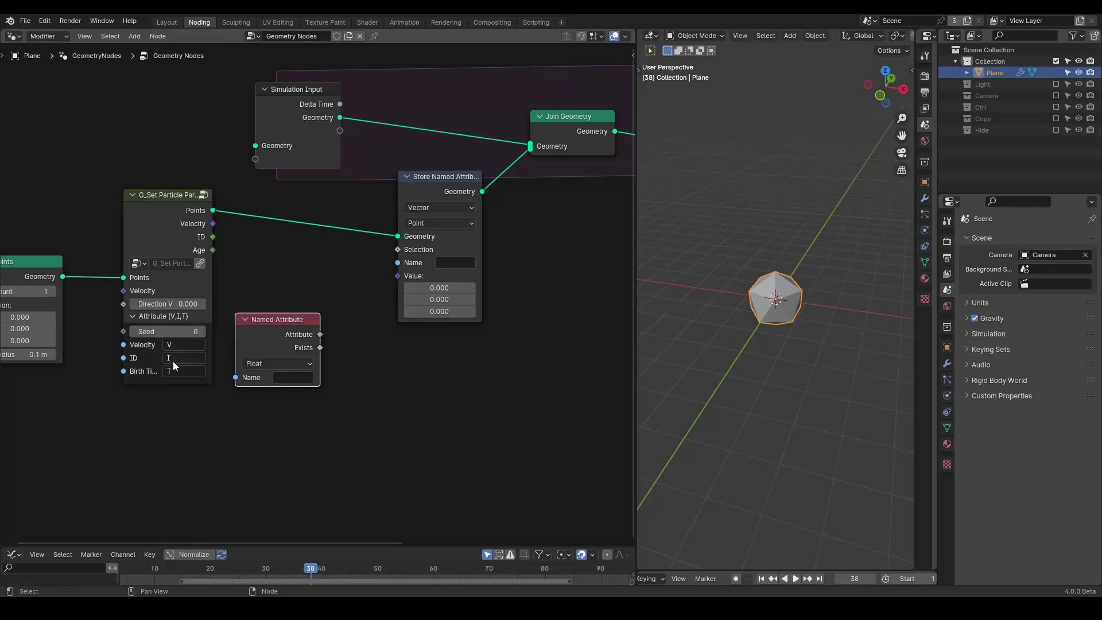
left_click(300, 377)
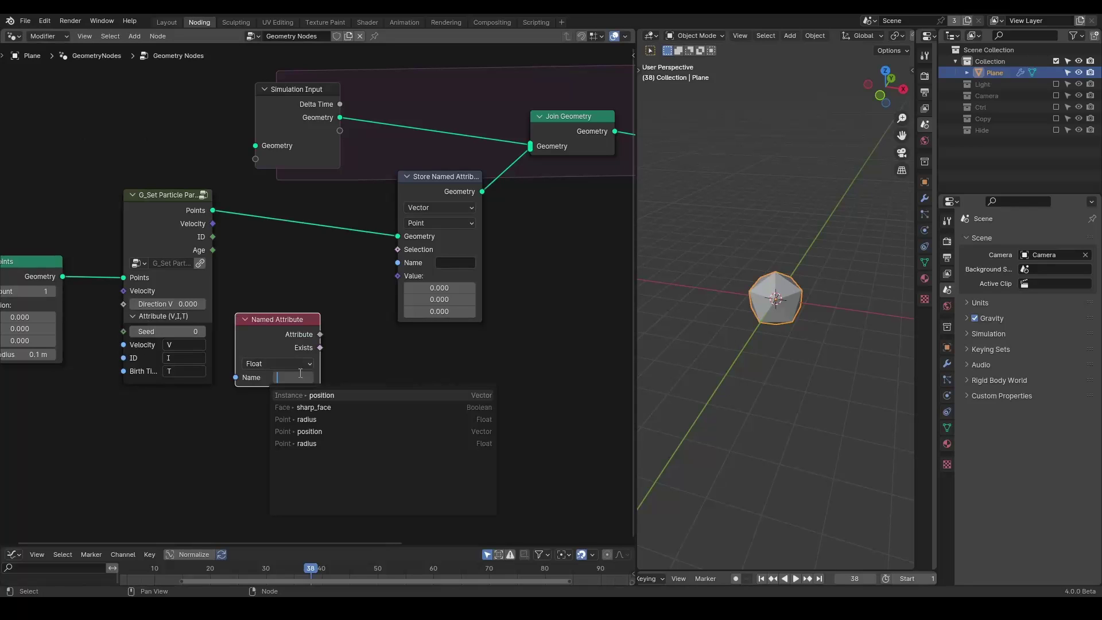
type("V")
key("Return")
left_click(280, 364)
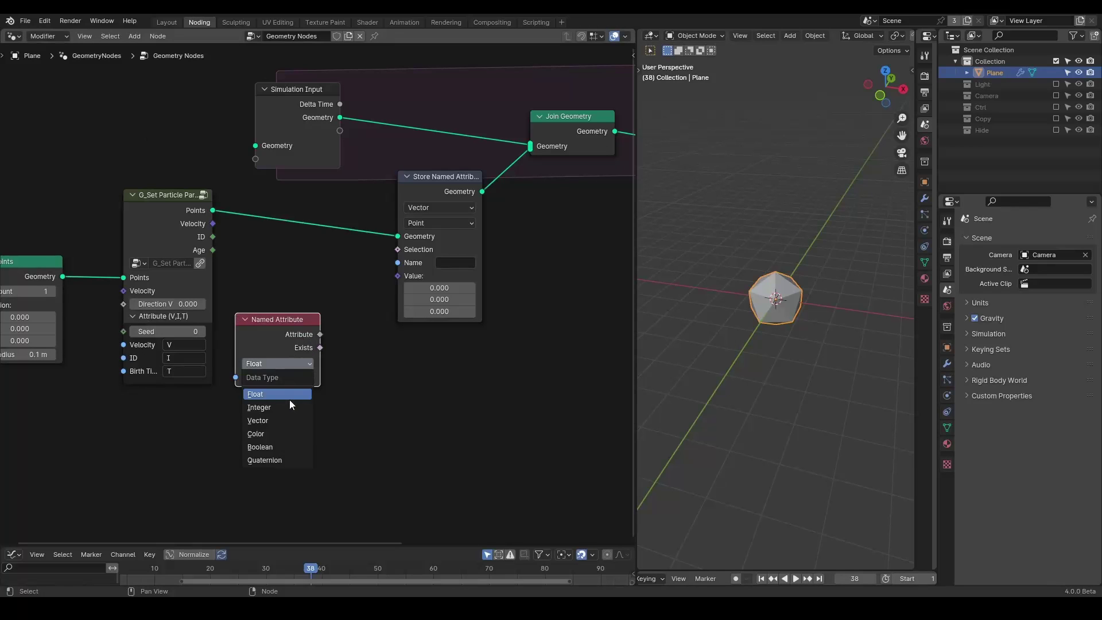
left_click(289, 418)
left_click_drag(205, 225, 336, 274)
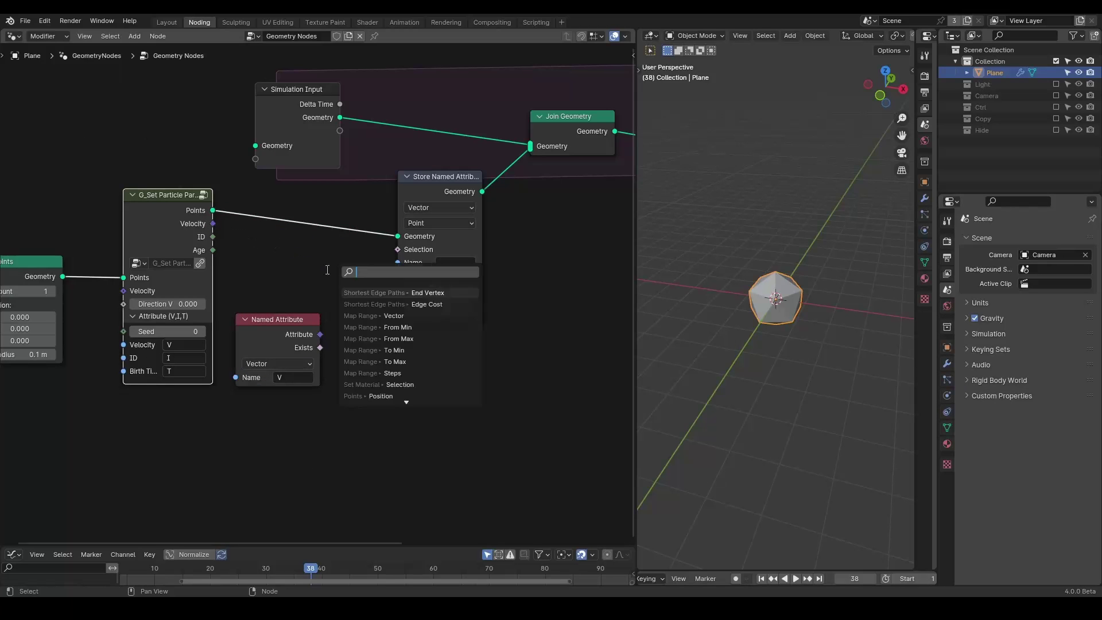
left_click_drag(319, 334, 397, 279)
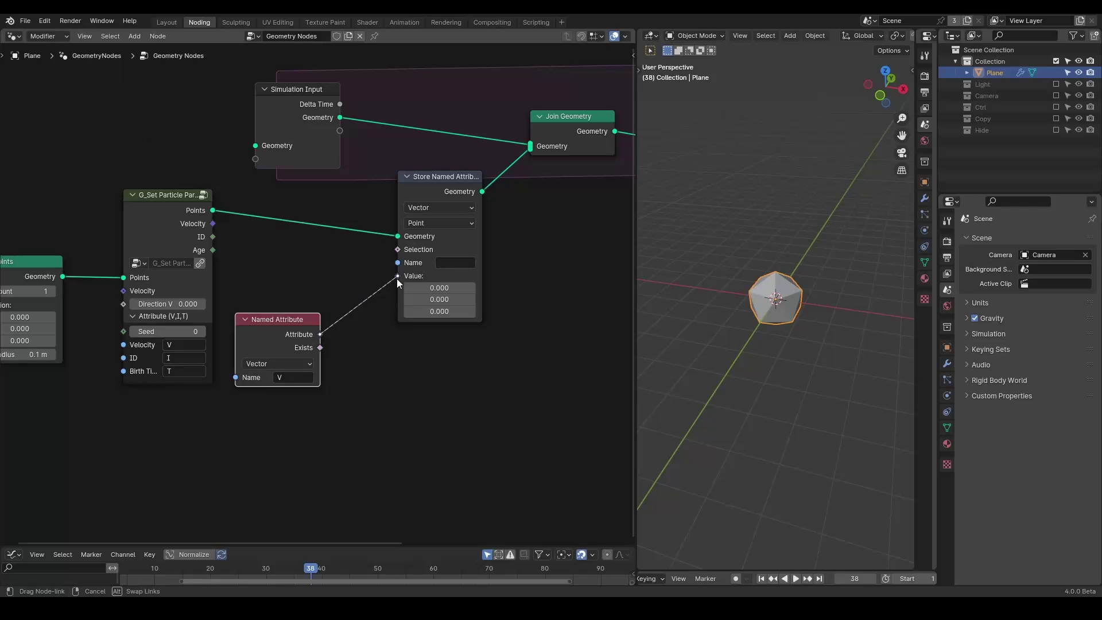
left_click_drag(384, 345, 384, 346)
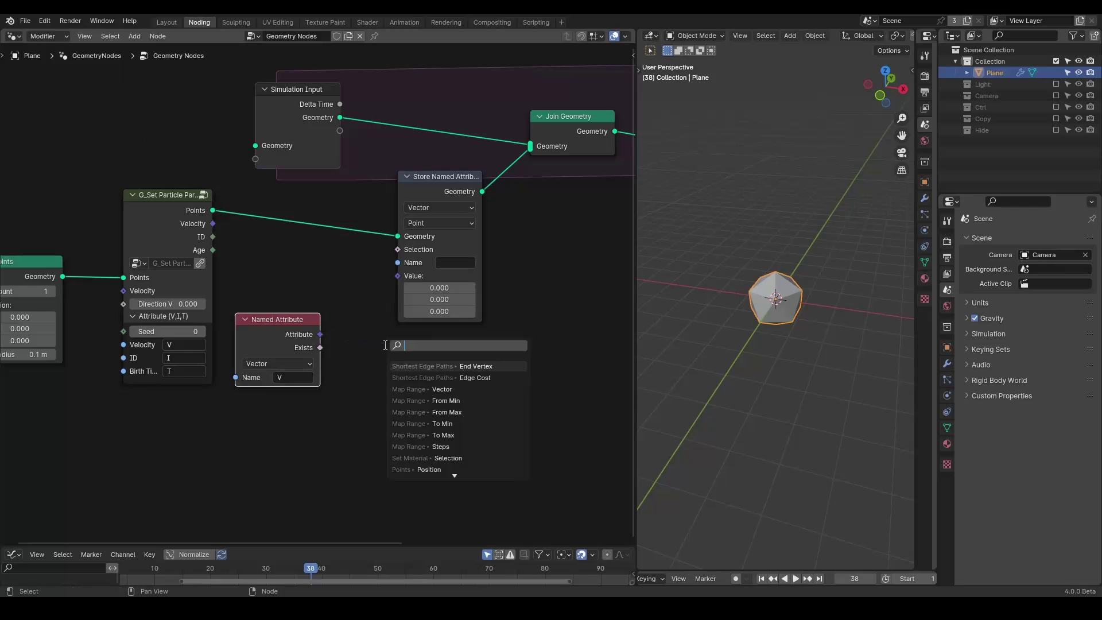
Step: Set the Store Named Attribute name to V and move the Named Attribute node down, clear of the other nodes
left_click(455, 262)
type("V")
left_click(465, 280)
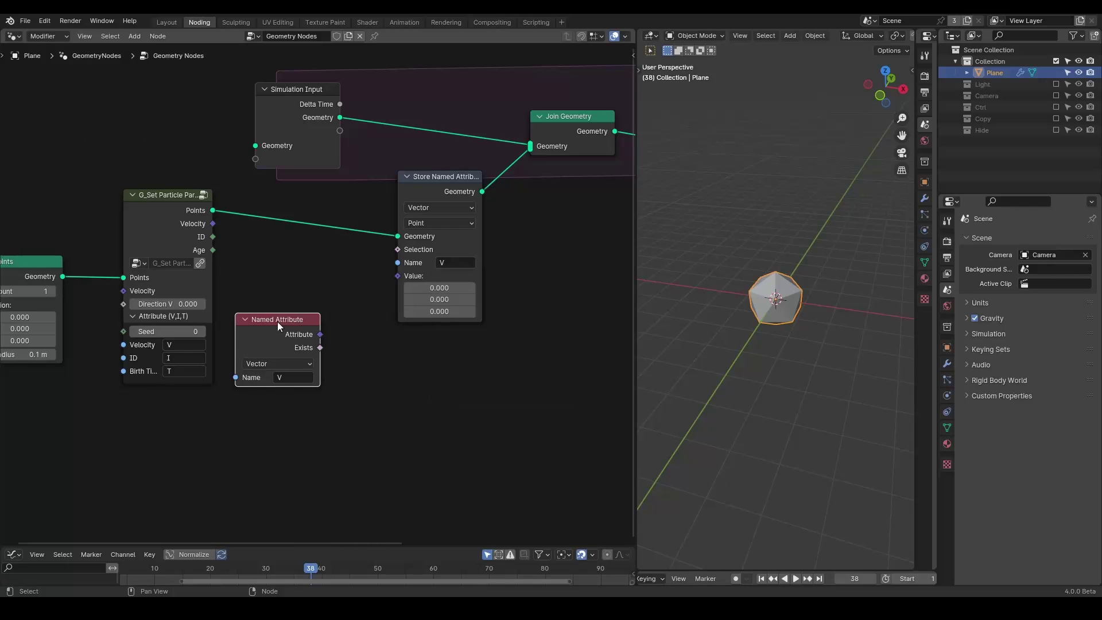
left_click_drag(278, 321, 275, 445)
Step: Add a Random Value node beside Store Named Attribute and set its data type to Vector
key("shift+a")
mouse_move(285, 291)
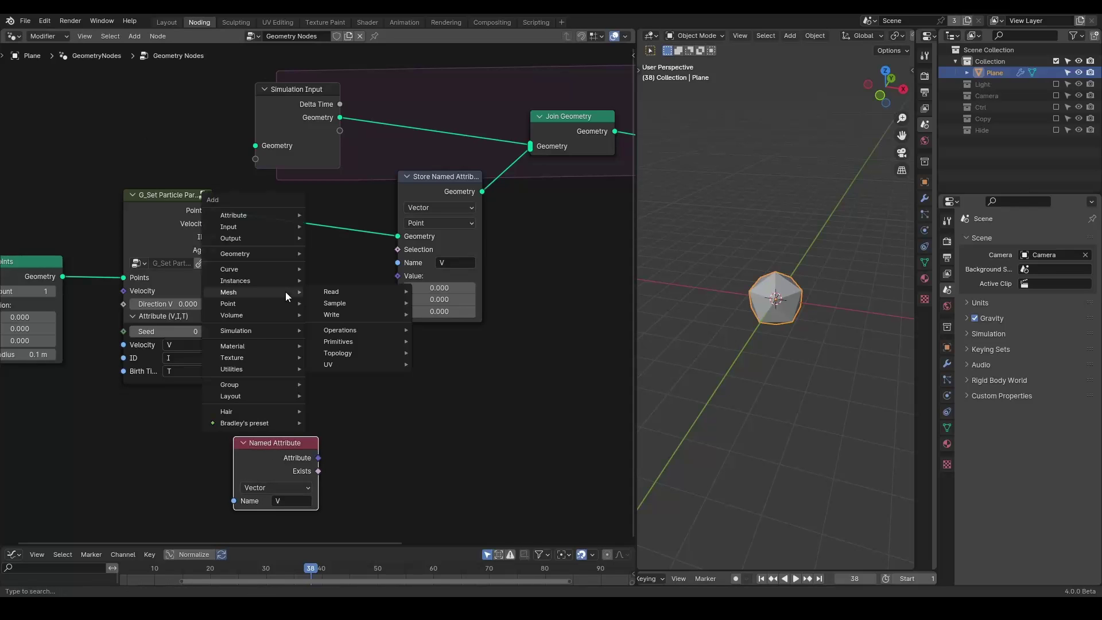
type("random ve")
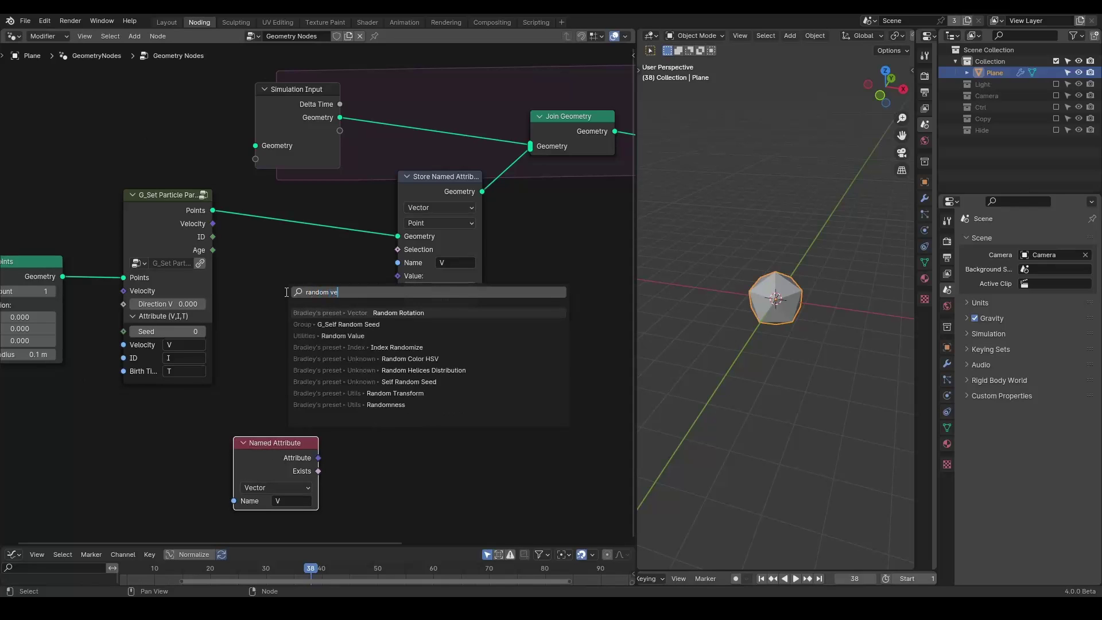
key("BackSpace")
key("BackSpace")
key("Return")
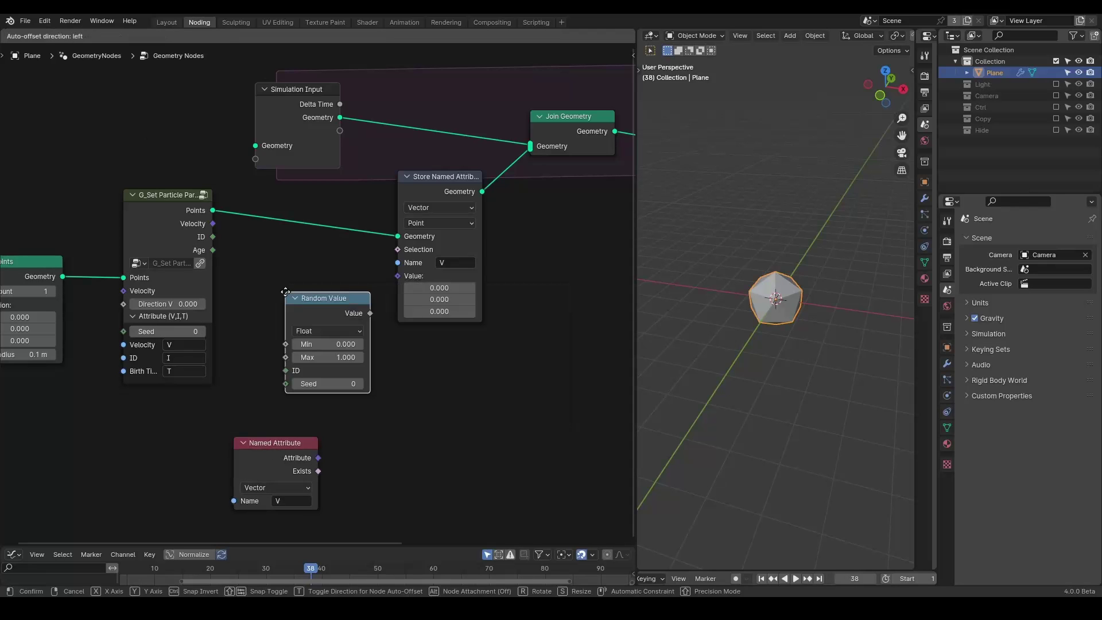
left_click(285, 292)
left_click(328, 330)
left_click(330, 355)
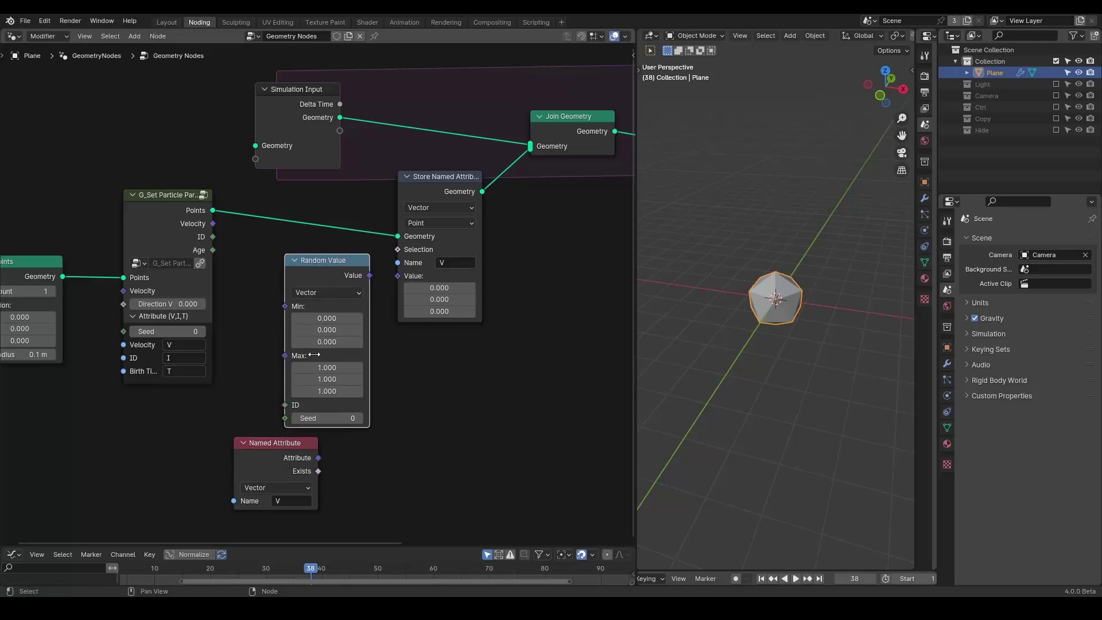
Step: Move the Named Attribute node further down and shift the Points and Set Particle Parameter nodes away from Random Value
left_click_drag(278, 463, 268, 550)
middle_click_drag(213, 383, 357, 381)
left_click_drag(375, 175, 153, 330)
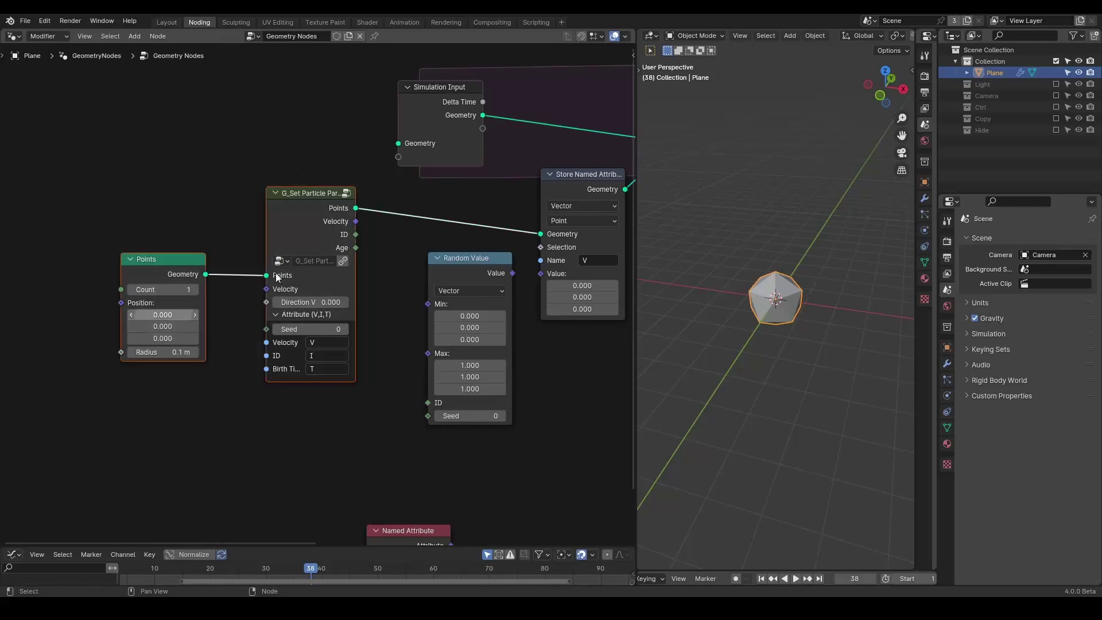
left_click_drag(276, 277, 130, 276)
left_click(256, 247)
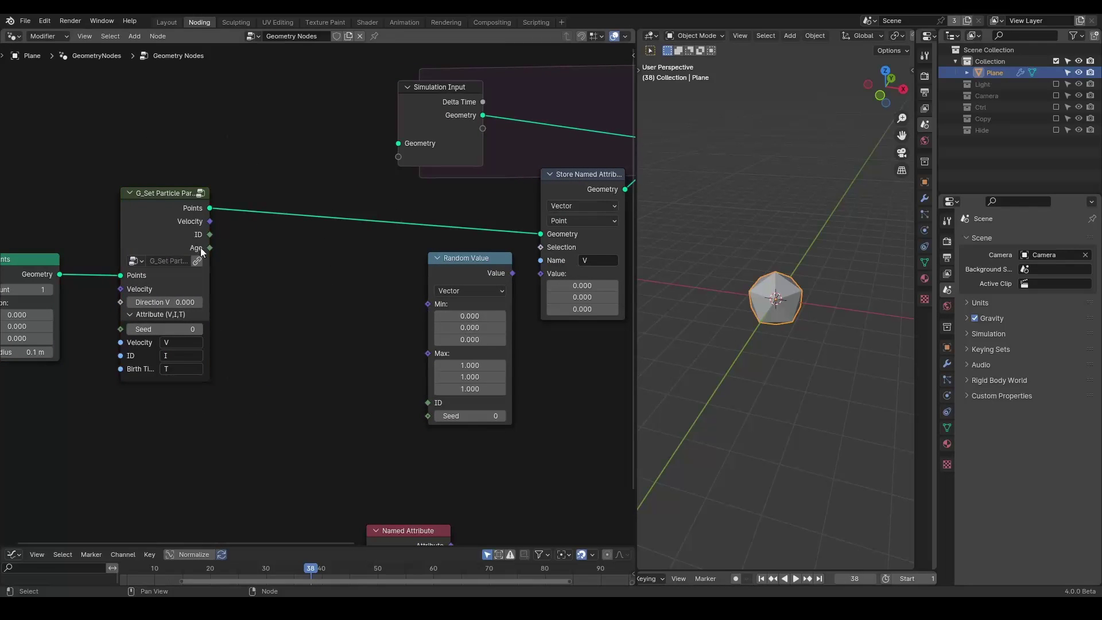
Step: Connect the Set Particle Parameter node's ID output to the Random Value ID input and nudge Random Value away from Store Named Attribute
left_click_drag(210, 234, 431, 402)
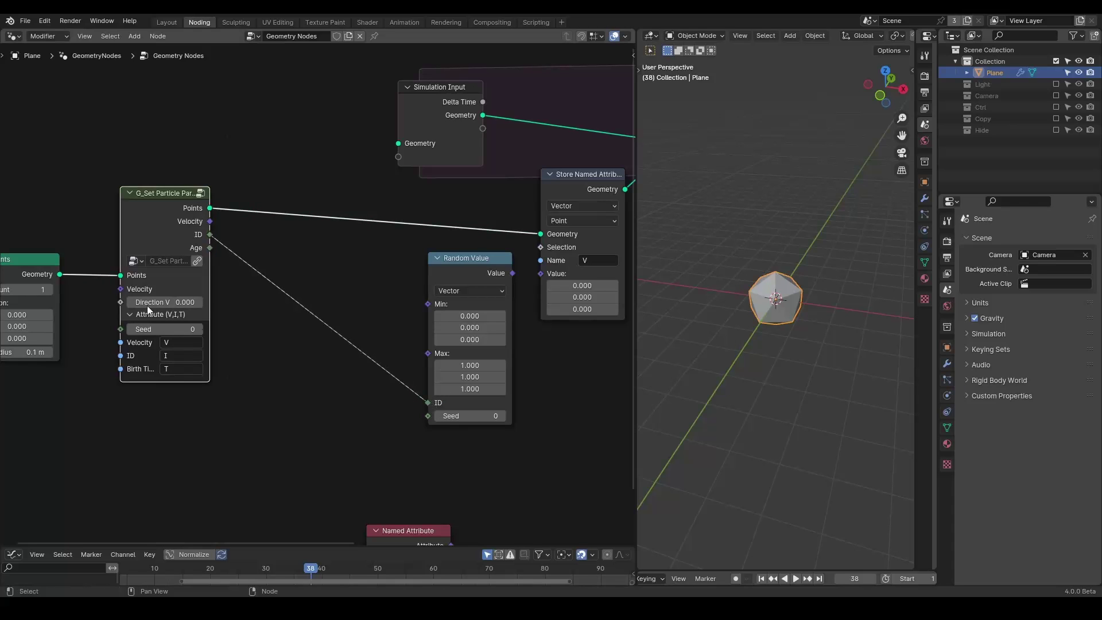
left_click(108, 288)
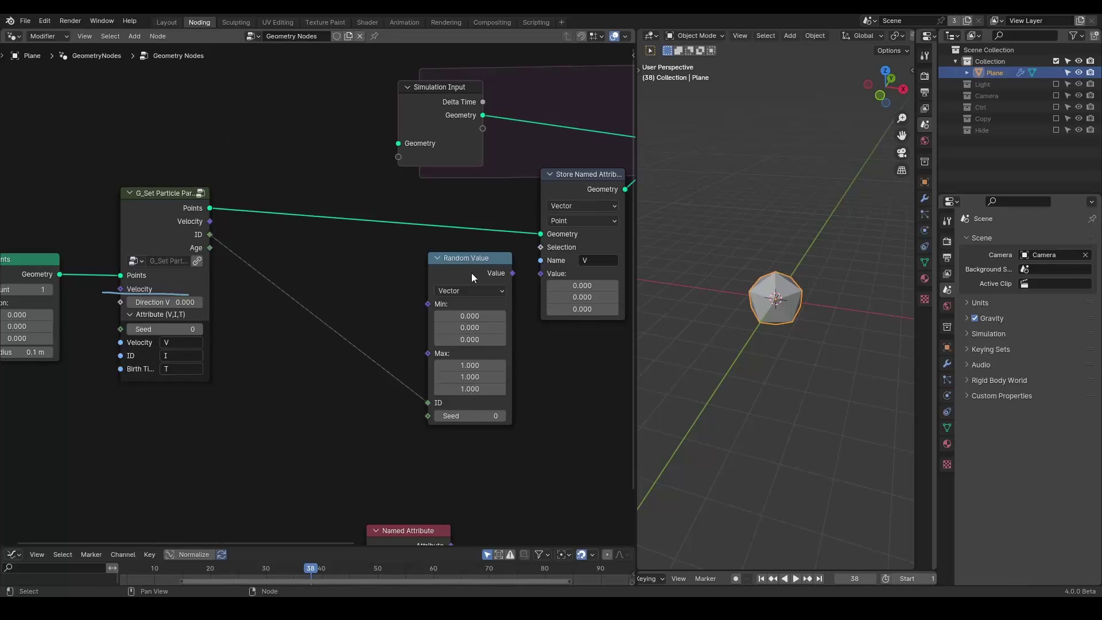
left_click_drag(471, 274, 456, 268)
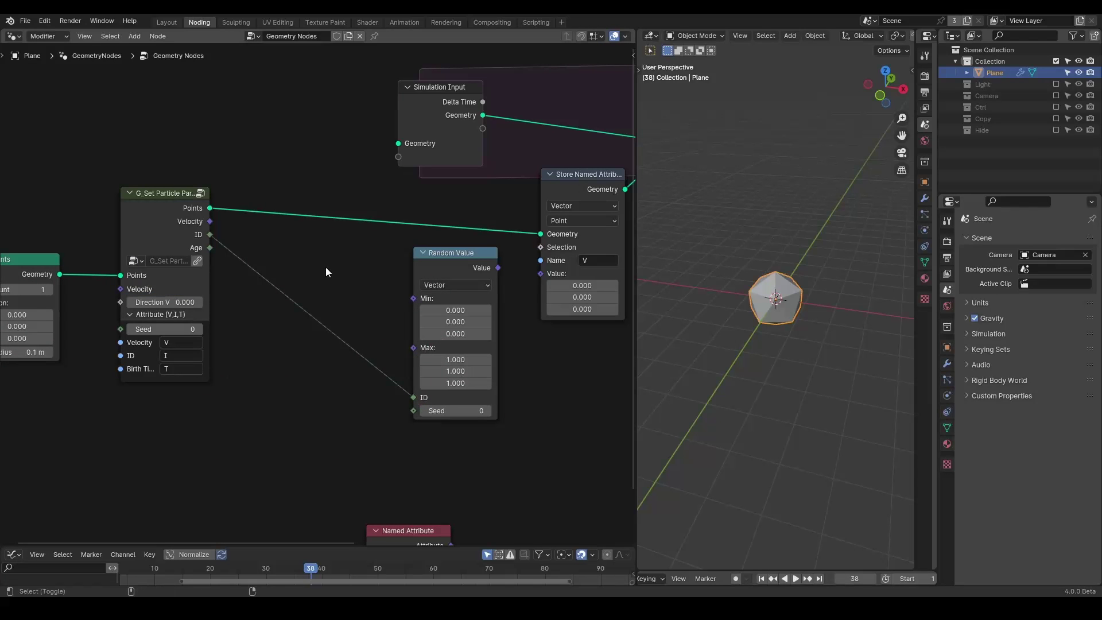
middle_click_drag(225, 284, 262, 262)
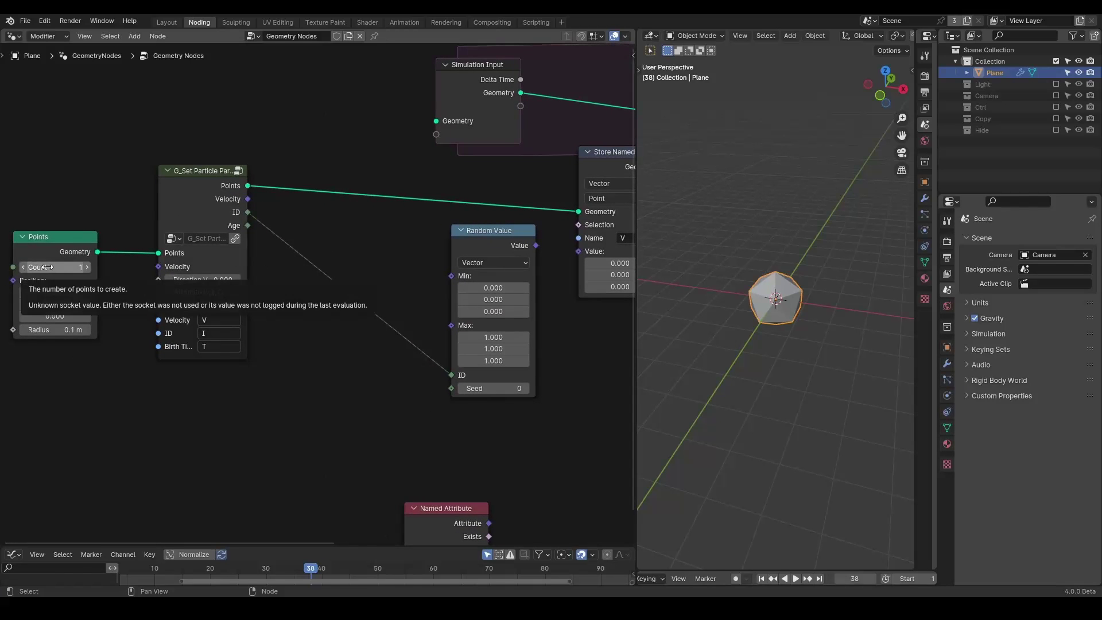
key("shift+a")
type("scene")
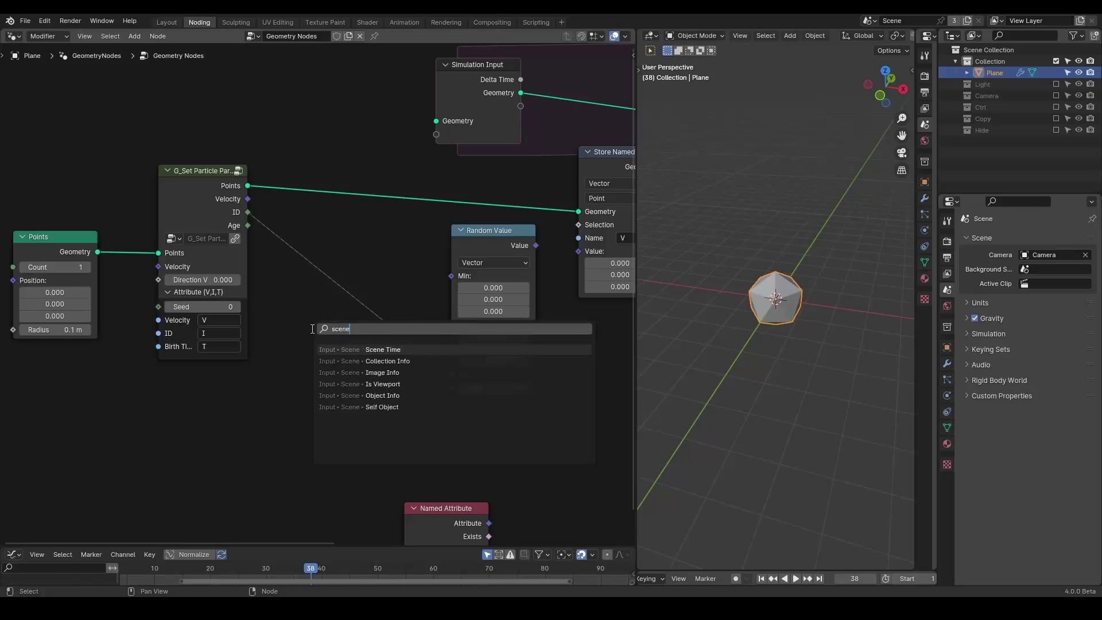
key("Return")
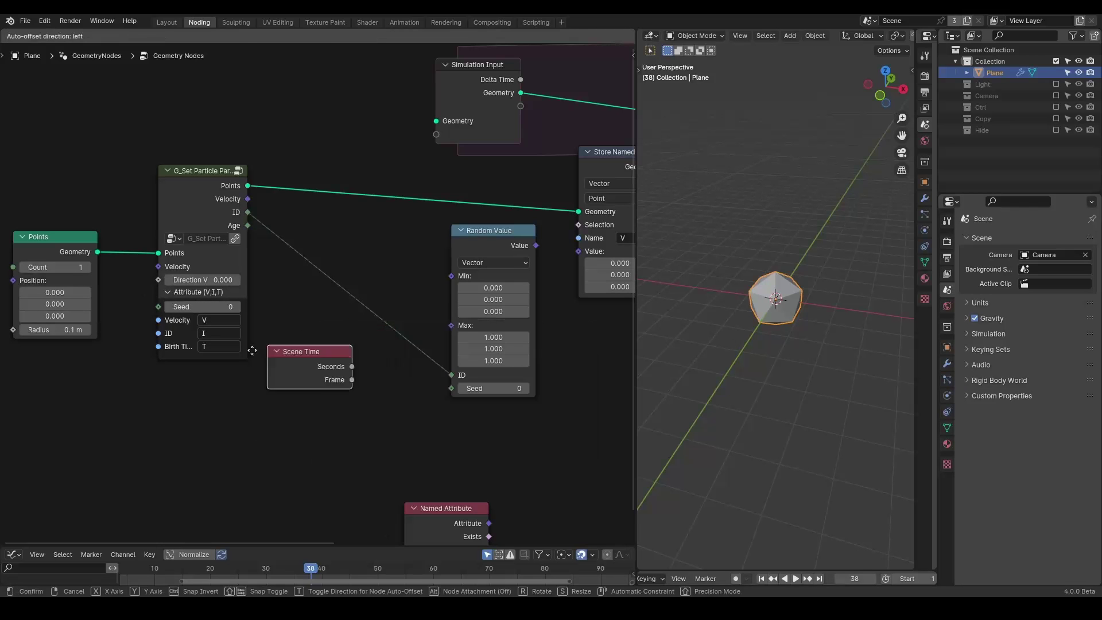
left_click(237, 352)
mouse_move(323, 385)
left_mouse_down()
mouse_move(462, 360)
mouse_move(454, 380)
mouse_move(363, 395)
mouse_move(341, 373)
left_mouse_up()
key("x")
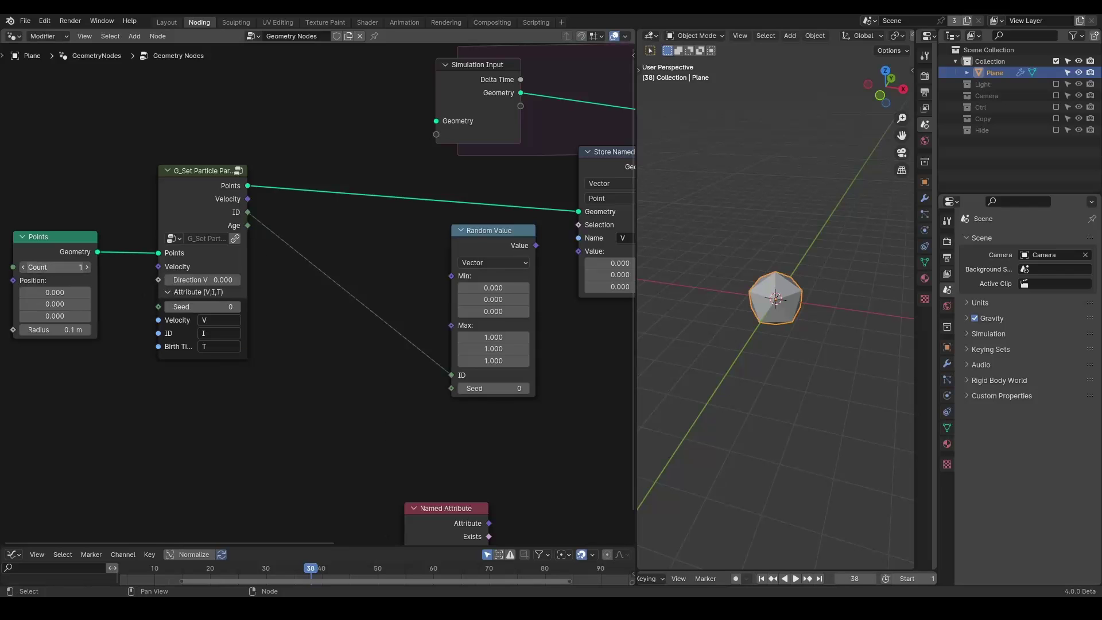
Step: Add the Negati preset node and connect its Negative and Original outputs to the Min and Max inputs of Random Value
middle_click_drag(445, 232, 401, 227)
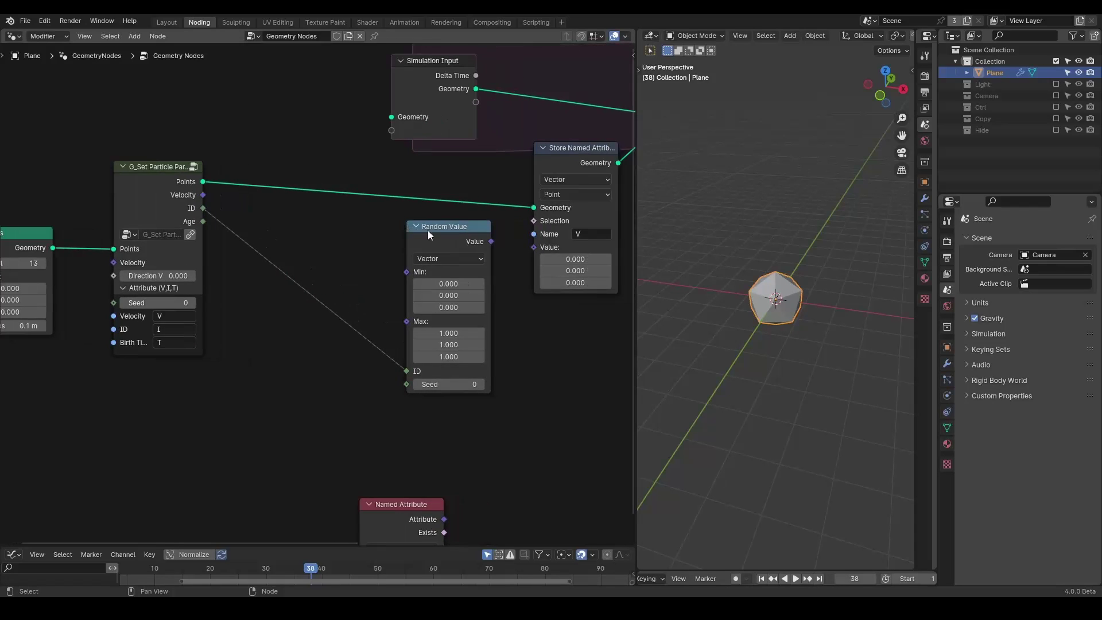
left_click_drag(428, 230, 422, 229)
key("shift+a")
type("negati")
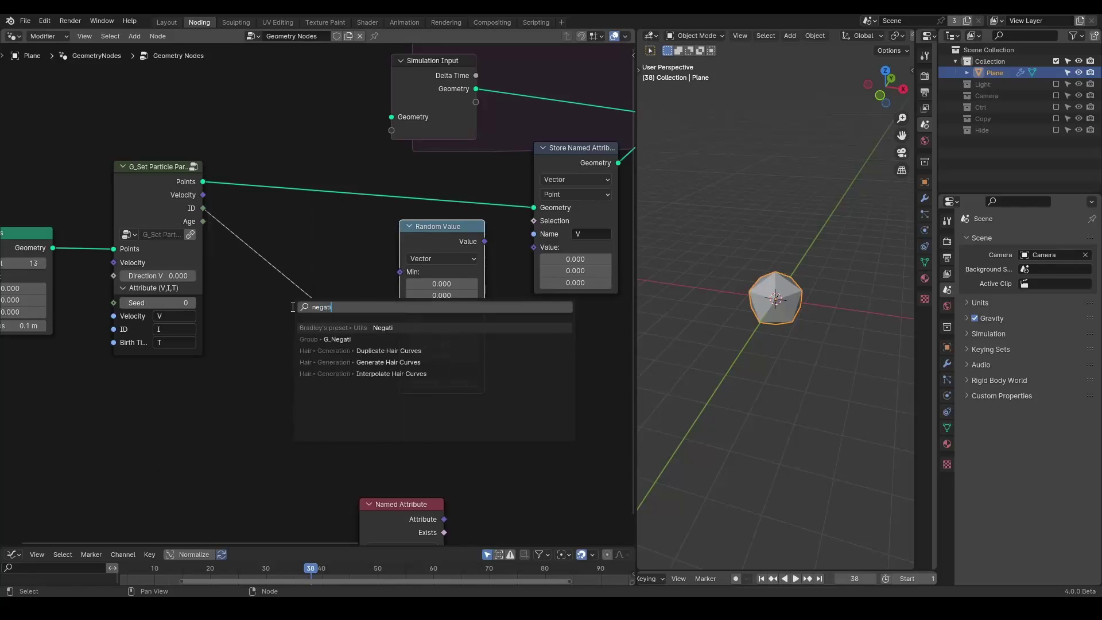
key("Return")
left_click(160, 355)
left_click_drag(244, 373, 400, 285)
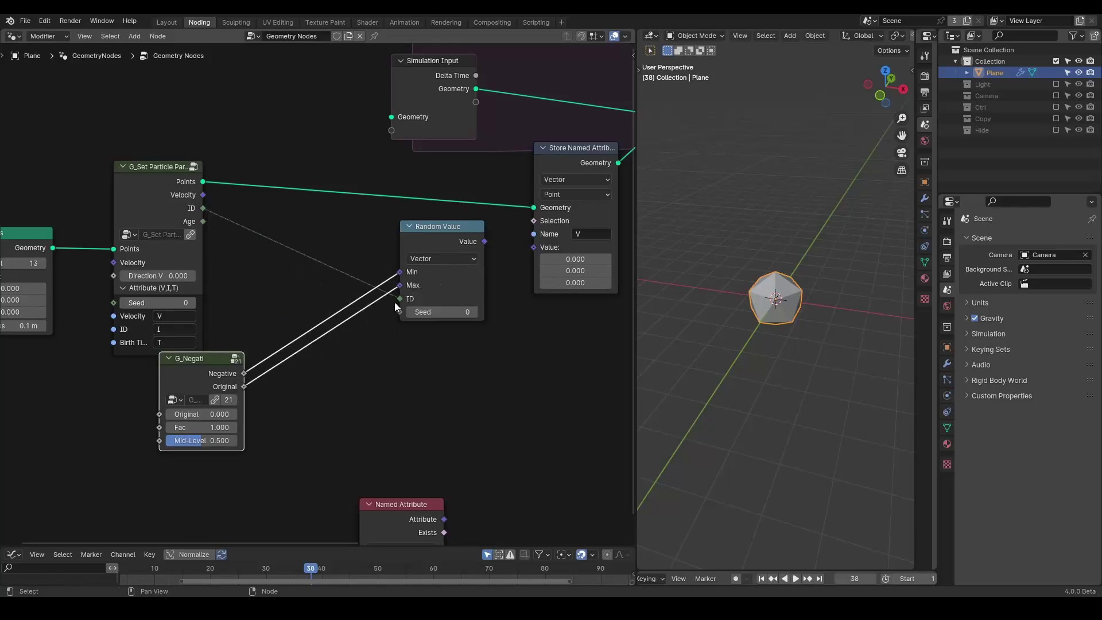
Step: Set the Negati node's Original to 2, and connect Random Value's output to the Store Named Attribute Value input, repositioning Random Value
left_click_drag(198, 414, 289, 412)
left_click(432, 227)
left_click_drag(432, 226, 515, 249)
left_click_drag(408, 253, 369, 252)
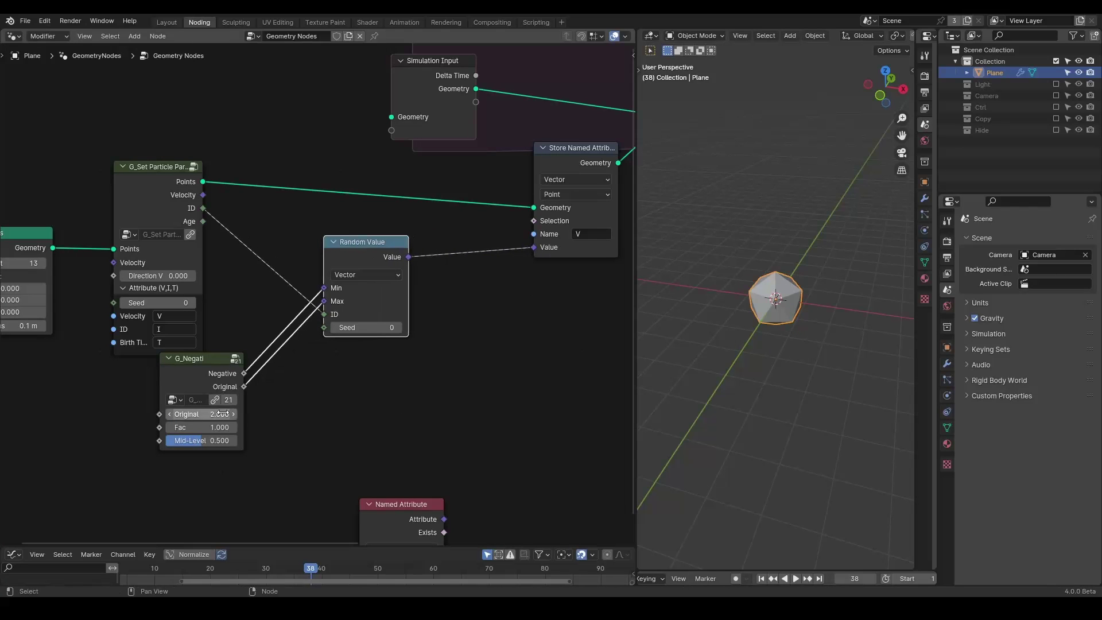
Step: Set the Negati node's Original value to 1
left_click(225, 414)
type("1")
key("Return")
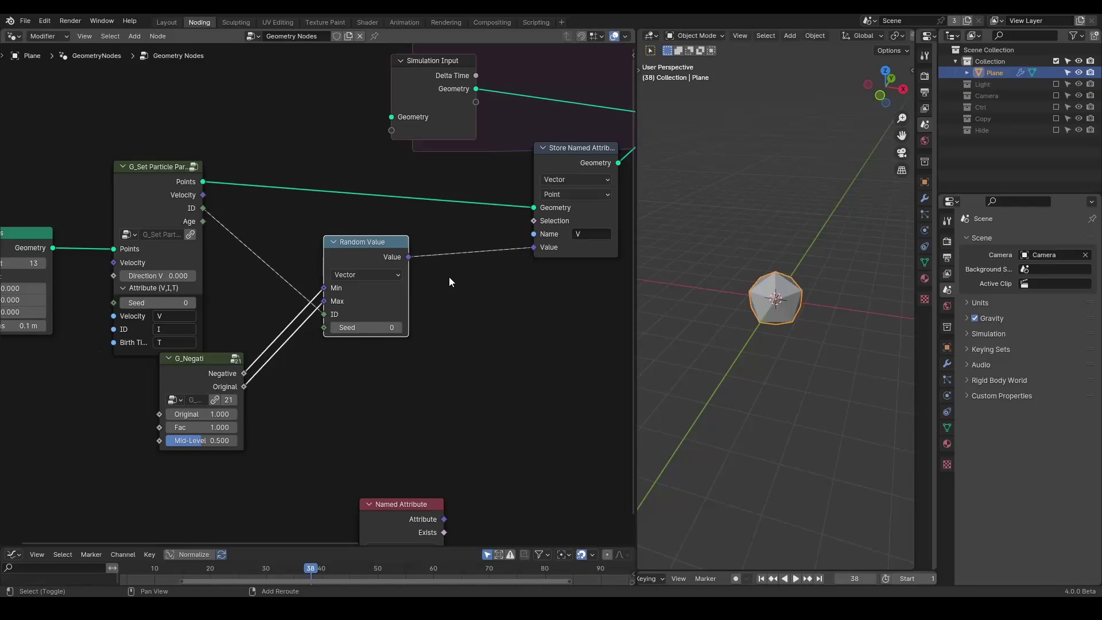
Step: Add the Value Precision preset node and place it beside the Negati node, below Points
key("shift+a")
type("va")
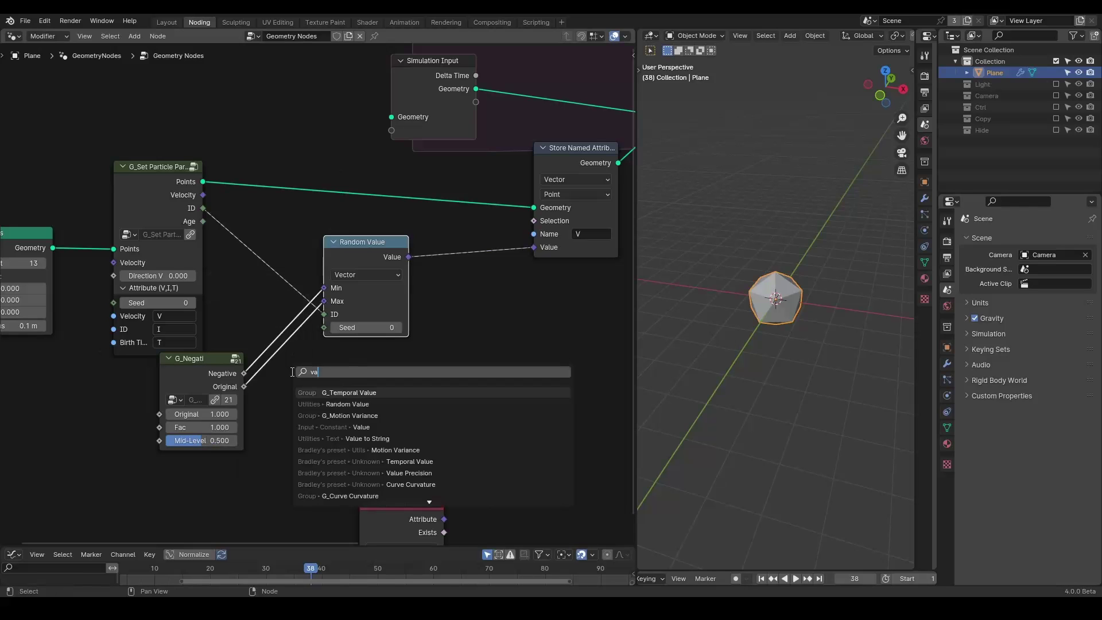
type("luepre")
key("Down")
key("Return")
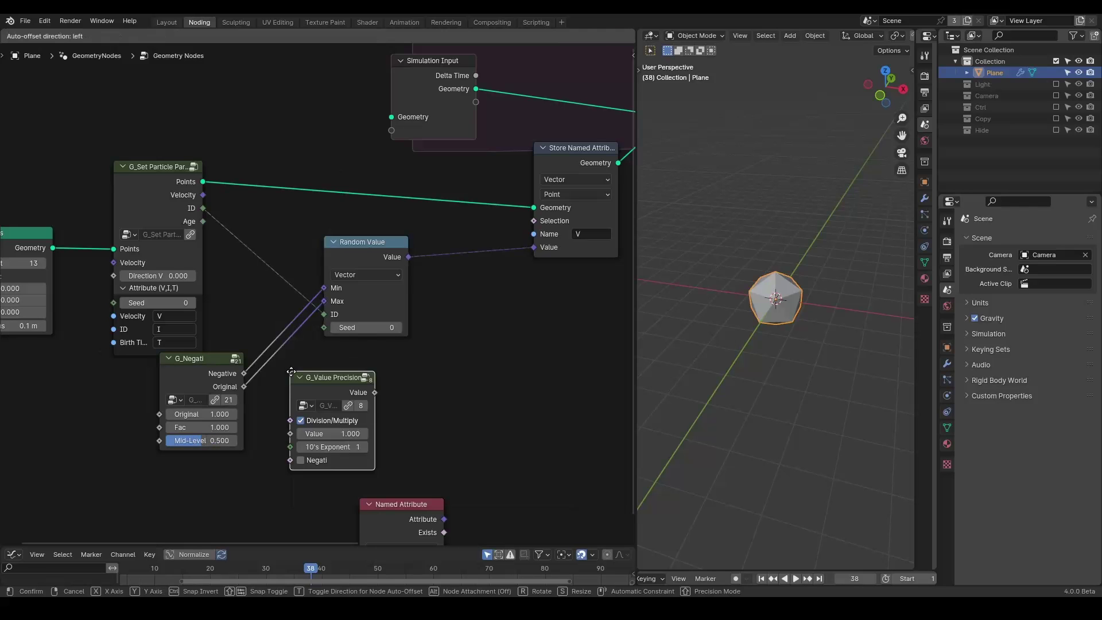
left_click(26, 382)
middle_click_drag(26, 383, 57, 370)
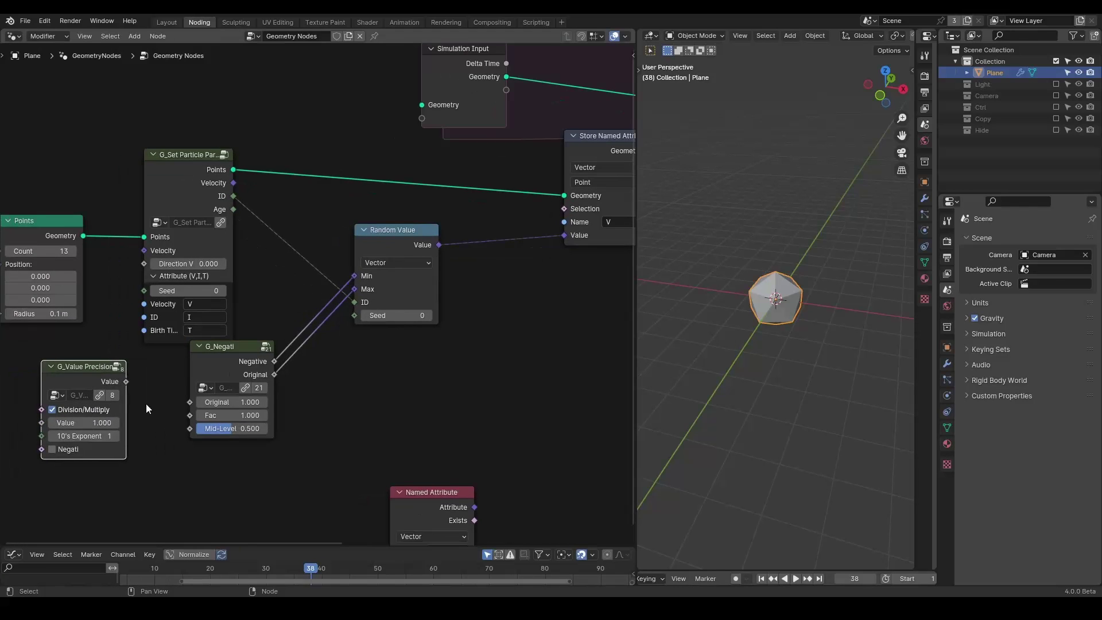
Step: Connect the Value Precision node's Value output to the Negati node's Original input and play the animation to check the effect
left_click_drag(126, 383, 190, 401)
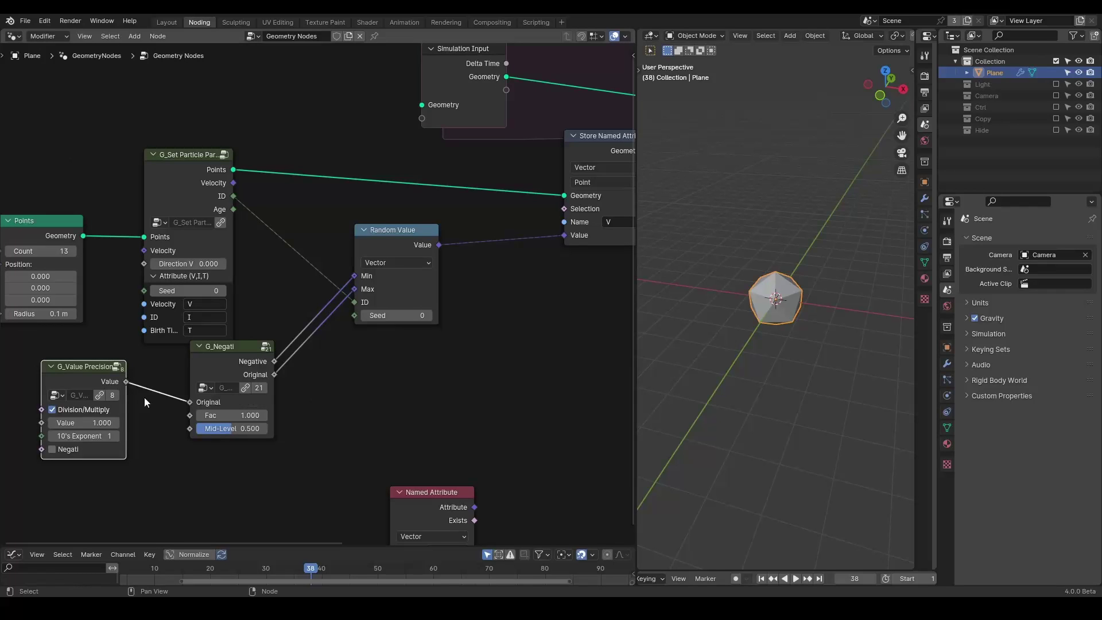
middle_click_drag(399, 375, 360, 353)
scroll(359, 354, "down", 1)
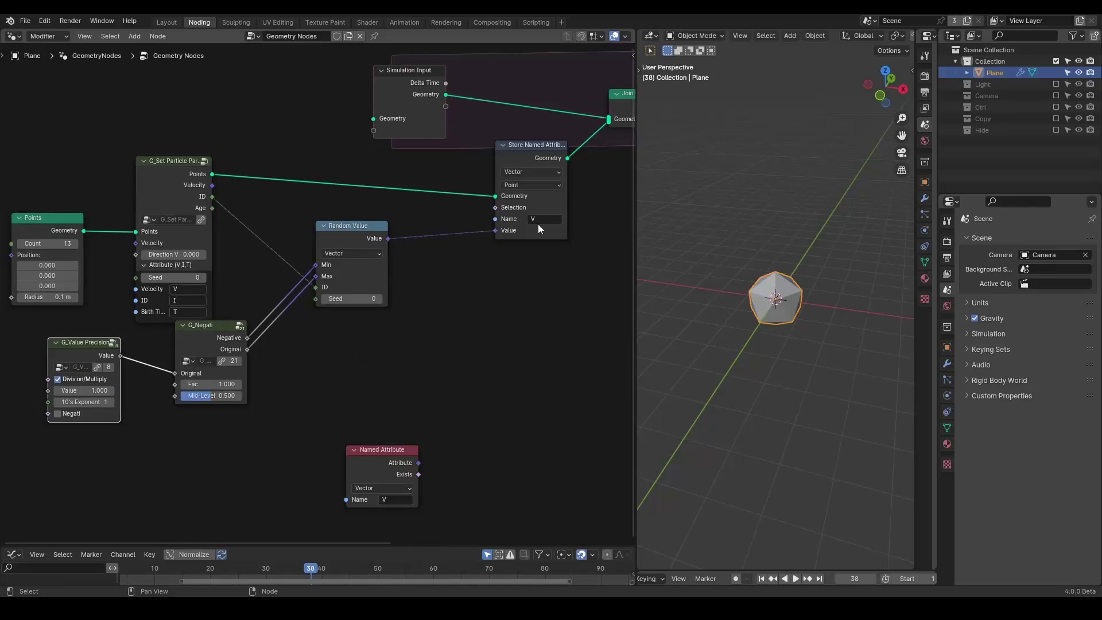
key("space")
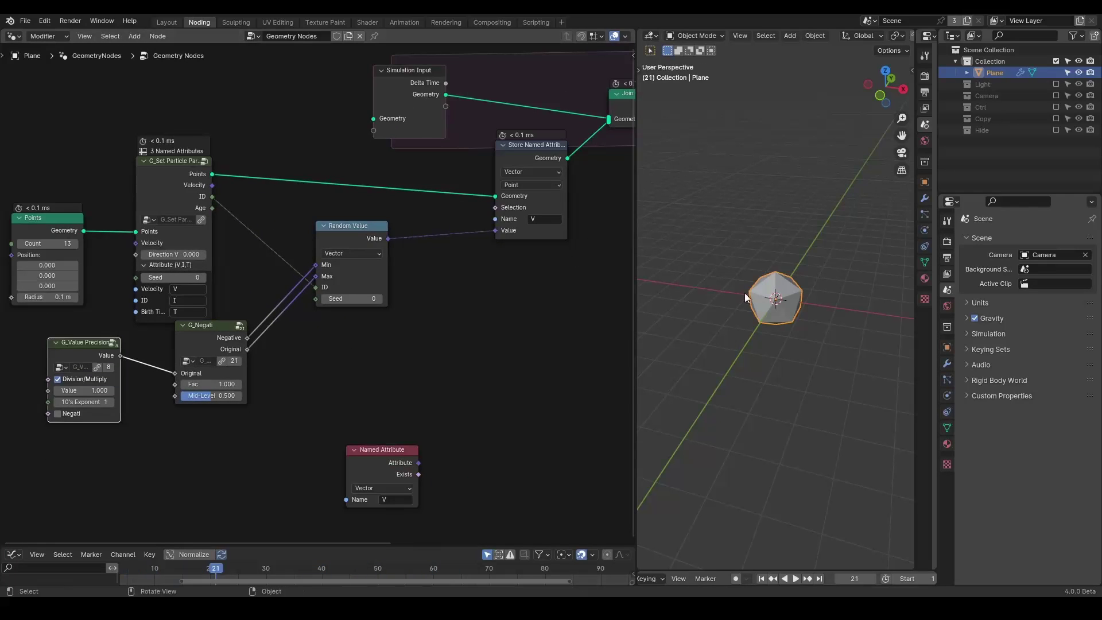
Step: Move the node chain from Points and Value Precision through Join Geometry horizontally away from Simulation Output to open a gap
middle_click_drag(368, 308, 92, 376)
scroll(267, 289, "down", 3)
middle_click_drag(267, 288, 452, 257)
scroll(453, 257, "down", 1)
left_click_drag(522, 103, 28, 386)
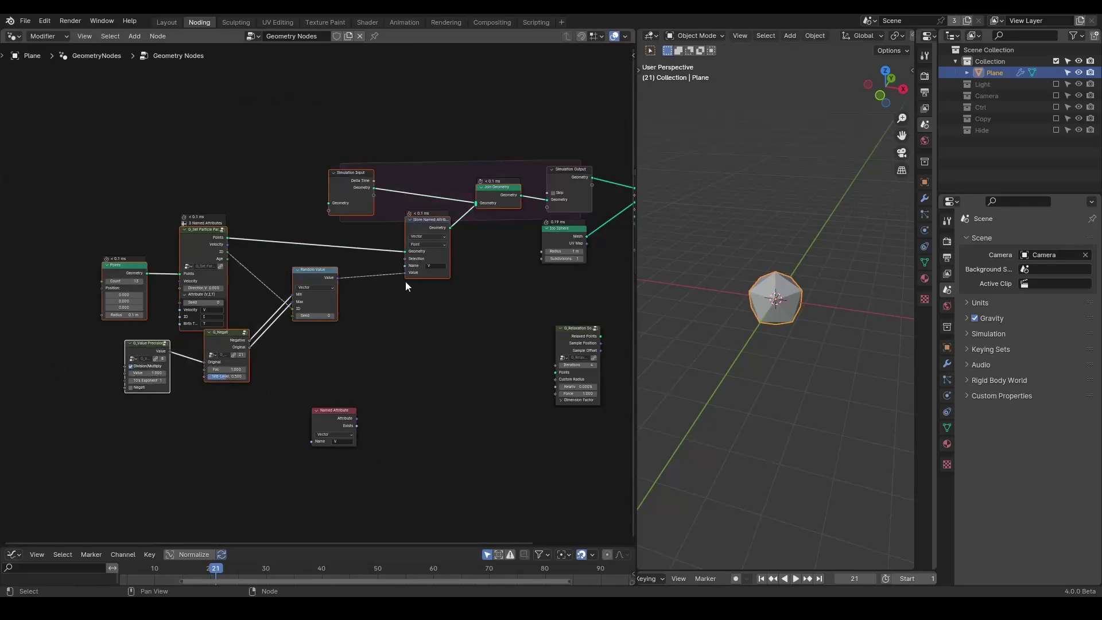
key("g")
key("x")
left_click(333, 297)
left_click(334, 297)
Step: Add a Set Position node on the link between Join Geometry and Simulation Output
key("shift+a")
type("set posi")
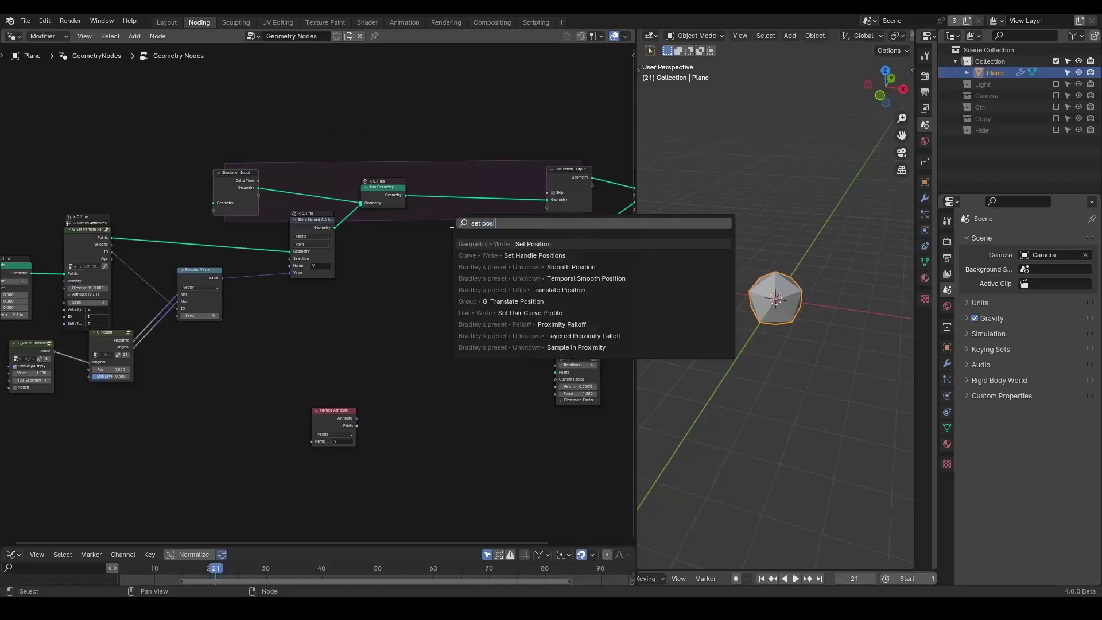
key("Return")
left_click(433, 179)
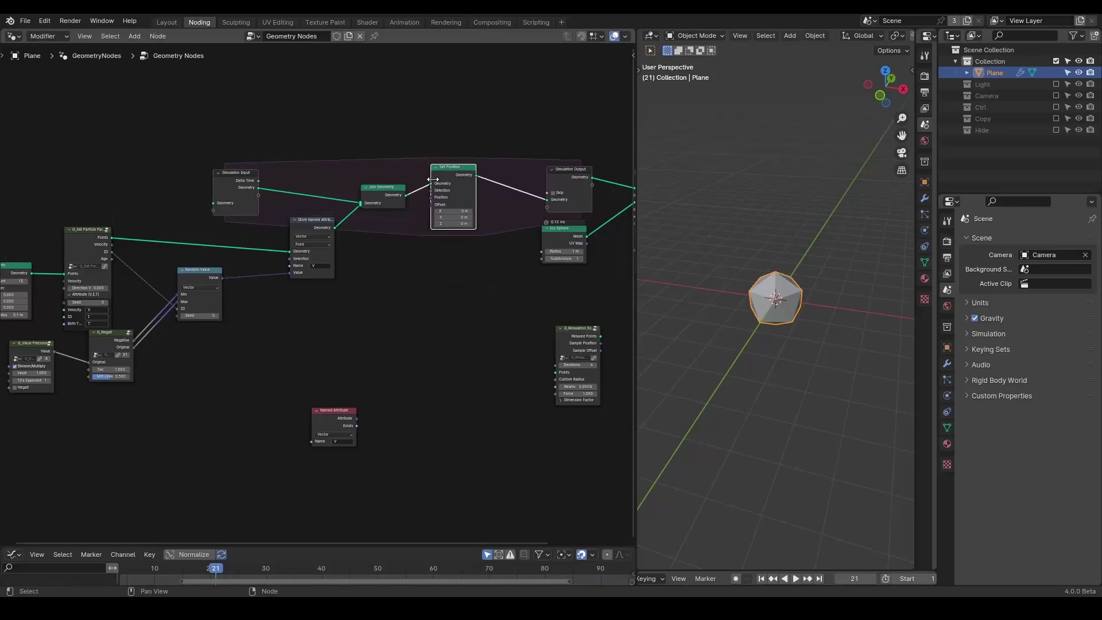
Step: Place the Named Attribute node below Store Named Attribute and connect its Attribute output to Set Position's Offset input
scroll(317, 291, "up", 1)
left_click_drag(328, 440, 301, 344)
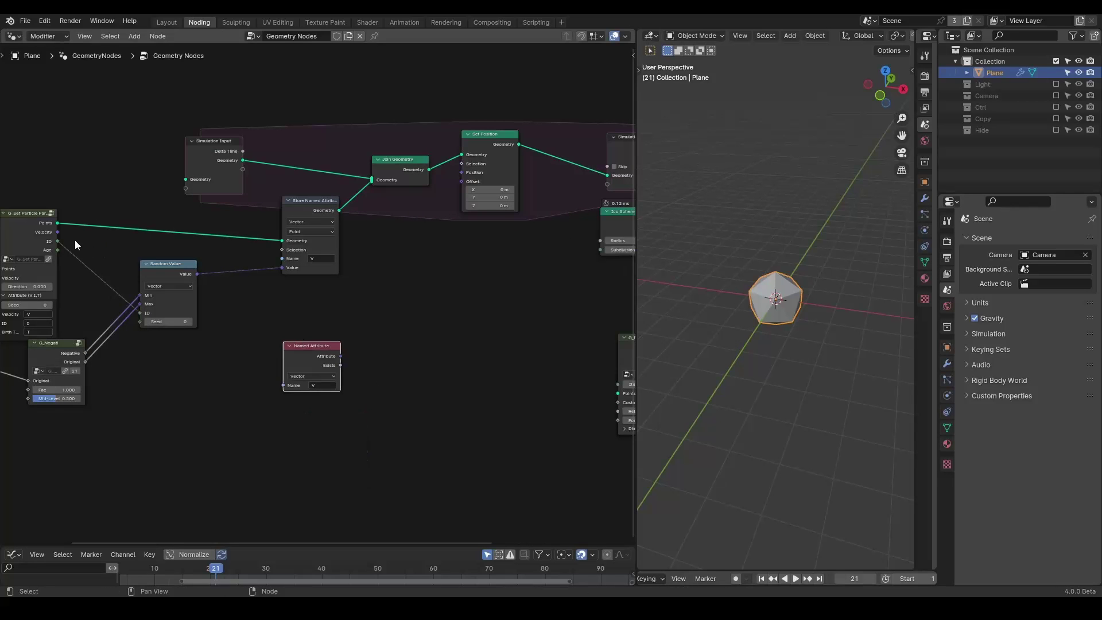
left_click_drag(63, 232, 378, 278)
middle_click_drag(353, 301, 387, 280)
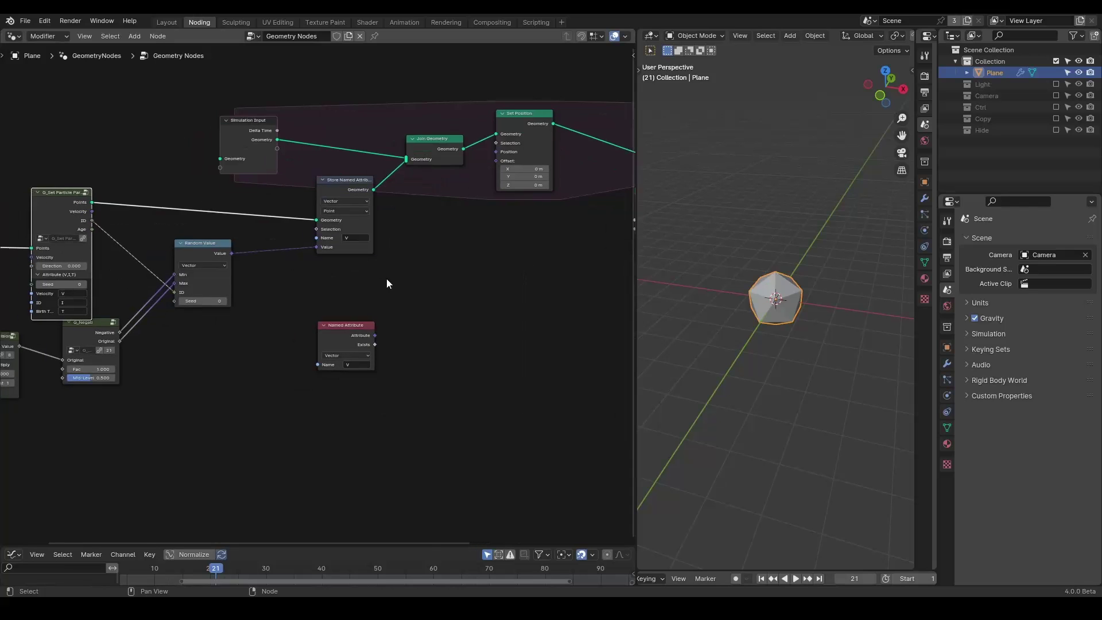
scroll(387, 279, "up", 3)
left_click_drag(391, 346, 541, 124)
Step: Set the scene's end frame to 5000 and play the simulation to watch the spheres spread out
key("space")
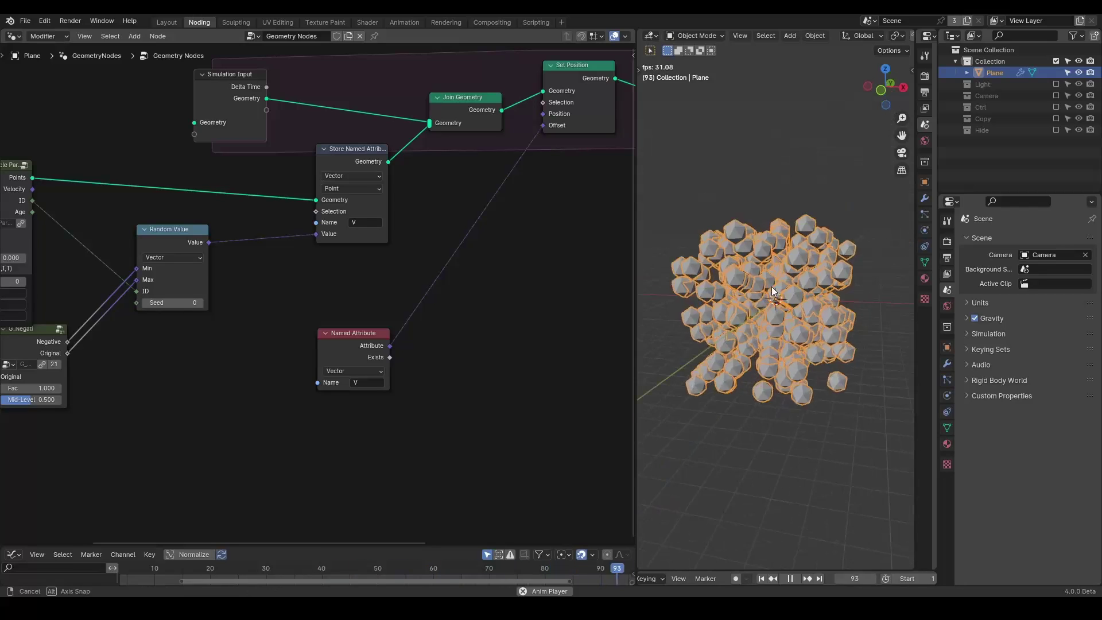
key("space")
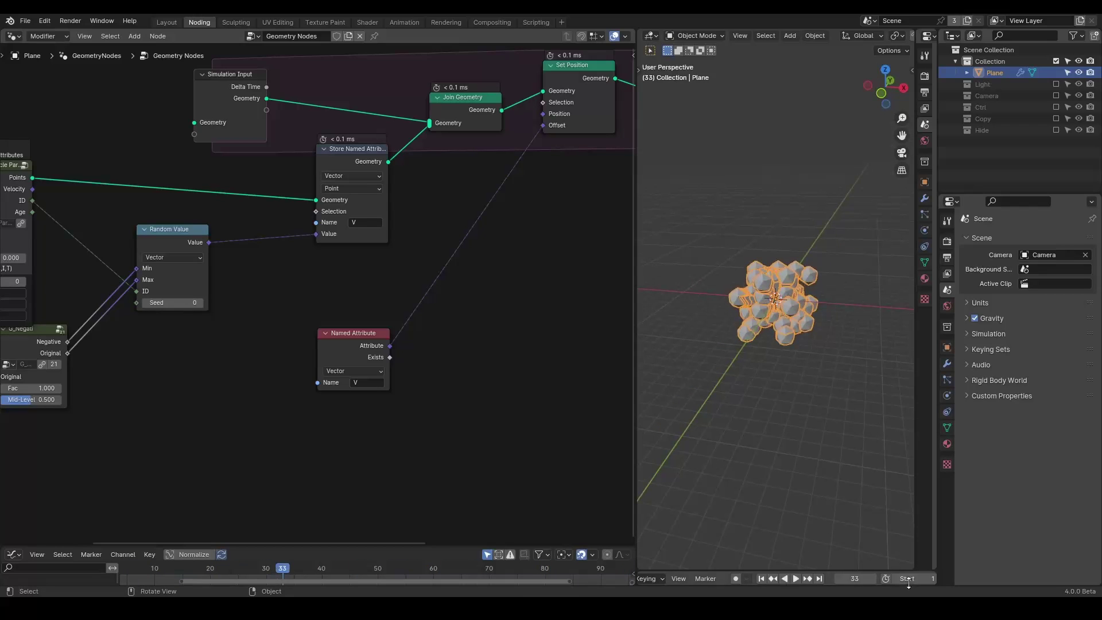
scroll(832, 579, "down", 3)
double_click(910, 578)
type("5000")
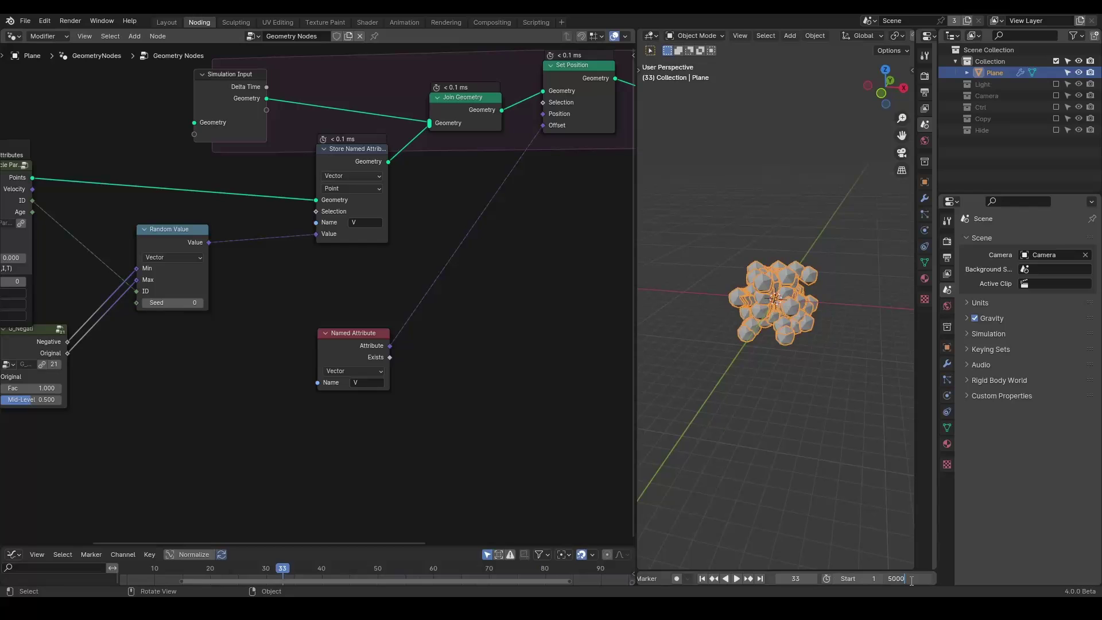
key("Return")
key("space")
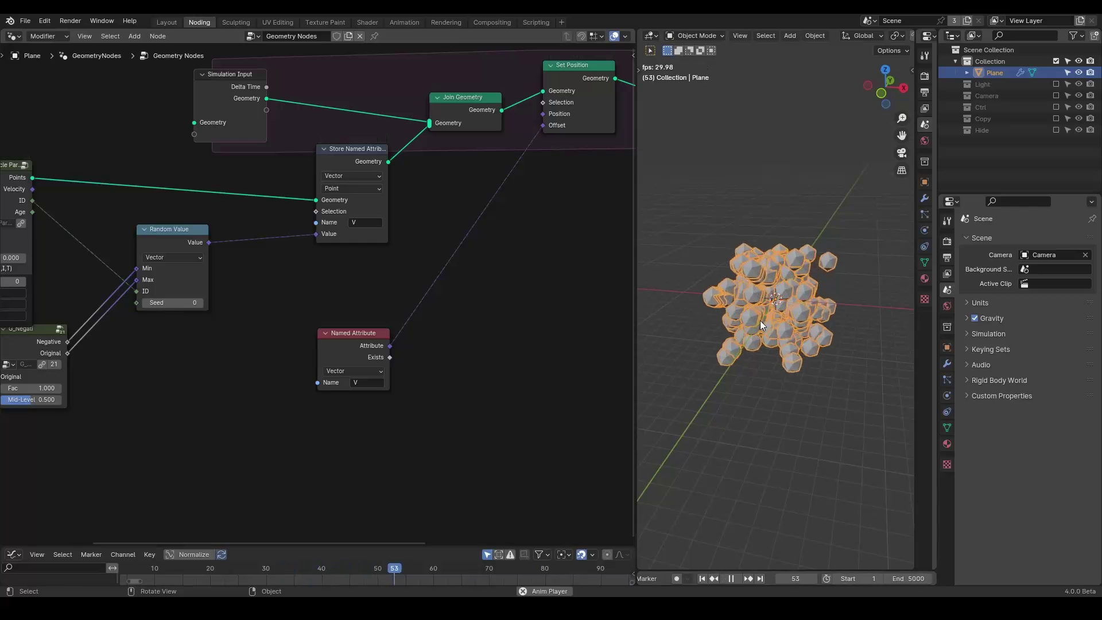
key("space")
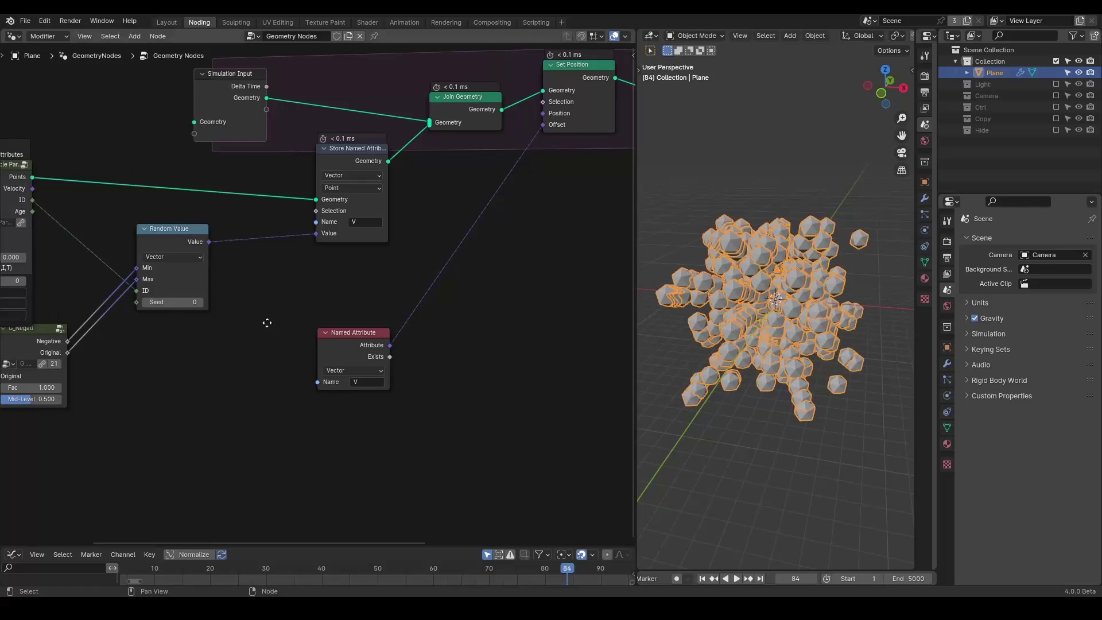
Step: Reposition the Set Particle and Value Precision nodes to clear space beneath the Points node
middle_click_drag(266, 322, 457, 301)
left_click_drag(188, 190, 240, 172)
left_click(89, 333)
left_click_drag(89, 333, 84, 408)
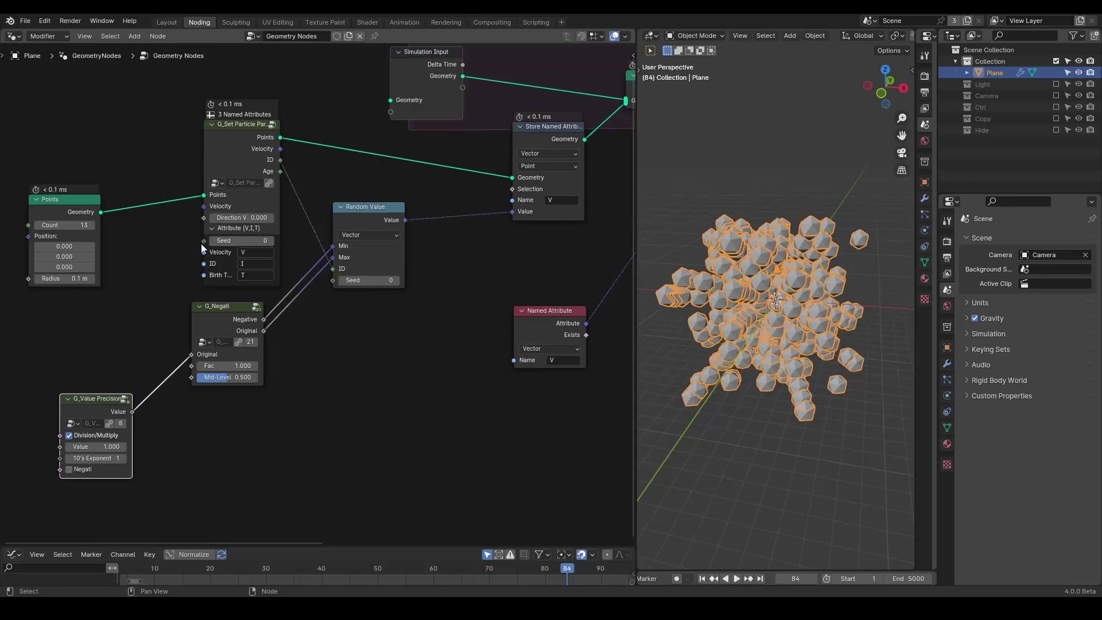
Step: Try driving the Set Particle node's Seed with a new Scene Time node's Frame output, and remove the Scene Time node again
key("shift+a")
type("frame")
key("Return")
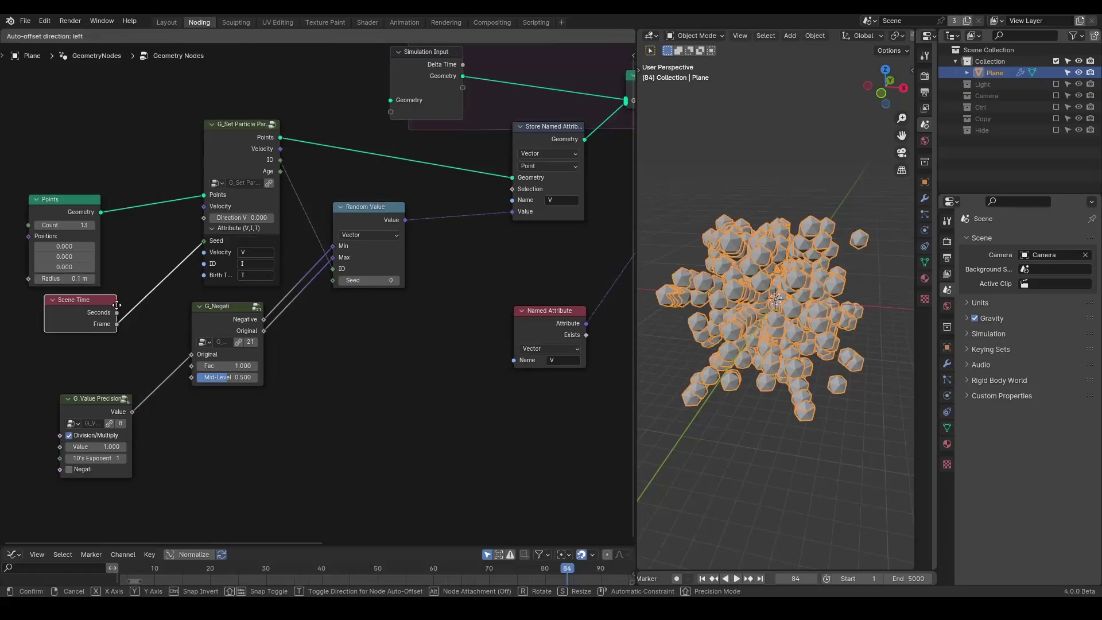
left_click(118, 305)
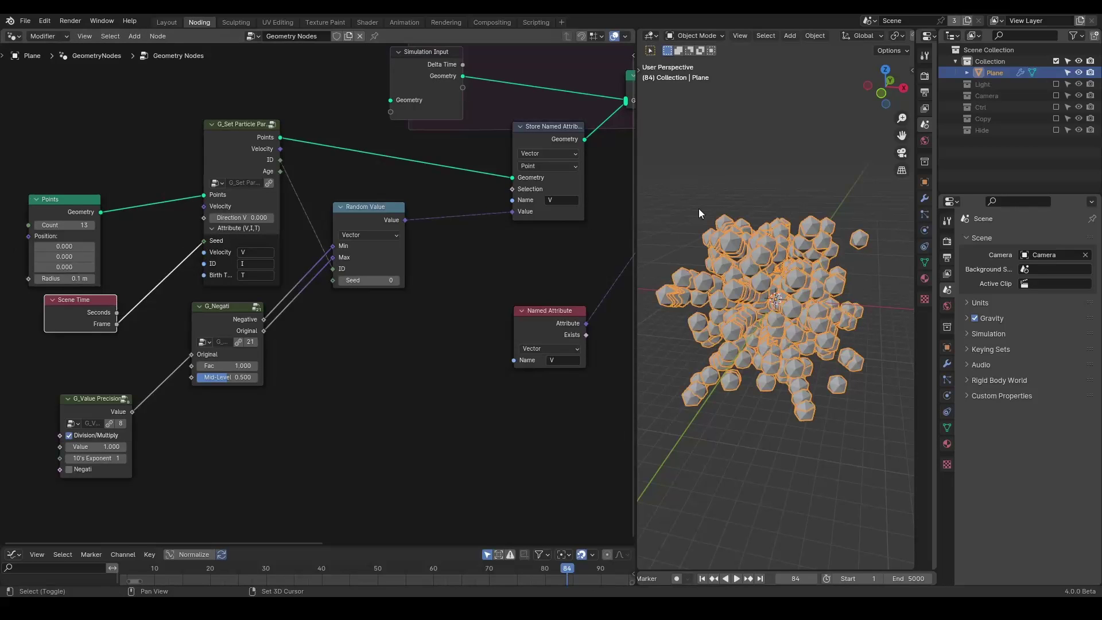
left_click_drag(202, 241, 137, 308)
left_click(96, 313)
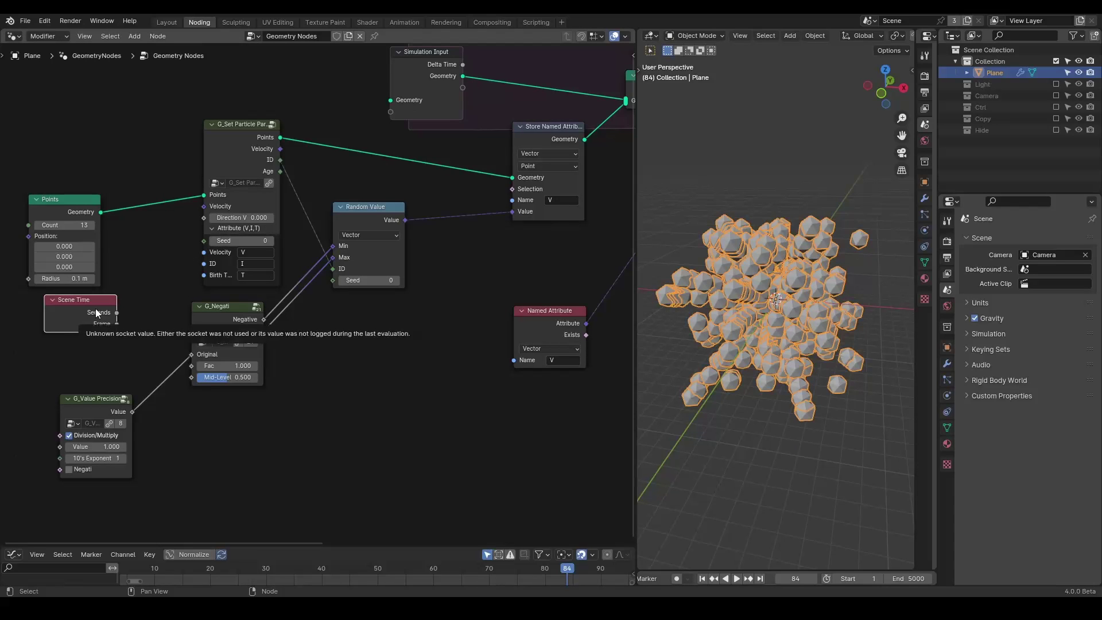
Step: Replay the simulation from the first frame to examine how the particles spread
key("shift+Left")
key("space")
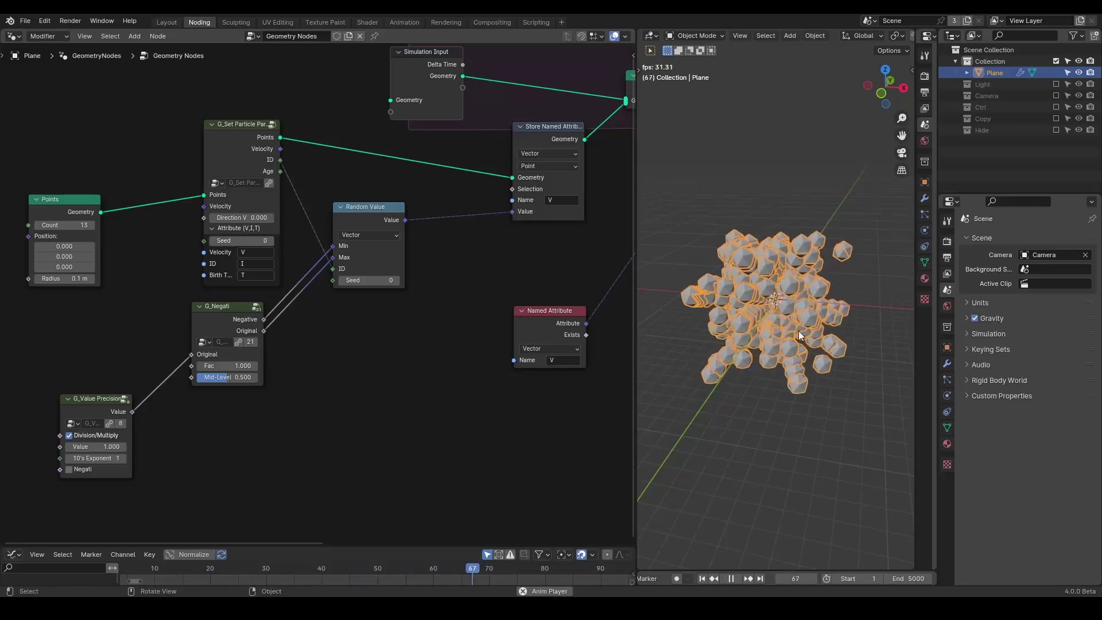
key("space")
Step: Set the Points node's Count to 1 and replay the simulation from the first frame
middle_click_drag(167, 234, 190, 228)
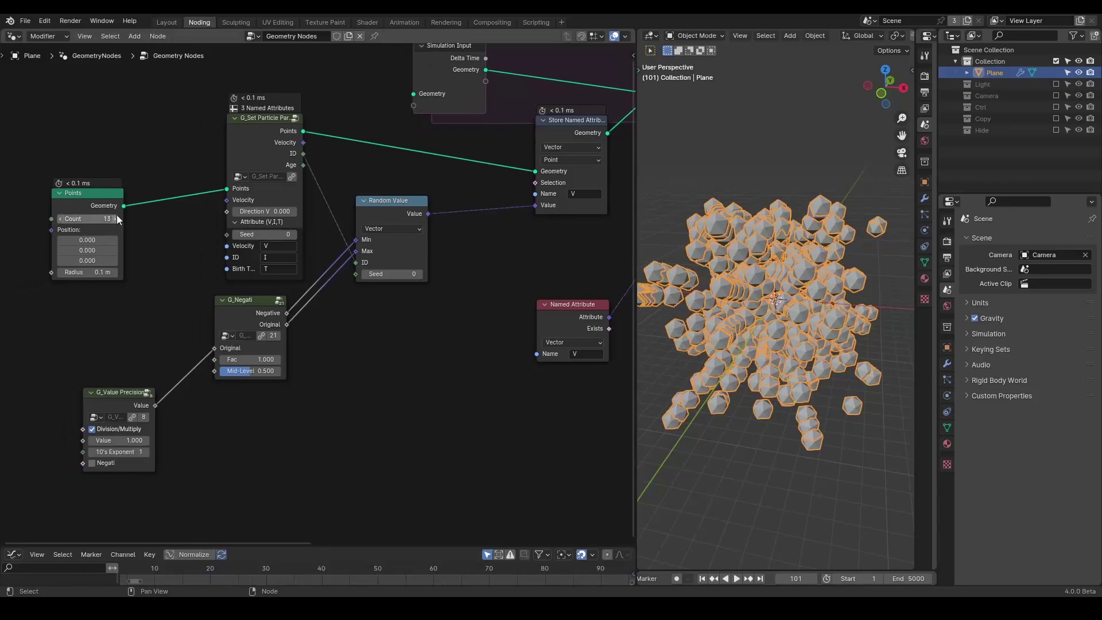
left_click(101, 218)
type("1")
key("Return")
key("shift+Left")
key("space")
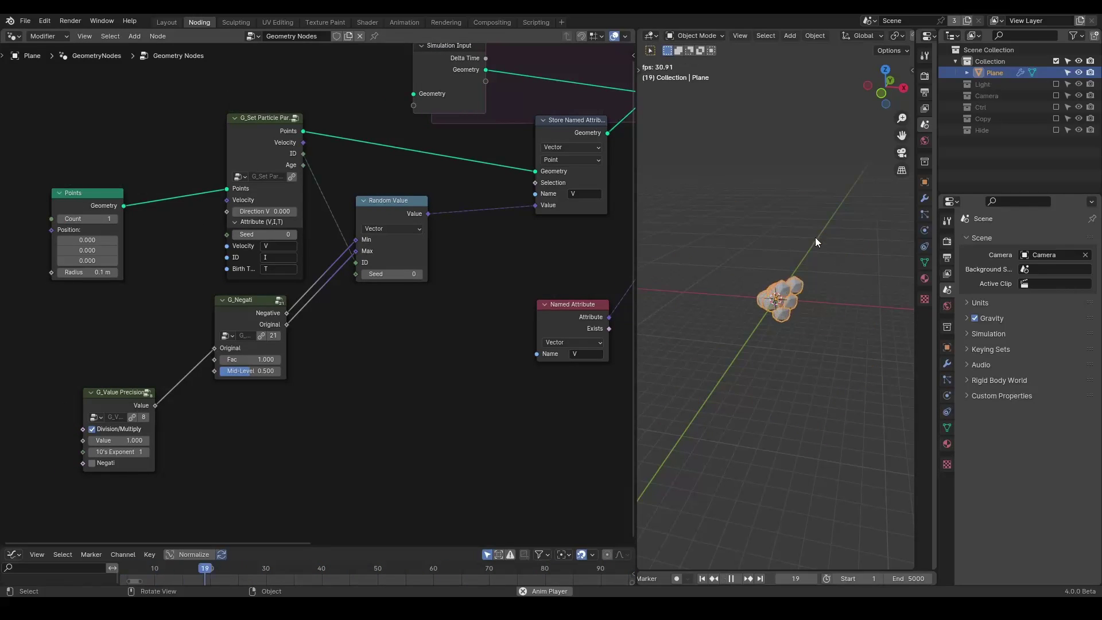
key("Escape")
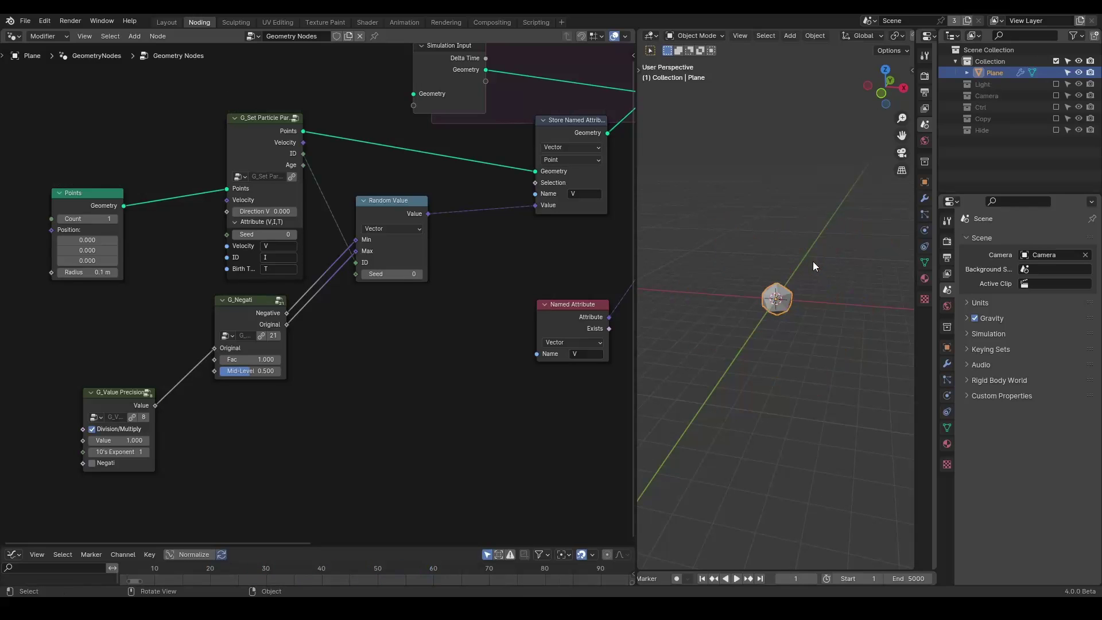
middle_click_drag(474, 240, 420, 282)
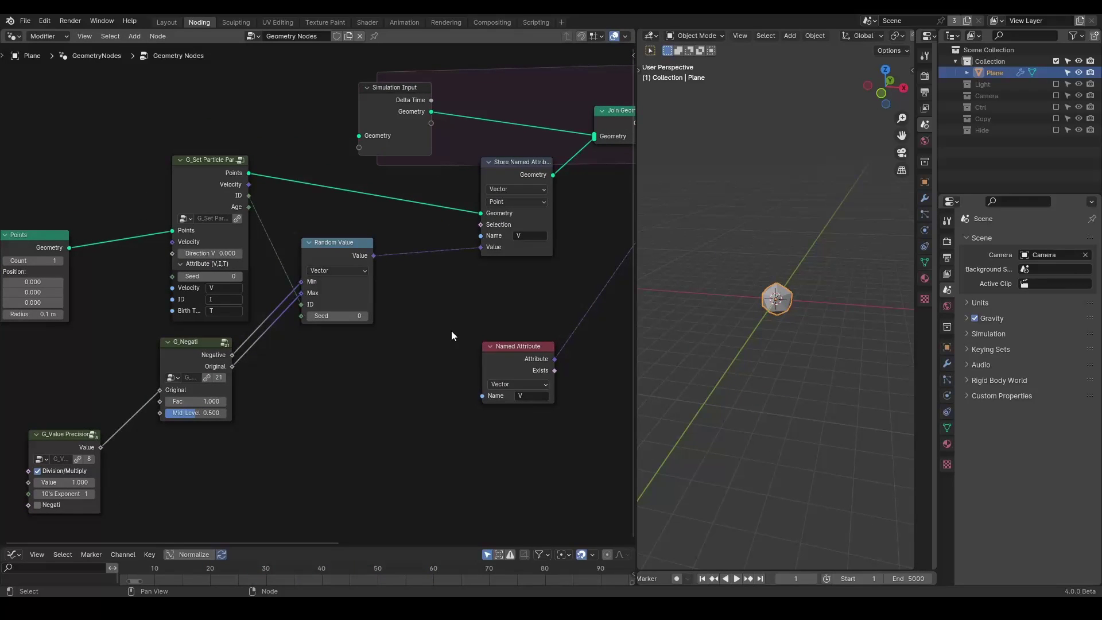
key("space")
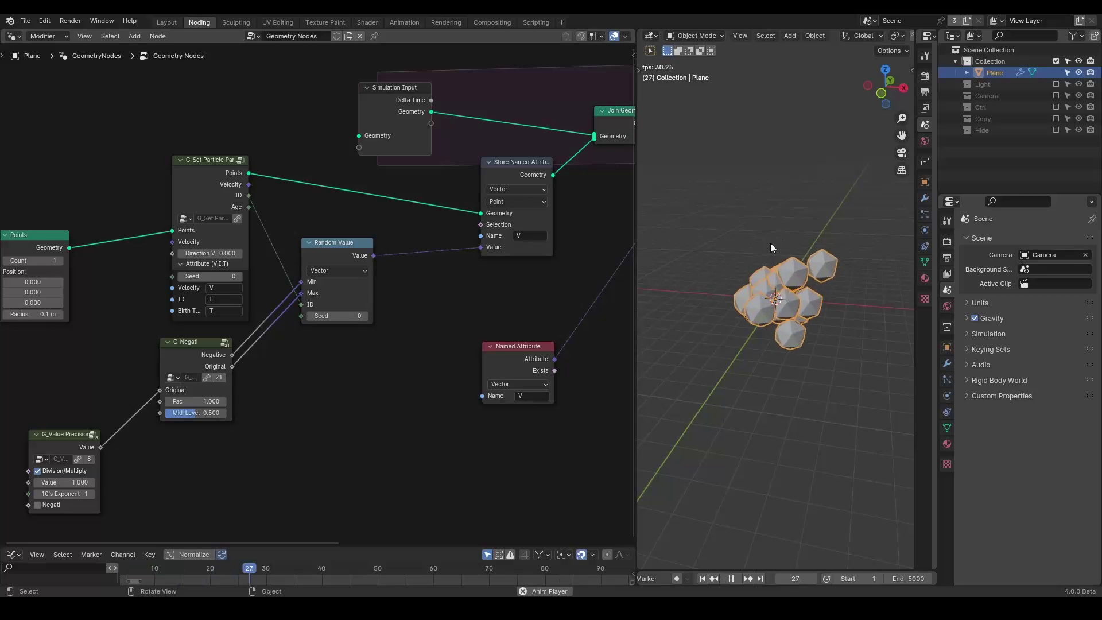
key("space")
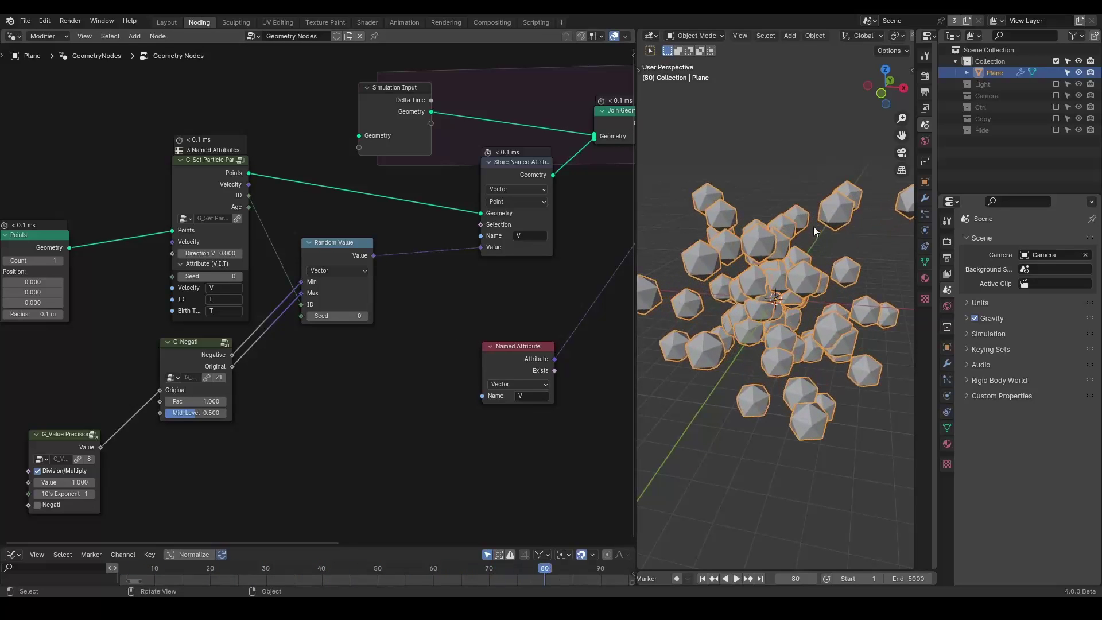
Step: Move Set Position farther from Join Geometry and draw annotation strokes over the spheres in the viewport to illustrate their motion
middle_click_drag(528, 322, 274, 354)
left_click_drag(493, 131, 561, 138)
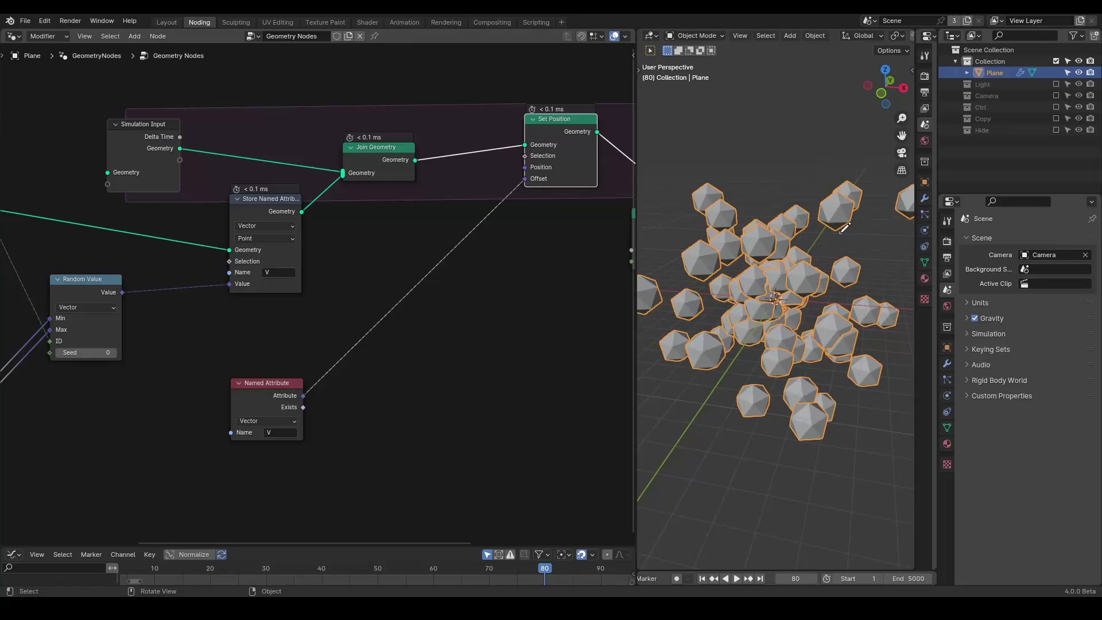
left_click_drag(841, 233, 778, 297)
mouse_move(781, 248)
left_mouse_down()
mouse_move(777, 311)
mouse_move(849, 273)
left_mouse_up()
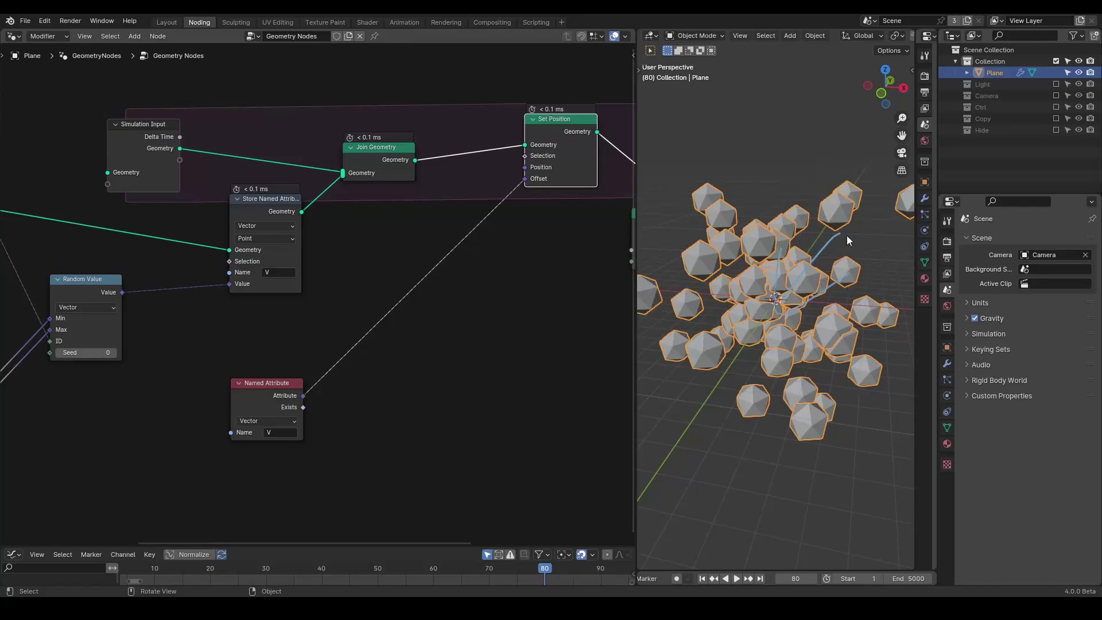
Step: Duplicate the Store Named Attribute node and insert the copy between Join Geometry and Set Position
left_click(269, 210)
key("shift+d")
left_click(478, 108)
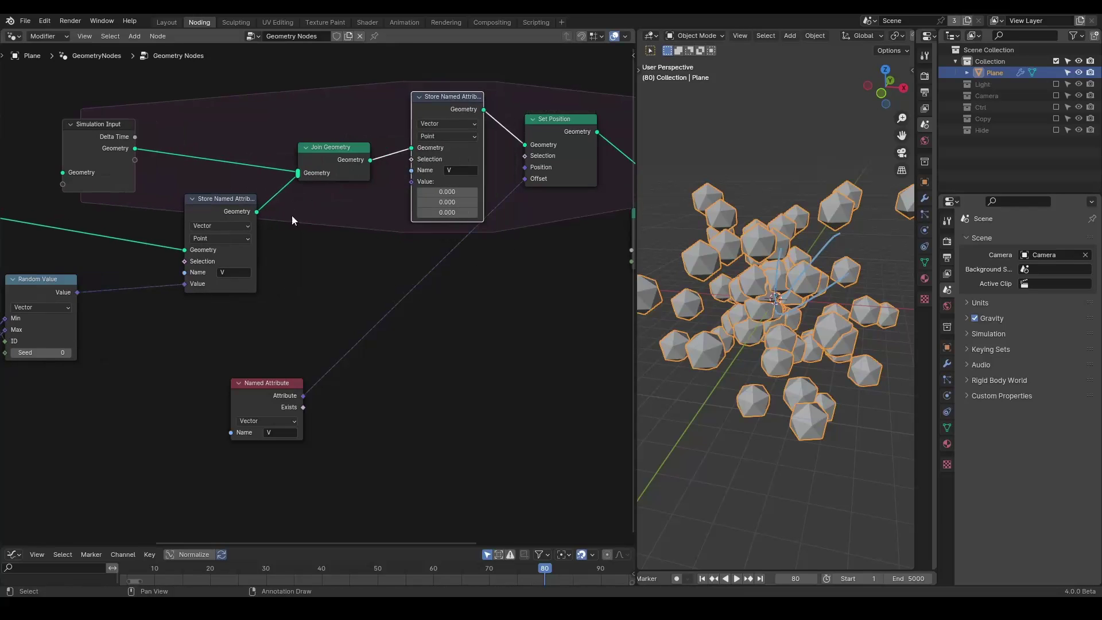
Step: Move the emission nodes, Simulation Input and Join Geometry together away from the duplicated Store Named Attribute node
middle_click_drag(291, 216, 454, 158)
scroll(364, 191, "down", 5)
scroll(452, 137, "down", 1)
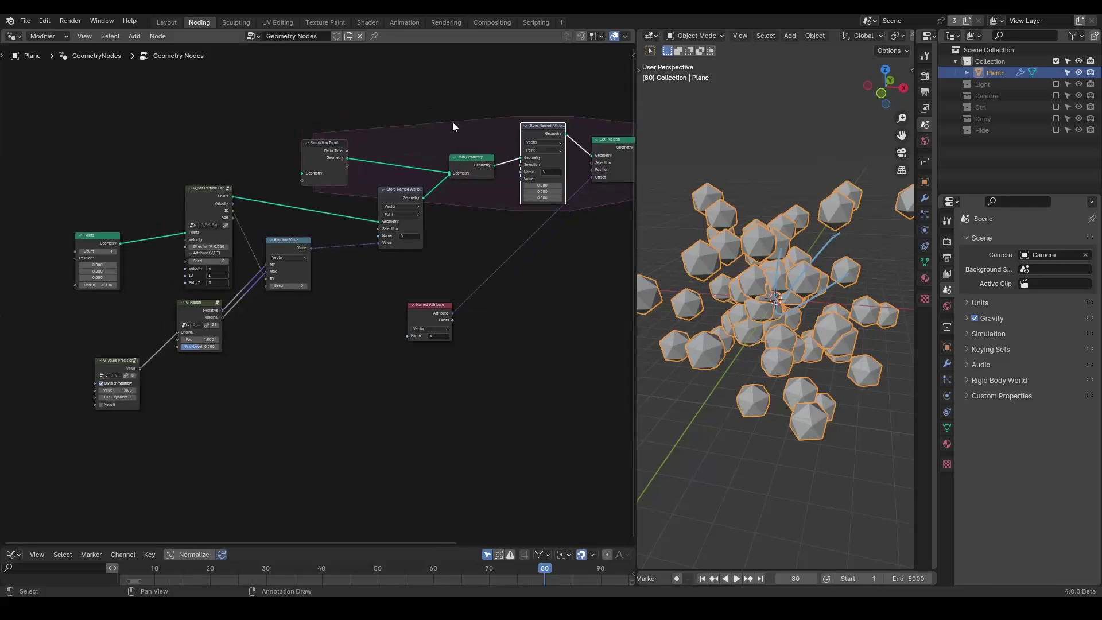
left_click_drag(475, 70, 61, 268)
left_click_drag(278, 301, 87, 433)
key("g")
left_click(242, 328)
left_click(242, 329)
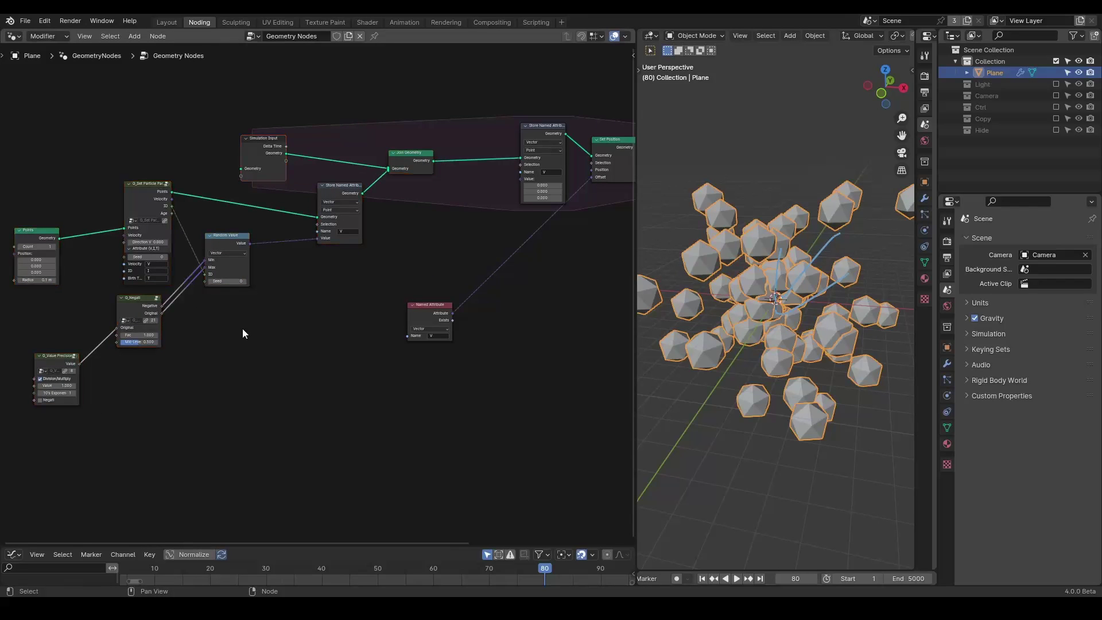
left_click(131, 248)
Step: Reposition the Named Attribute node and feed its Attribute output into a new vector Subtract node placed beside it
middle_click_drag(374, 250, 276, 252)
scroll(281, 253, "up", 2)
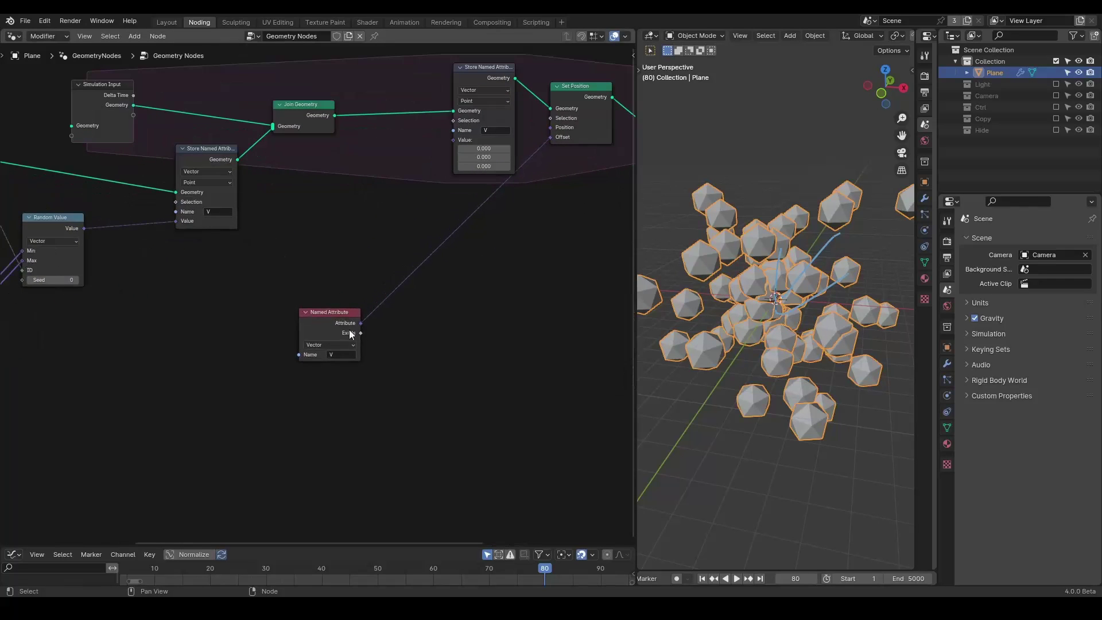
left_click_drag(352, 335, 295, 308)
scroll(305, 308, "up", 1)
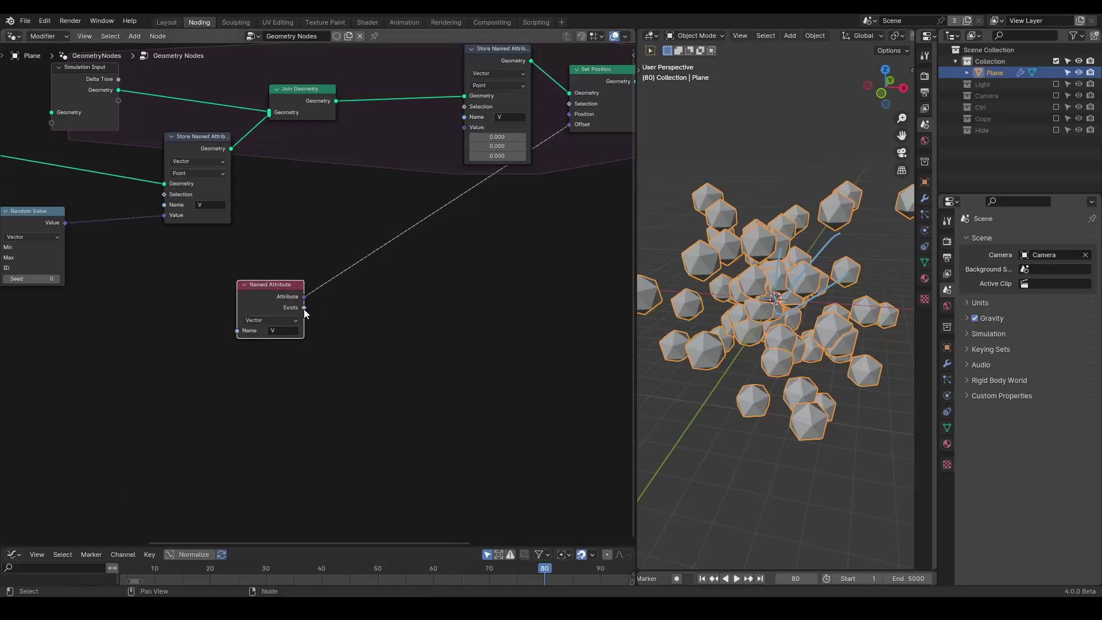
left_click_drag(304, 297, 396, 316)
type("subtract")
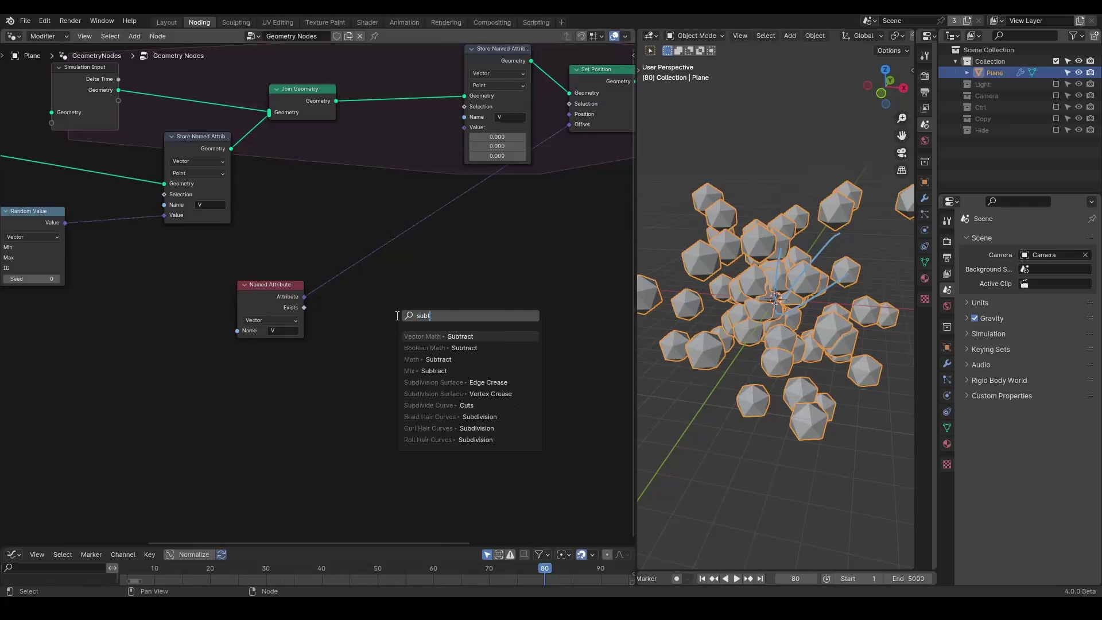
key("Return")
left_click(378, 269)
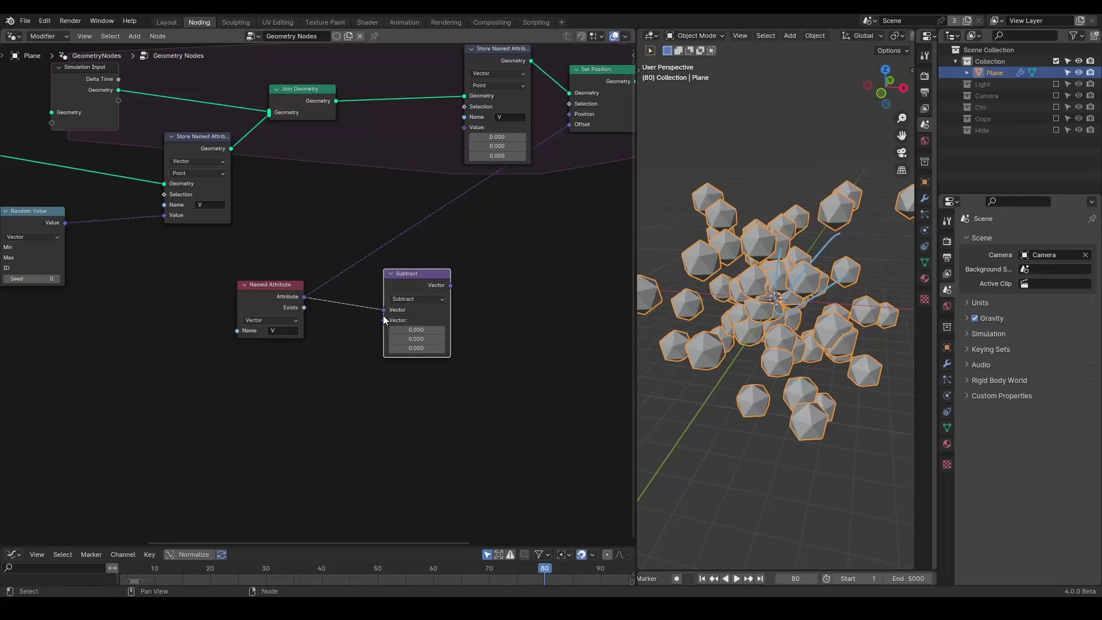
Step: Add a Position node below Named Attribute and connect it to the Subtract node's second Vector input
left_click_drag(383, 319, 114, 410)
type("posi")
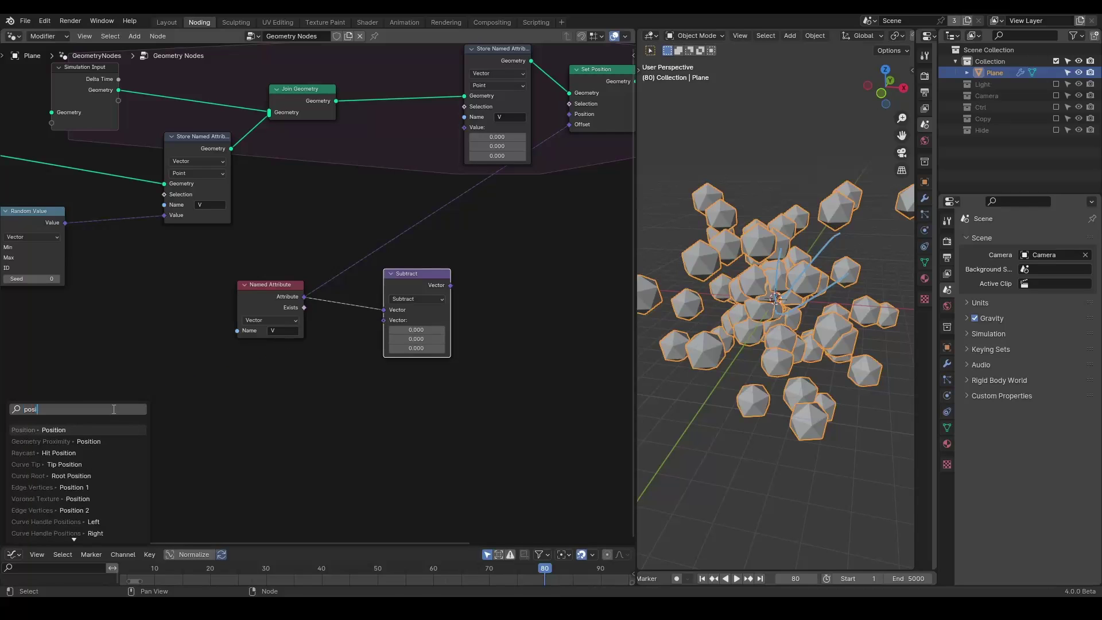
key("Return")
left_click(213, 394)
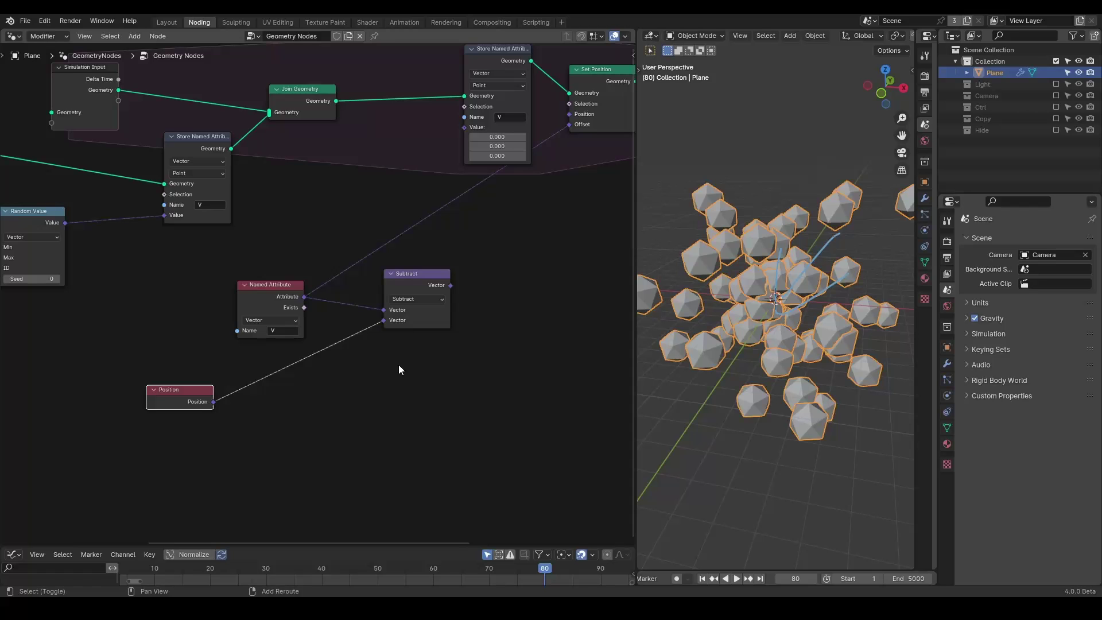
Step: Feed the Subtract node's output into the Value of the duplicated Store Named Attribute, and reposition Subtract and Named Attribute
left_click_drag(451, 285, 465, 130)
left_click_drag(419, 289, 397, 251)
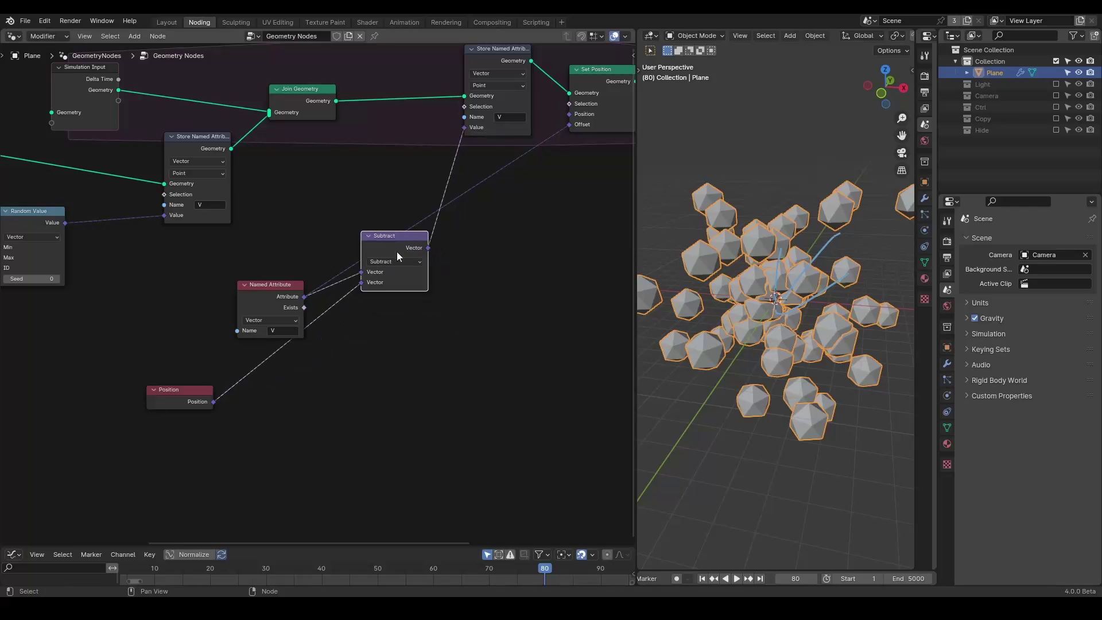
left_click_drag(253, 300, 193, 288)
Step: Sketch temporary direction annotations around the spheres, play the simulation from the first frame, and return to frame 1
middle_click_drag(709, 294, 825, 224)
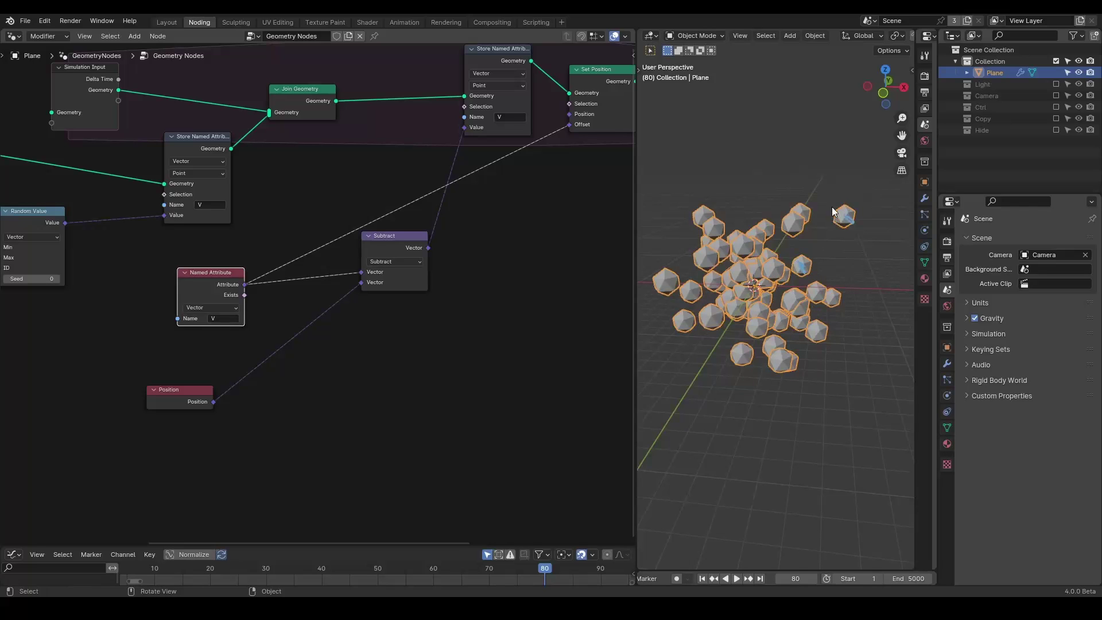
left_click_drag(835, 188, 732, 258)
left_click_drag(748, 197, 721, 259)
key("shift+Left")
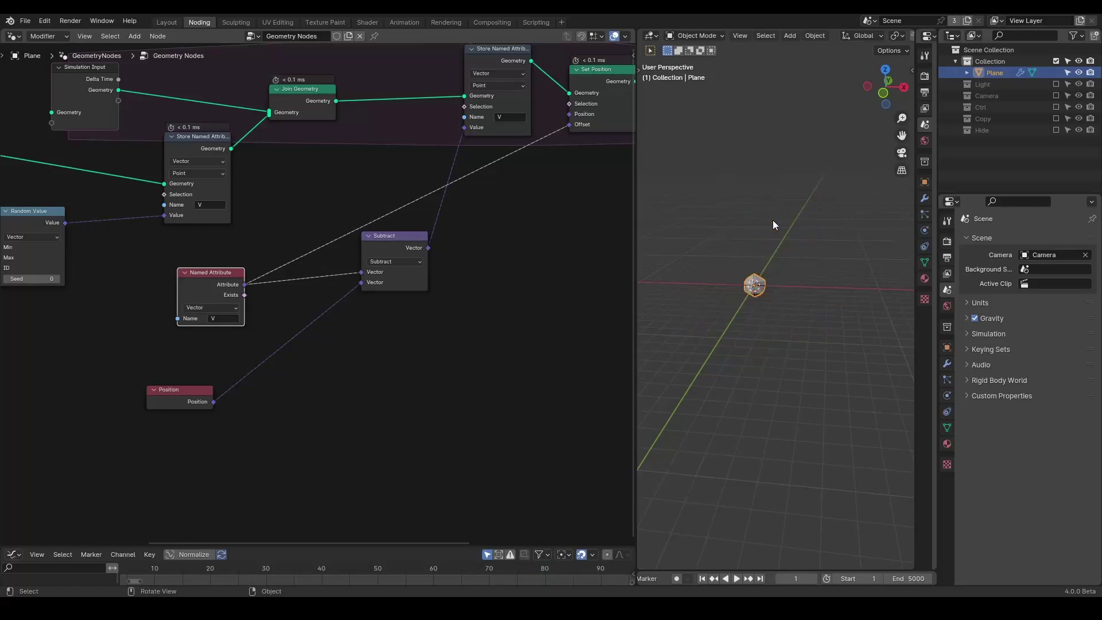
key("space")
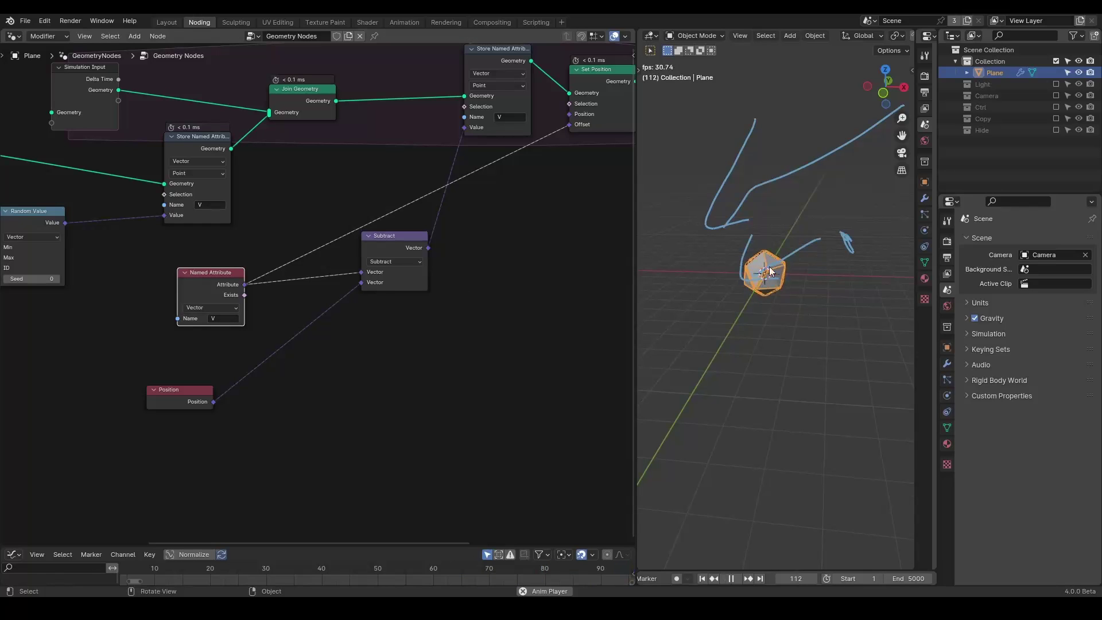
scroll(782, 293, "down", 3)
key("space")
middle_click_drag(802, 303, 777, 293, "shift")
key("shift+Left")
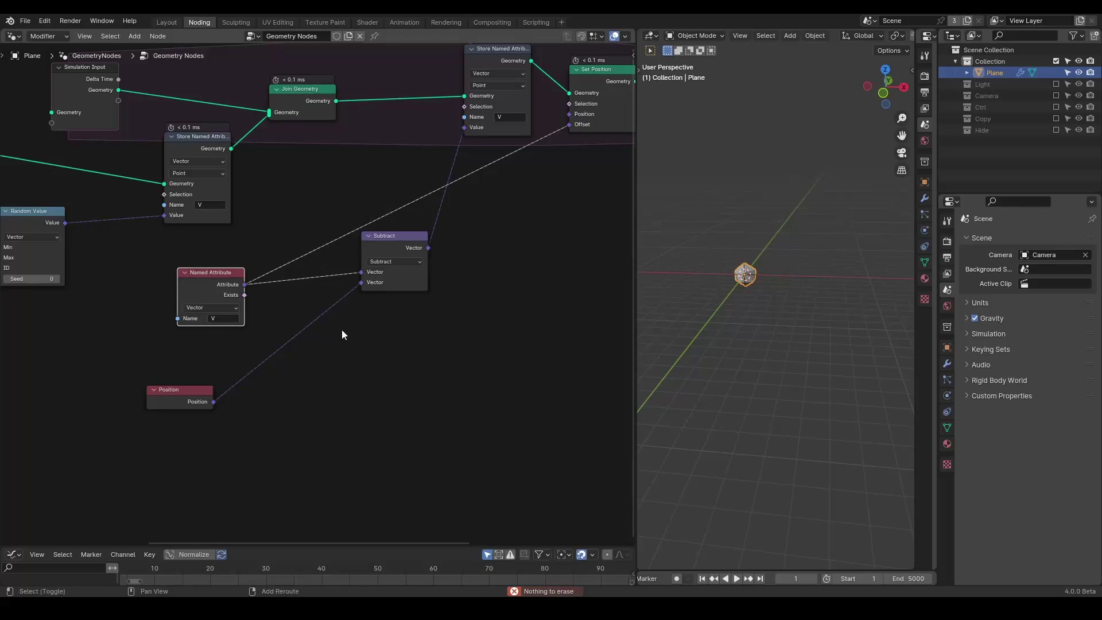
key("shift+a")
mouse_move(342, 334)
type("normalize")
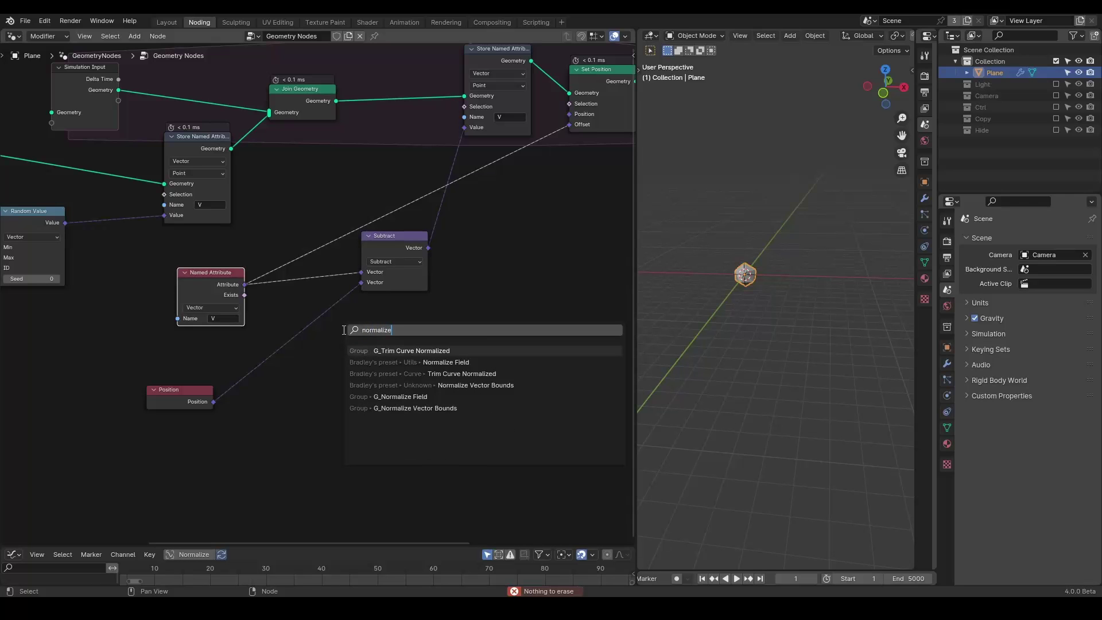
key("Escape")
Step: Add a vector Normalize node and insert it between the Position node and the Subtract node's second Vector input
left_click(213, 400)
key("shift+a")
type("no")
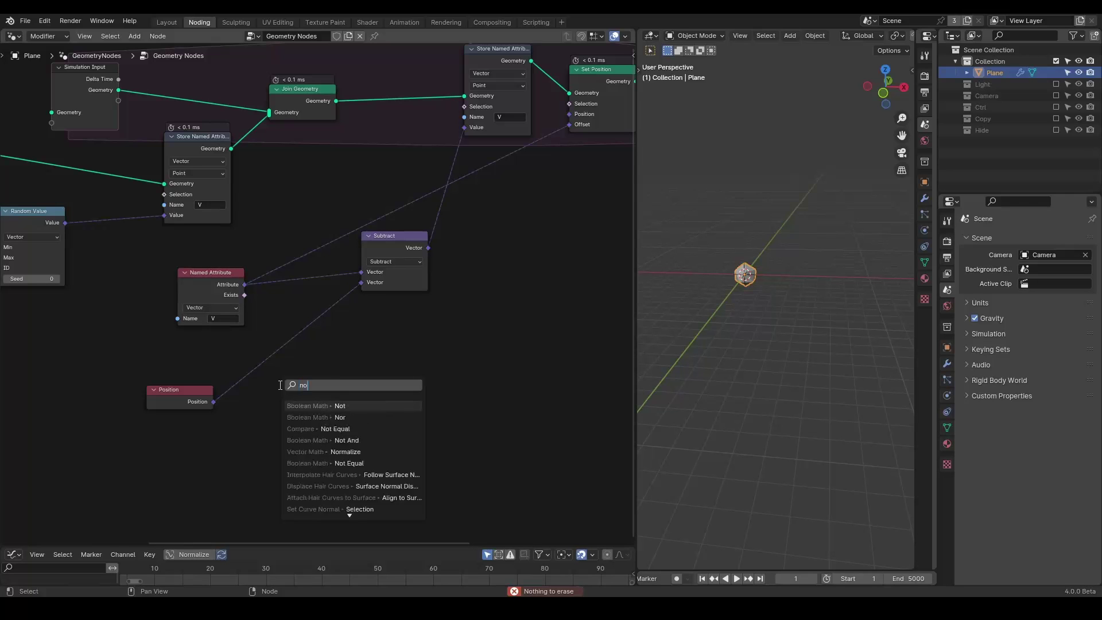
type("rmalize")
key("Return")
left_click(315, 388)
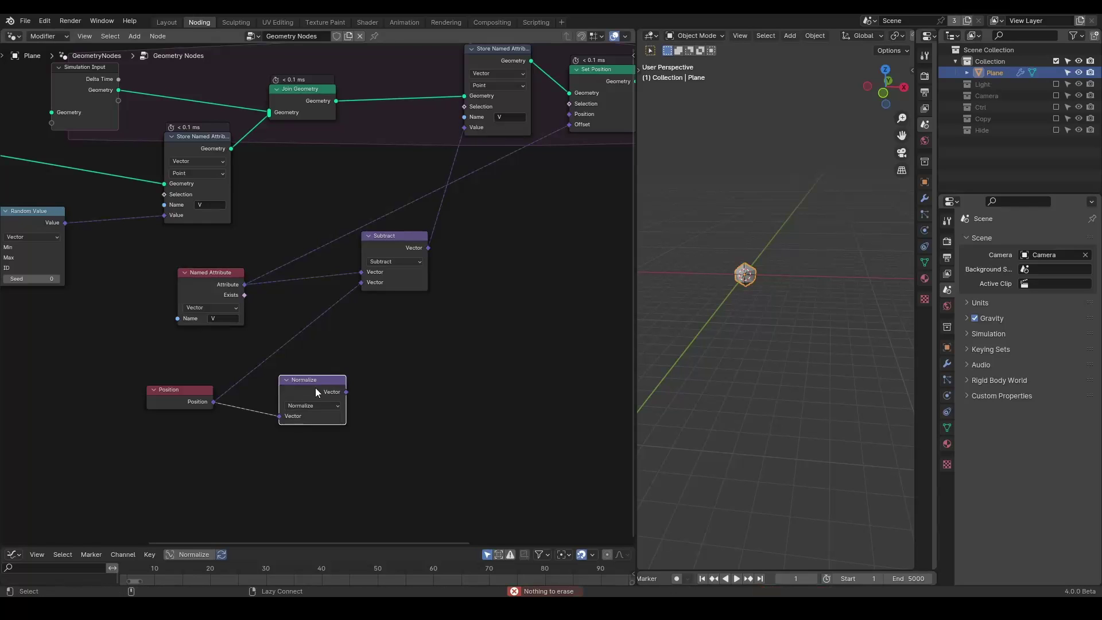
left_click_drag(315, 392, 292, 350)
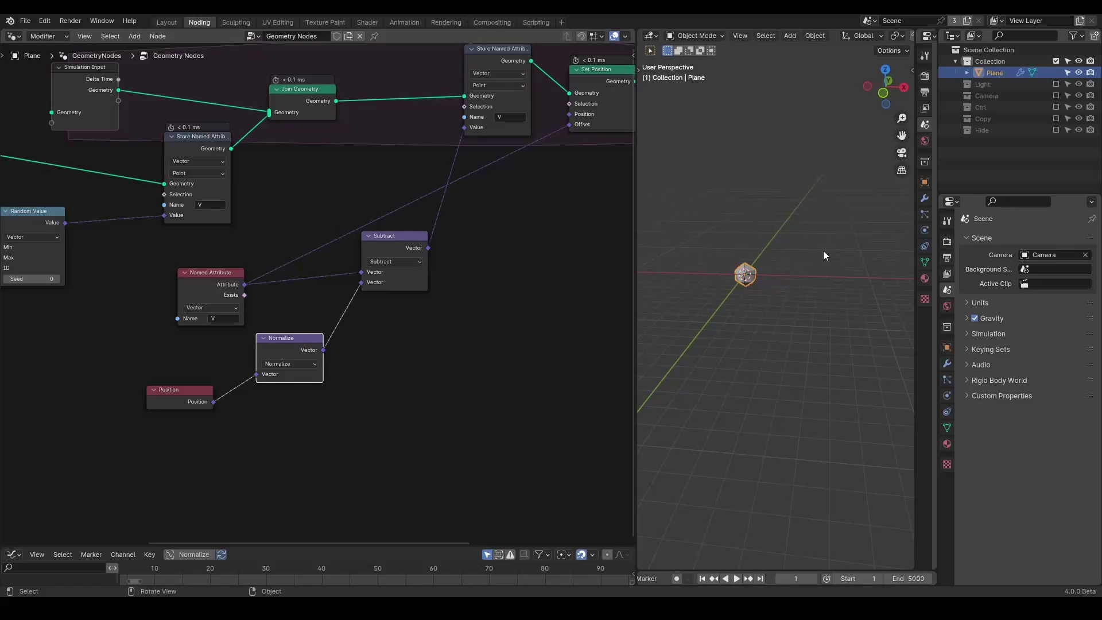
Step: Play the simulation with the normalized position, pausing it to sketch a mark in the viewport, and check the spheres' motion
key("space")
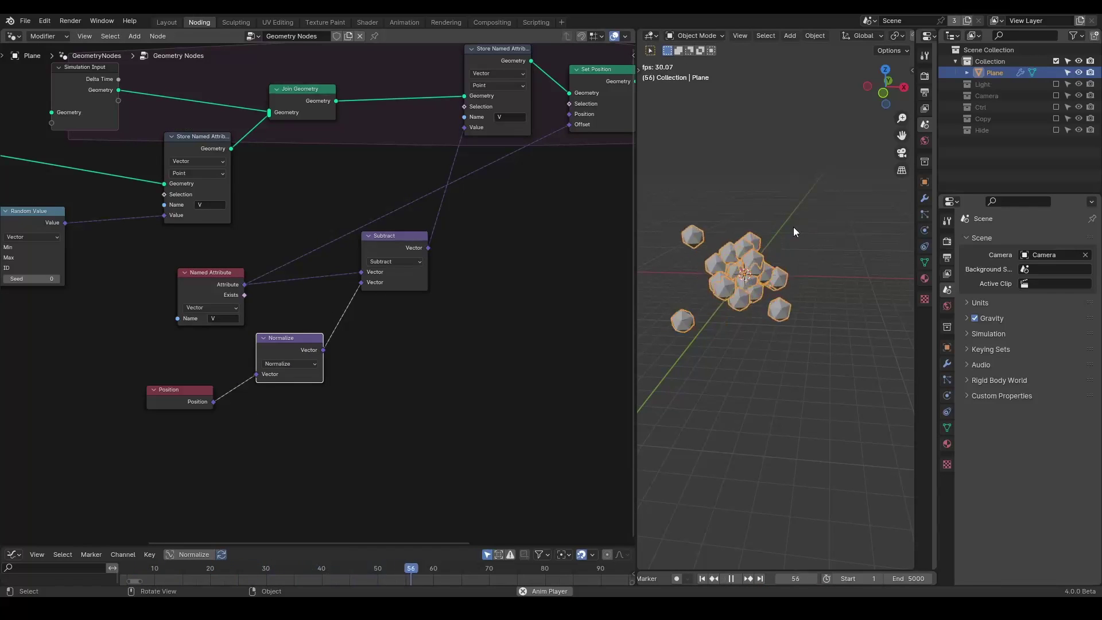
key("space")
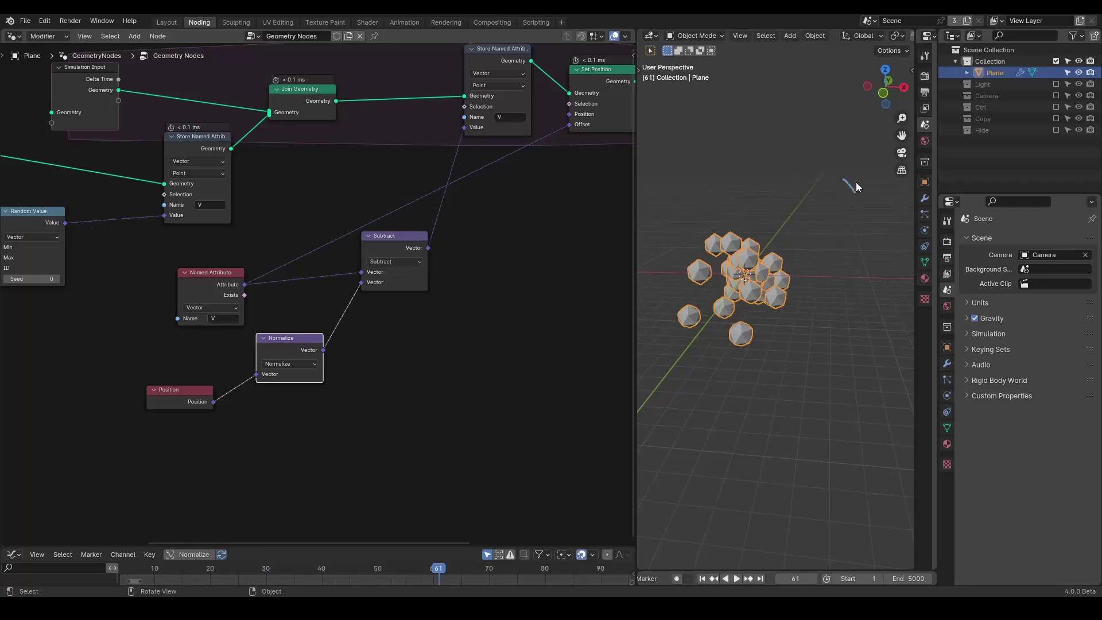
left_click_drag(856, 173, 847, 195)
key("space")
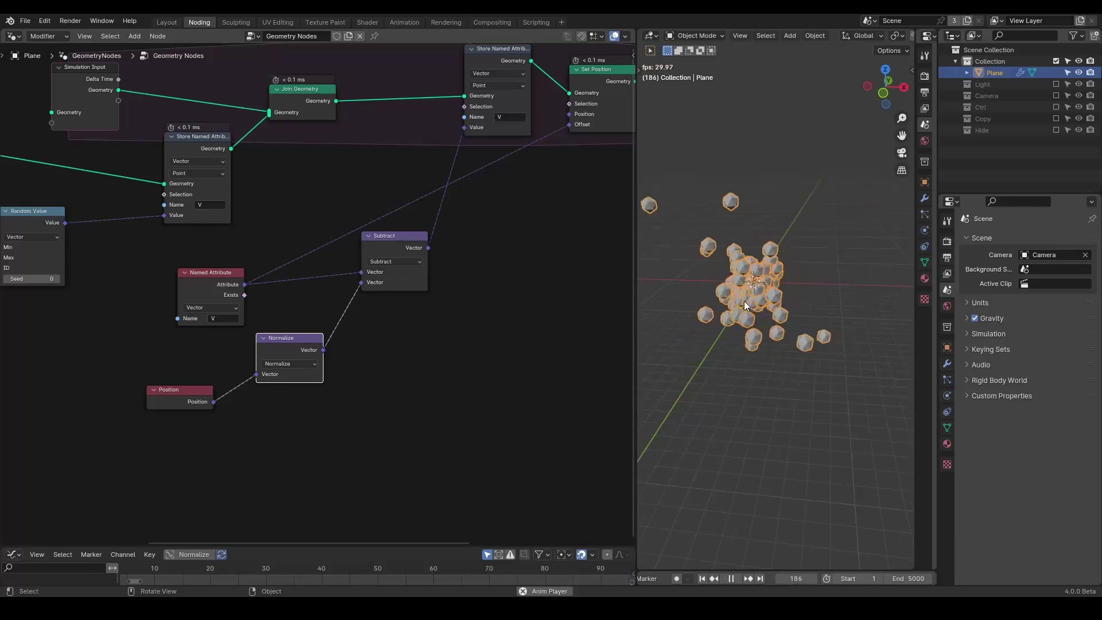
key("space")
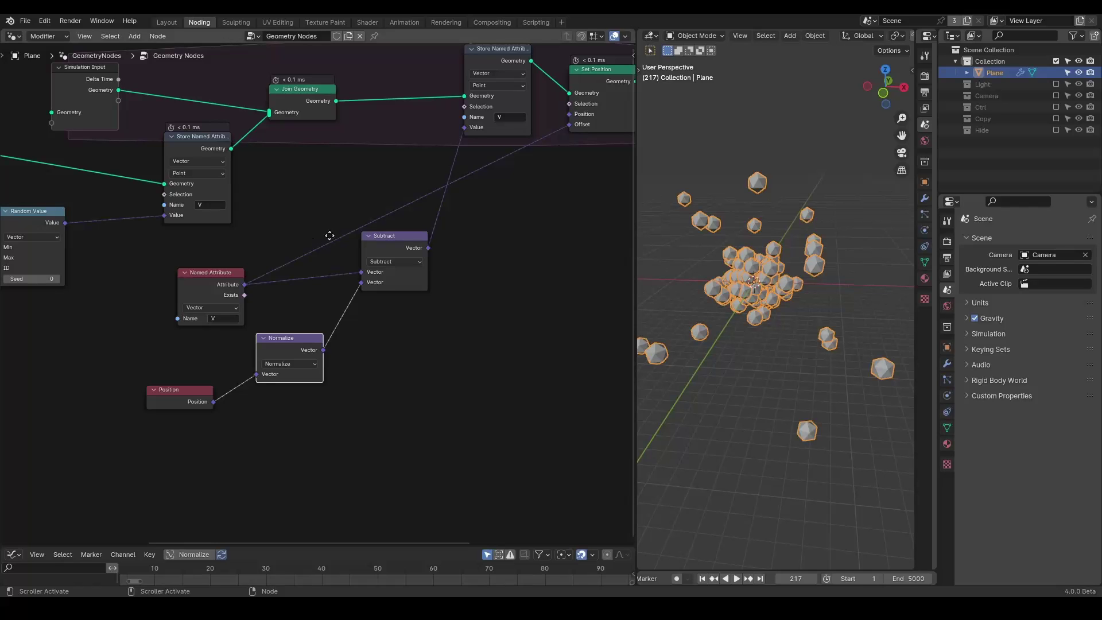
Step: Add a vector Scale node and insert it between the Normalize and Subtract nodes
middle_click_drag(330, 235, 380, 207)
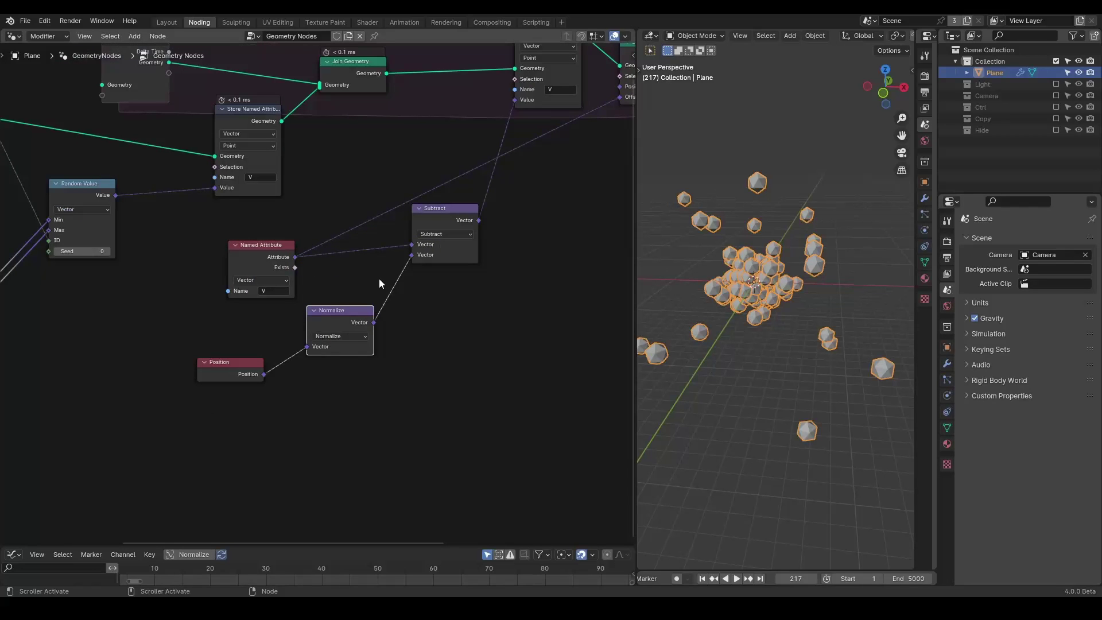
scroll(396, 287, "up", 1)
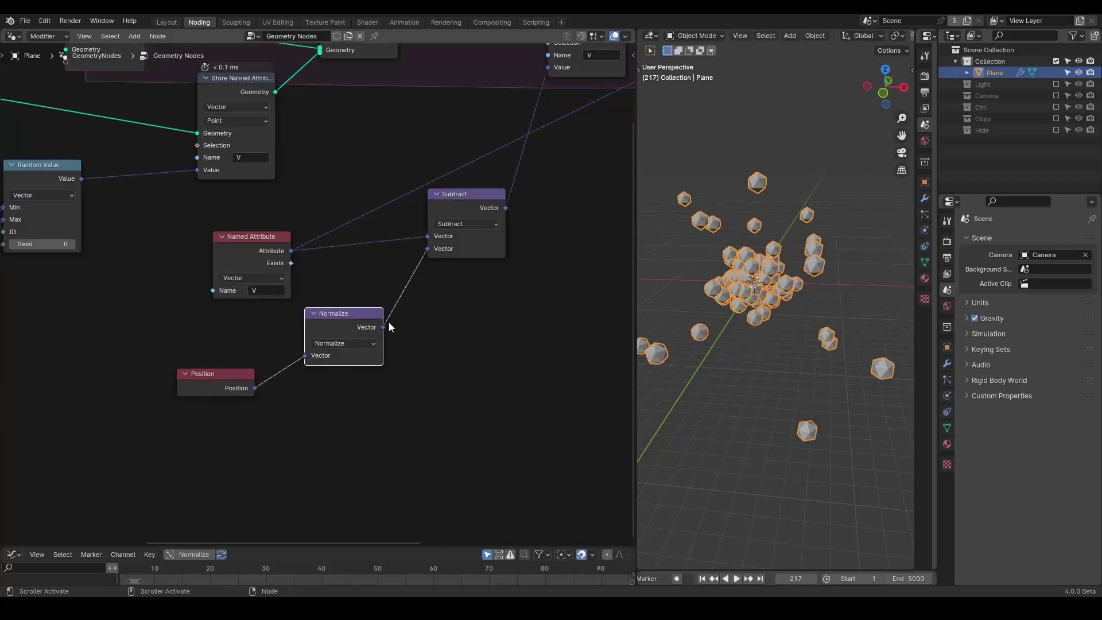
left_click_drag(353, 327, 480, 339)
type("scal")
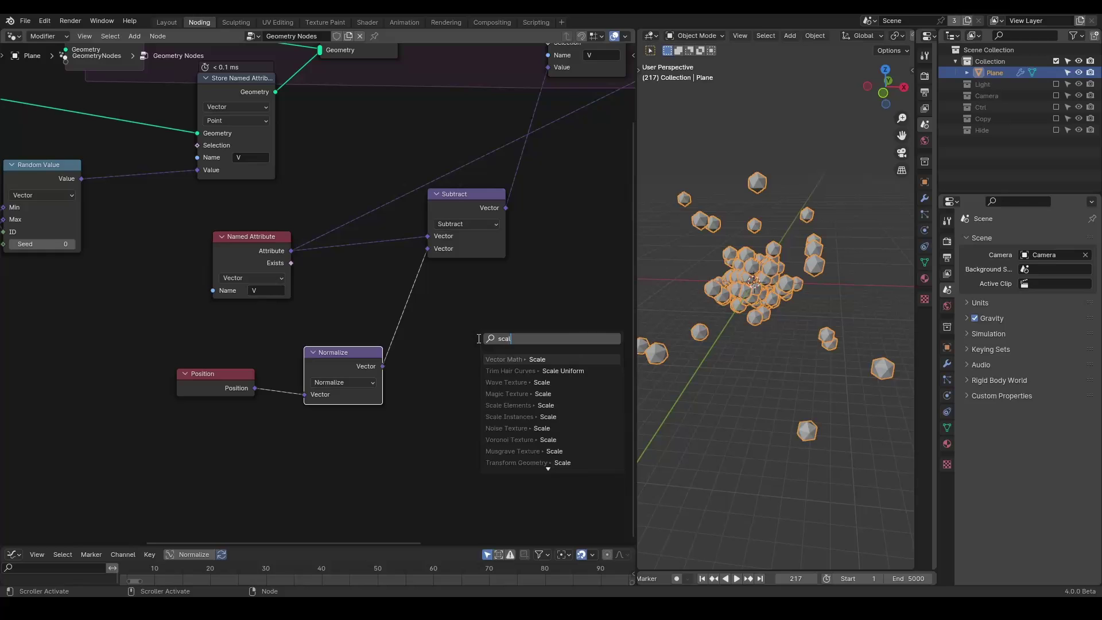
key("Return")
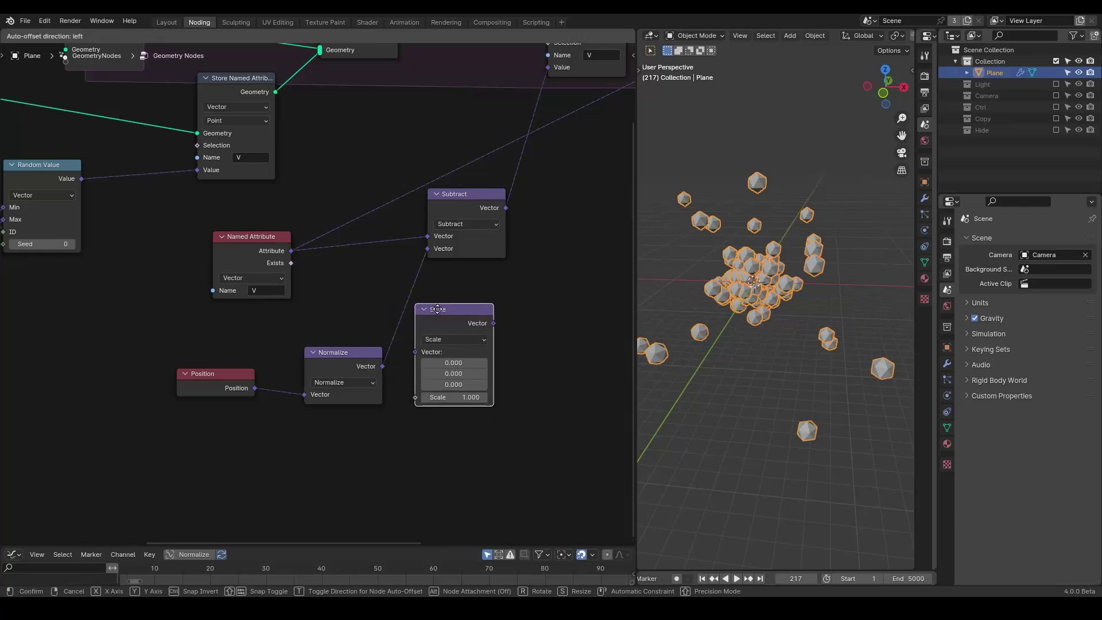
left_click(431, 302)
Step: Spread out the Position, Normalize, Scale and Named Attribute nodes to leave room before the Subtract node
middle_click_drag(341, 329, 455, 323)
left_click_drag(364, 322, 201, 414)
key("g")
left_click(239, 338)
left_click(443, 312)
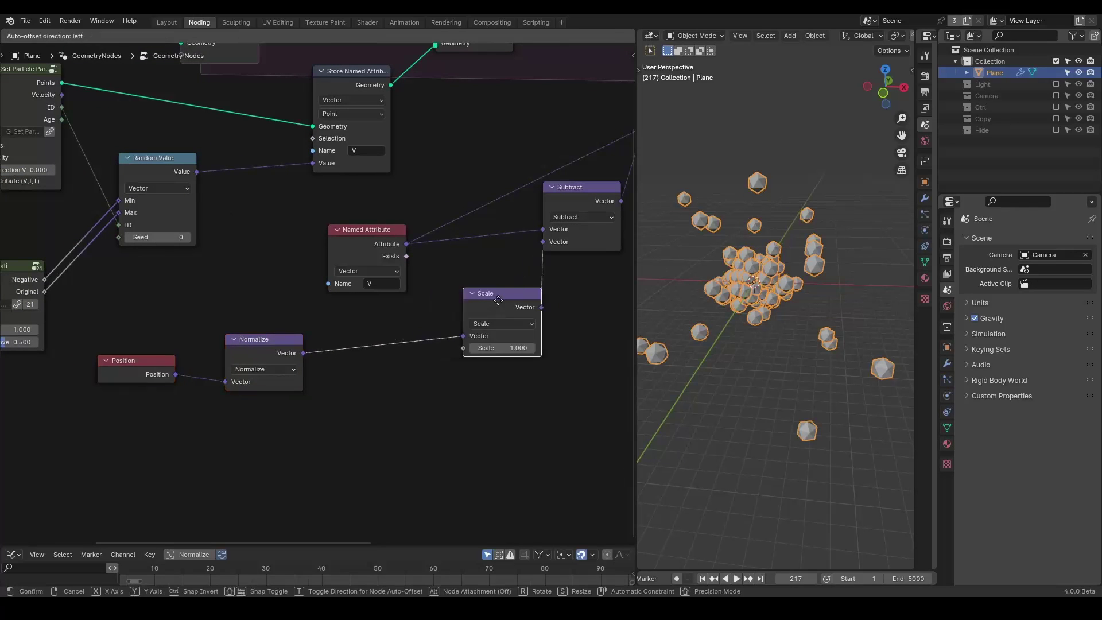
middle_click_drag(432, 370, 460, 362)
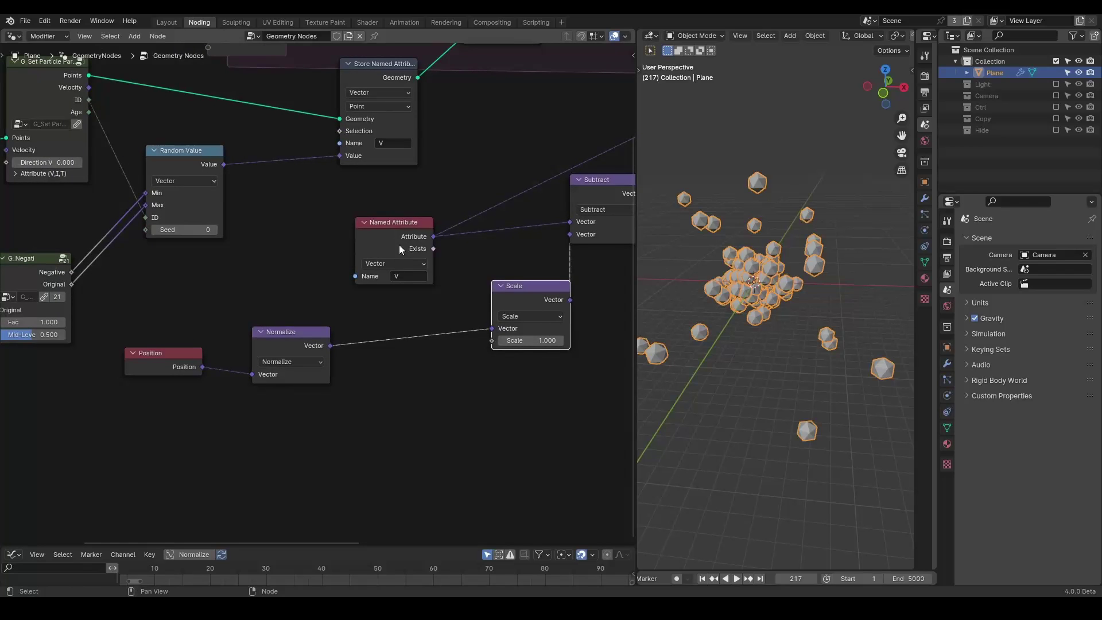
left_click_drag(400, 248, 308, 241)
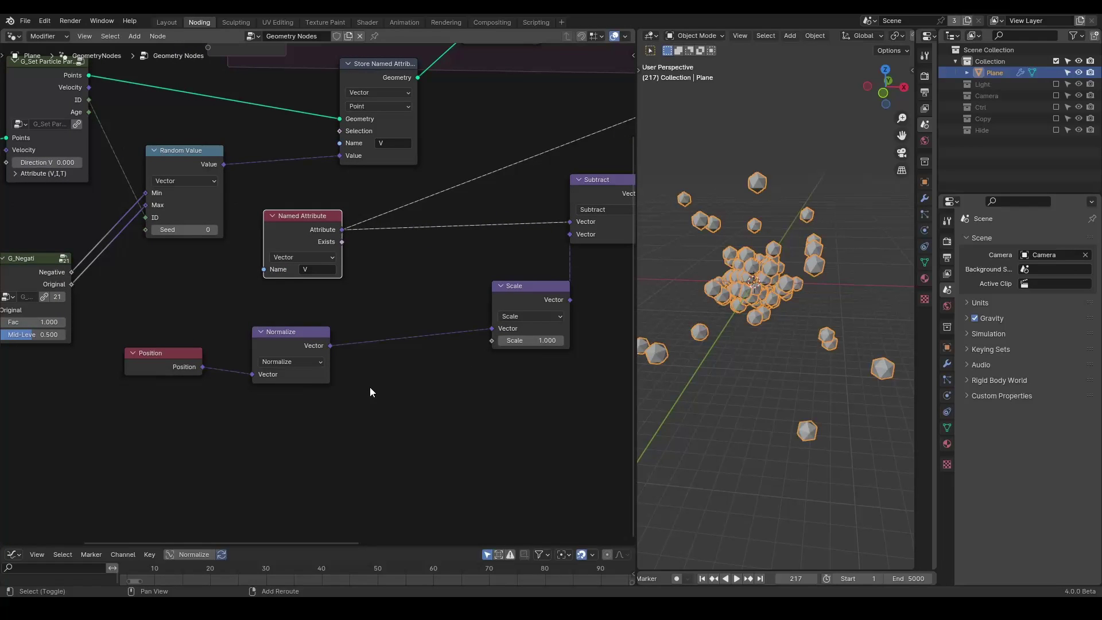
Step: Duplicate the G_Value Precision node, place the copy below Normalize, and connect its Value to the Scale node's Scale input
middle_click_drag(222, 426, 389, 370)
scroll(390, 370, "down", 3)
left_click(118, 300)
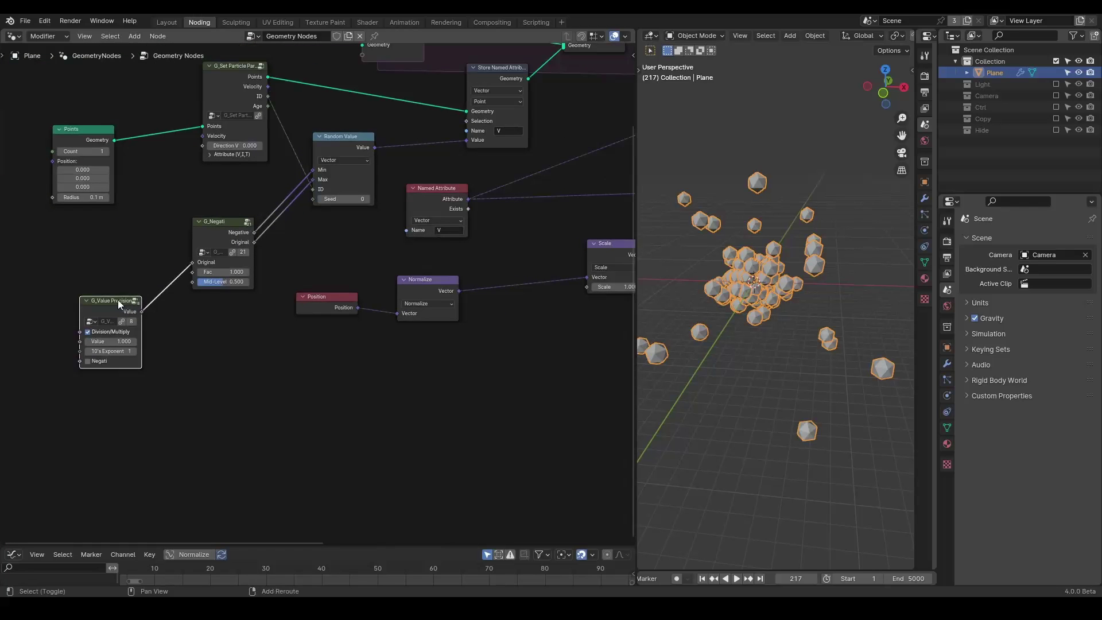
key("shift+d")
left_click(521, 331)
middle_click_drag(522, 331, 410, 326)
scroll(410, 327, "up", 3)
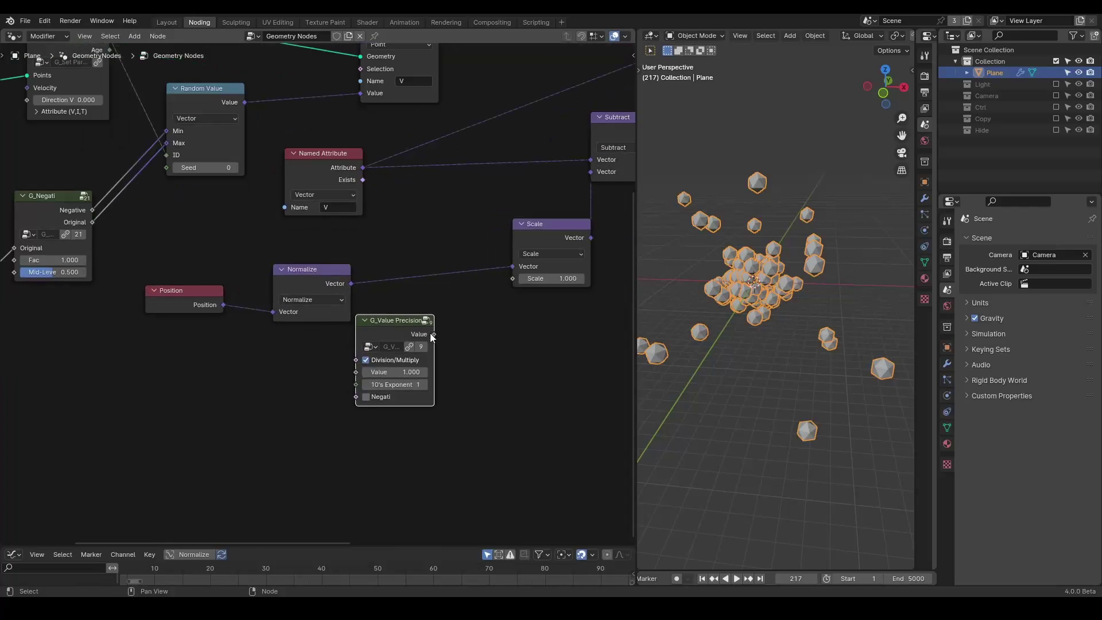
left_click_drag(433, 334, 512, 278)
Step: Play the simulation from the first frame to check the scaled pull, and return to frame 1
key("shift+Left")
key("space")
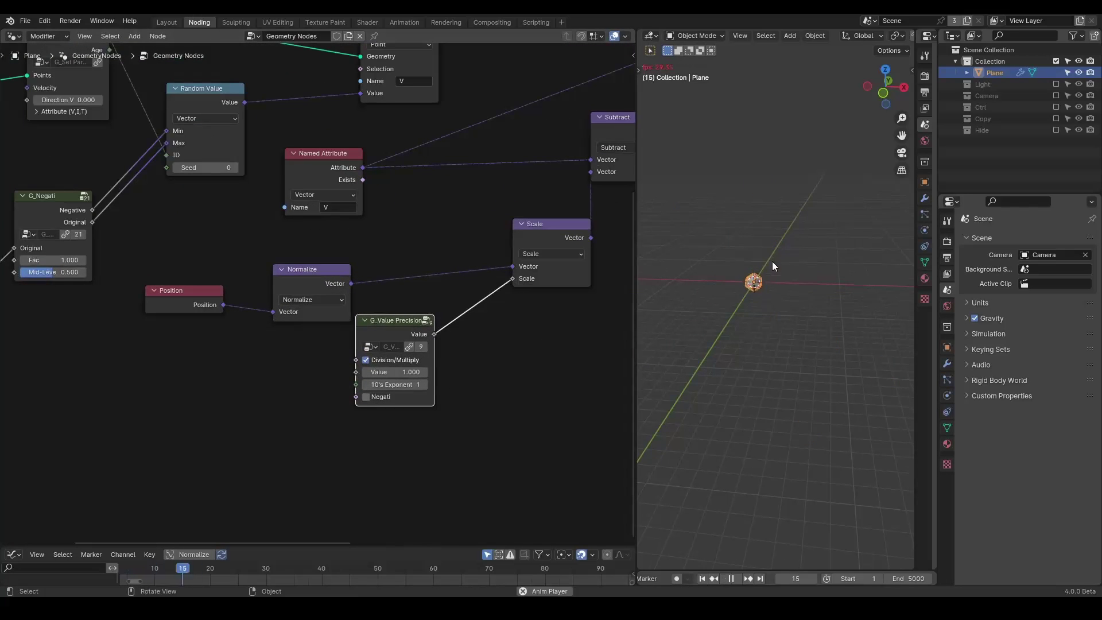
key("Escape")
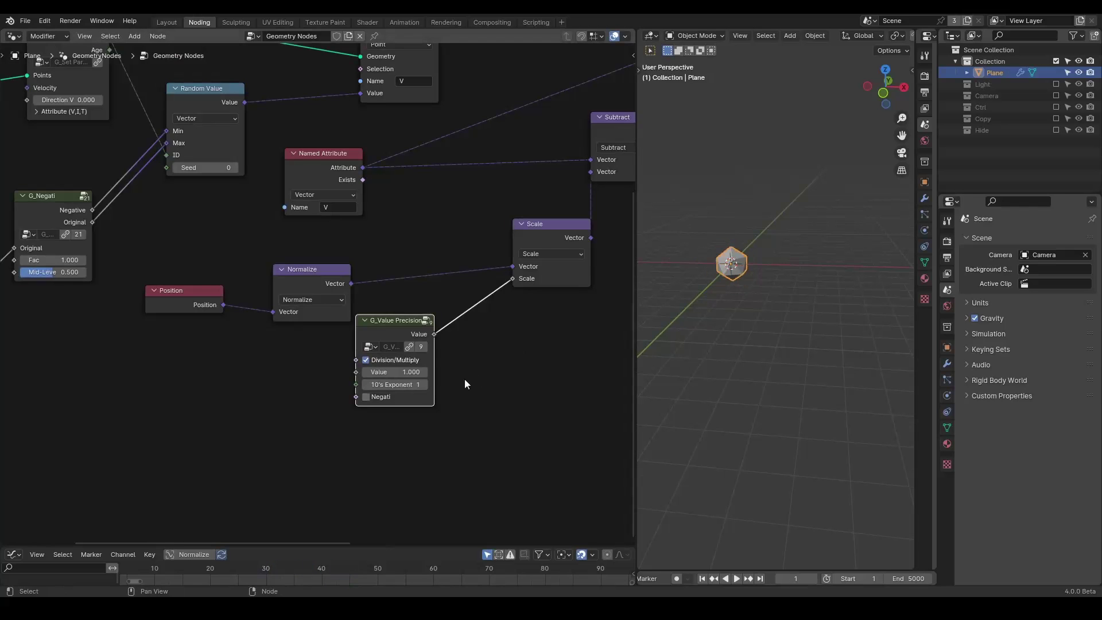
Step: Set the copied G_Value Precision node's 10's Exponent to 2 and play the simulation to test it
left_click(425, 386)
left_click(425, 386)
left_click(365, 385)
middle_click_drag(512, 224, 326, 360)
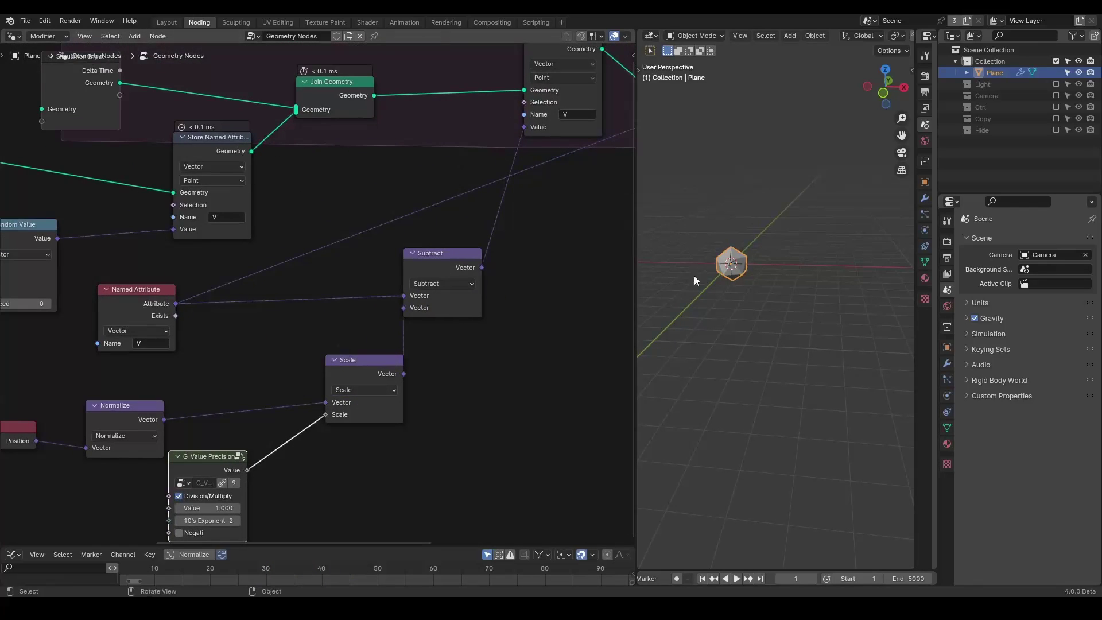
key("space")
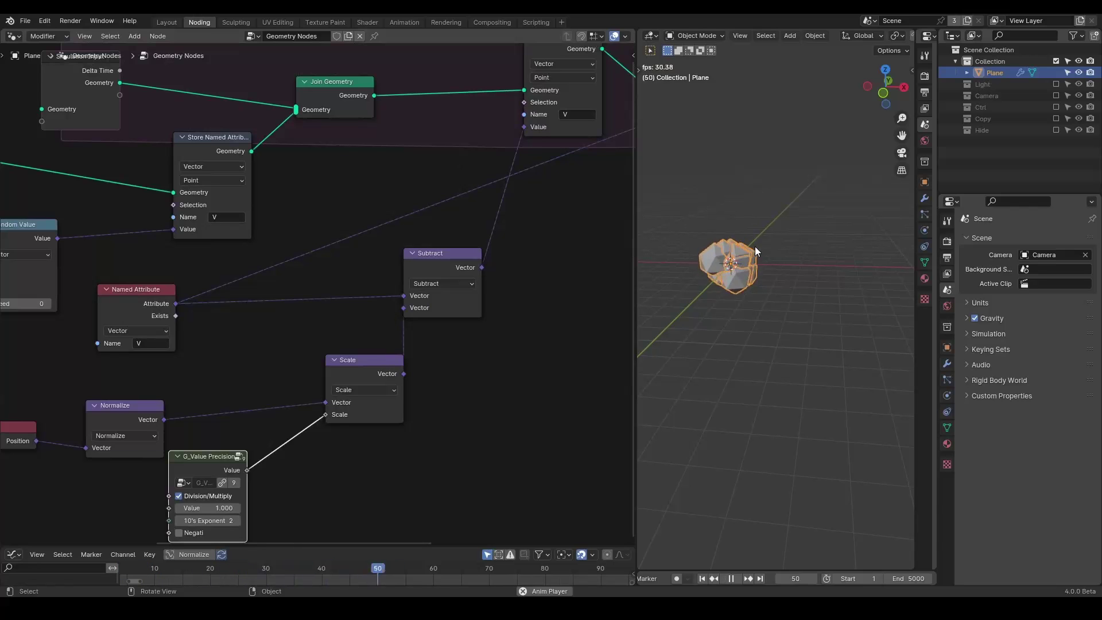
key("space")
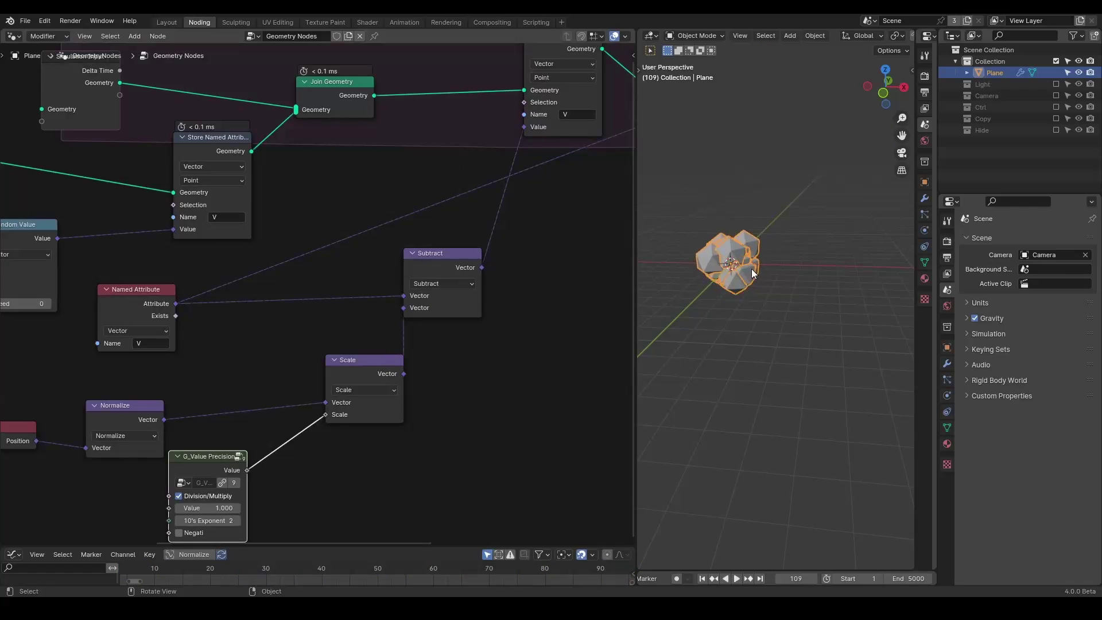
Step: Set the copied G_Value Precision node's 10's Exponent to 3 and replay the simulation from the first frame
middle_click_drag(253, 527, 322, 443)
left_click(307, 438)
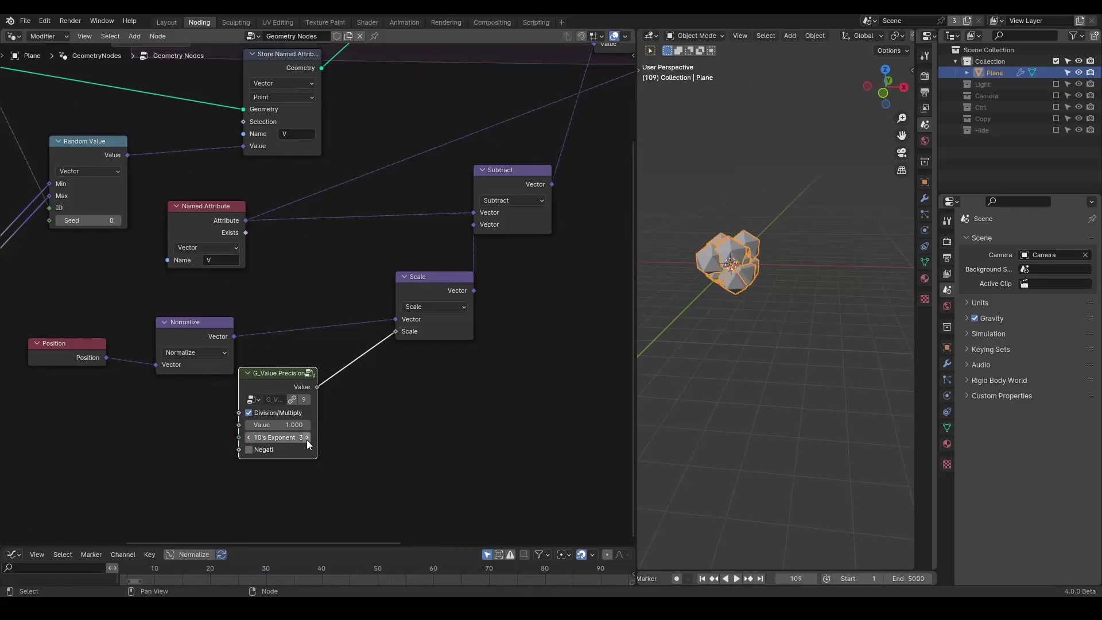
key("shift+Left")
key("space")
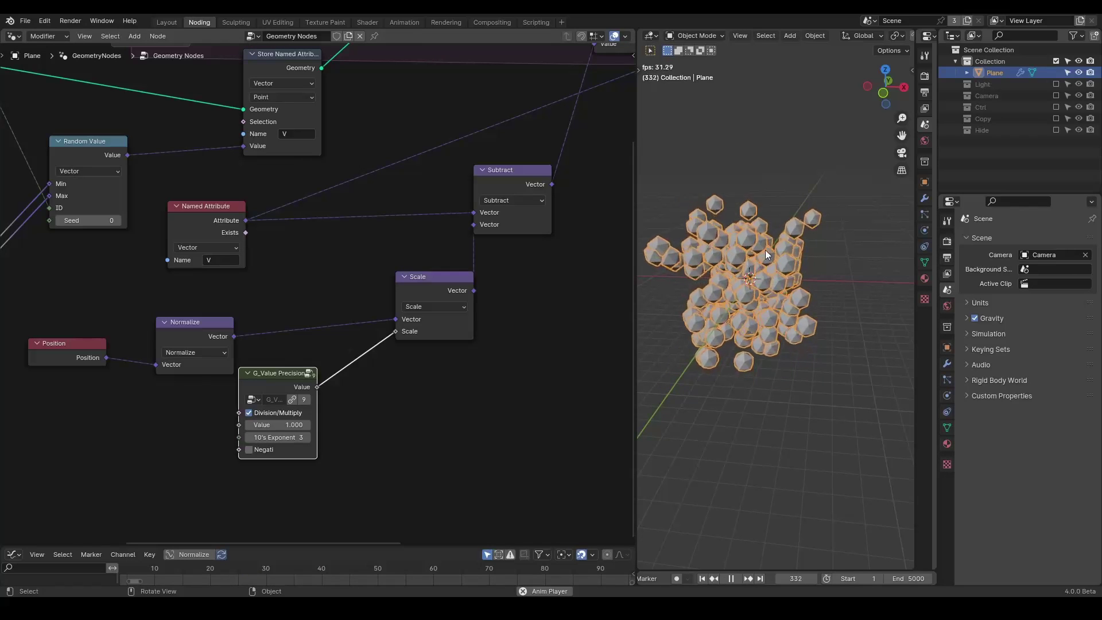
key("Escape")
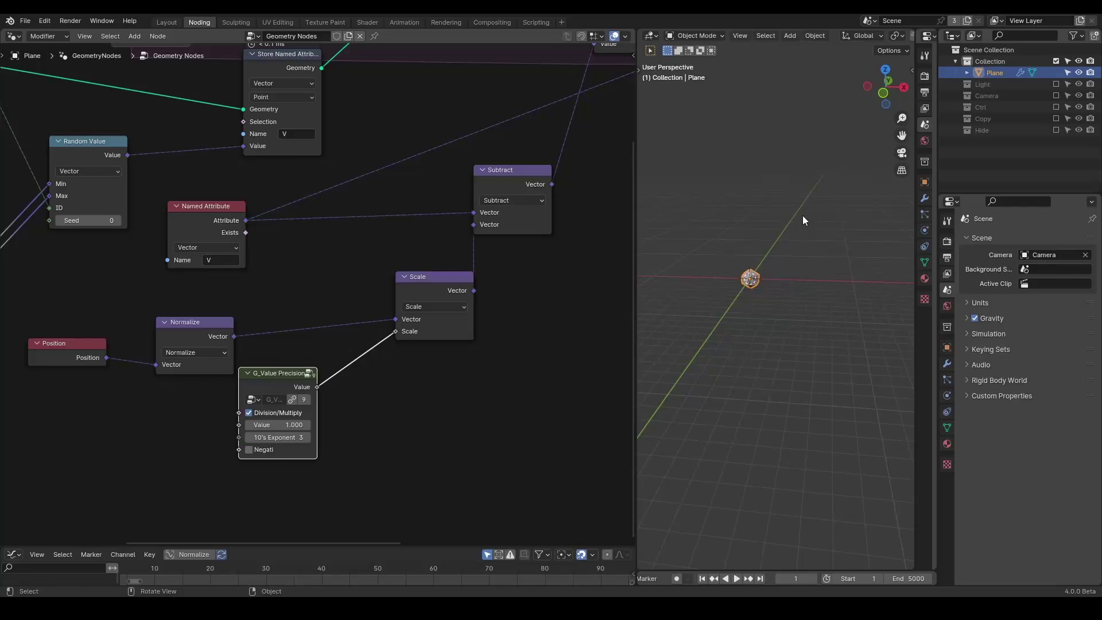
Step: Move Simulation Output, Ico Sphere, Instance on Points and Group Output together away from Set Position, and bring the relaxation solver node up below them
middle_click_drag(255, 198, 94, 347)
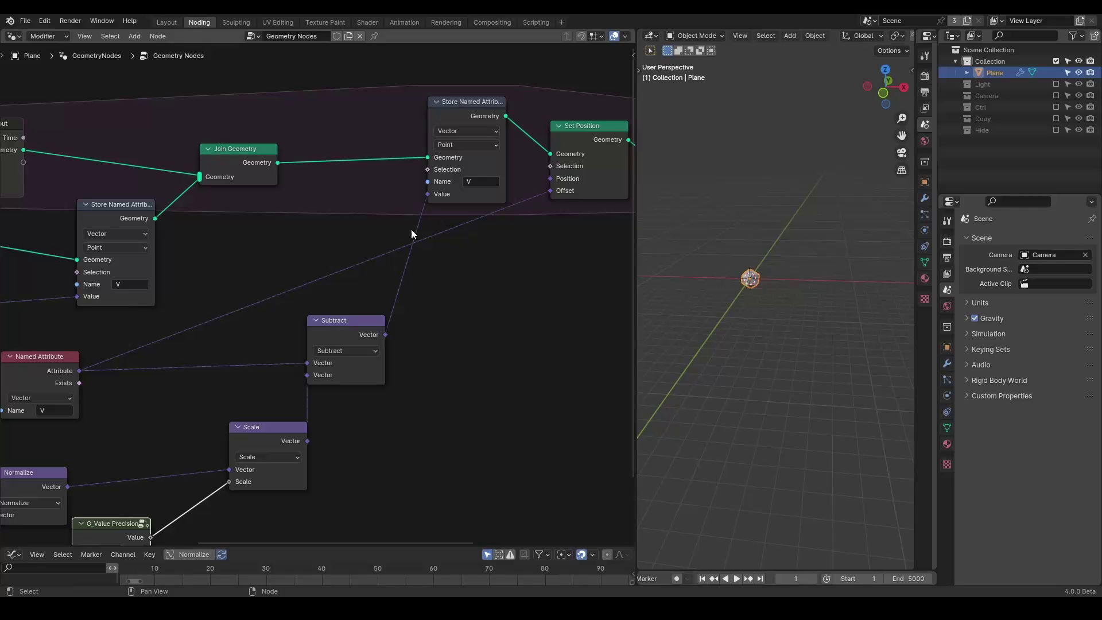
middle_click_drag(450, 302, 197, 238)
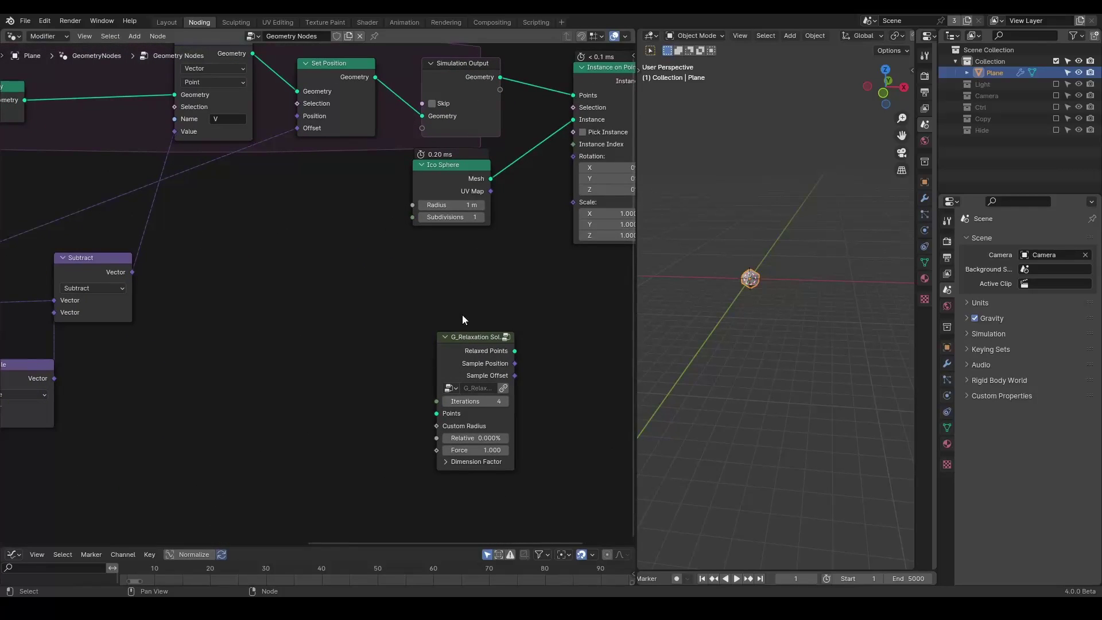
middle_click_drag(463, 318, 284, 318)
scroll(284, 318, "down", 1)
left_click_drag(534, 95, 262, 270)
key("g")
left_click(360, 218)
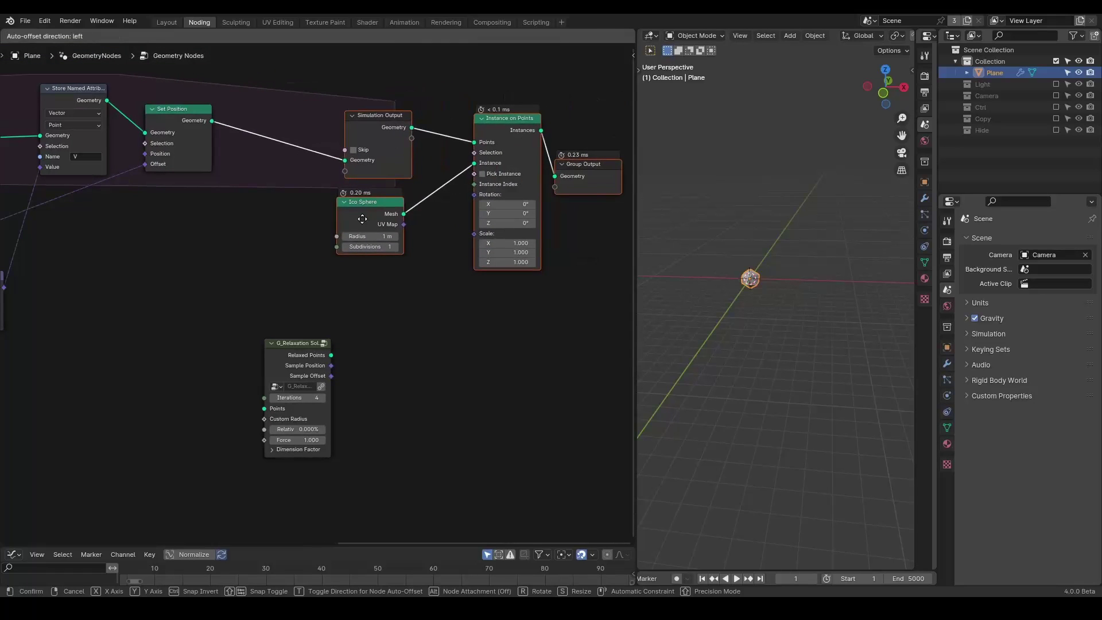
left_click_drag(285, 364, 303, 311)
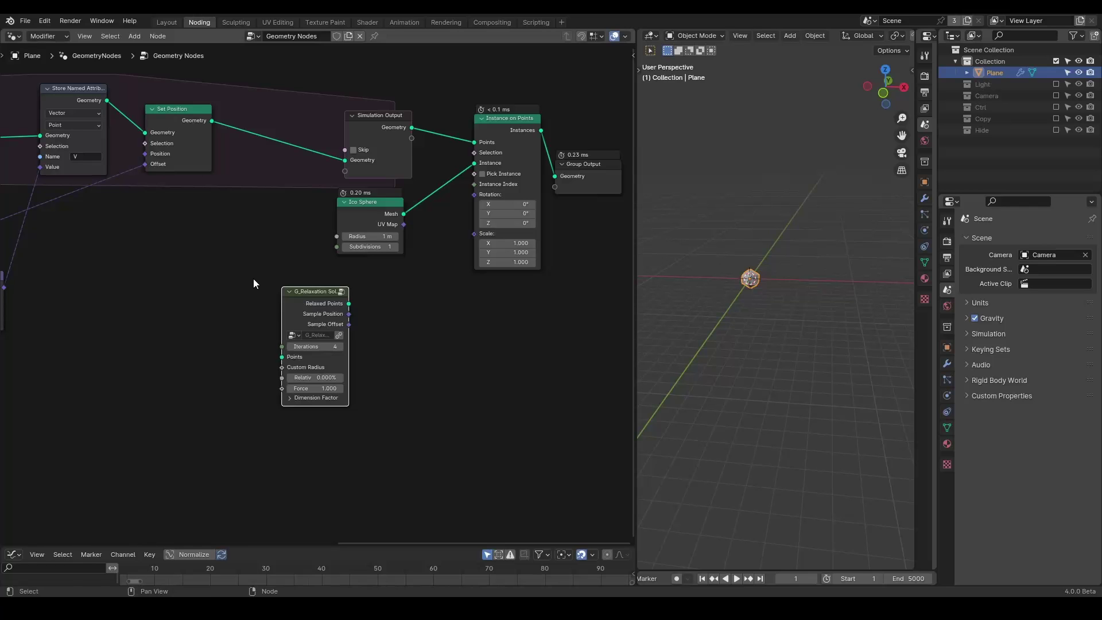
middle_click_drag(263, 291, 493, 261)
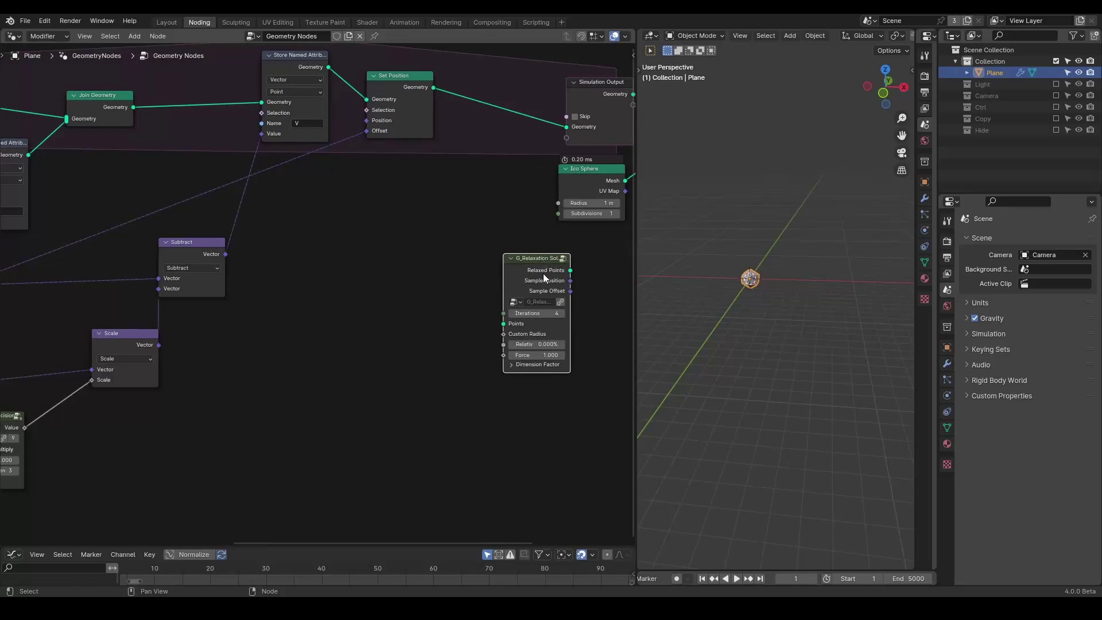
Step: Move the relaxation solver node up and left toward Set Position, and lower Set Position slightly within the simulation zone
left_click_drag(543, 273, 486, 214)
left_click_drag(395, 89, 391, 130)
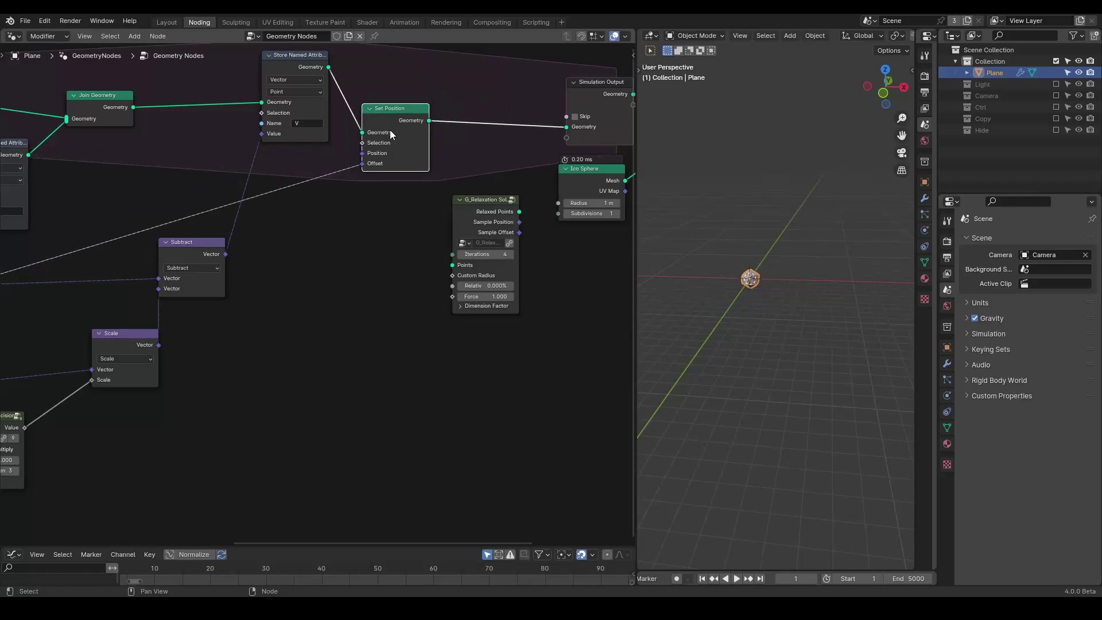
middle_click_drag(320, 283, 450, 257)
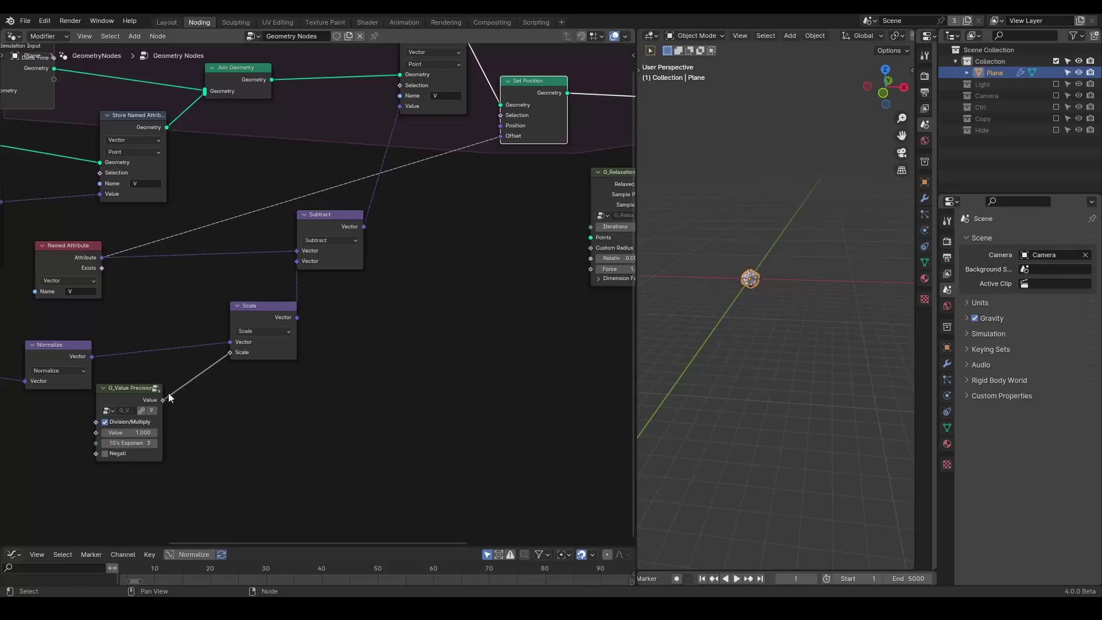
middle_click_drag(168, 397, 46, 455)
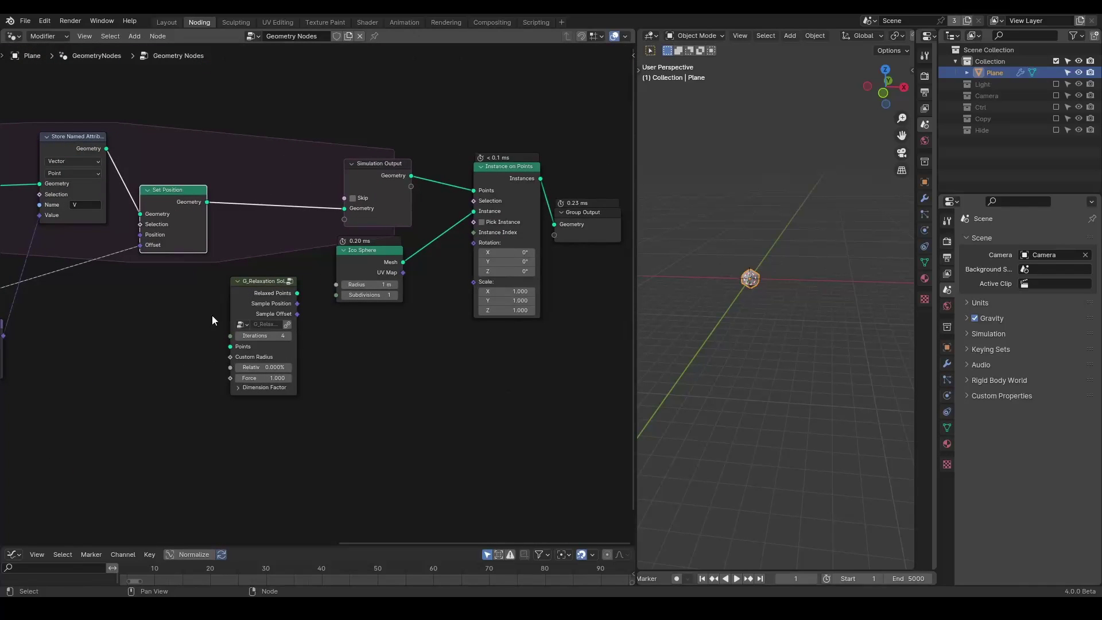
middle_click_drag(212, 320, 222, 319)
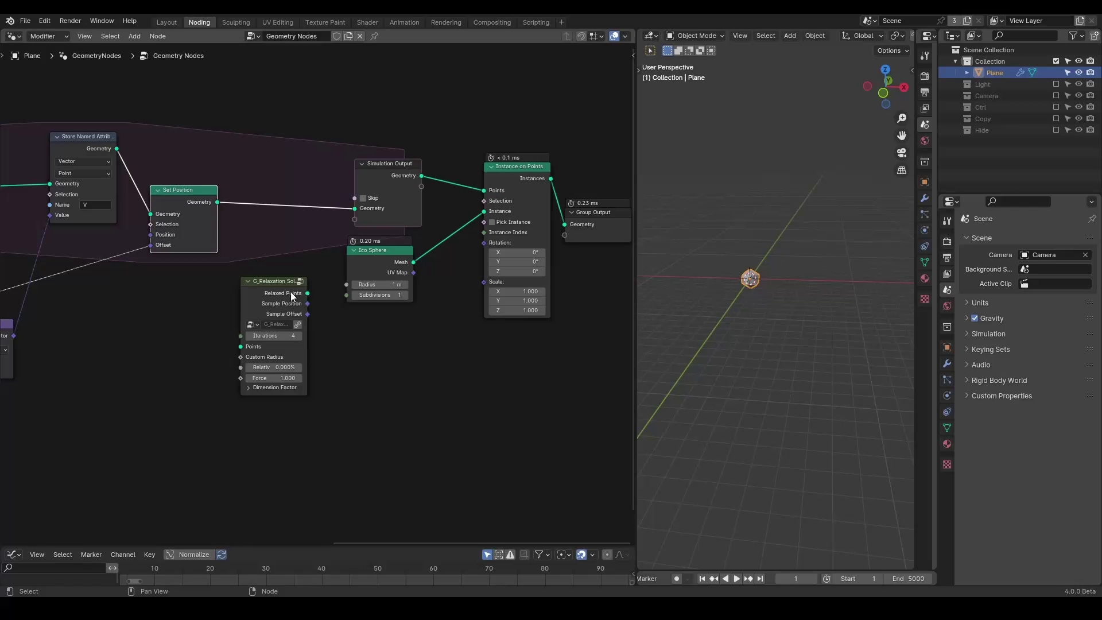
Step: Try the relaxation solver between Simulation Output and Instance on Points with Ico Sphere moved lower, and detach it back below the simulation zone
mouse_move(291, 294)
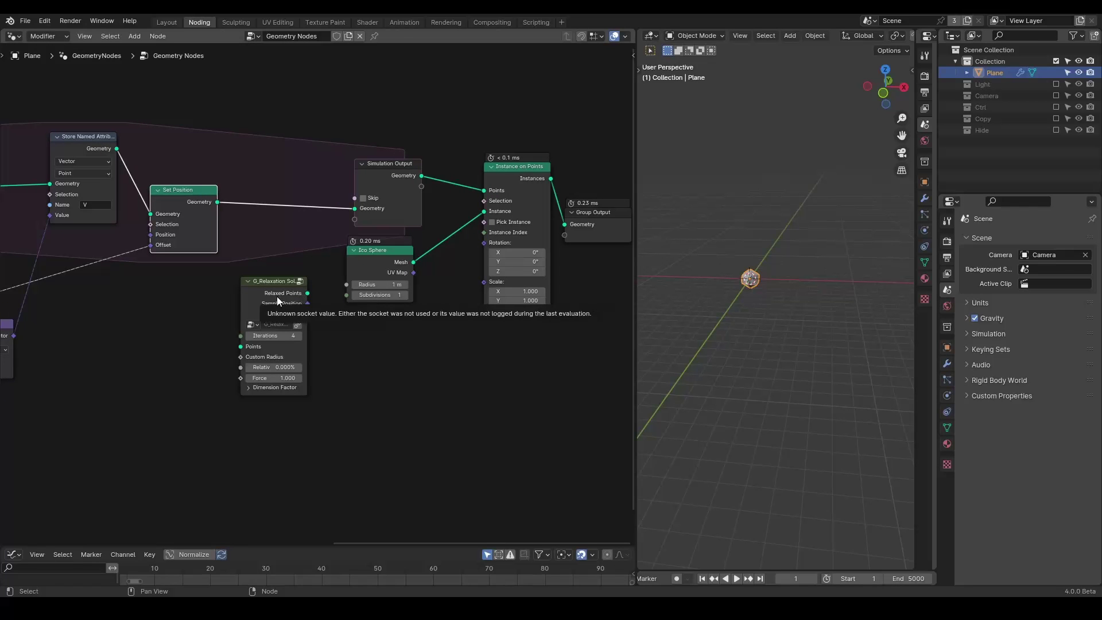
left_click_drag(270, 296, 457, 143)
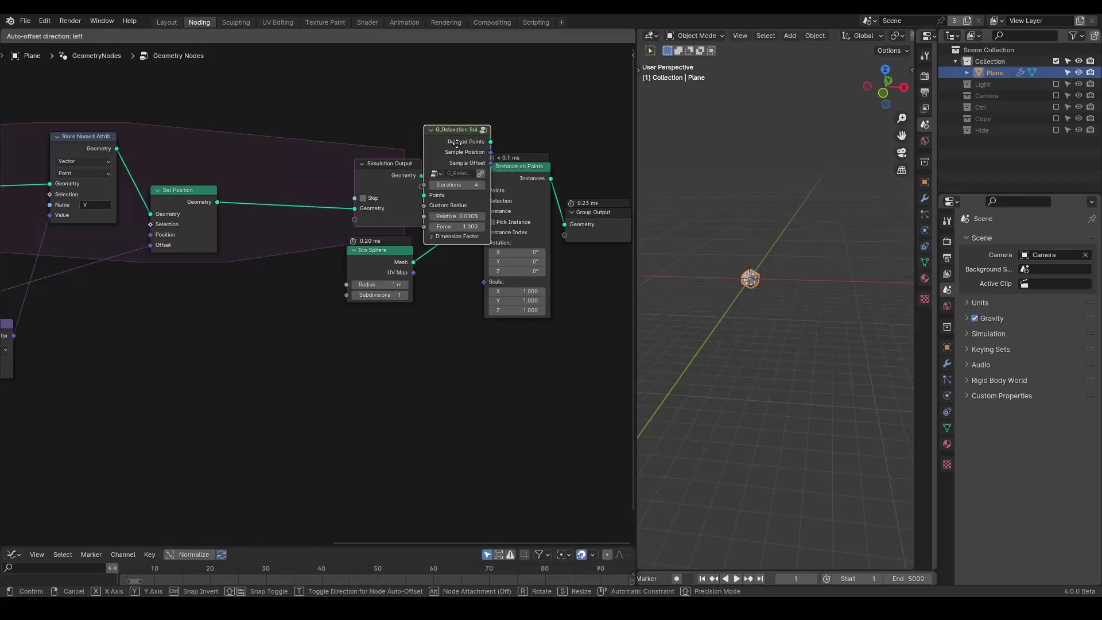
left_click_drag(457, 144, 458, 145)
left_click_drag(385, 258, 429, 300)
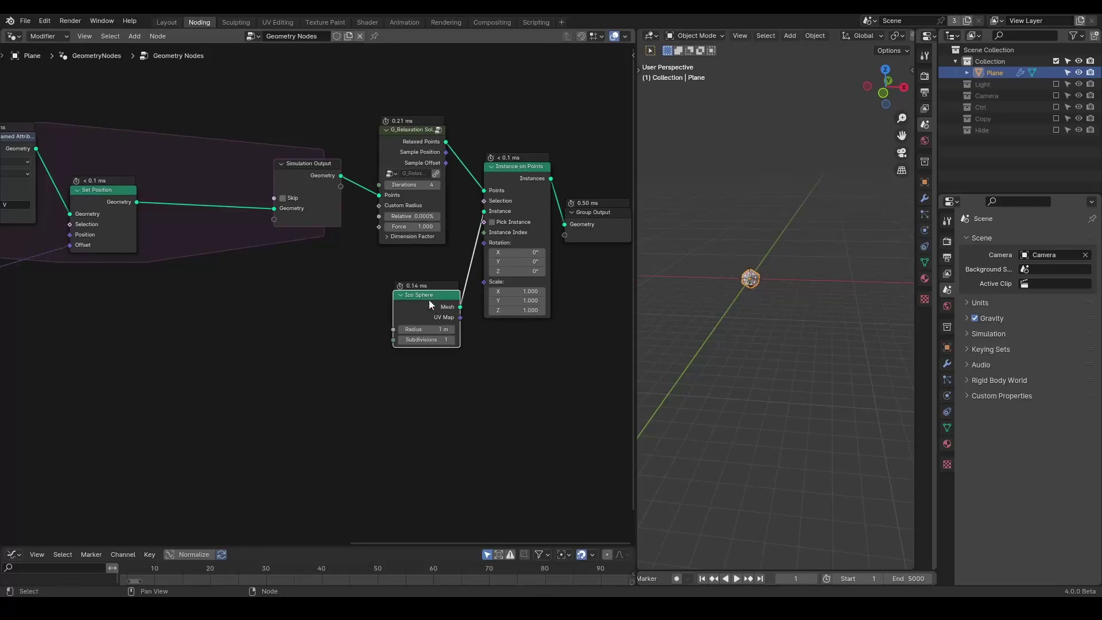
scroll(421, 246, "up", 1)
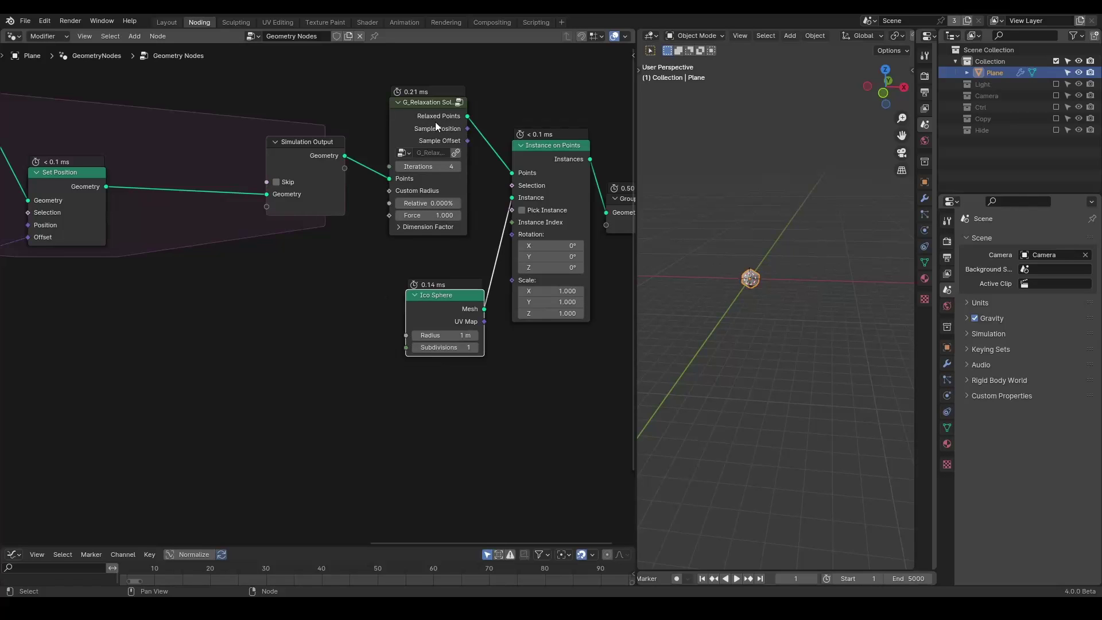
left_click_drag(435, 130, 228, 294, "alt")
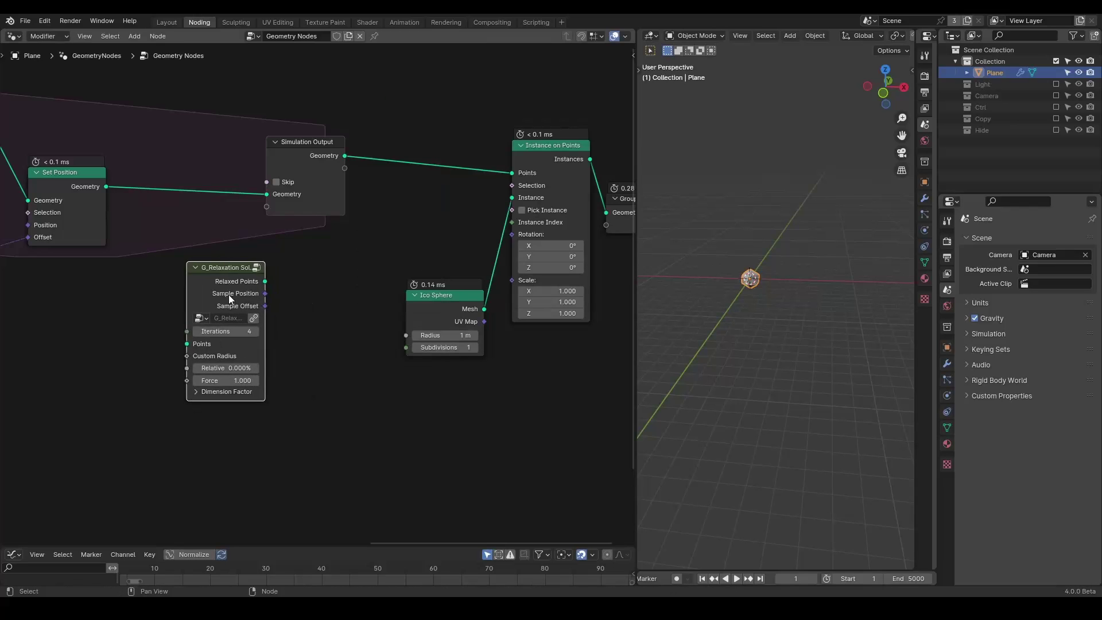
Step: Underline the relaxation solver's Sample Position and Sample Offset outputs with annotation strokes
middle_click_drag(228, 294, 373, 240)
right_click_drag(343, 244, 422, 245, "alt")
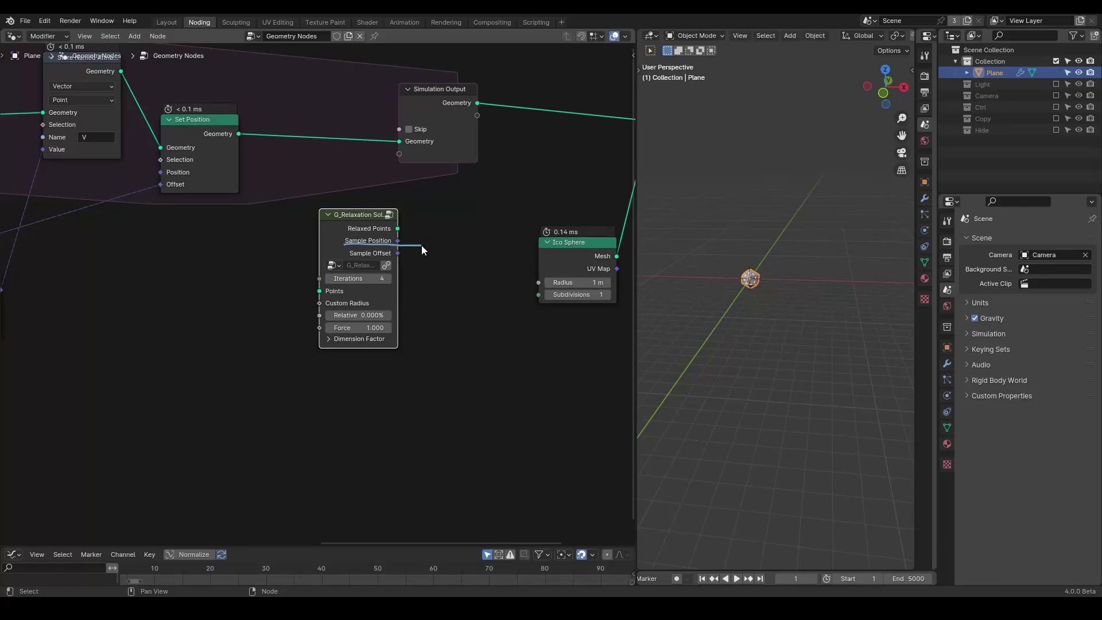
left_click_drag(339, 257, 426, 260)
scroll(768, 240, "up", 1)
Step: Draw annotation arrows in the 3D viewport showing two opposing motions meeting near the sphere and rebounding apart
left_click_drag(782, 173, 764, 228)
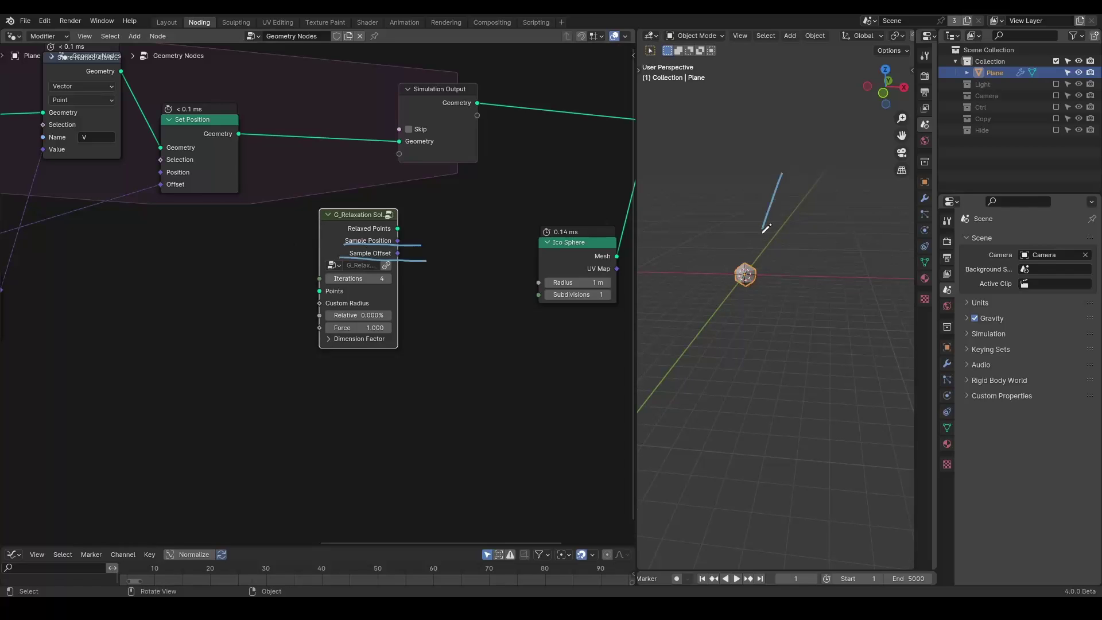
left_click_drag(751, 355, 763, 258)
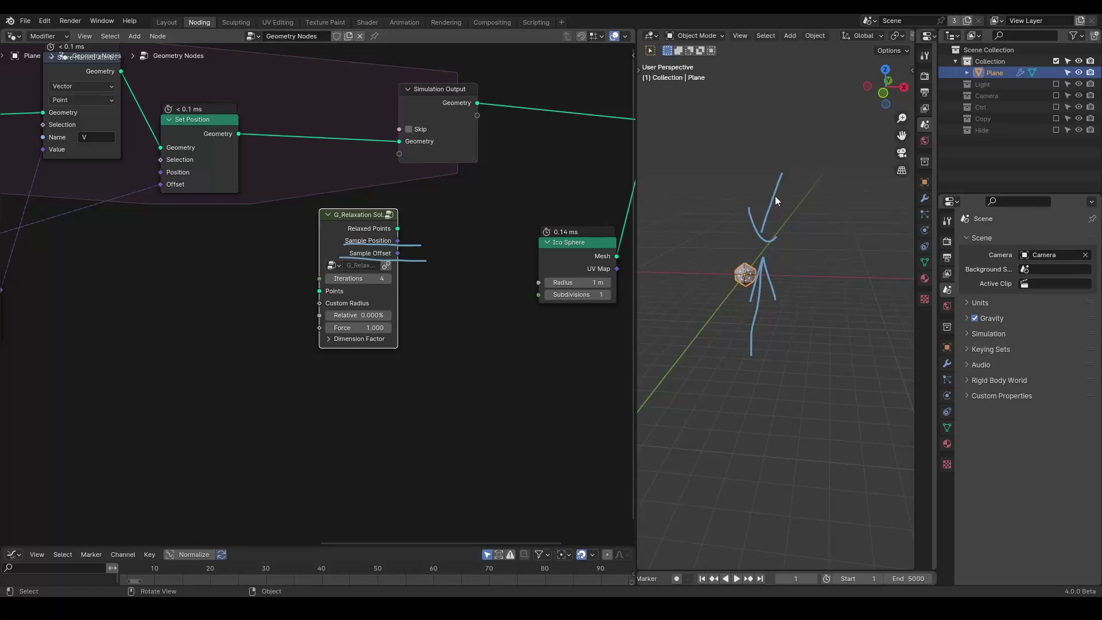
mouse_move(748, 171)
left_mouse_down()
mouse_move(759, 100)
mouse_move(768, 130)
left_mouse_up()
mouse_move(733, 245)
left_mouse_down()
mouse_move(712, 367)
mouse_move(737, 356)
left_mouse_up()
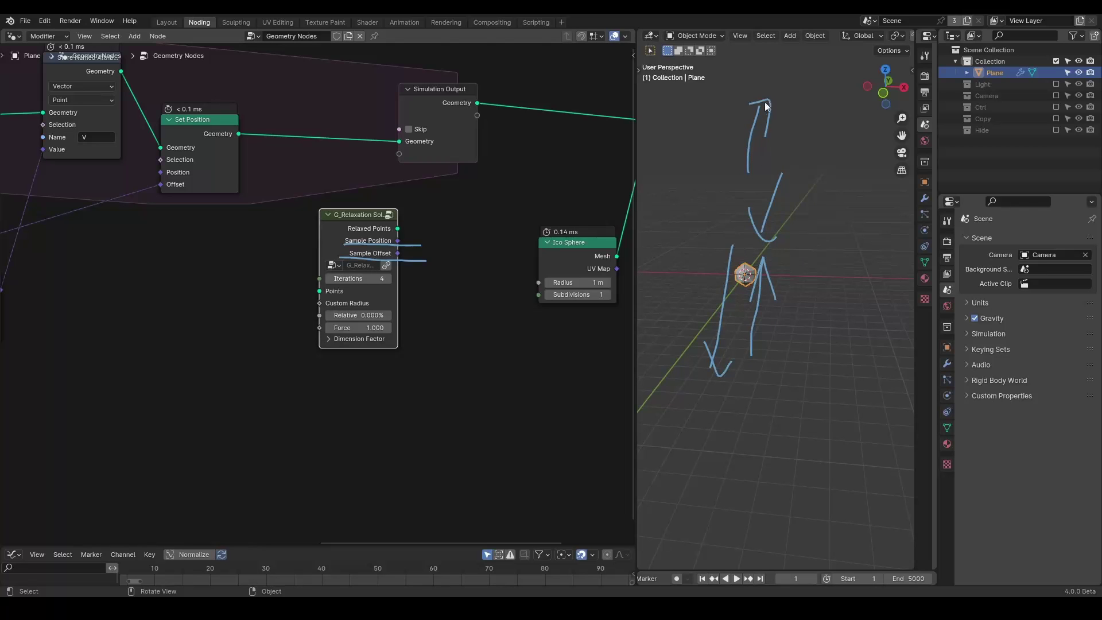
Step: Erase the underlines, shift the relaxation solver closer to Set Position, and connect Set Position's Geometry to the solver's Points input
middle_click_drag(449, 263, 530, 282)
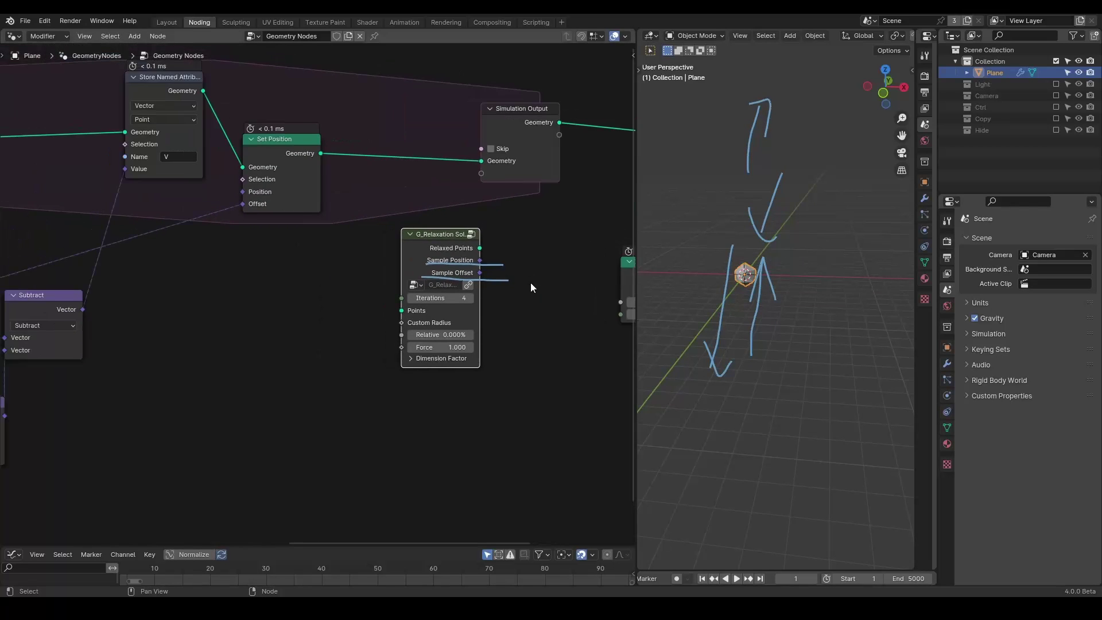
right_click_drag(516, 259, 426, 271)
left_click_drag(435, 259, 392, 236)
left_click_drag(320, 153, 359, 287)
Step: Shift Simulation Output, Ico Sphere, Instance on Points and Group Output farther from Set Position to make room beyond the relaxation solver
middle_click_drag(467, 252, 98, 246)
scroll(98, 245, "down", 3)
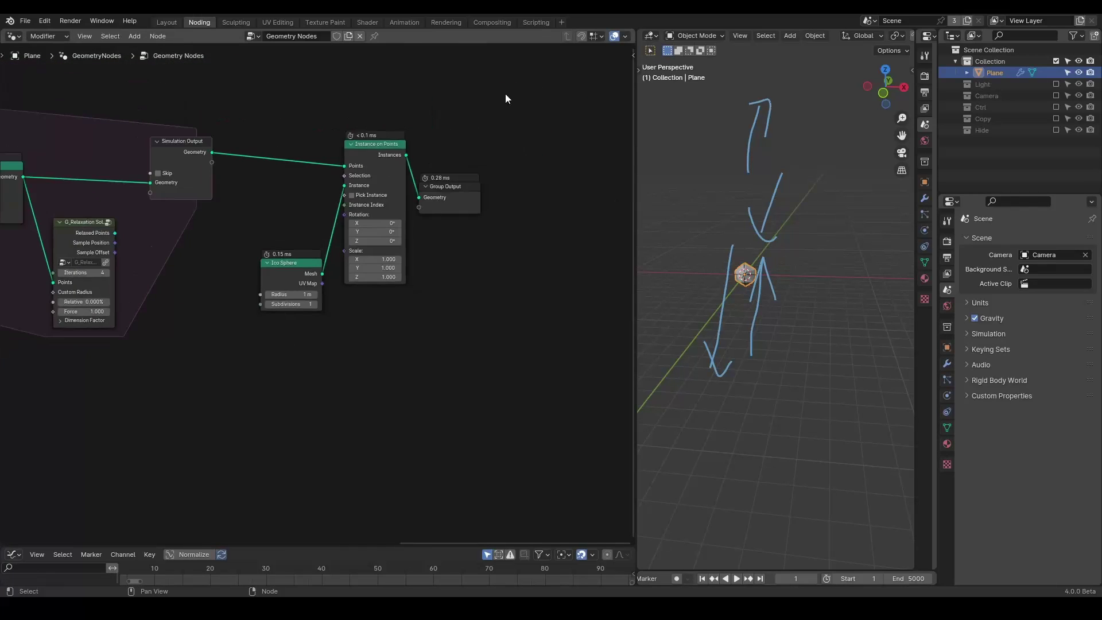
left_click_drag(505, 93, 179, 344)
key("g")
left_click(381, 340)
middle_click_drag(217, 293, 287, 323)
scroll(445, 287, "up", 5)
left_click_drag(208, 230, 365, 253)
middle_click_drag(285, 248, 419, 228)
scroll(322, 213, "down", 2)
Step: Duplicate Set Position onto the link before Simulation Output and connect the solver's Sample Position to the copy's Position
left_click(213, 170)
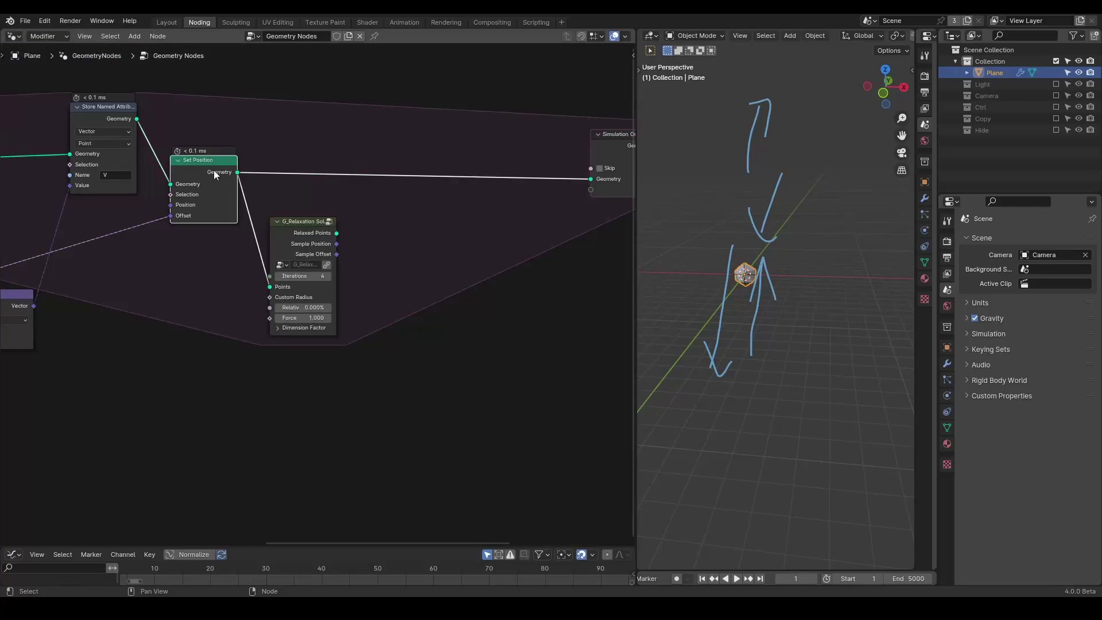
key("shift+d")
left_click(531, 162)
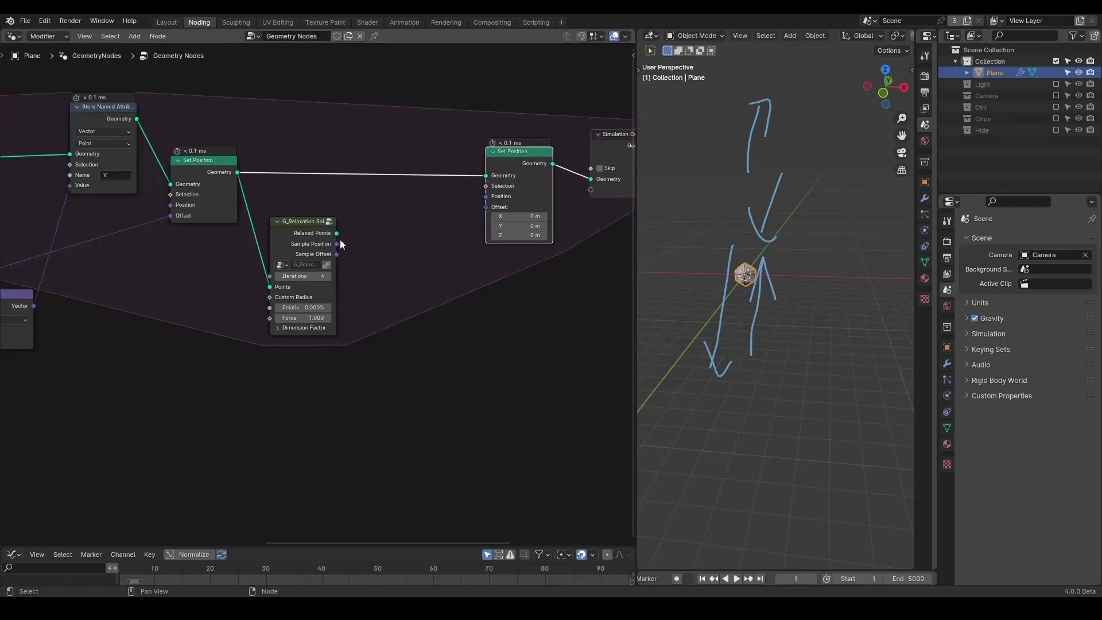
left_click_drag(337, 244, 484, 198)
middle_click_drag(377, 228, 434, 212)
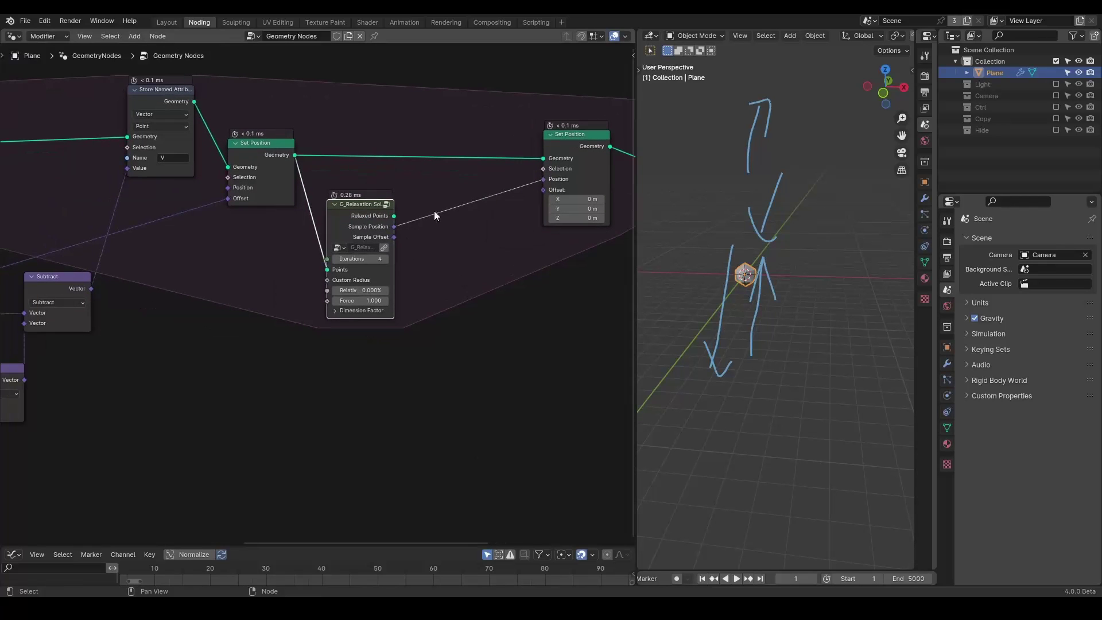
Step: Mark the solver's Sample Offset output, erase the mark, and move the V Named Attribute node closer to Subtract
left_click_drag(346, 238, 418, 239)
mouse_move(435, 224)
right_mouse_down()
mouse_move(441, 216)
mouse_move(318, 265)
right_mouse_up()
left_click(158, 104)
middle_click_drag(156, 308, 430, 237)
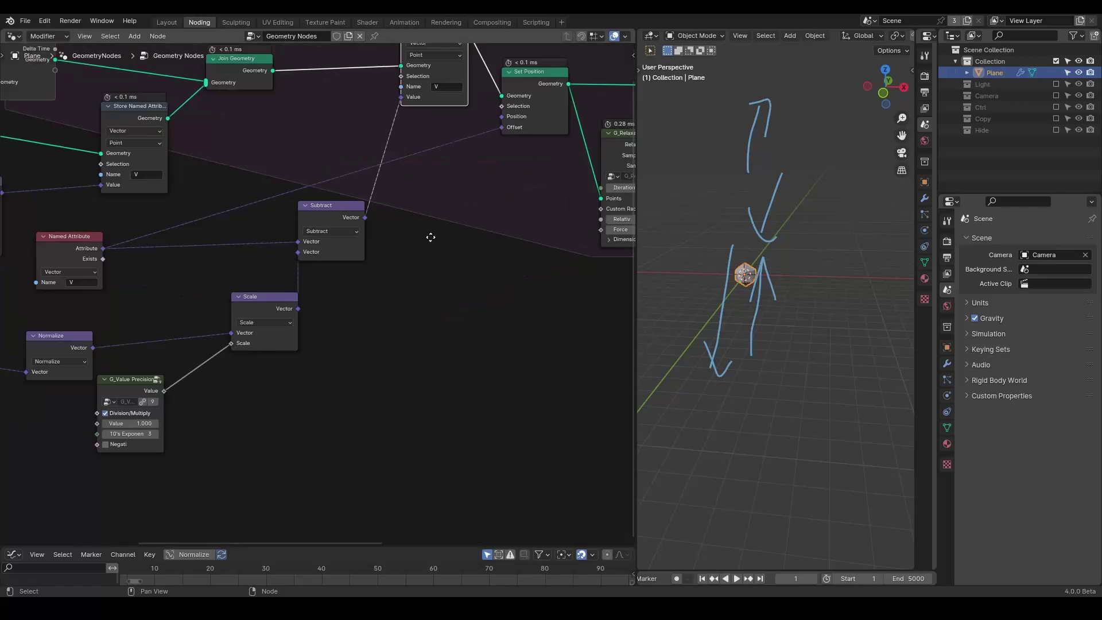
scroll(235, 254, "down", 1)
left_click_drag(96, 245, 166, 229)
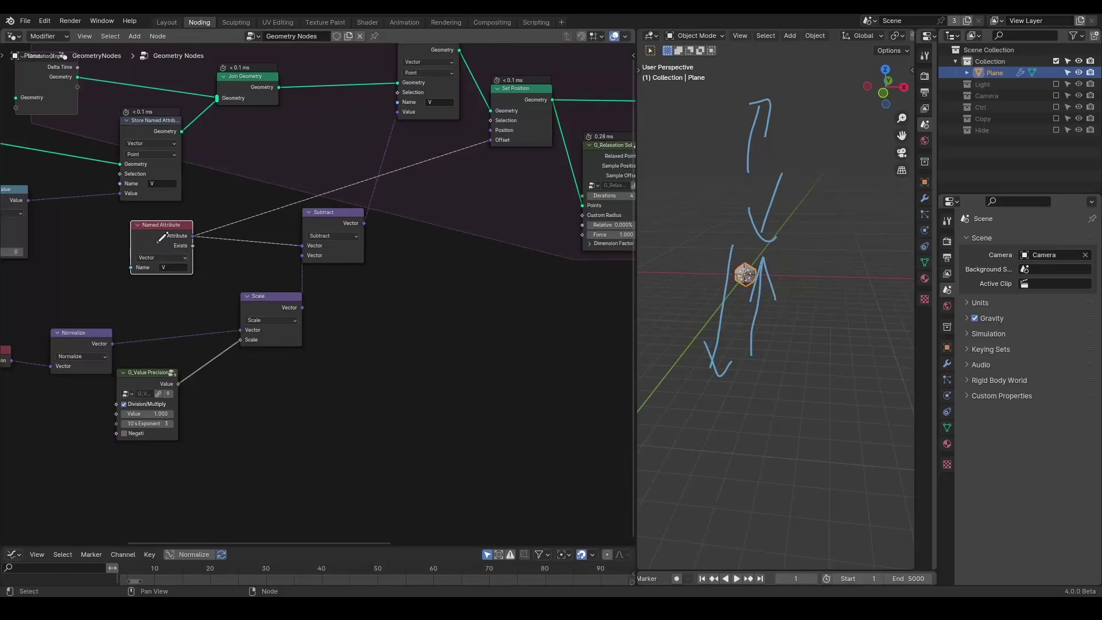
Step: Annotate the V Named Attribute output and the first Set Position's Offset with underlines and a connecting arrow, and erase the marks
right_click_drag(158, 242, 218, 244, "ctrl")
left_click(472, 146)
left_click_drag(472, 146, 526, 149)
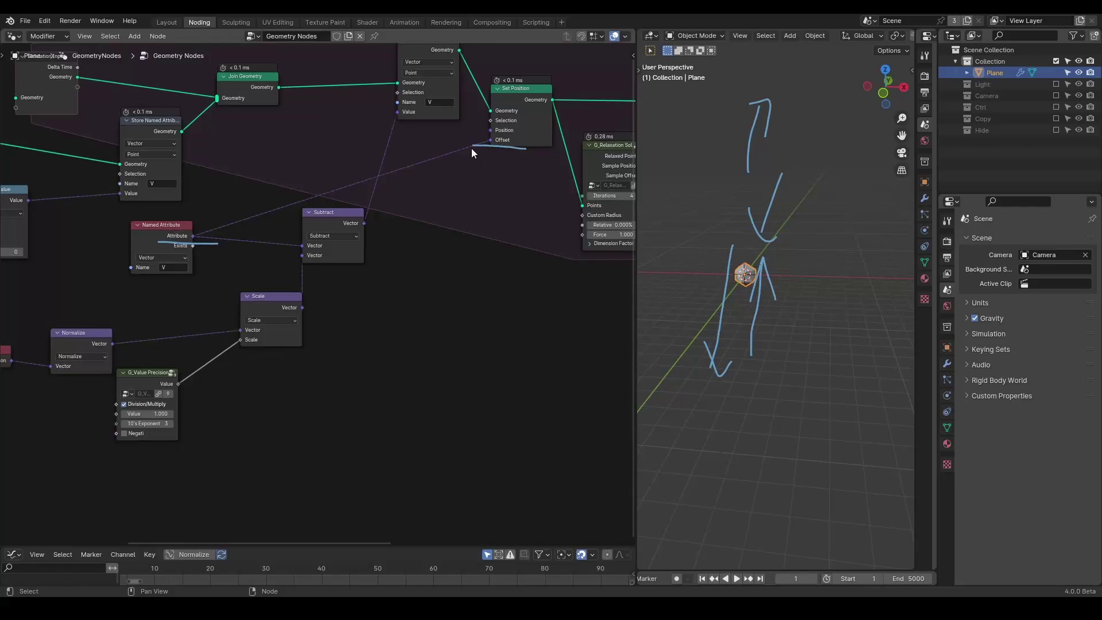
mouse_move(356, 160)
left_mouse_down()
mouse_move(223, 227)
mouse_move(252, 225)
left_mouse_up()
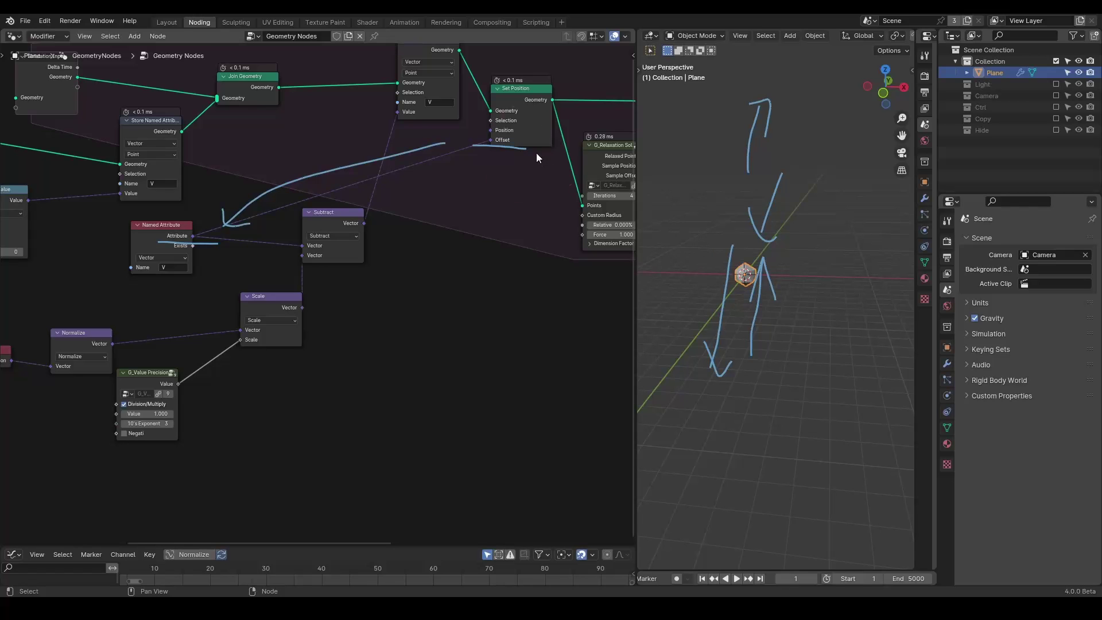
mouse_move(536, 153)
right_mouse_down()
mouse_move(283, 202)
mouse_move(293, 198)
right_mouse_up()
Step: Duplicate the V Store Named Attribute node and insert the copy between the two Set Position nodes
middle_click_drag(488, 217, 129, 311)
scroll(291, 287, "up", 4)
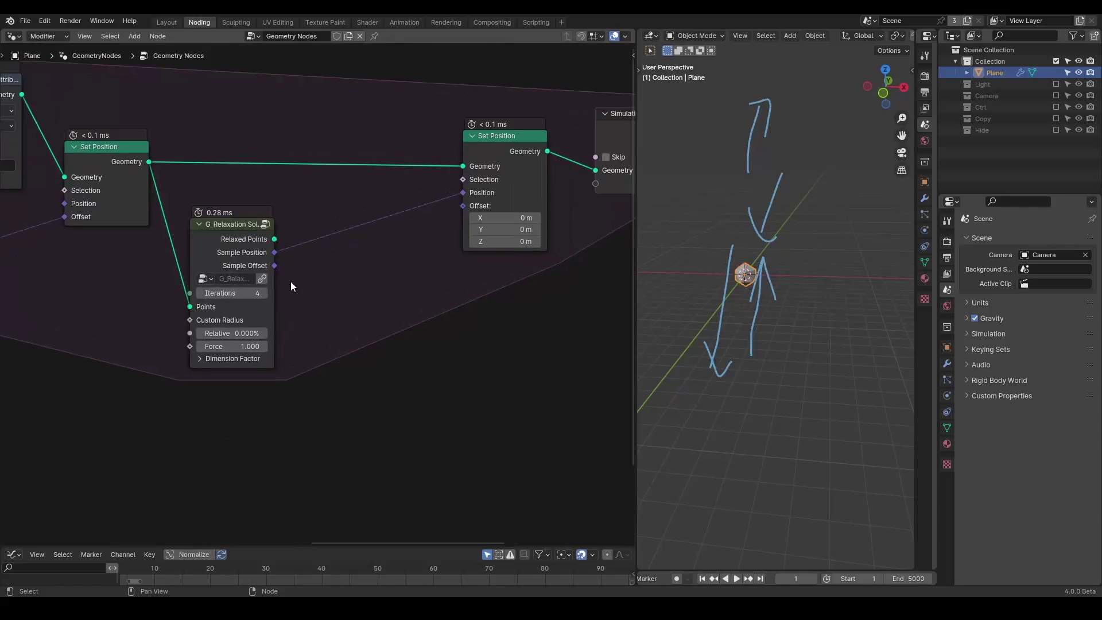
middle_click_drag(112, 174, 217, 174)
left_click(80, 84)
key("shift+d")
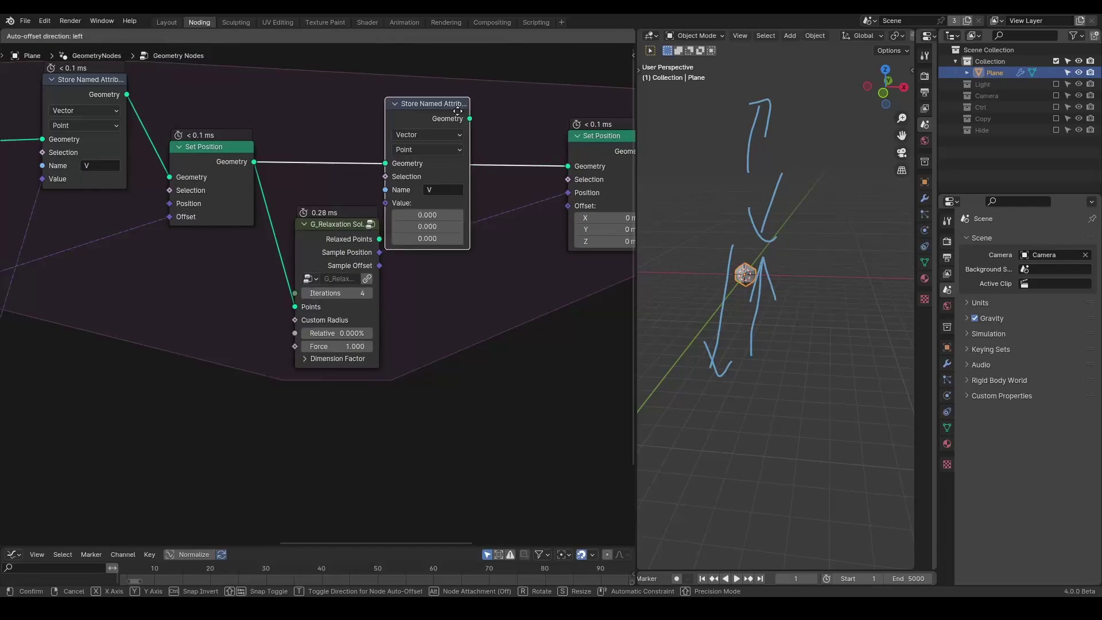
left_click(536, 97)
Step: Name the duplicated Store Named Attribute's attribute F and connect the solver's Sample Offset to its Value
left_click(499, 172)
type("F")
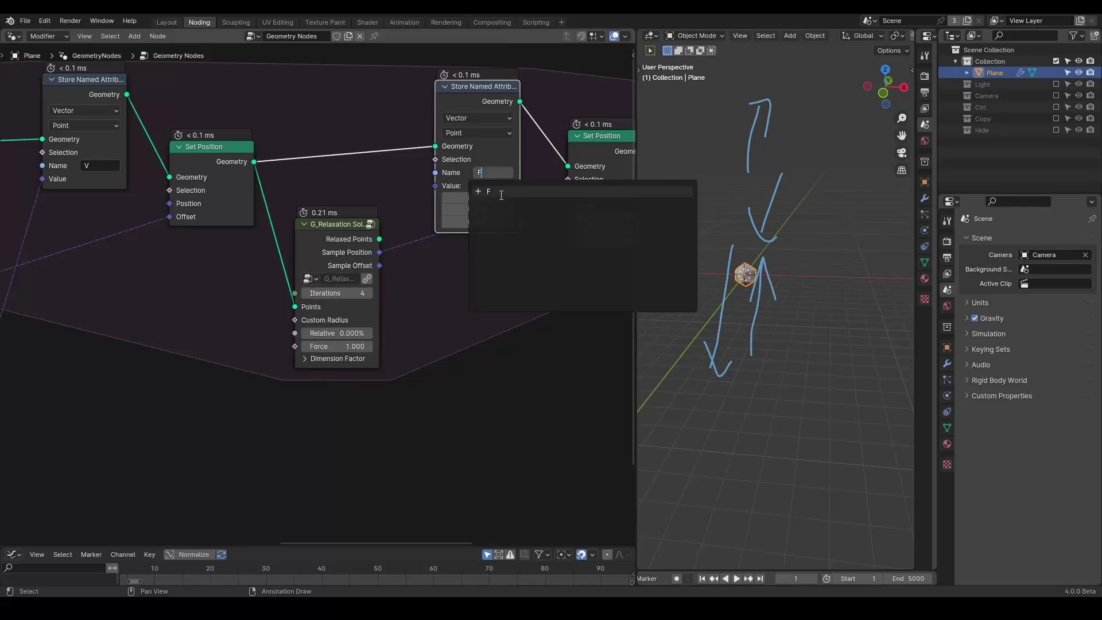
key("Return")
left_click_drag(380, 268, 434, 190)
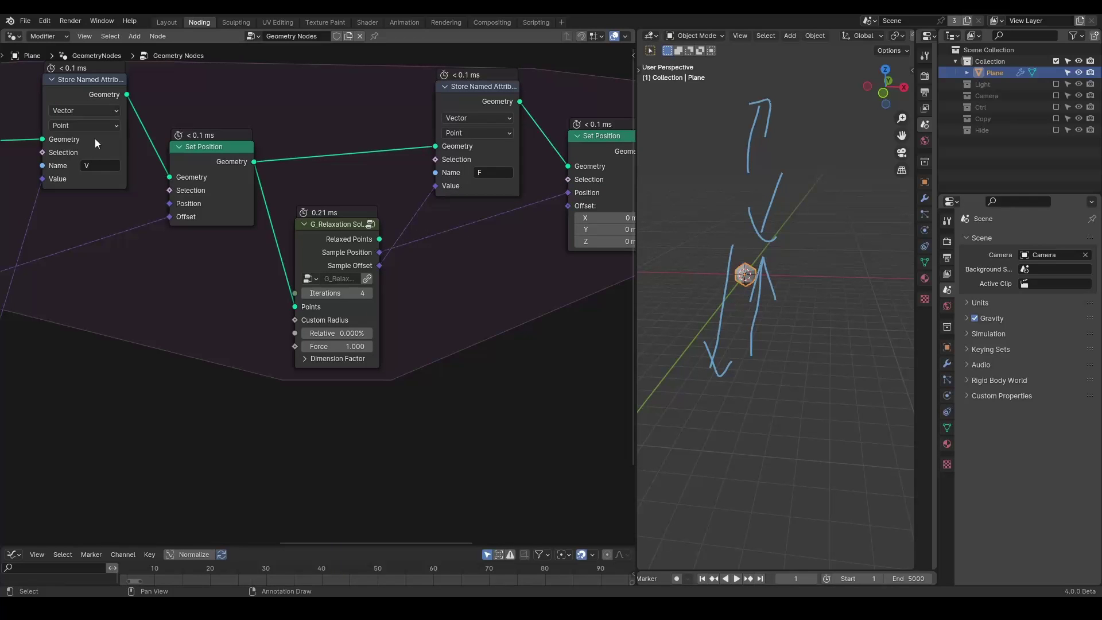
Step: Add a Vector Math Add node between the solver's Sample Offset and the F Store Named Attribute's Value, and place it below the link
middle_click_drag(209, 400, 264, 308)
scroll(377, 343, "down", 1)
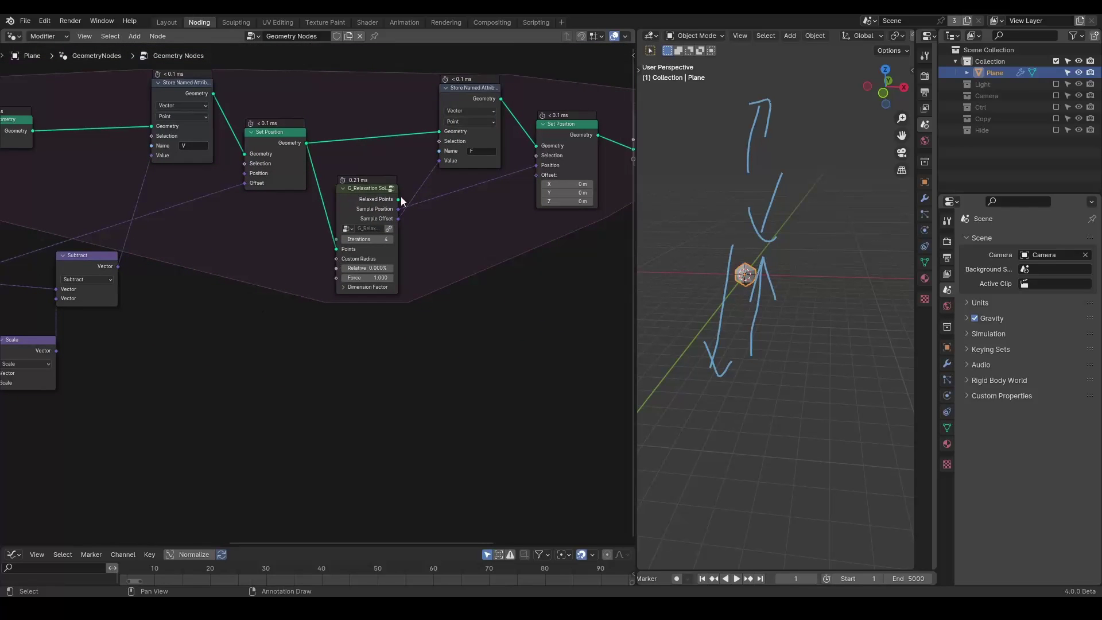
left_click_drag(399, 219, 475, 247)
type("add")
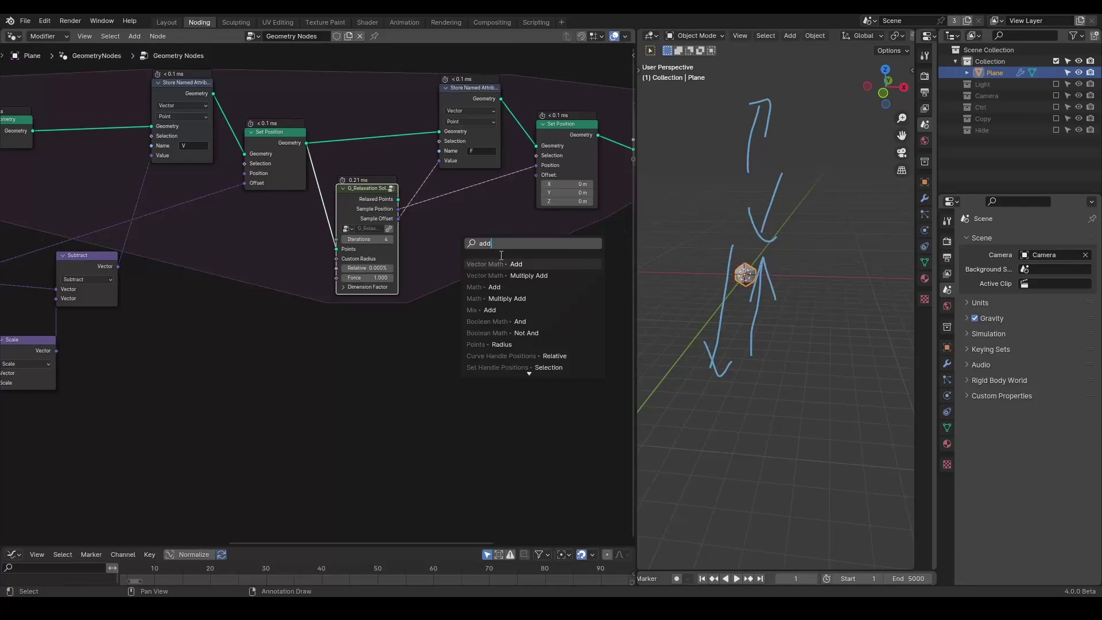
left_click(518, 262)
left_click(517, 259)
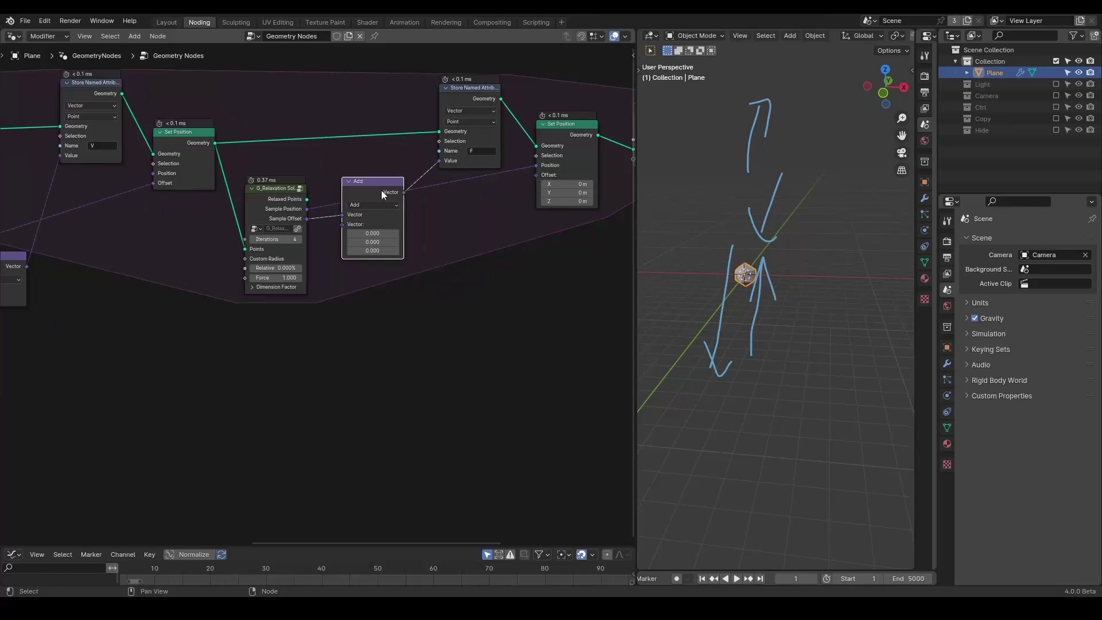
left_click(404, 234)
Step: Feed the Add node's second vector from a new vector Named Attribute node reading F
middle_click_drag(325, 314, 433, 276)
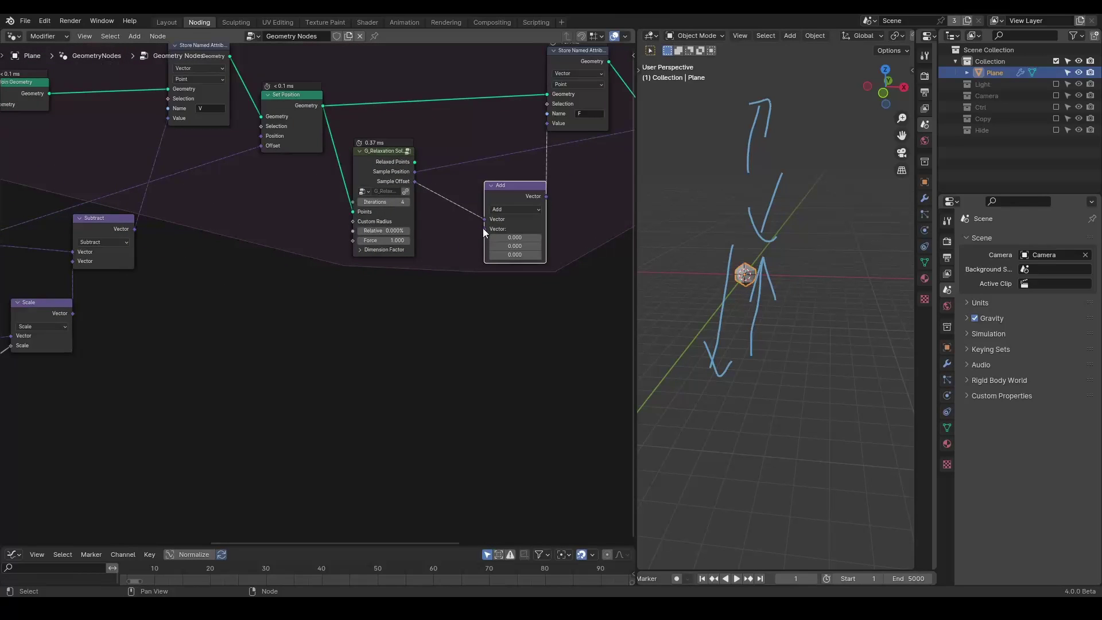
left_click_drag(484, 228, 400, 306)
type("named")
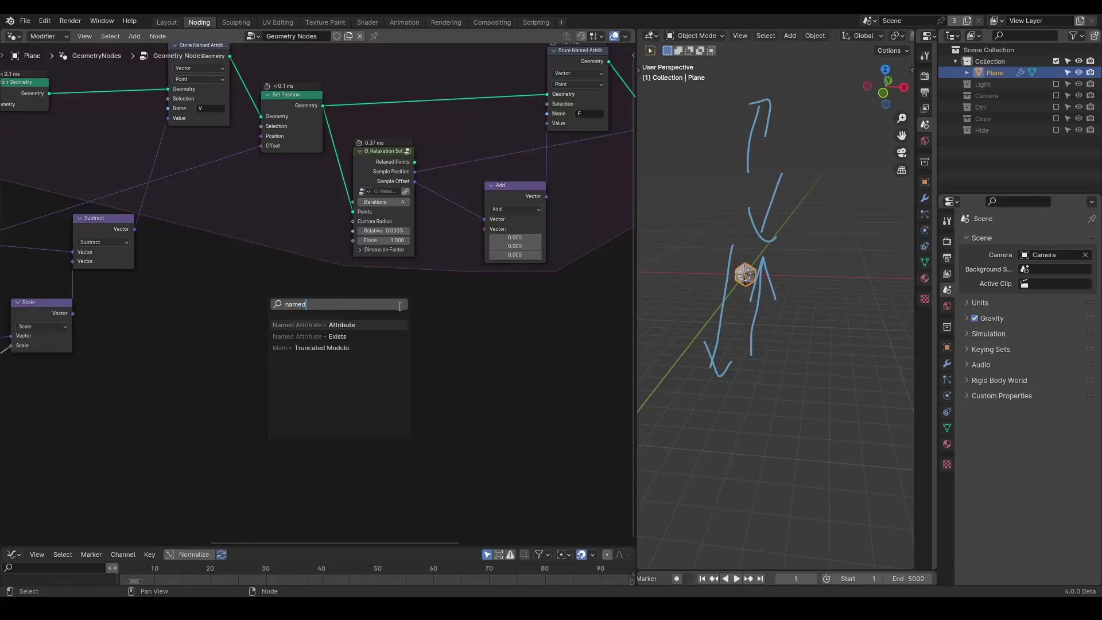
key("Return")
left_click(396, 303)
scroll(397, 305, "up", 3)
left_click(404, 343)
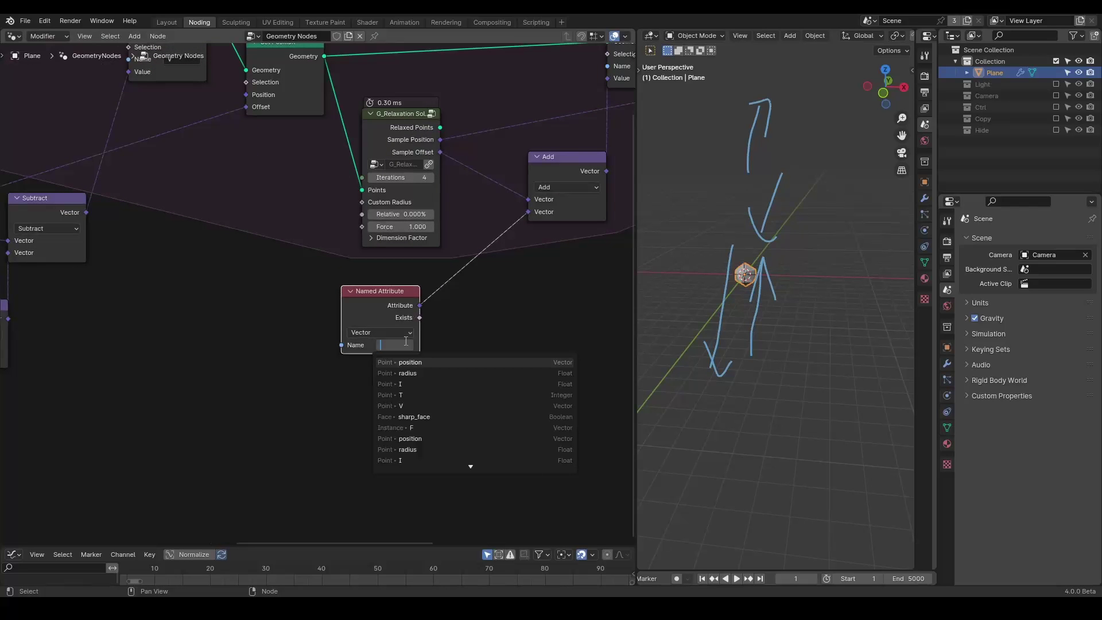
type("F")
left_click(428, 374)
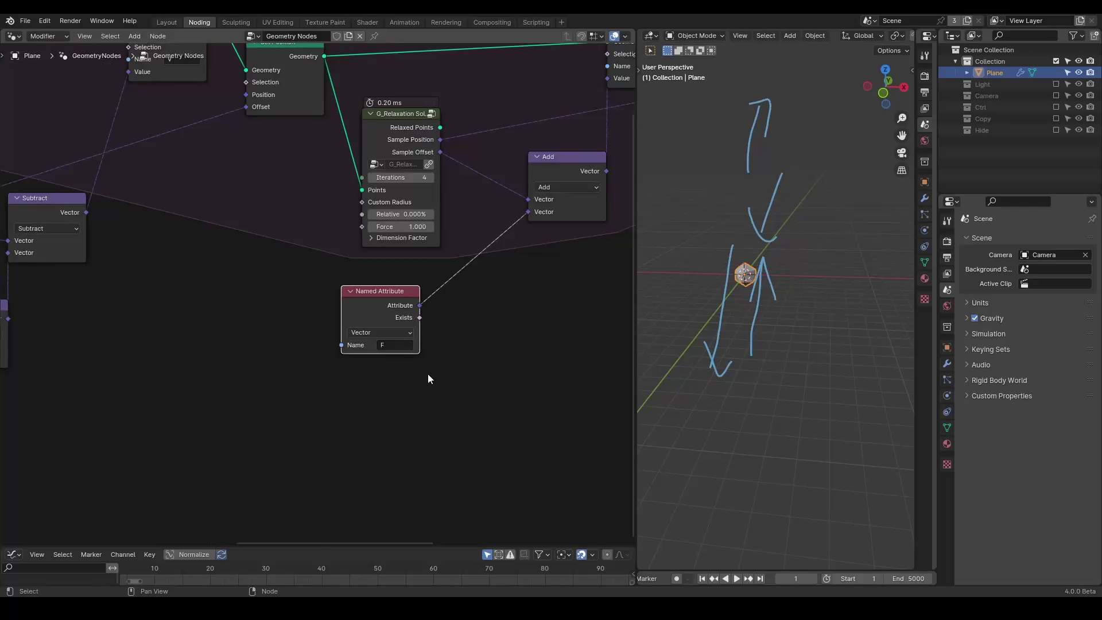
Step: Insert a Vector Math Add node between the V Named Attribute and the first Set Position node's Offset
middle_click_drag(301, 384, 429, 331)
scroll(404, 358, "down", 4)
scroll(404, 360, "down", 2)
scroll(428, 331, "up", 2)
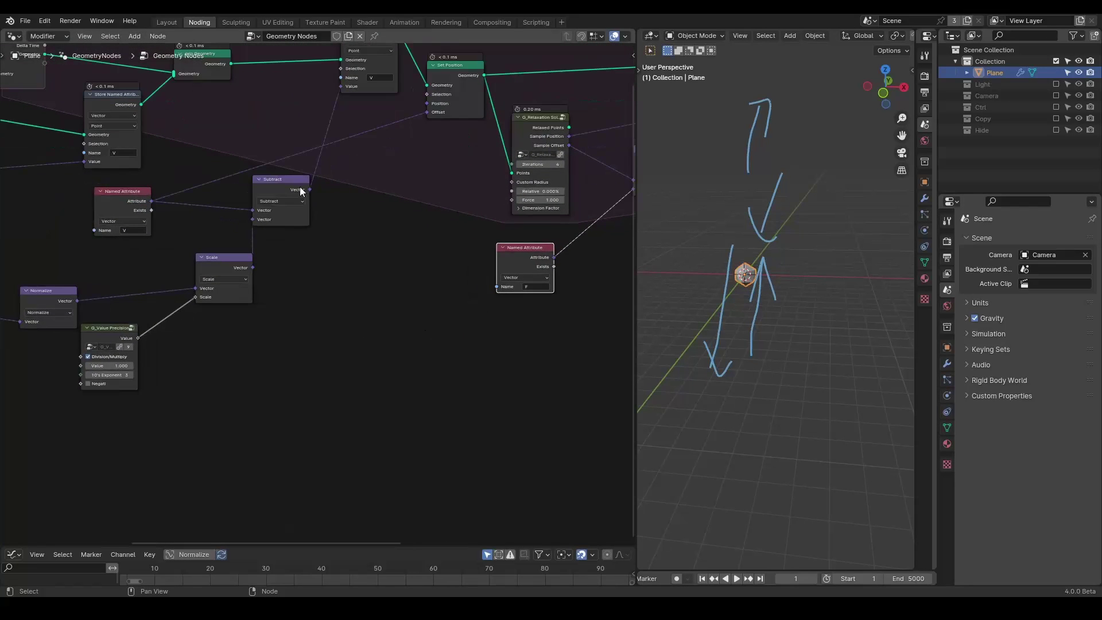
left_click_drag(151, 202, 383, 171)
type("add")
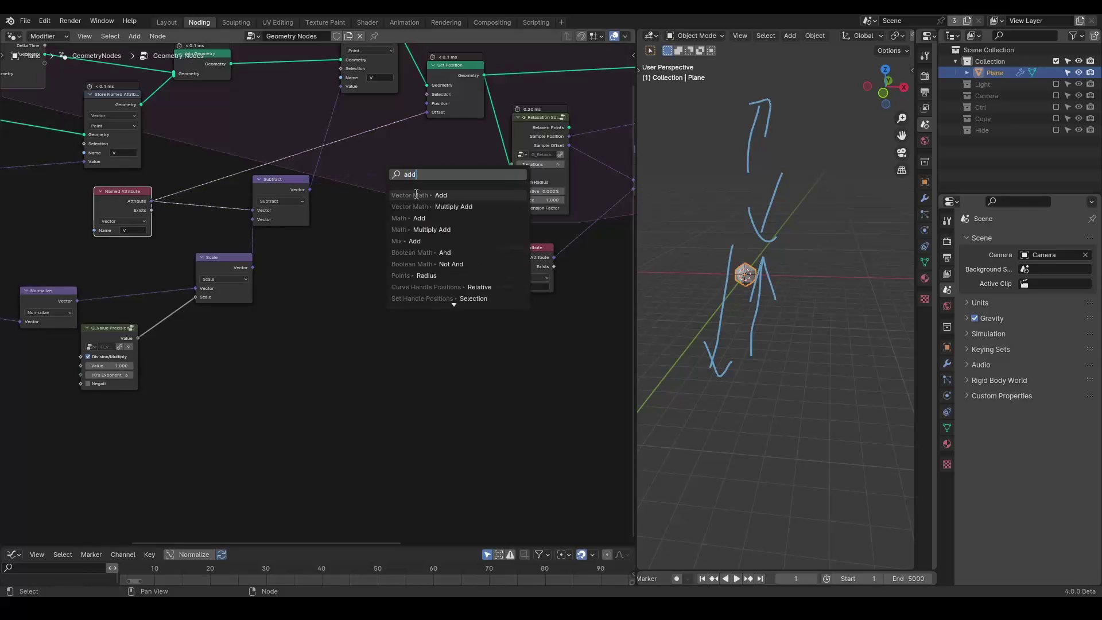
left_click(418, 192)
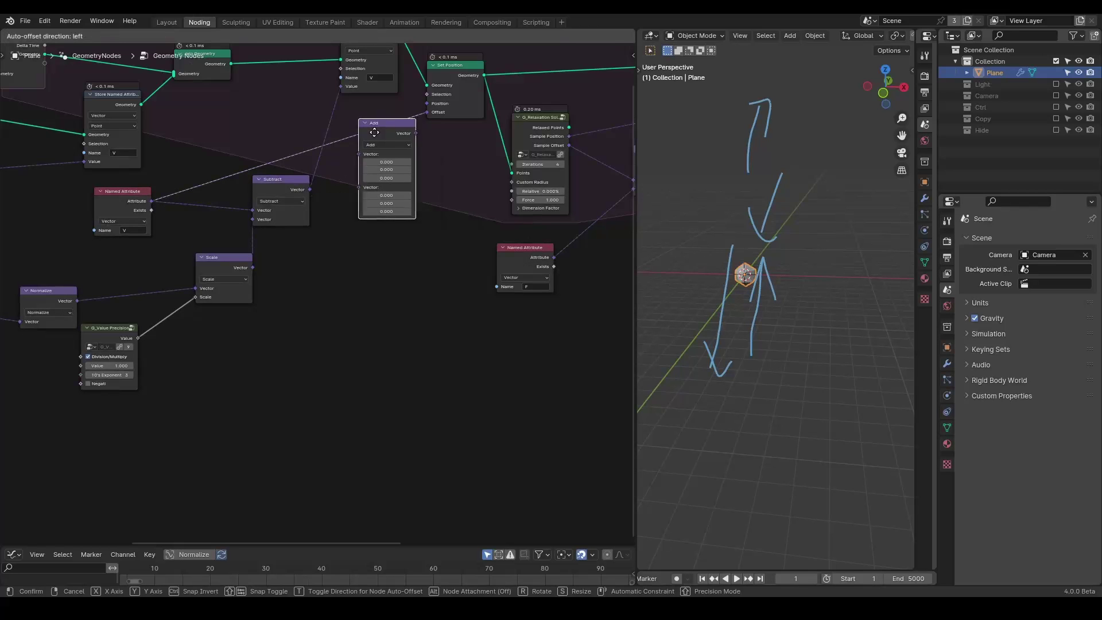
left_click(432, 202)
Step: Feed the new Add node's second vector from the F Named Attribute, and space out the neighbouring Subtract and Scale nodes
left_click_drag(525, 258, 438, 286)
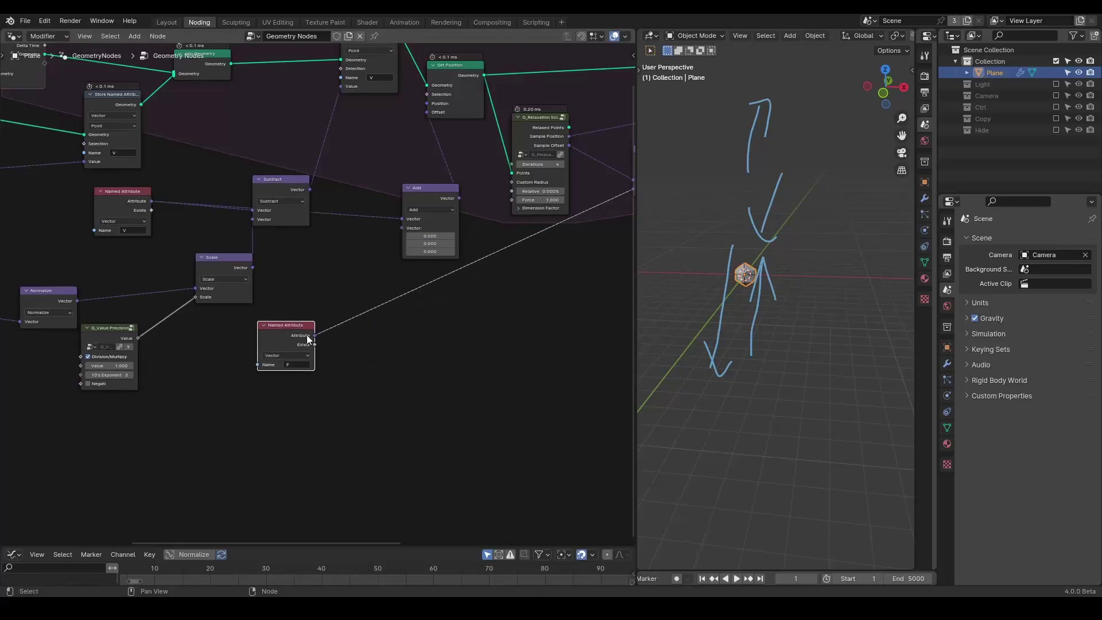
left_click_drag(308, 339, 416, 213)
scroll(401, 262, "up", 1)
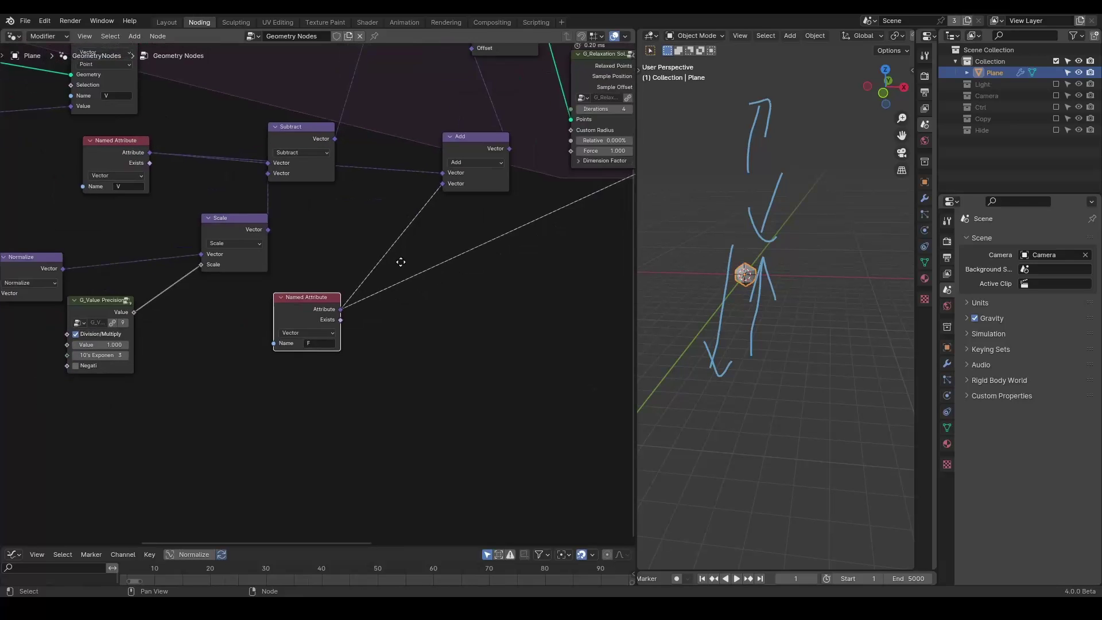
middle_click_drag(400, 261, 377, 286)
left_click_drag(285, 158, 291, 128)
left_click_drag(207, 258, 143, 247)
Step: Add a Vector Math Scale node fed by the F Named Attribute and place it beside that attribute
key("shift+a")
type("scale")
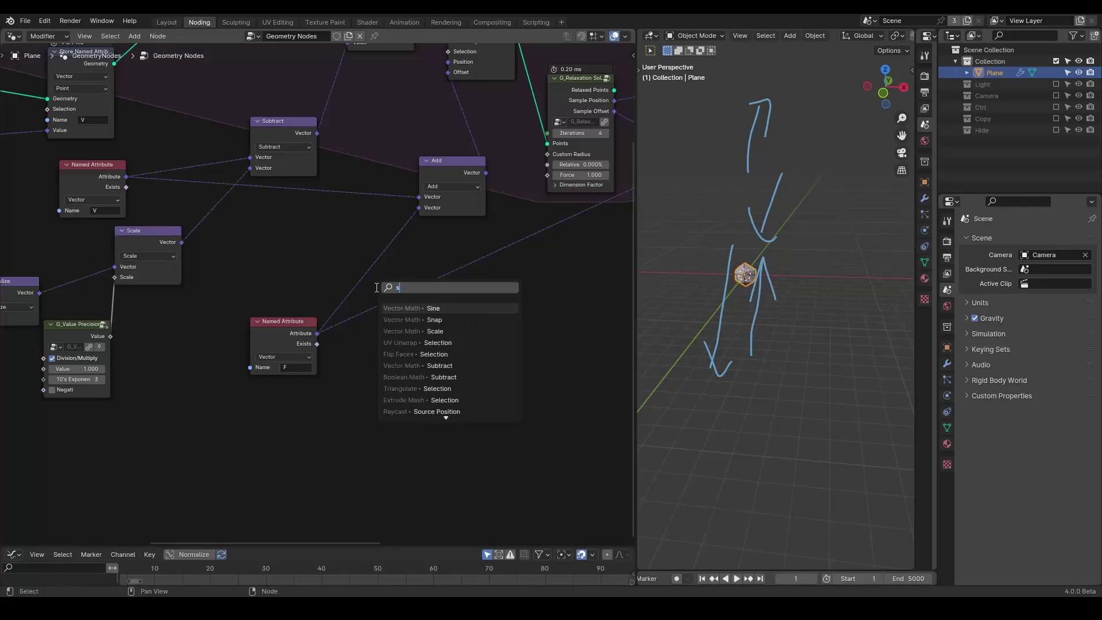
key("Return")
left_click(376, 332)
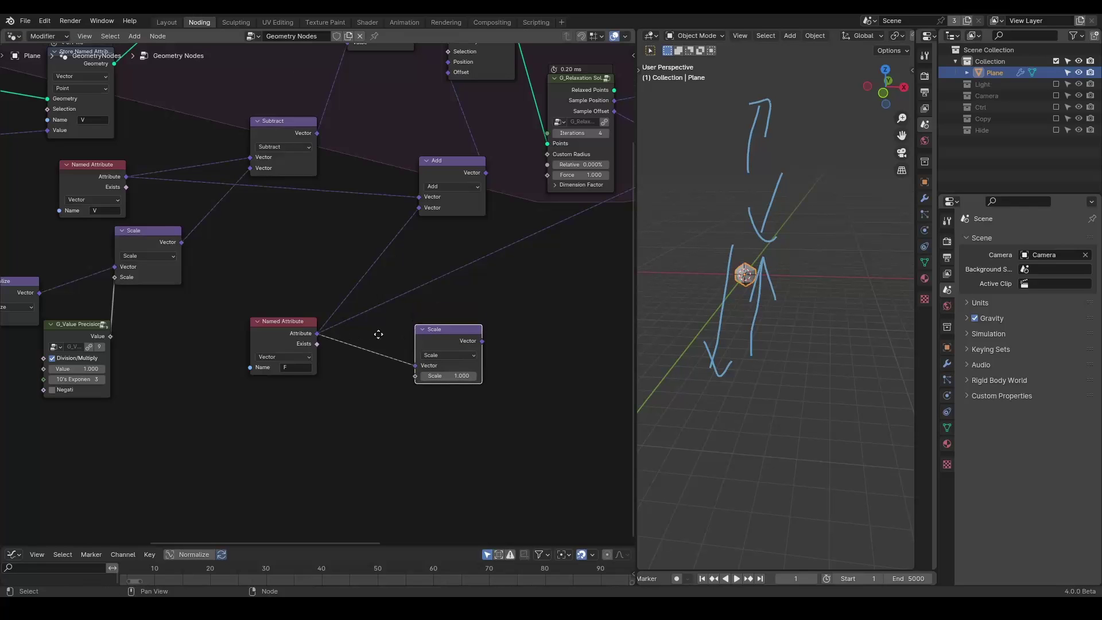
Step: Join the two links running from the F Named Attribute to the Add nodes through one reroute point
middle_click_drag(377, 333, 294, 393)
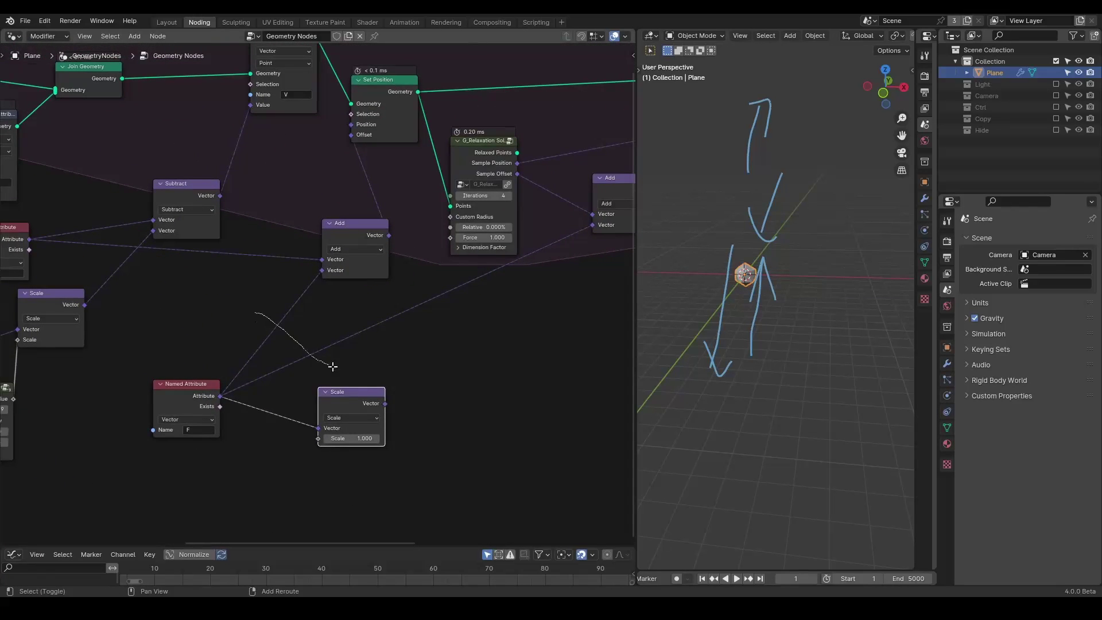
right_click_drag(332, 366, 334, 366, "shift")
key("g")
left_click(369, 358)
Step: Insert the new Scale node between the F Named Attribute and the reroute, and set its Scale to 0.5
middle_click_drag(334, 363, 408, 326)
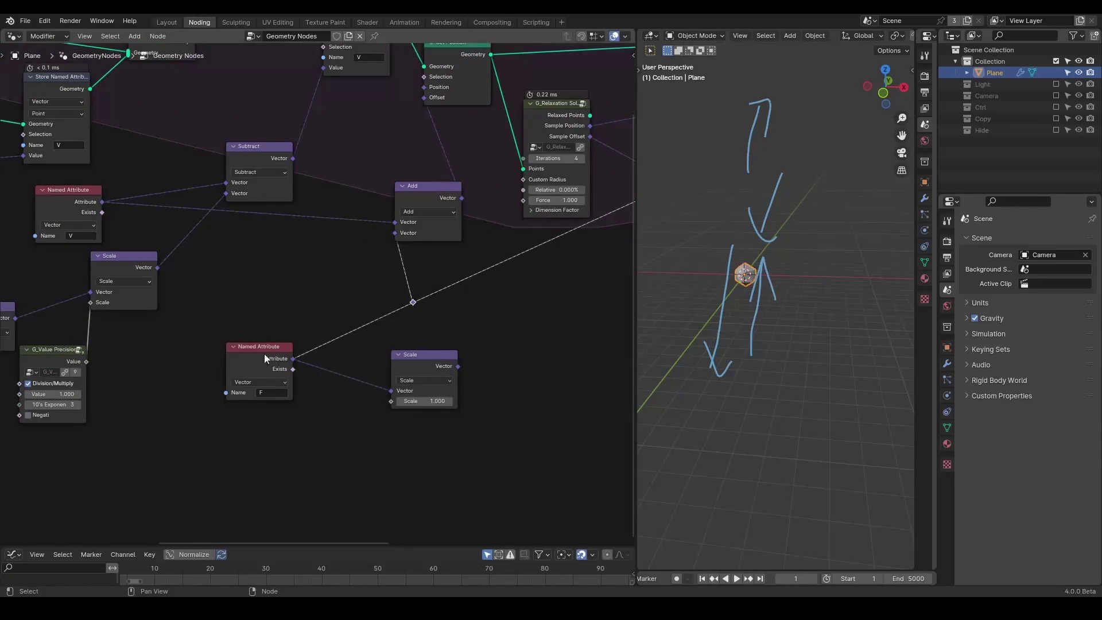
left_click_drag(265, 359, 217, 383)
left_click_drag(431, 365, 343, 331)
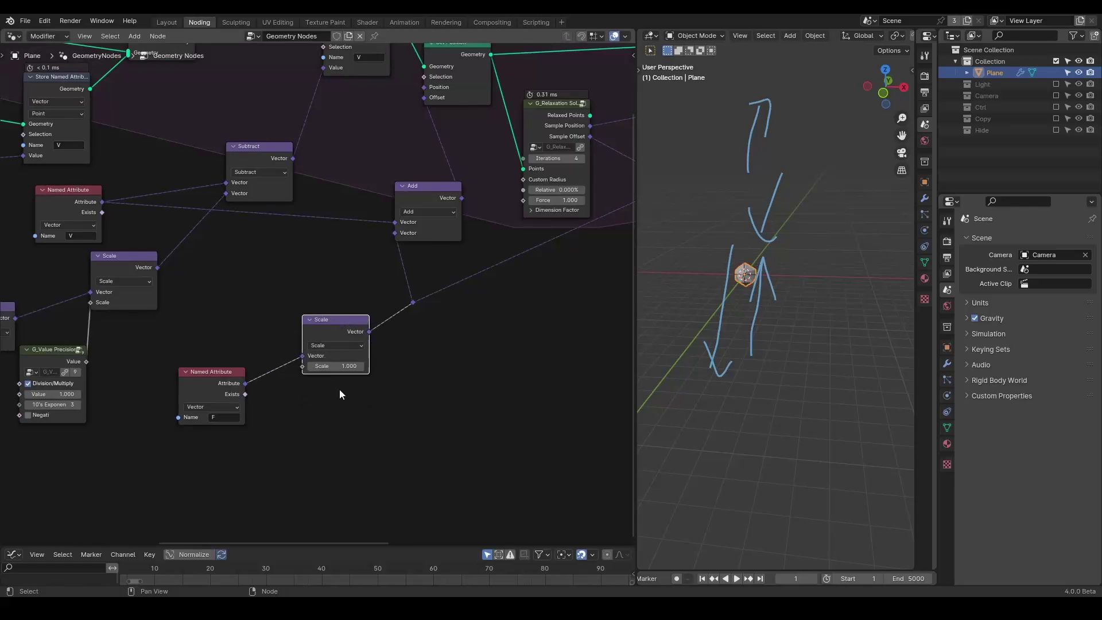
scroll(339, 390, "up", 1)
left_click_drag(444, 284, 413, 320)
key("g")
left_click(372, 322)
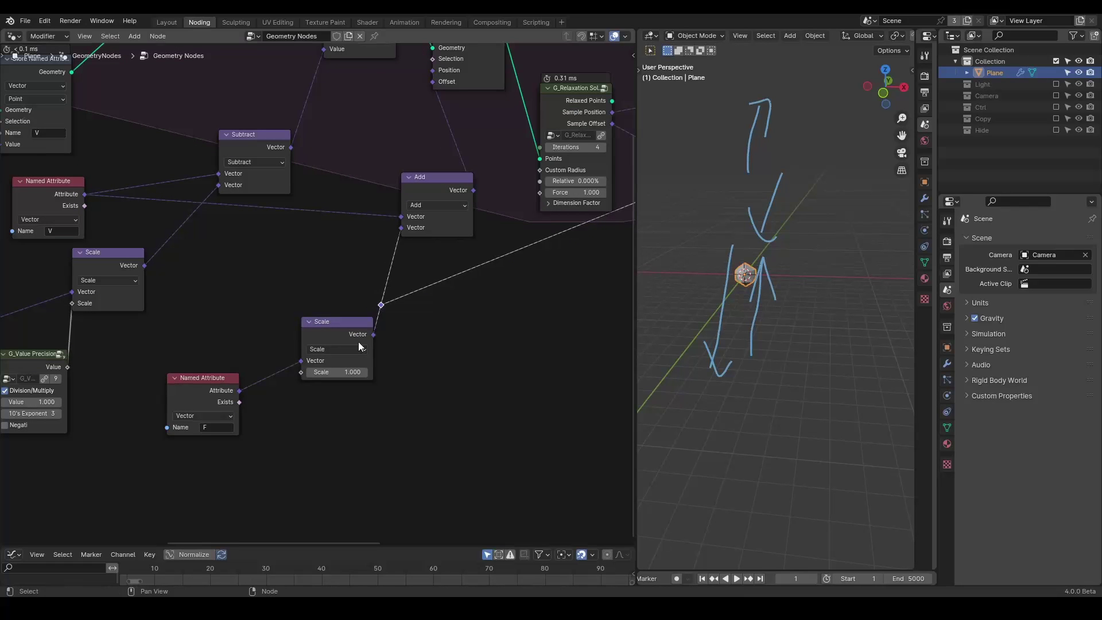
left_click_drag(331, 335, 305, 330)
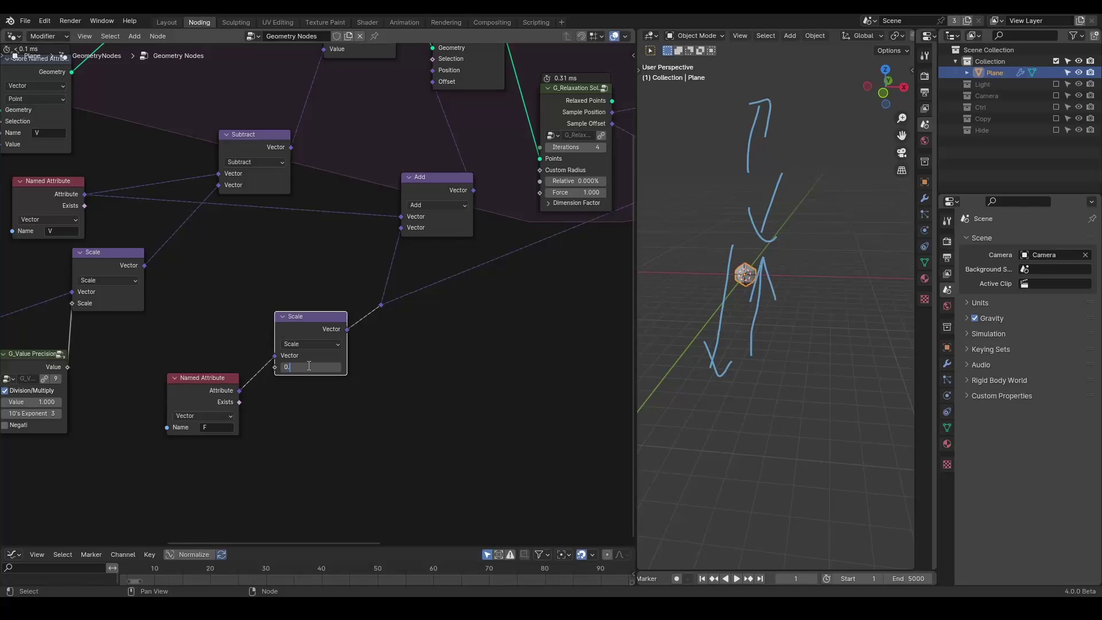
Step: Link F directly to the velocity Add node and dissolve the reroute, leaving the Scale node feeding only the solver-side Add
middle_click_drag(350, 344, 249, 338)
left_click_drag(138, 384, 298, 220)
left_click_drag(306, 298, 240, 329)
left_click_drag(320, 281, 415, 271)
key("ctrl+x")
middle_click_drag(415, 271, 259, 300)
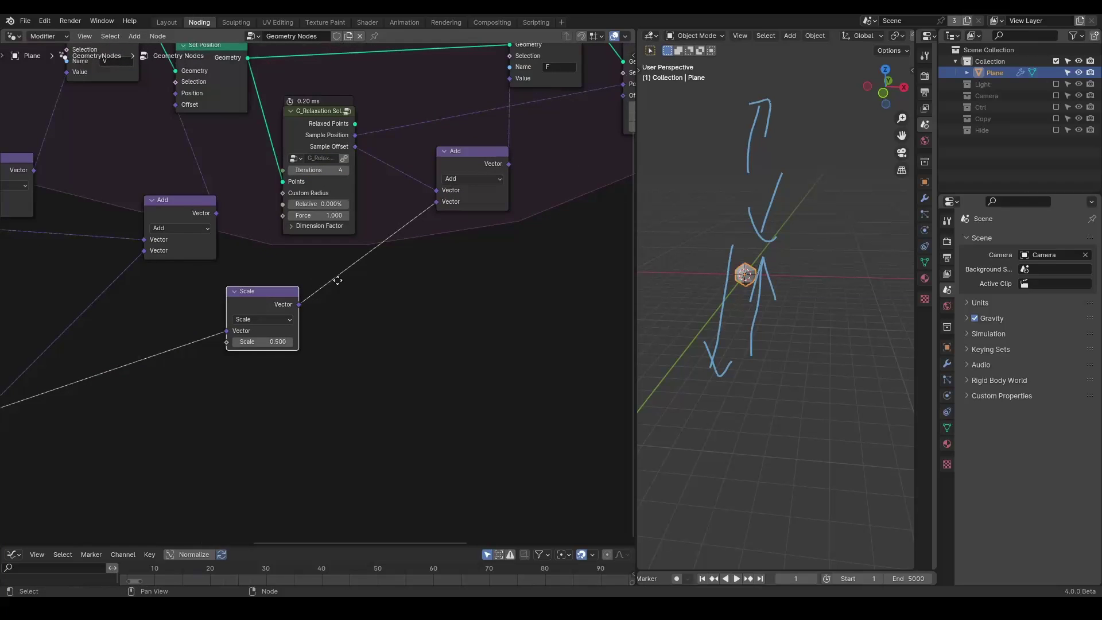
Step: Erase the arrow annotations from the 3D viewport and play the simulation to examine the particle collisions
middle_click_drag(338, 281, 463, 248)
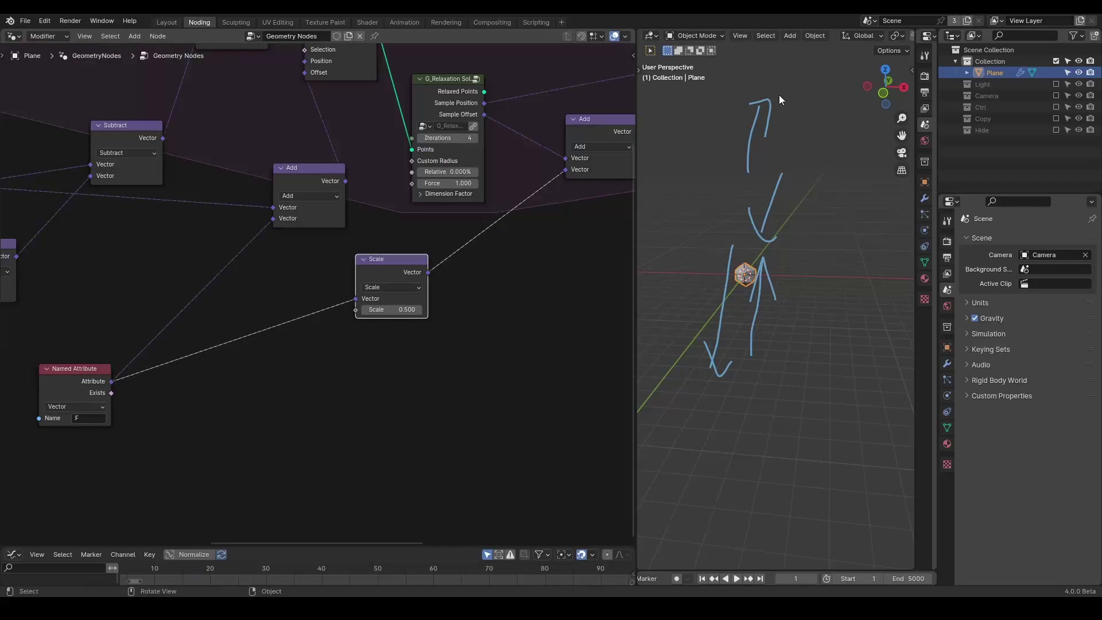
right_click_drag(780, 96, 802, 179)
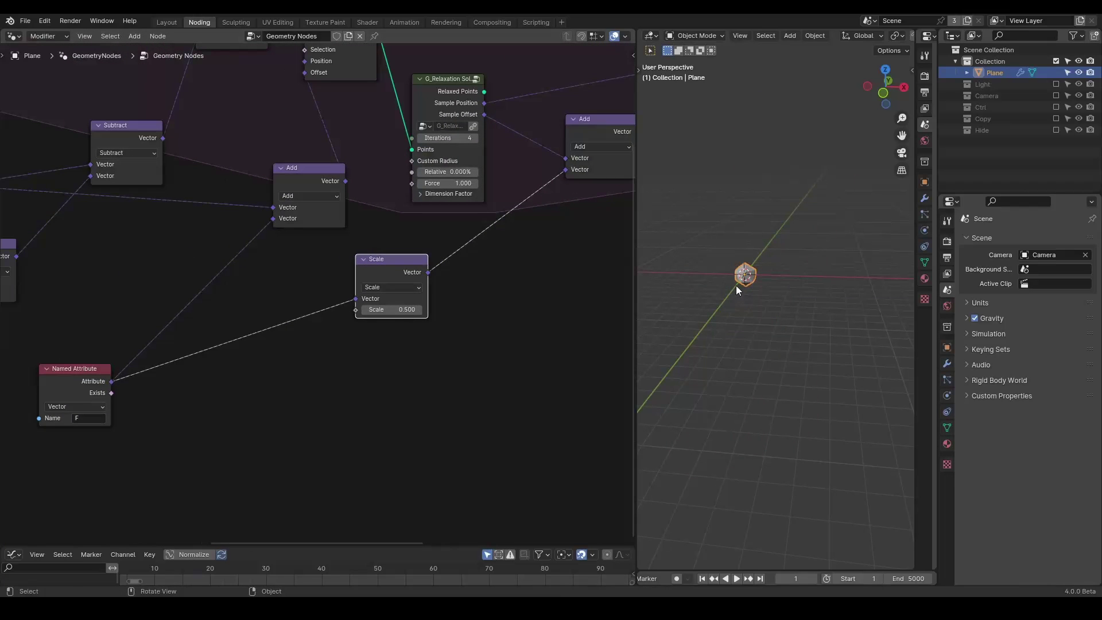
key("space")
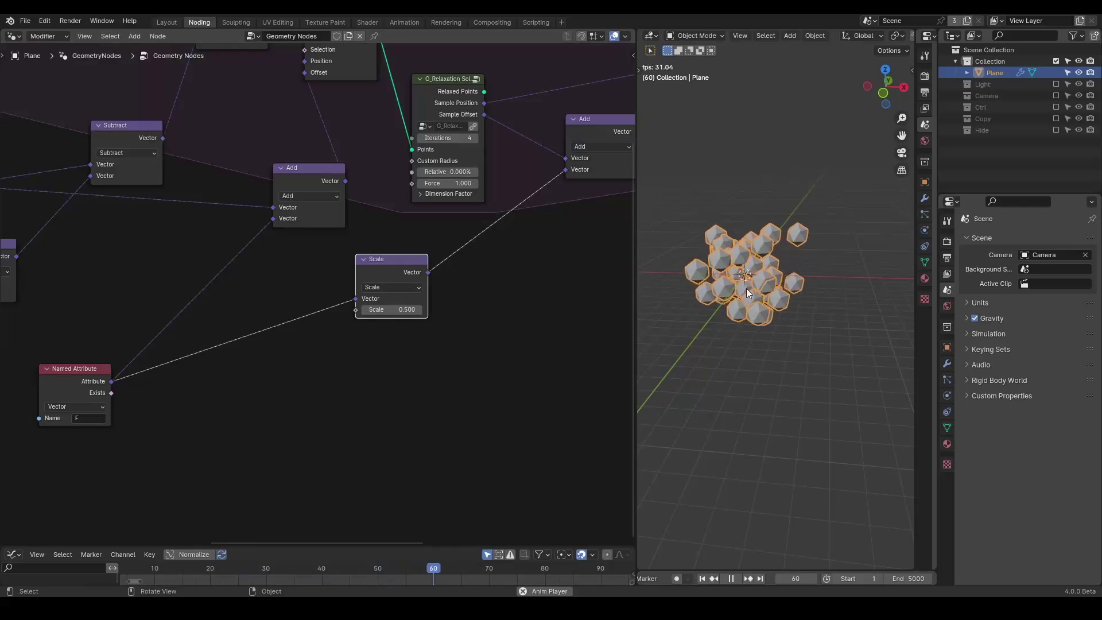
key("space")
scroll(749, 286, "up", 4)
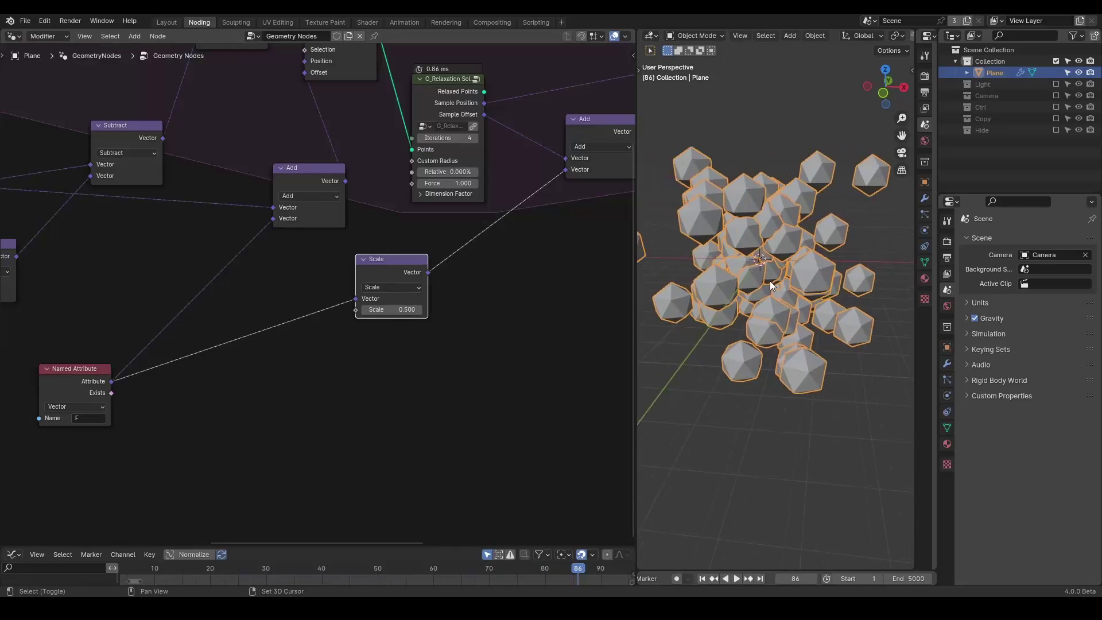
scroll(364, 301, "down", 5)
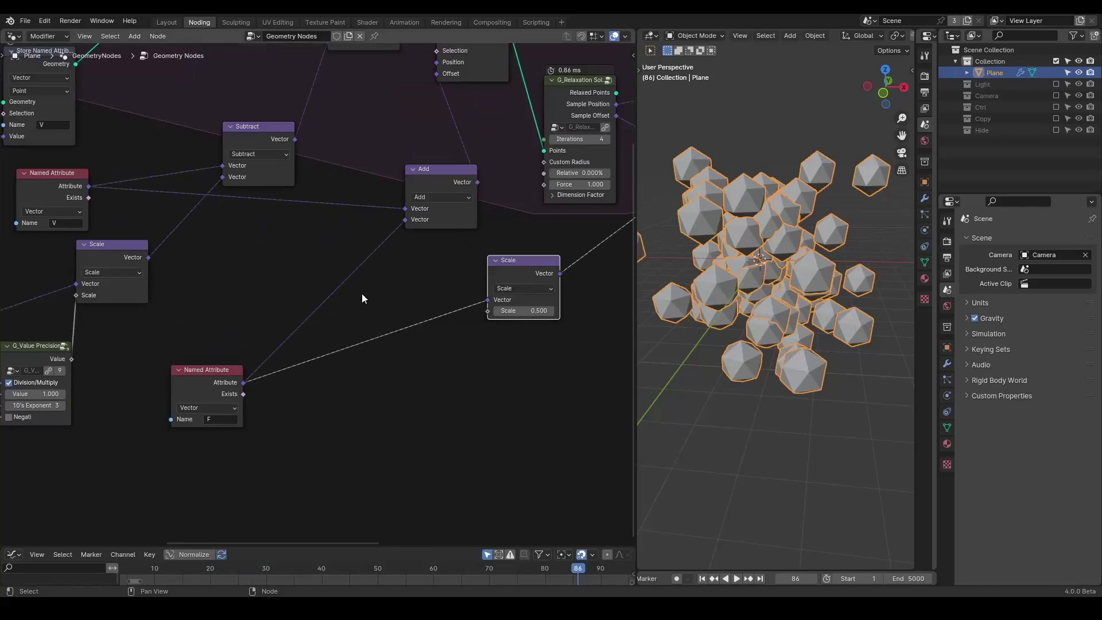
Step: Set the Points node's Radius to 1 m
middle_click_drag(418, 255, 289, 316)
scroll(333, 353, "up", 5)
mouse_move(303, 251)
right_mouse_down("ctrl")
mouse_move(394, 252)
mouse_move(267, 287)
right_mouse_up("ctrl")
middle_click_drag(136, 411, 593, 315)
scroll(389, 364, "down", 3)
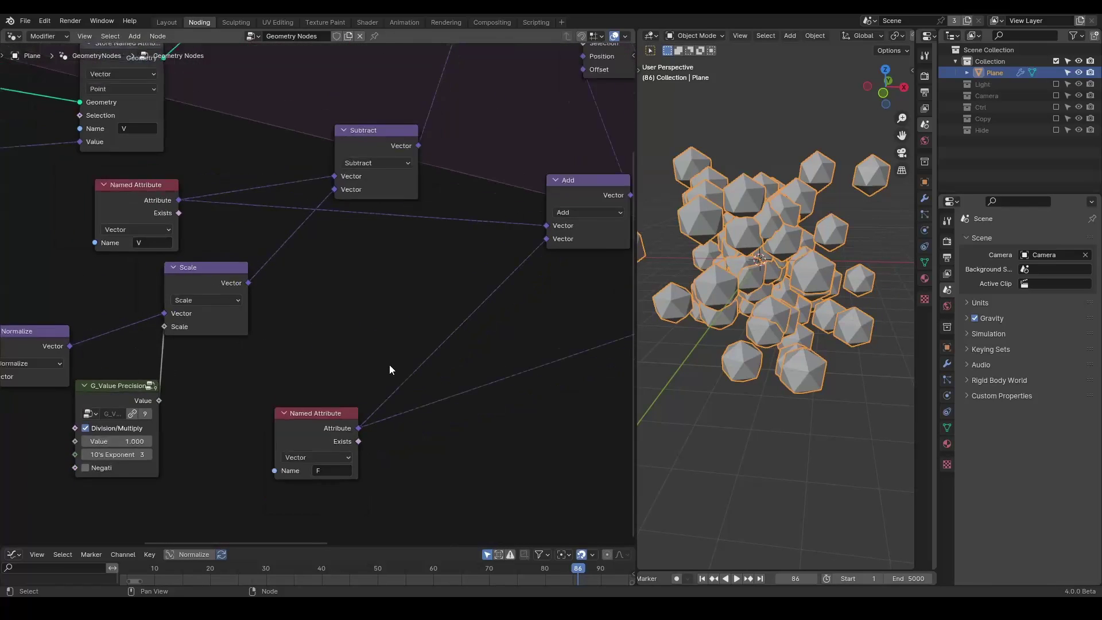
middle_click_drag(103, 215, 633, 255)
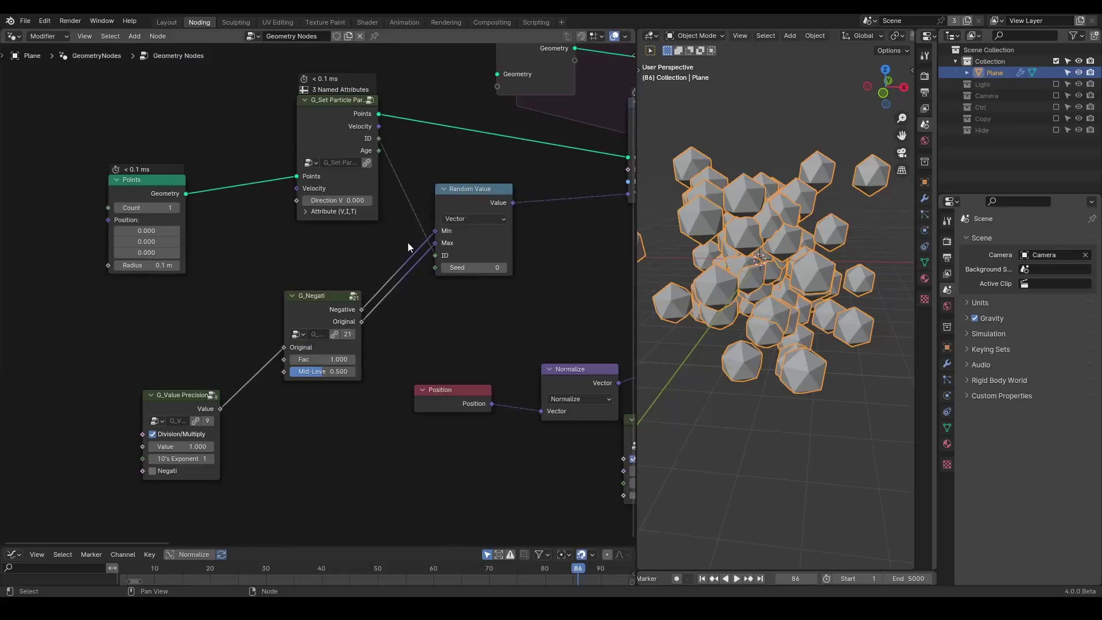
left_click(154, 265)
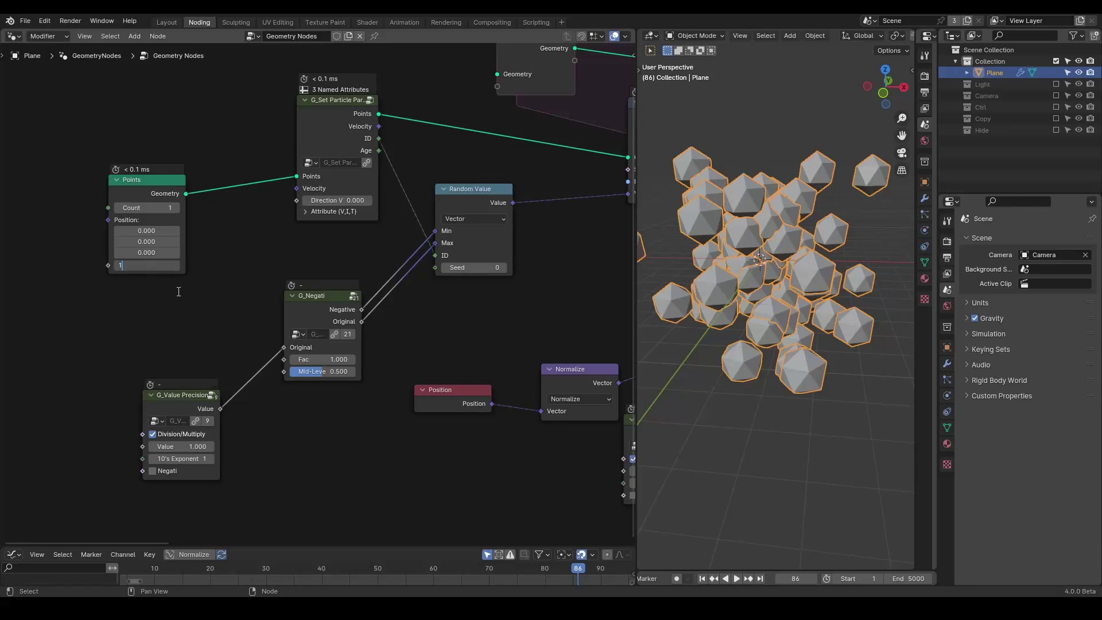
type("1")
key("Return")
Step: Check the Radius of the Ico Sphere instanced on the points
middle_click_drag(325, 349, 196, 376)
left_click_drag(356, 241, 304, 192)
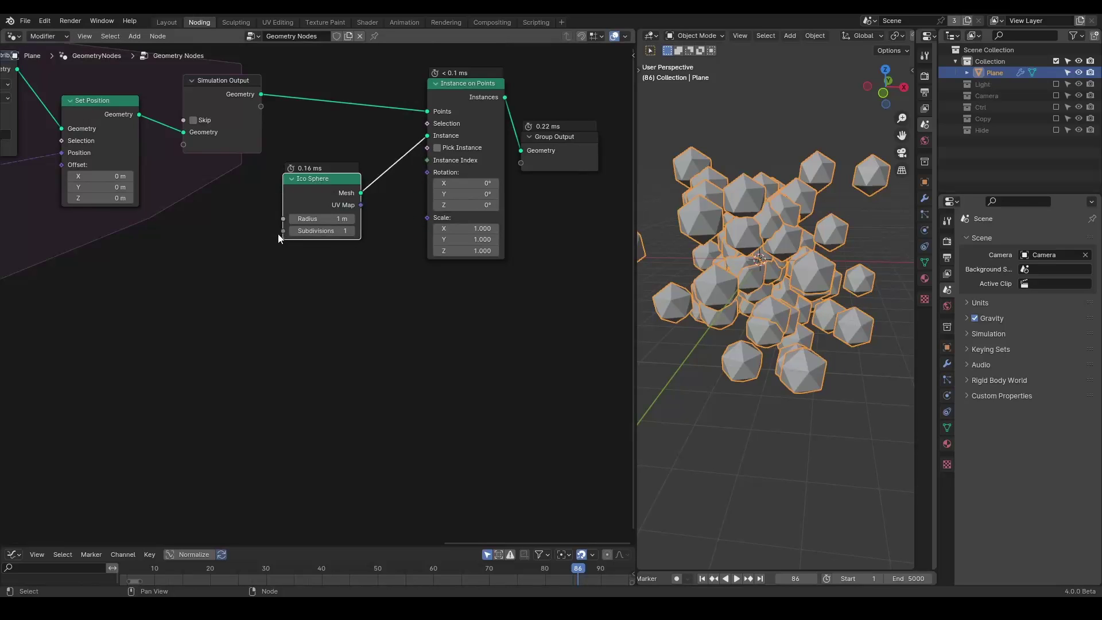
key("d")
left_click_drag(266, 229, 383, 224)
key("c")
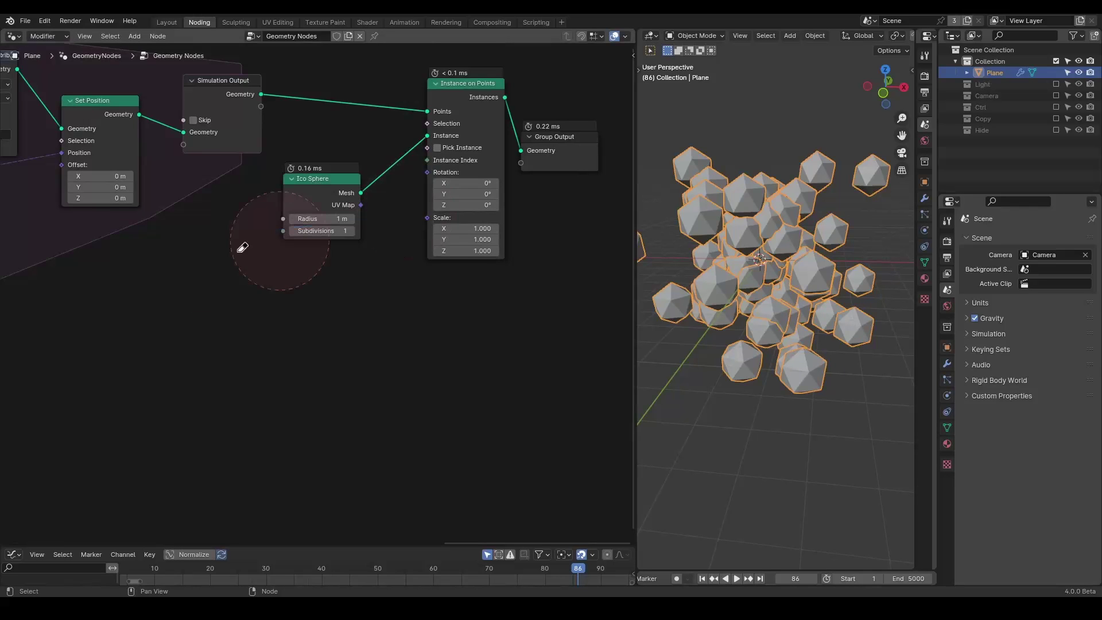
Step: Replay the simulation from the first frame to examine how the larger point radius affects the collisions
middle_click_drag(189, 280, 590, 266)
scroll(345, 308, "down", 3)
middle_click_drag(418, 309, 538, 274)
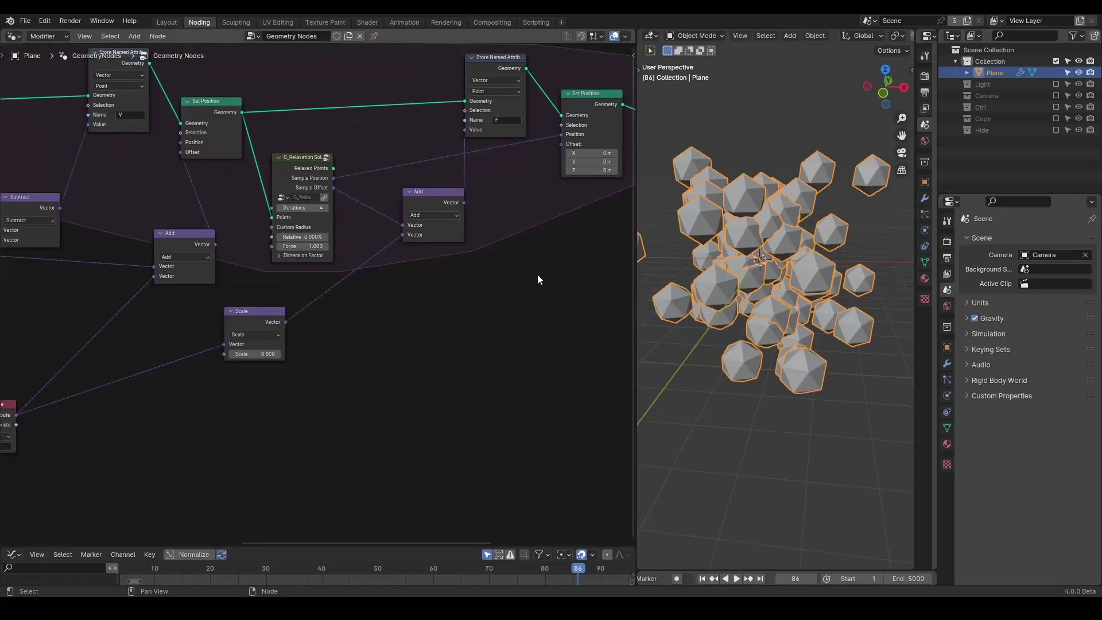
key("shift+Left")
key("space")
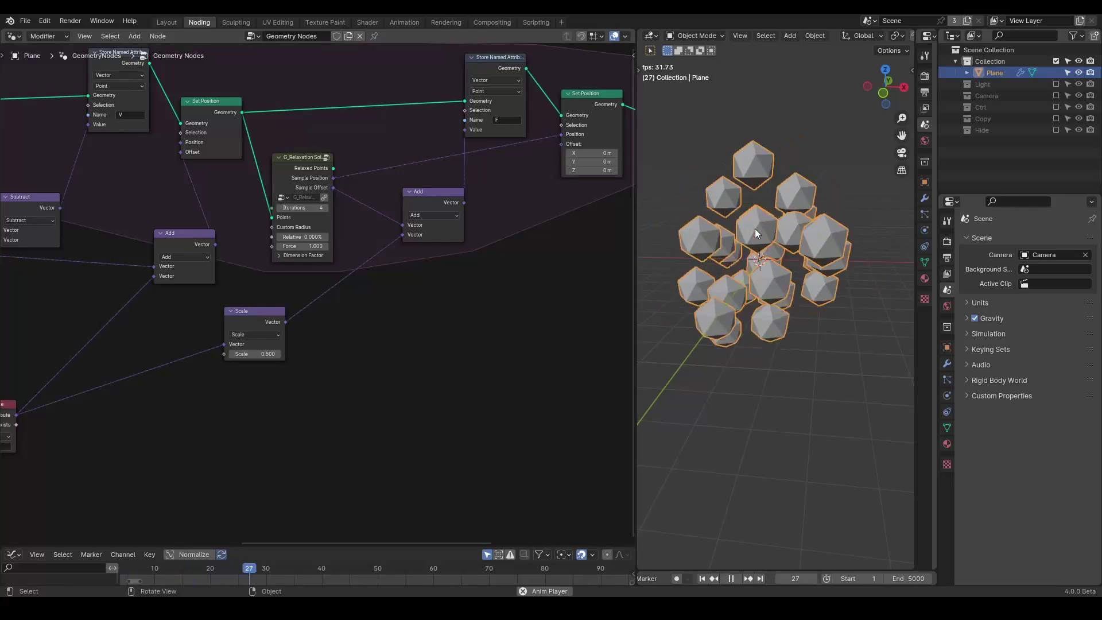
key("space")
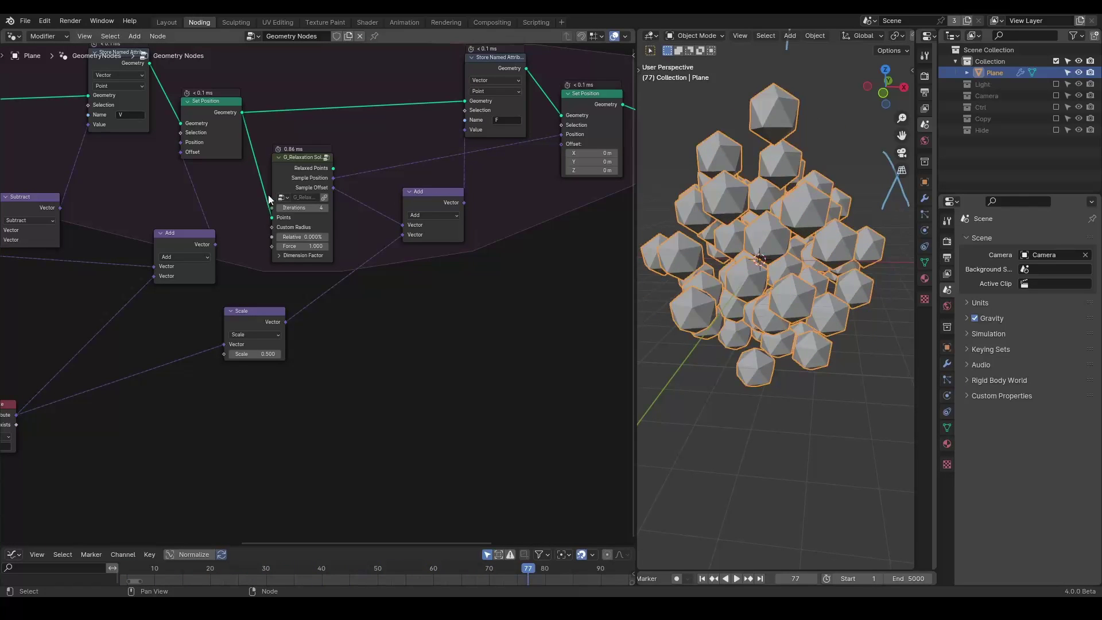
Step: Set the relaxation solver's Iterations to 9
left_click_drag(297, 209, 325, 209)
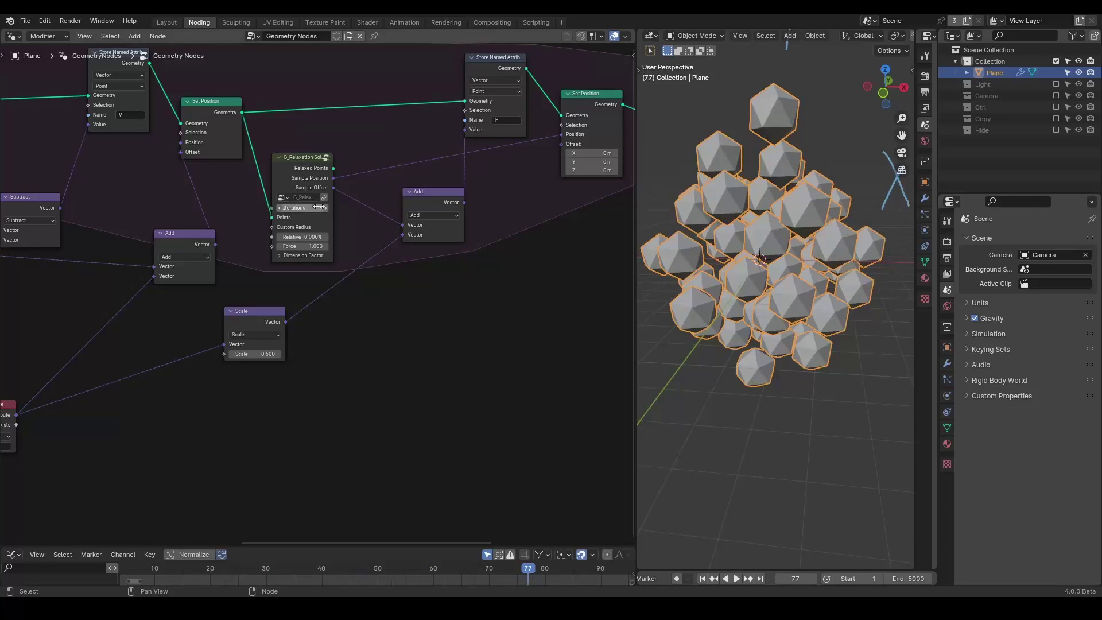
scroll(363, 234, "up", 2)
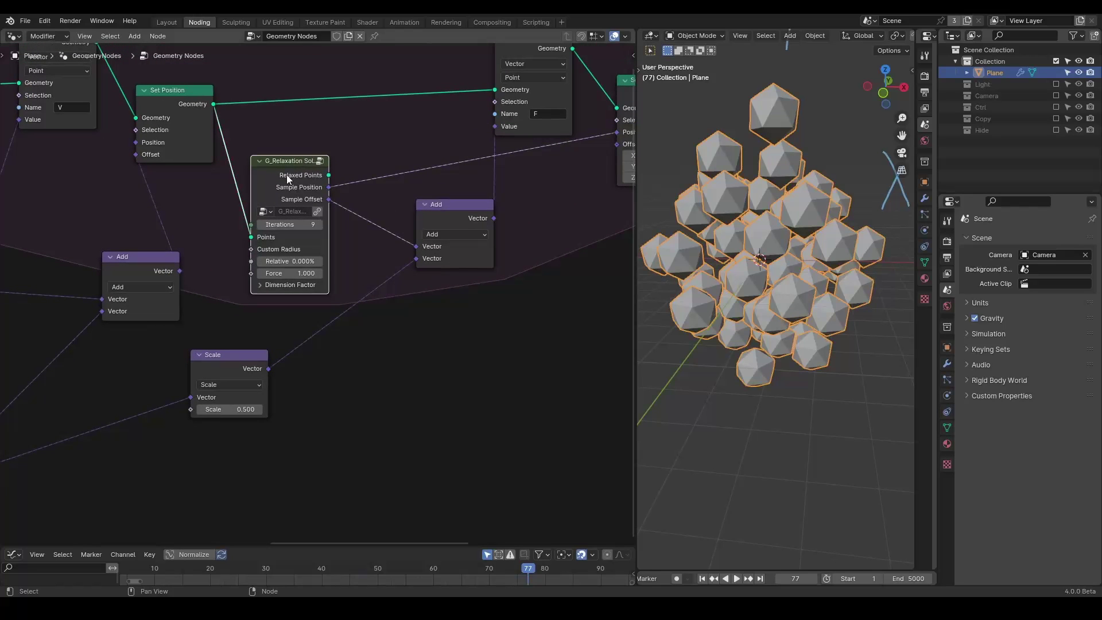
Step: Duplicate the relaxation solver node, circle the copy with an annotation, and set its Iterations to 10000
key("shift+d")
left_click(508, 348)
middle_click_drag(490, 332, 402, 262)
mouse_move(397, 261)
left_mouse_down()
mouse_move(450, 279)
mouse_move(497, 277)
mouse_move(436, 243)
left_mouse_up()
left_click(457, 328)
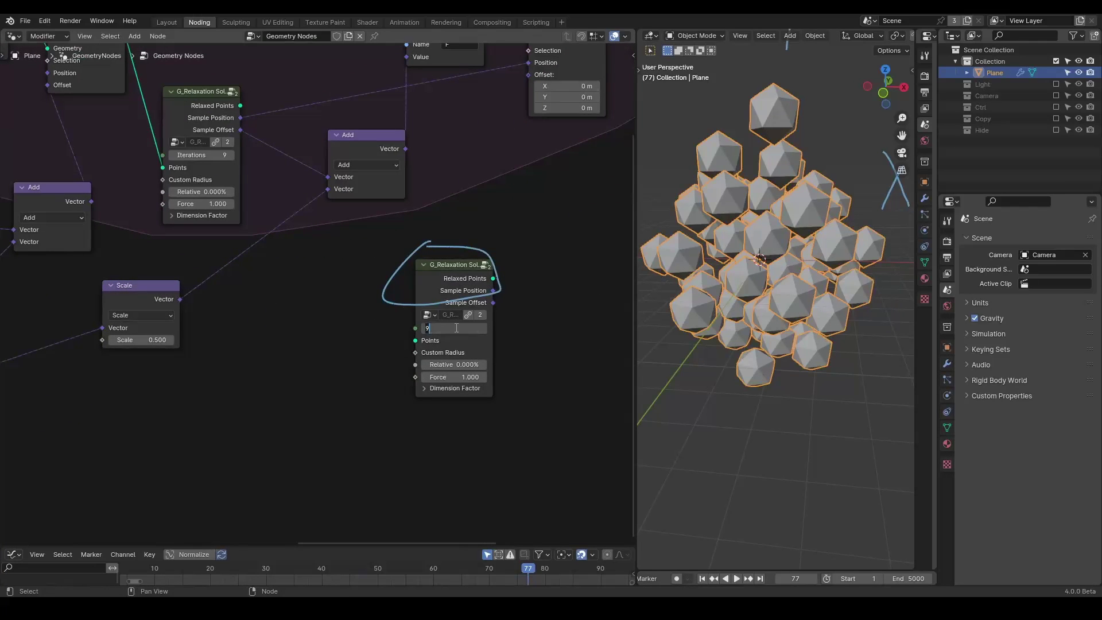
type("10000")
key("Return")
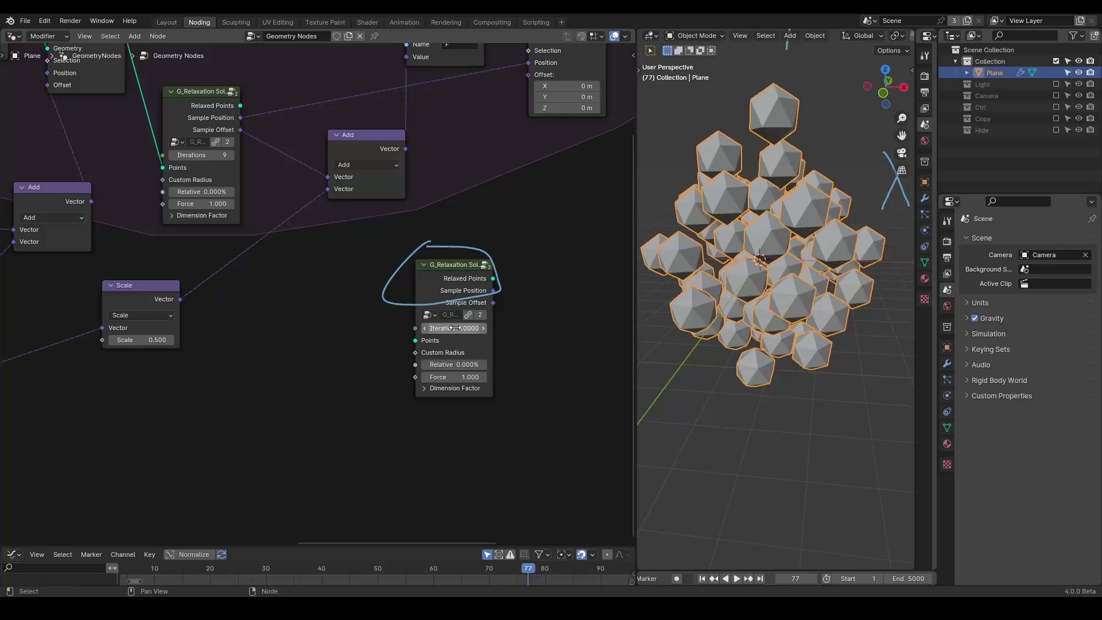
Step: Annotate beside the duplicated solver, then erase the annotations and delete the duplicate
middle_click_drag(435, 302, 389, 296)
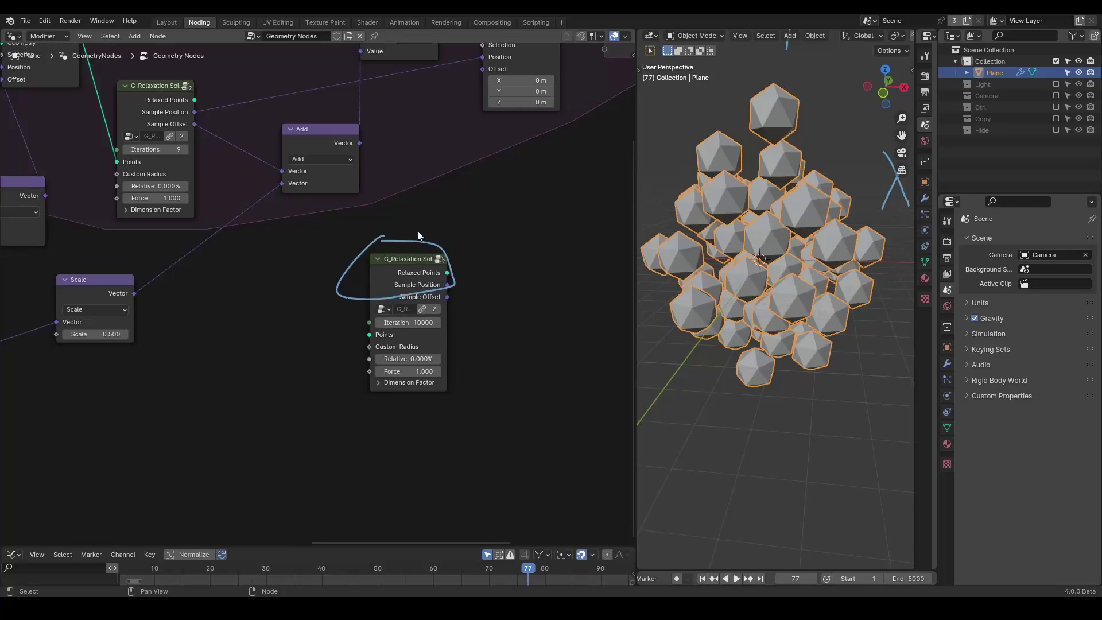
middle_click_drag(475, 306, 447, 305)
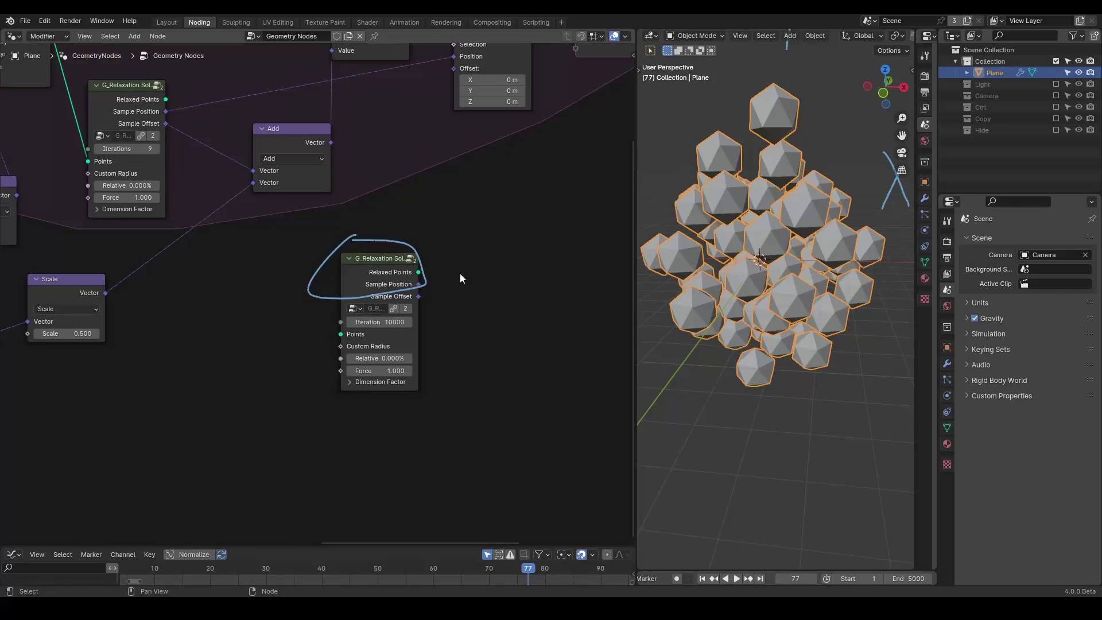
left_click_drag(480, 243, 466, 299)
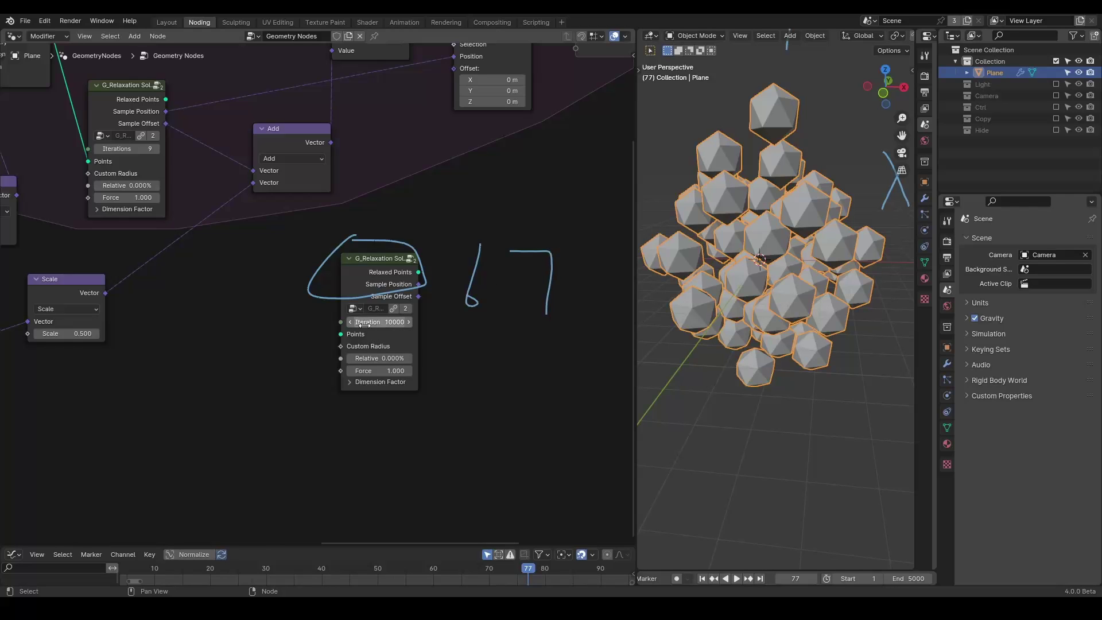
mouse_move(487, 208)
right_mouse_down()
mouse_move(216, 389)
mouse_move(534, 165)
mouse_move(504, 316)
right_mouse_up()
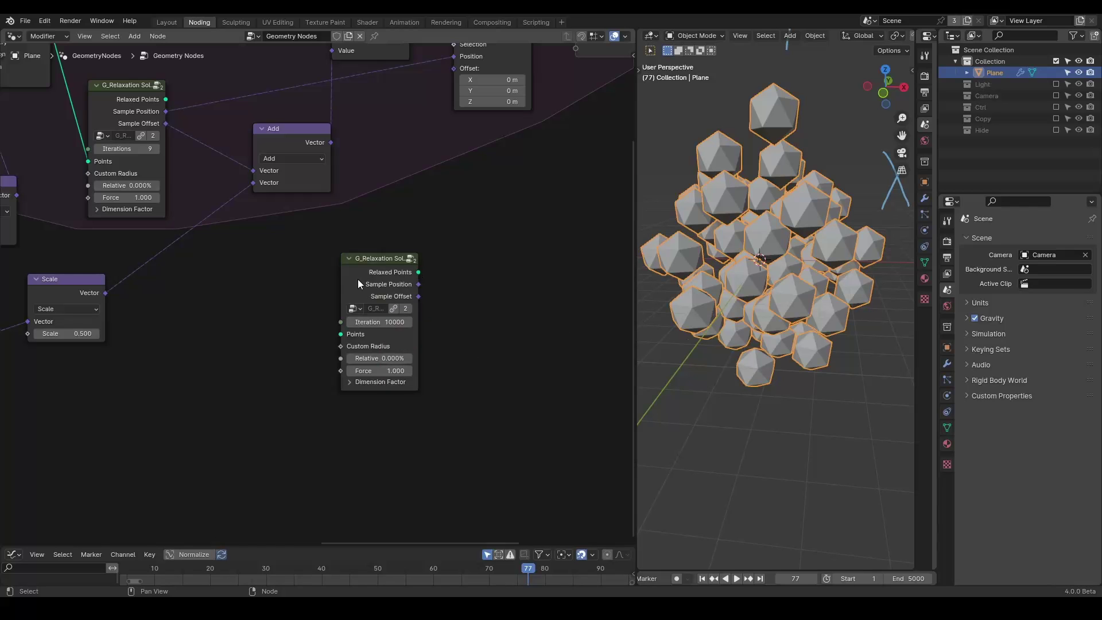
key("x")
middle_click_drag(347, 279, 485, 330)
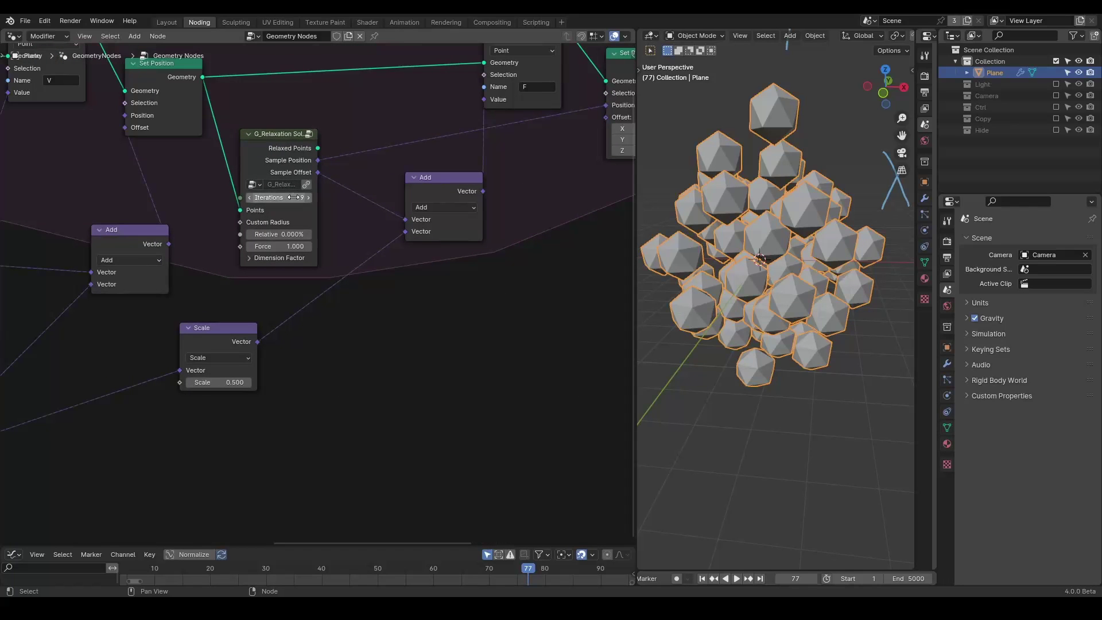
Step: Set the relaxation solver's Iterations to 4 and replay the simulation from the first frame to check the collisions
left_click_drag(306, 166, 331, 154)
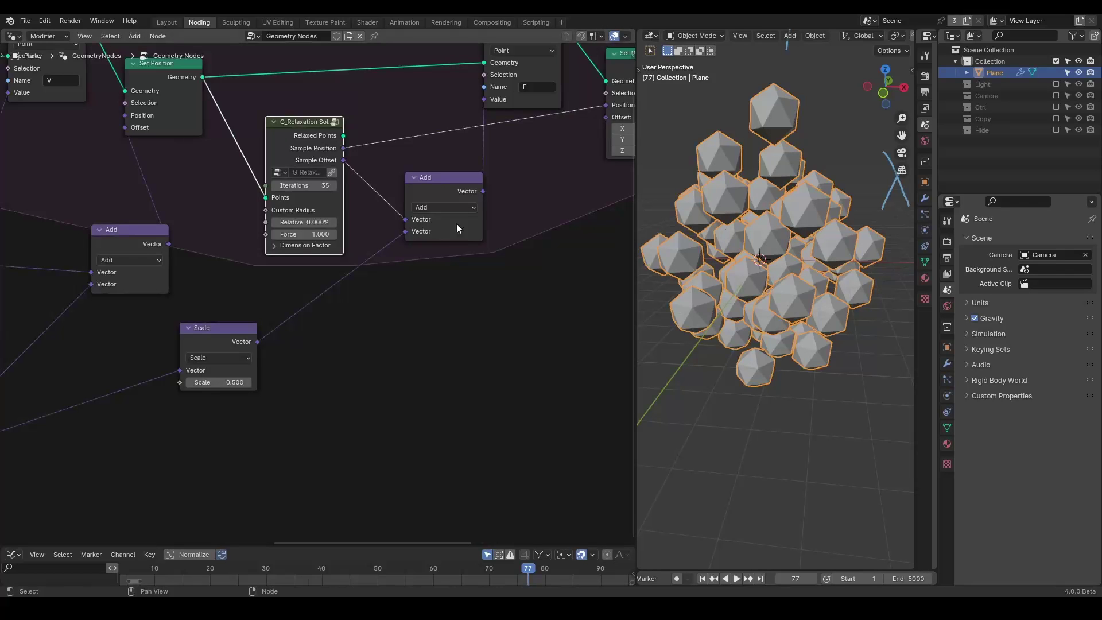
left_click(324, 185)
key("shift+Left")
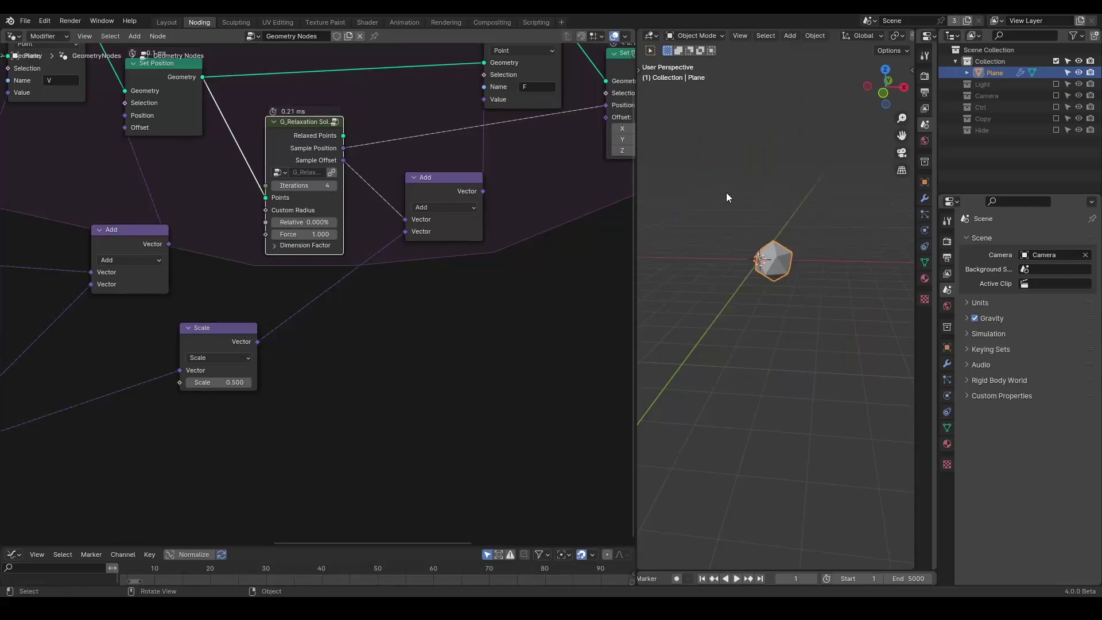
key("space")
key("space")
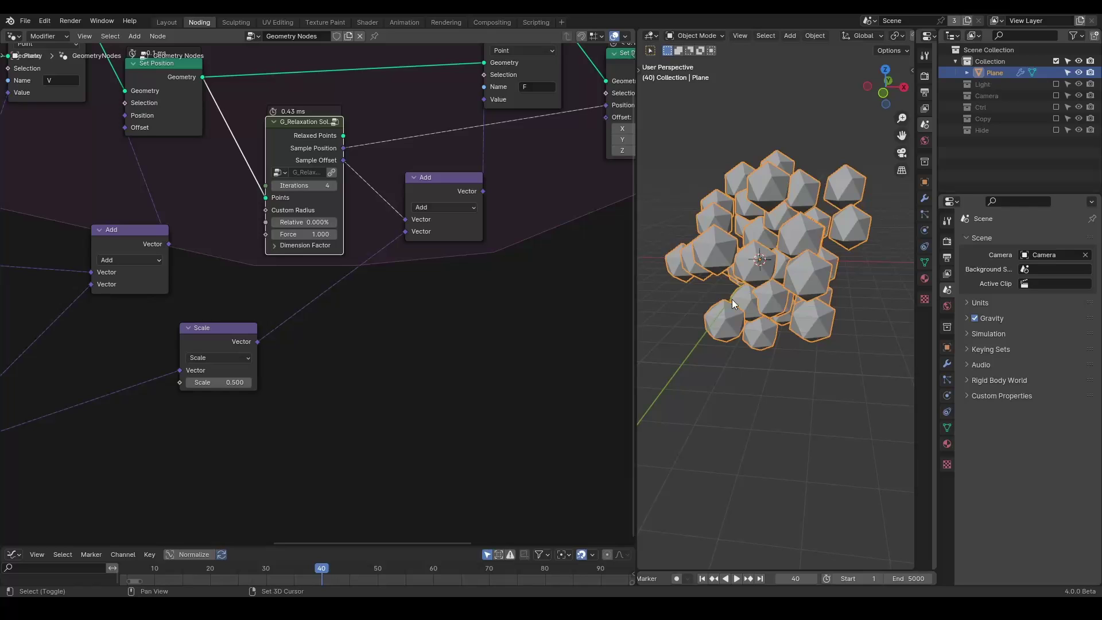
key("shift+Left")
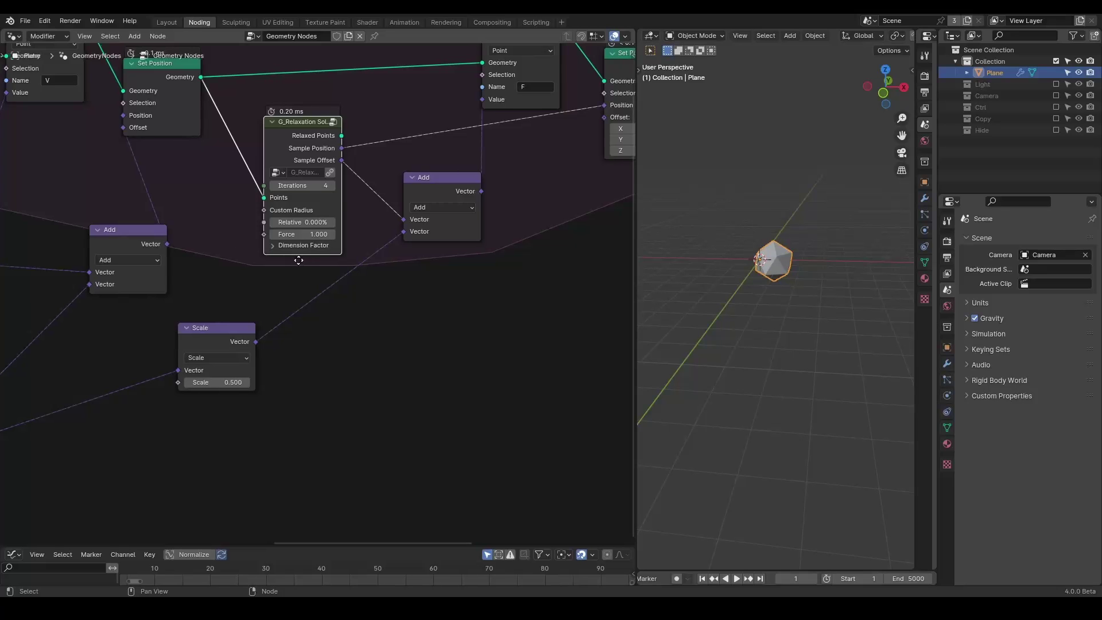
Step: Move the Store Named Attribute node for F and the nodes after it farther downstream of the relaxation solver
middle_click_drag(301, 261, 594, 282)
scroll(551, 278, "down", 4)
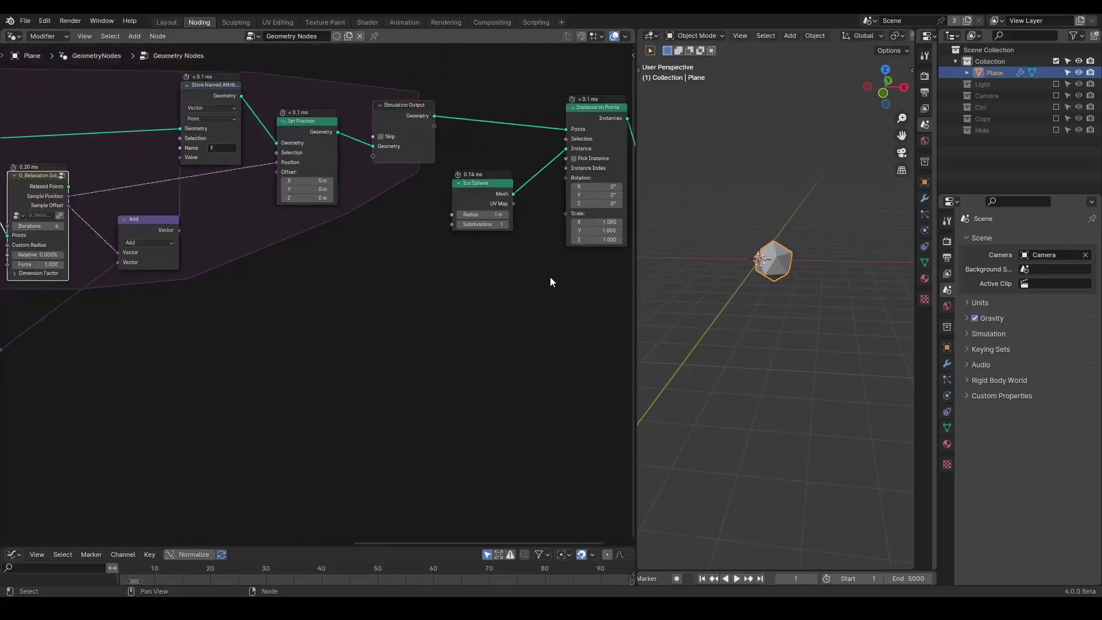
left_click_drag(241, 129, 605, 303)
left_click_drag(250, 169, 338, 177)
scroll(385, 246, "up", 3)
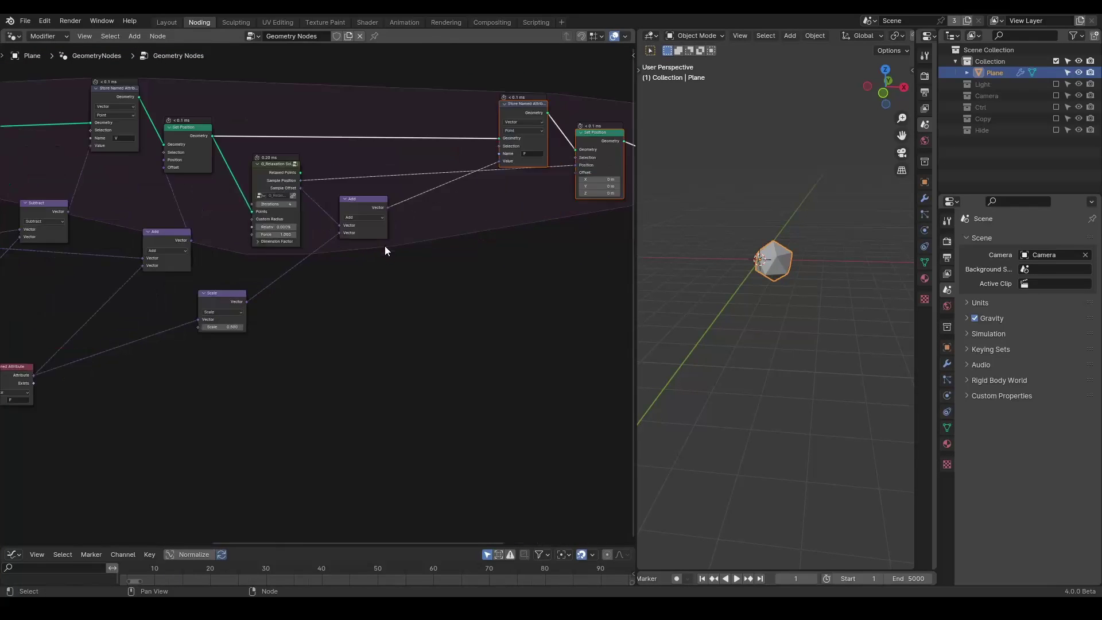
middle_click_drag(352, 258, 418, 266)
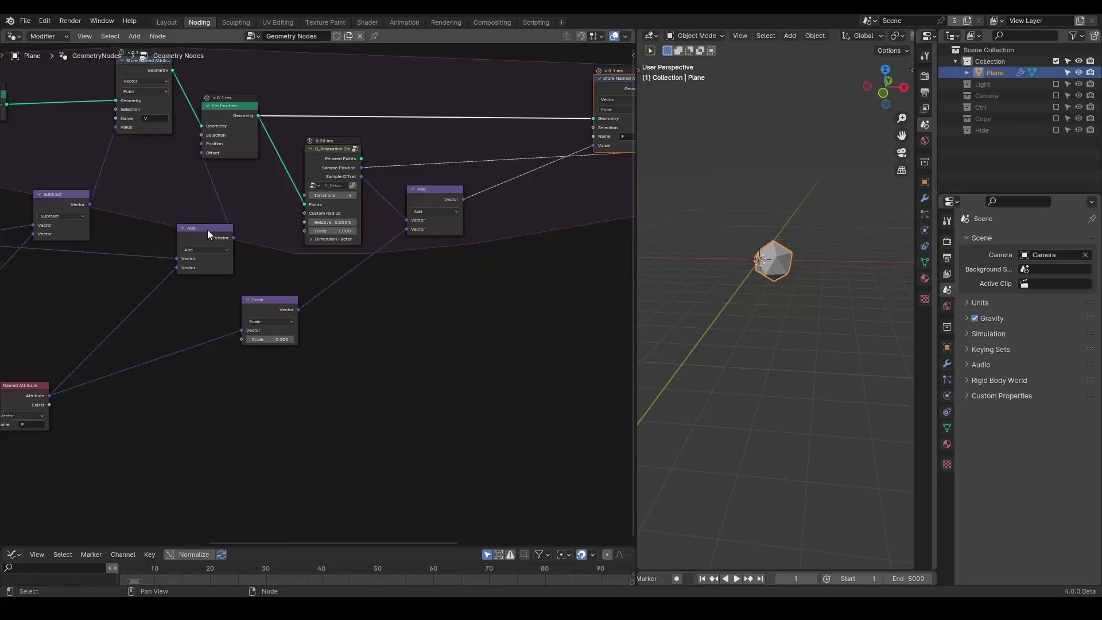
Step: Space out the offset Add, Subtract, V Store Named Attribute and first Set Position nodes before the solver
left_click_drag(208, 230, 305, 261)
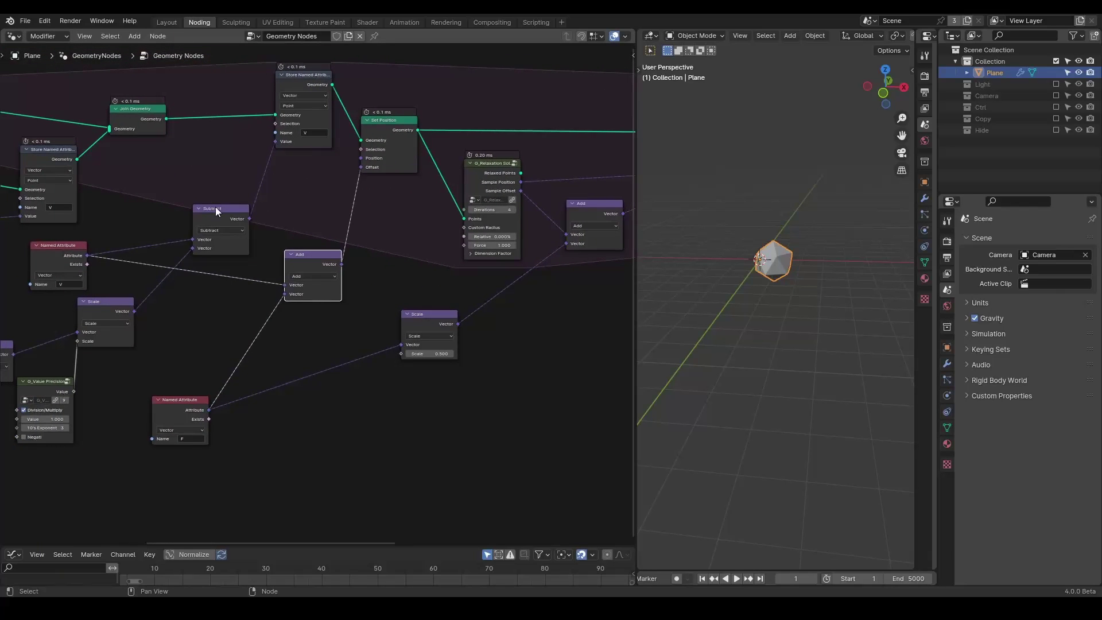
left_click_drag(215, 211, 167, 209)
left_click_drag(310, 88, 258, 99)
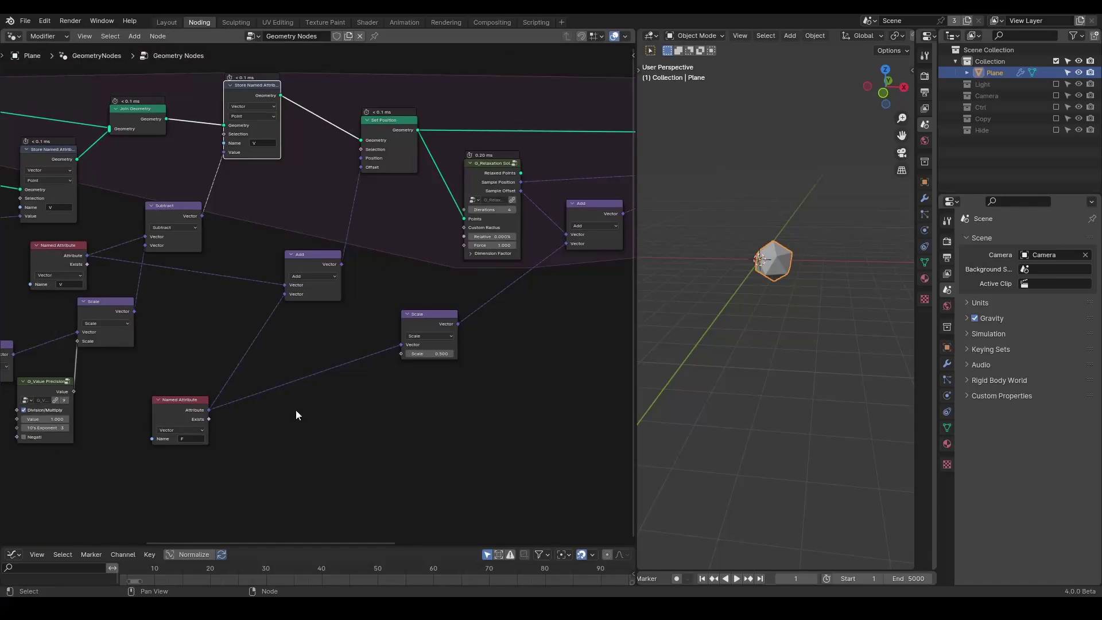
middle_click_drag(288, 322, 95, 343)
left_click_drag(118, 264, 119, 210)
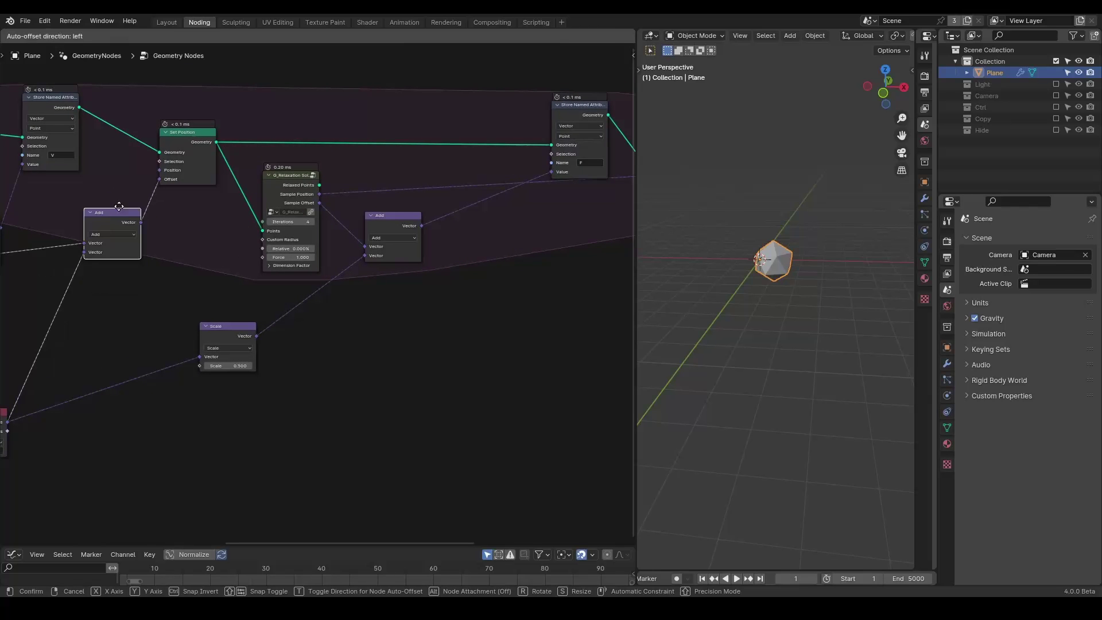
left_click_drag(197, 133, 217, 117)
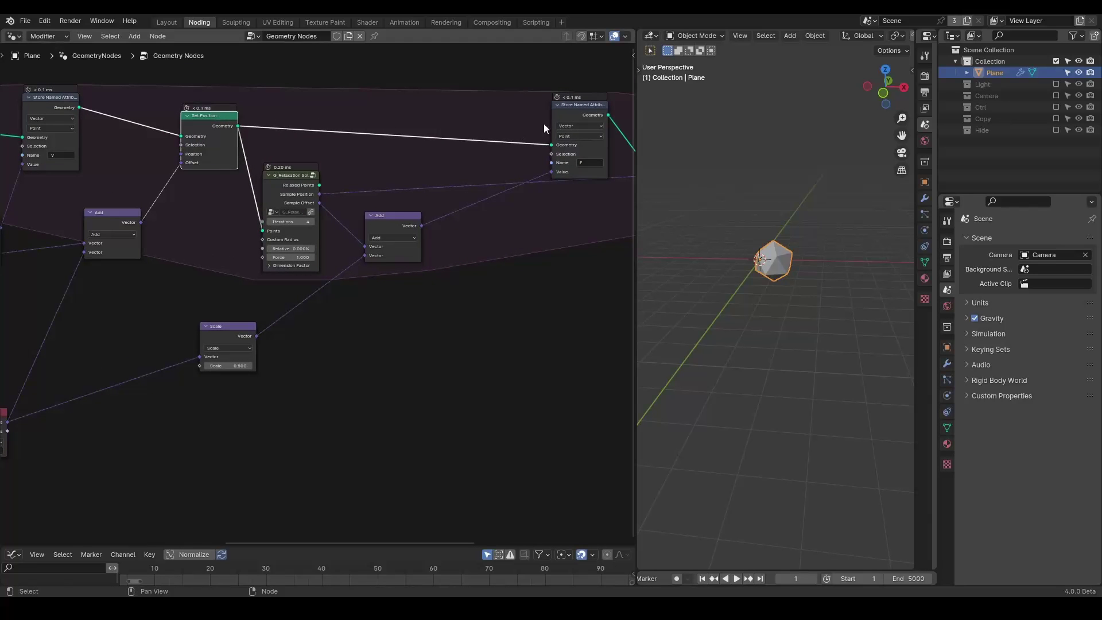
Step: Shift the relaxation solver, its following Add node and the 0.500 Scale node farther downstream
left_click_drag(403, 161, 300, 269)
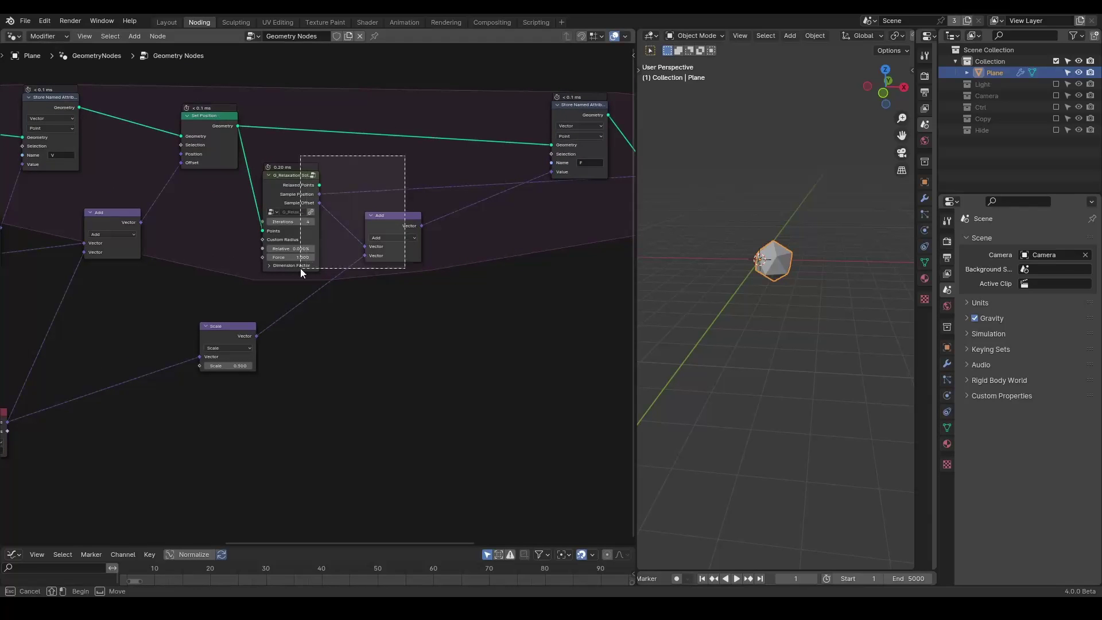
left_click_drag(291, 192, 374, 188)
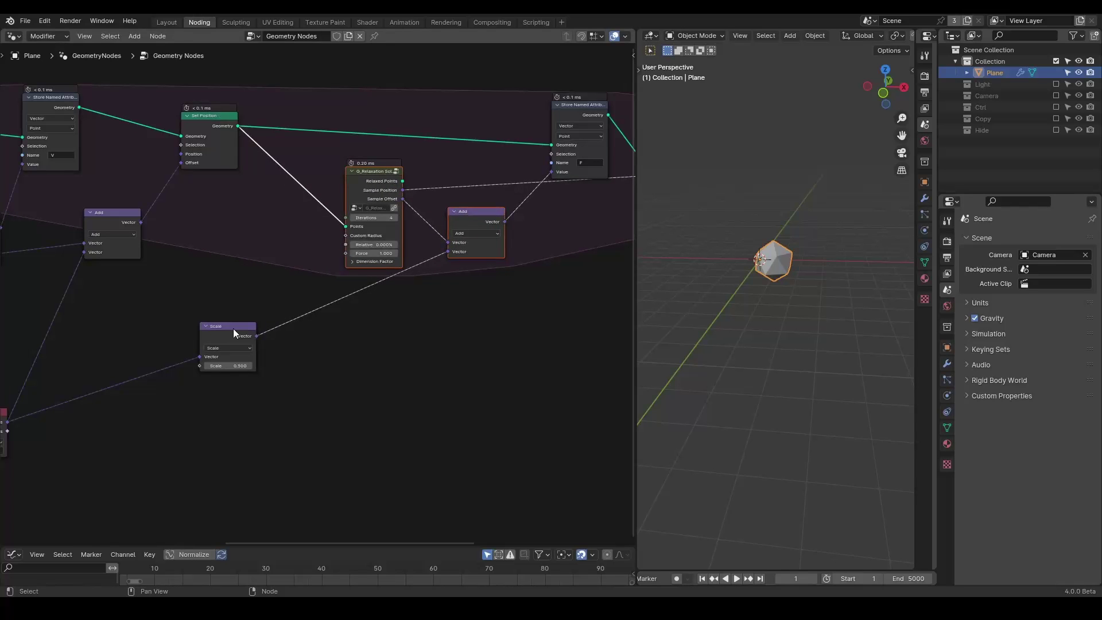
left_click_drag(233, 328, 294, 334)
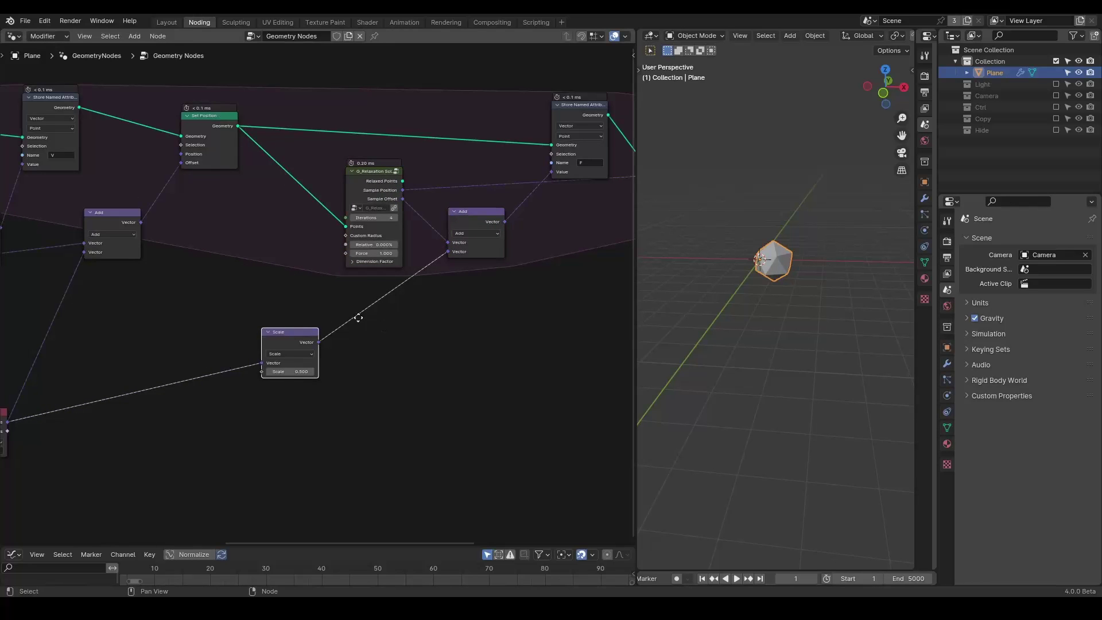
Step: Set the relaxation solver's Force to 0.4 and replay the simulation twice to check the softer collisions
scroll(356, 317, "up", 3)
left_click(381, 180)
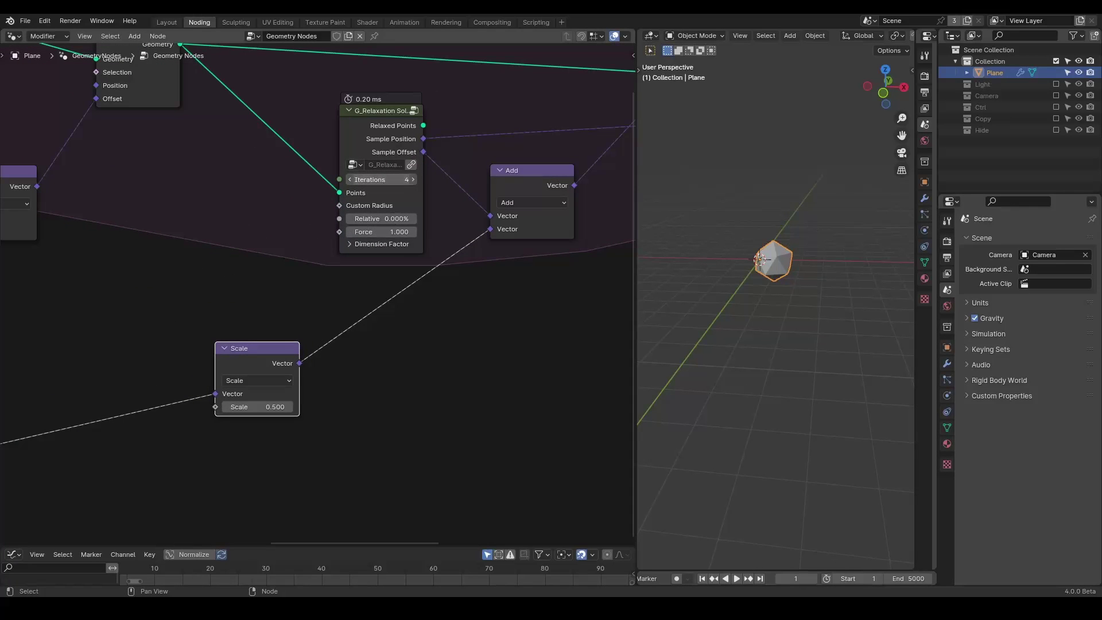
left_click(377, 232)
type("0.4")
key("Return")
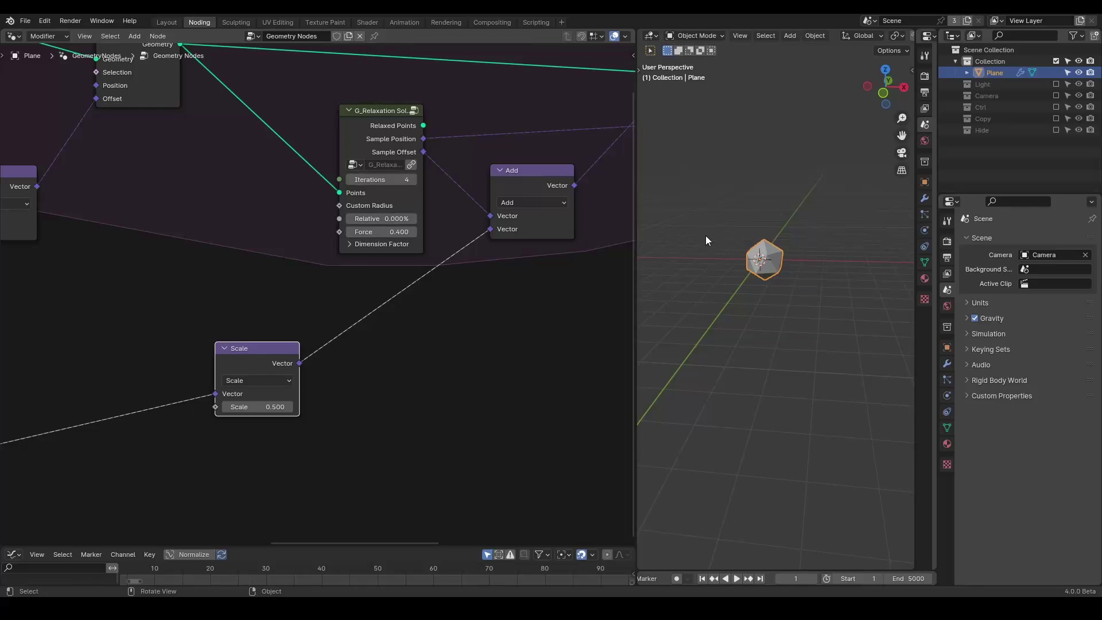
key("space")
key("space")
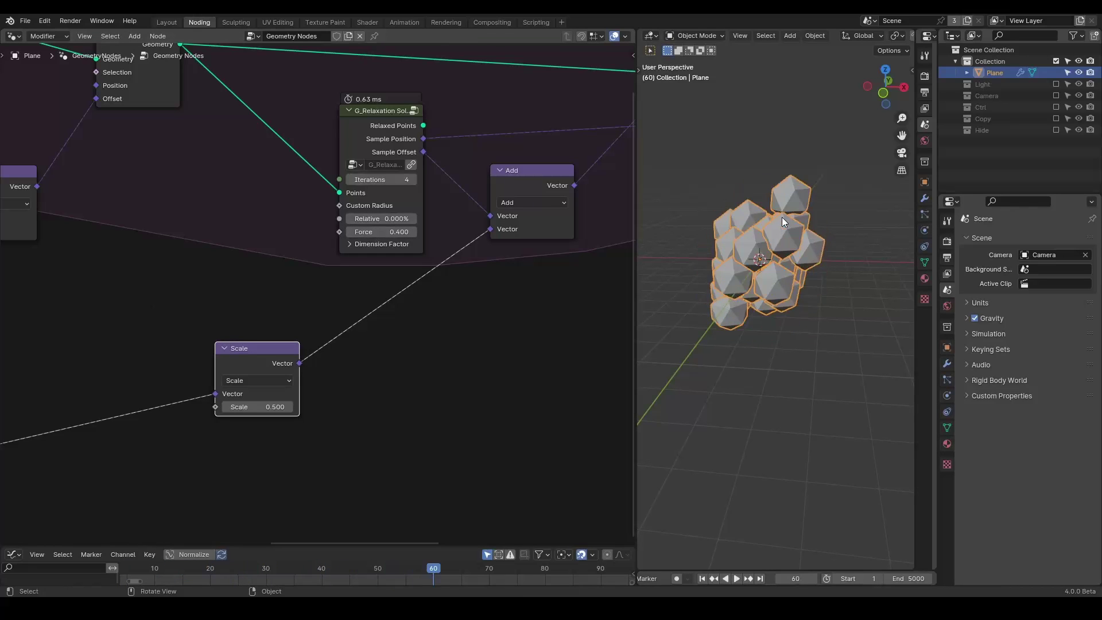
key("shift+Left")
key("space")
key("space")
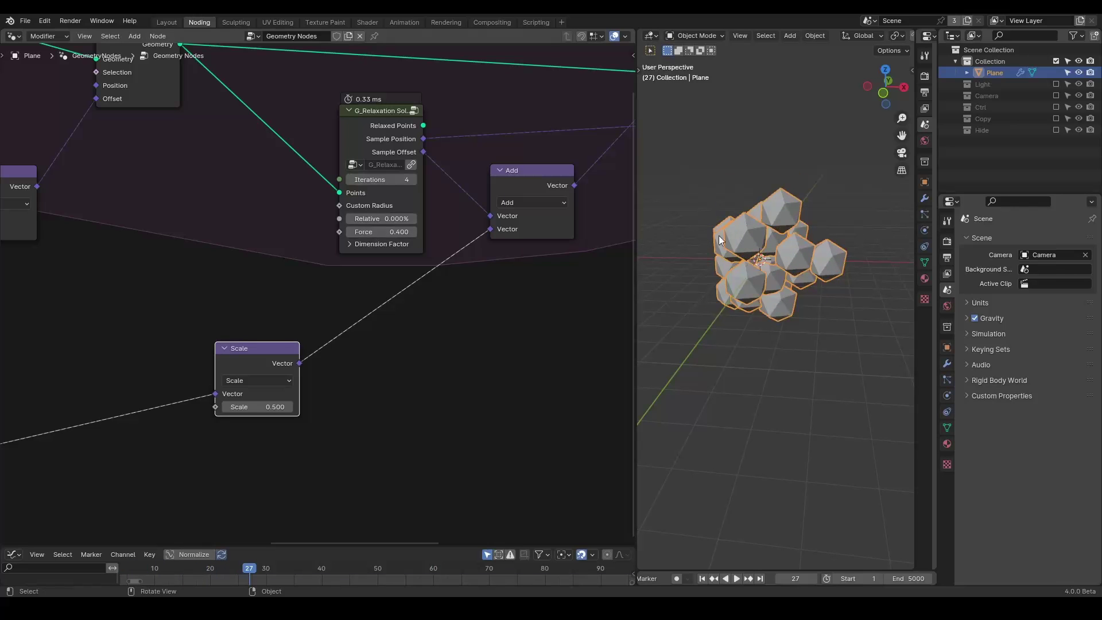
Step: Move the F Named Attribute node closer to the offset Add node and nudge the Add node after the solver
middle_click_drag(330, 304, 555, 266)
scroll(554, 267, "down", 7)
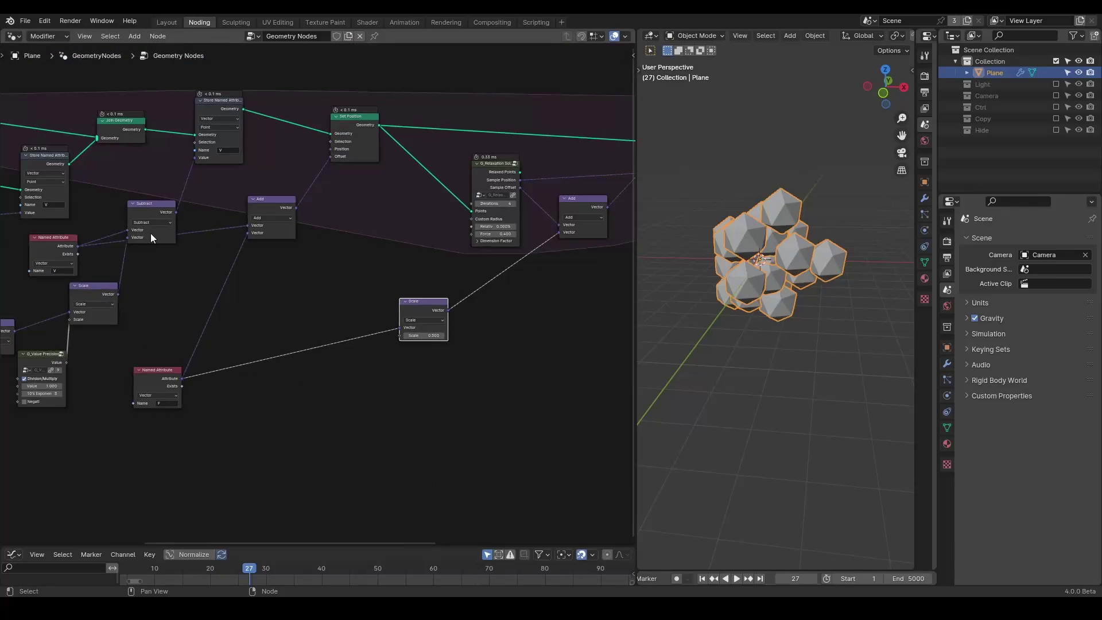
middle_click_drag(195, 259, 302, 225)
scroll(272, 293, "up", 1)
middle_click_drag(195, 347, 192, 312)
left_click_drag(83, 358, 131, 308)
middle_click_drag(473, 222, 328, 267)
scroll(329, 267, "up", 3)
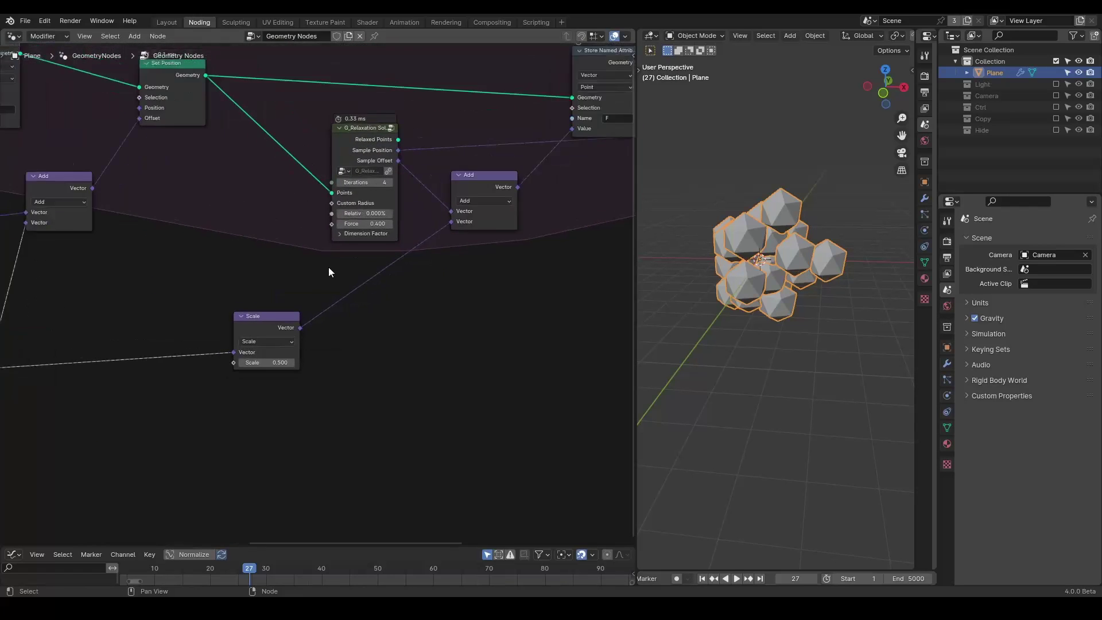
middle_click_drag(486, 159, 359, 219)
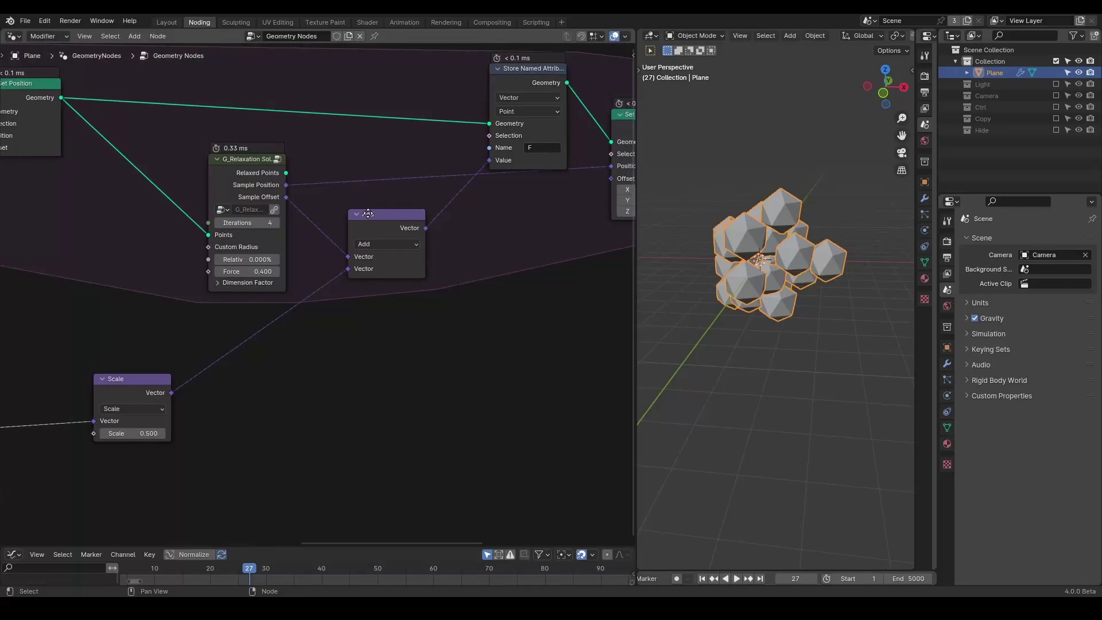
left_click_drag(359, 218, 376, 225)
middle_click_drag(181, 305, 452, 196)
scroll(177, 174, "down", 2)
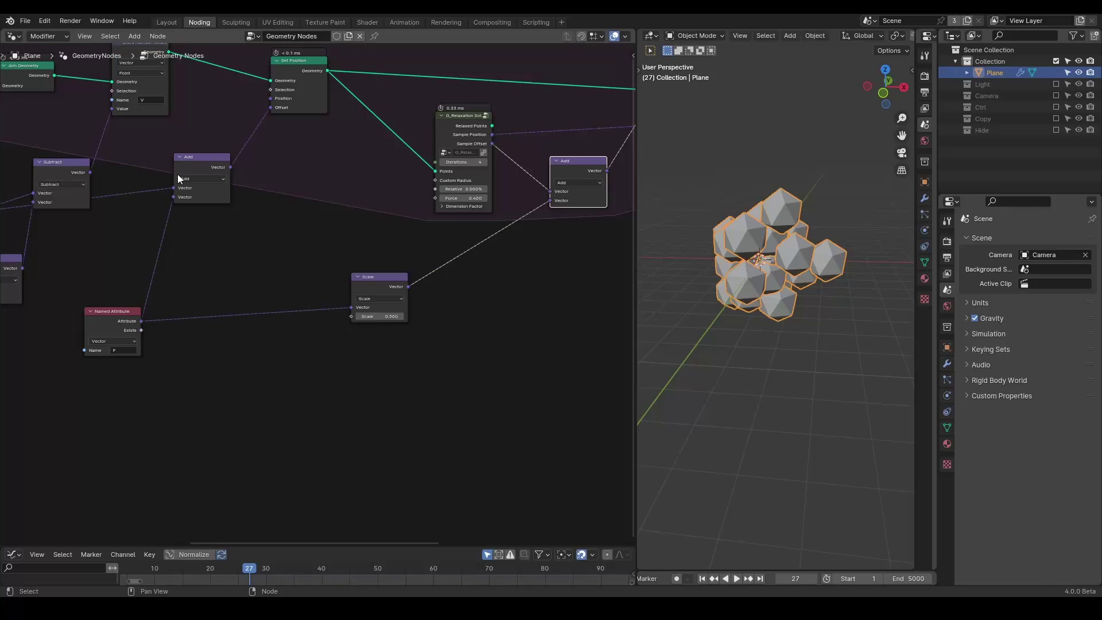
middle_click_drag(399, 118, 319, 182)
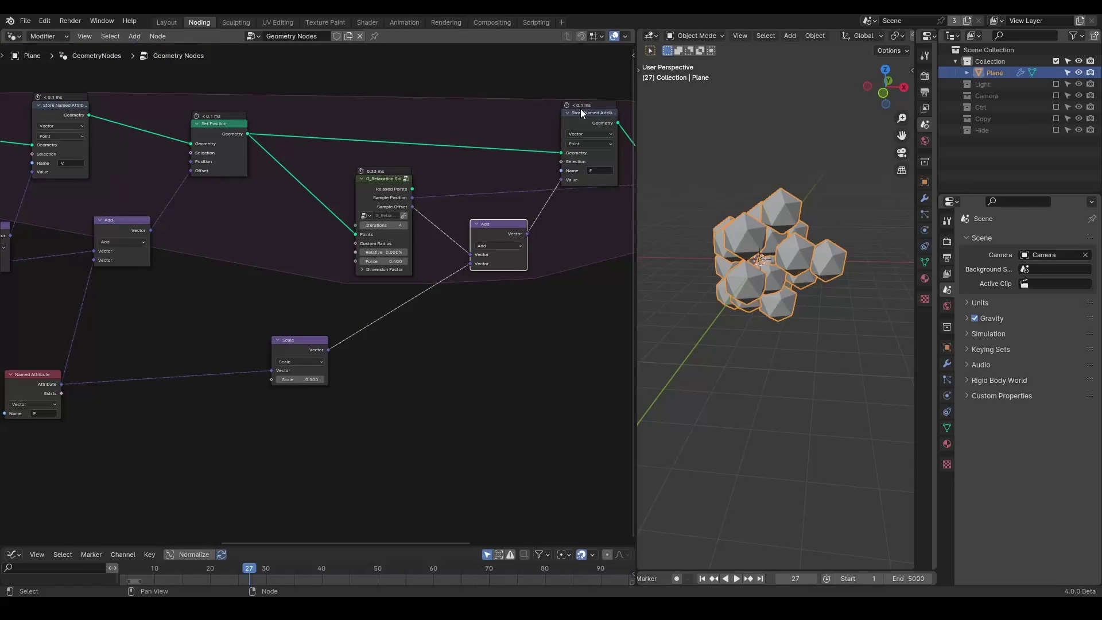
Step: Insert the F Store Named Attribute node between the V store and Set Position, and feed its Value from the Scale node
left_click_drag(580, 109, 38, 87)
left_click_drag(171, 370, 212, 150)
left_click(436, 339)
left_click_drag(437, 335, 210, 150)
Step: Move the Scale node beside the F Named Attribute, make room around it, and connect F directly to the Add node after the solver
left_click_drag(158, 358, 71, 401)
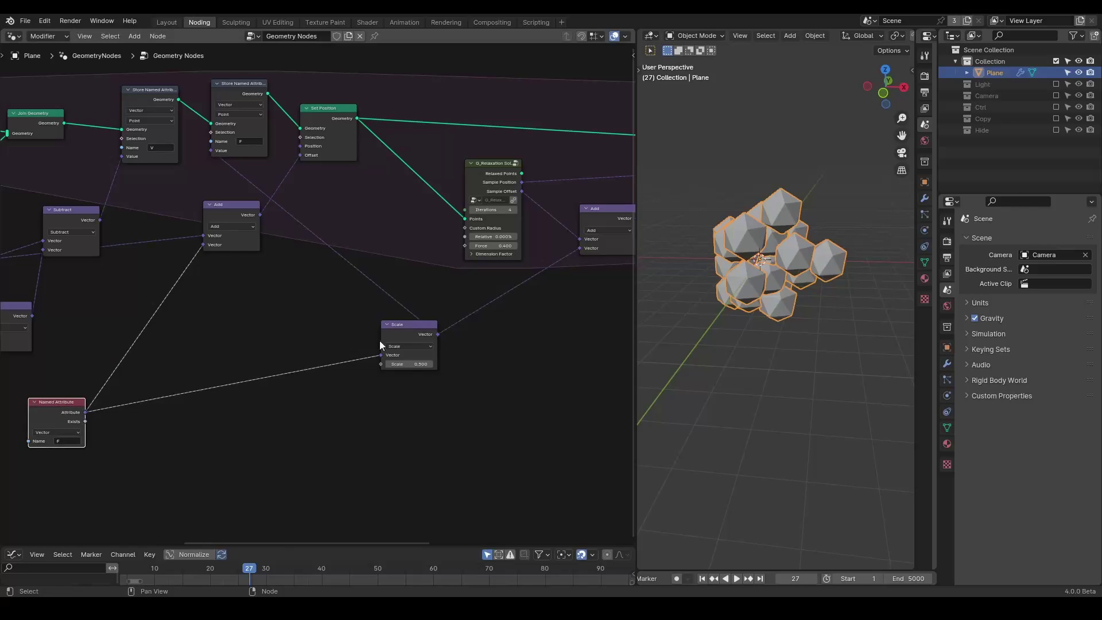
left_click_drag(380, 345, 112, 328)
left_click_drag(350, 74, 238, 211)
left_click_drag(238, 212, 326, 212)
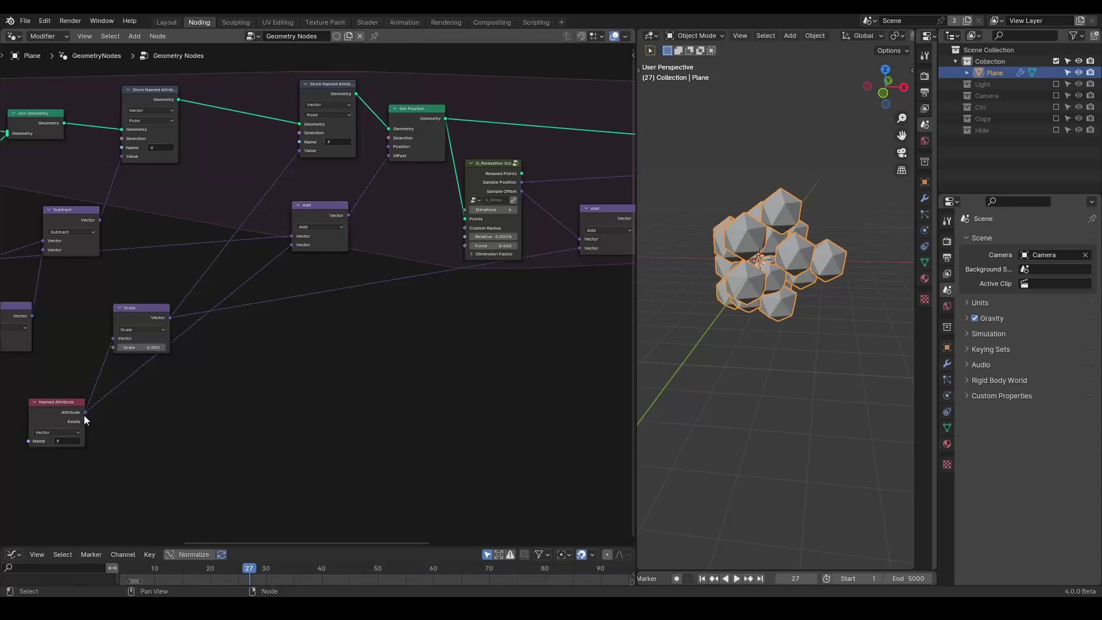
left_click_drag(84, 415, 584, 246)
middle_click_drag(319, 317, 371, 293)
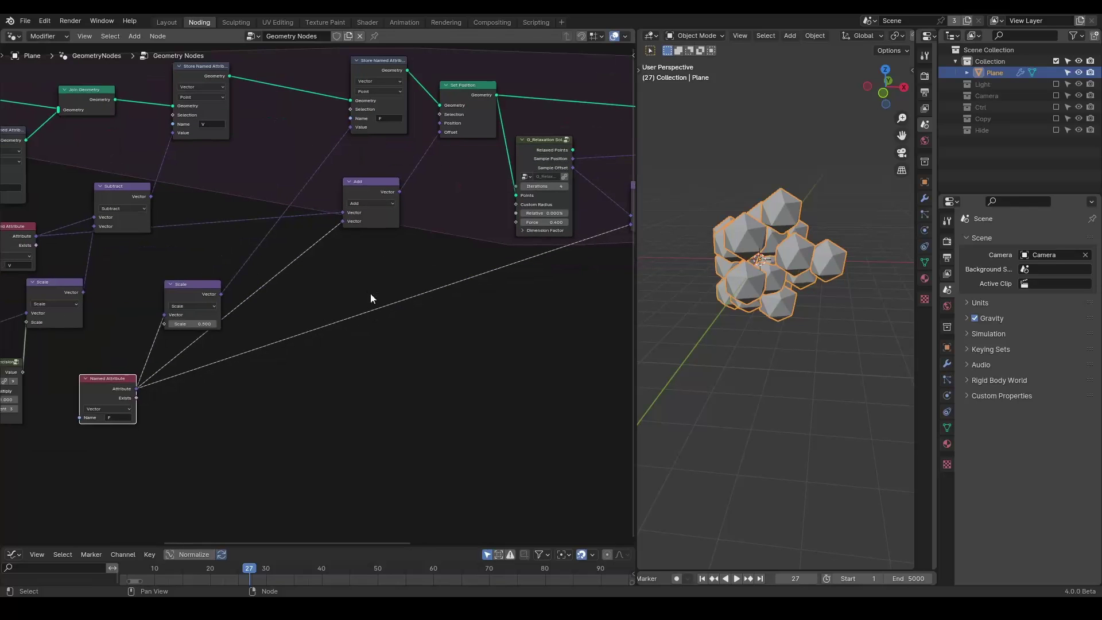
Step: Replay the simulation from the first frame to examine how the rewired F damping affects the collisions
key("shift+Left")
key("space")
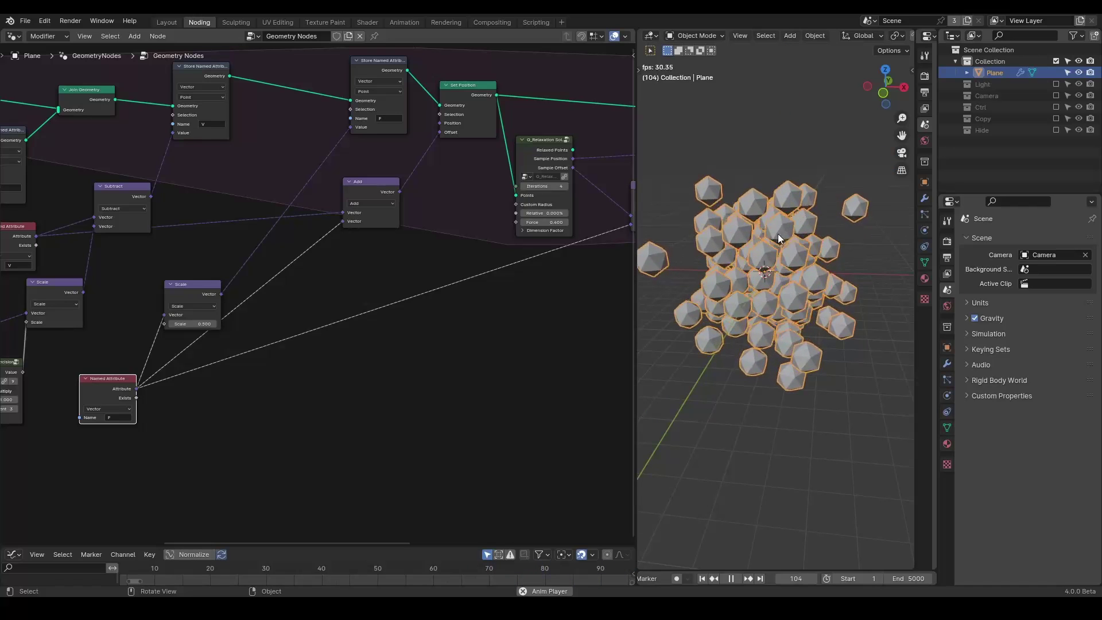
scroll(776, 266, "down", 2)
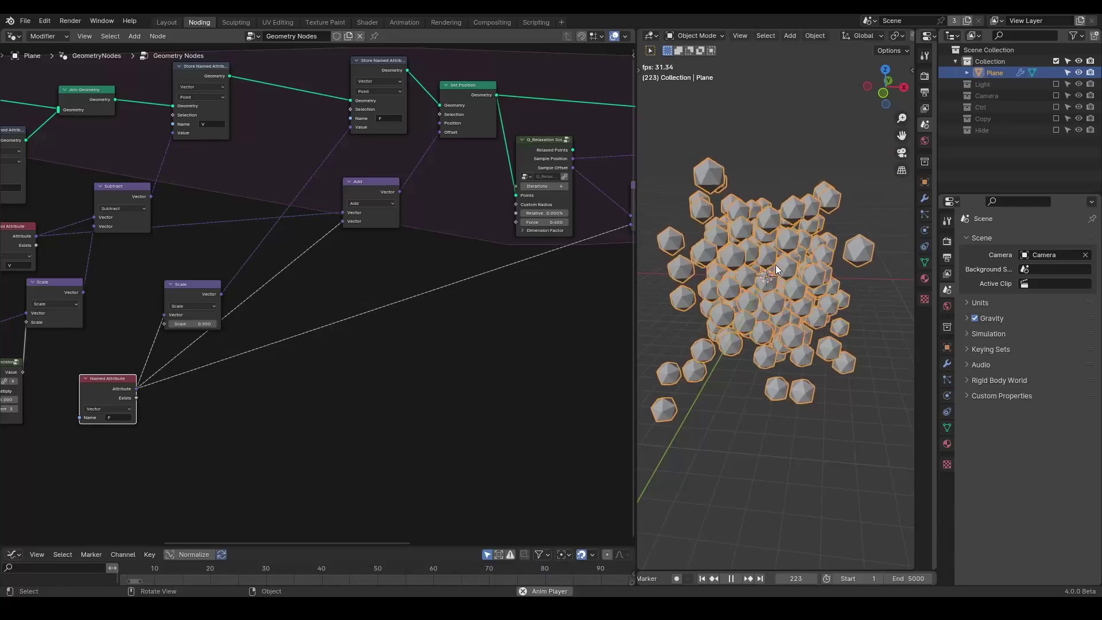
key("Escape")
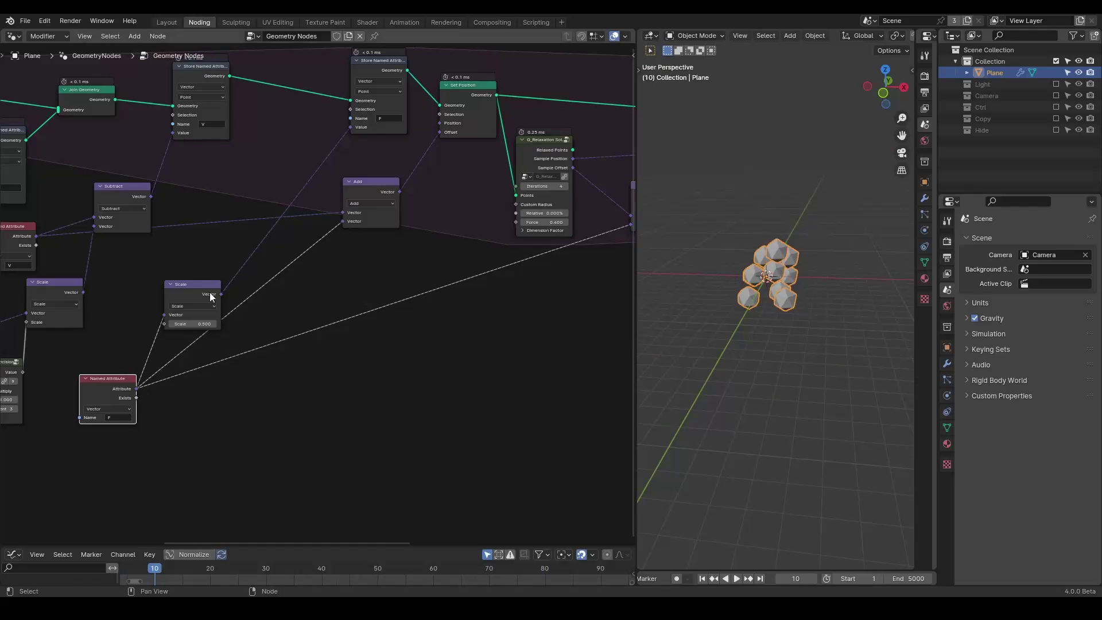
Step: Reposition the emitter's V Store Named Attribute and Random Value nodes, then briefly replay the simulation and return to the first frame
middle_click_drag(211, 296, 489, 261)
left_click_drag(282, 119, 222, 131)
left_click_drag(160, 174, 138, 217)
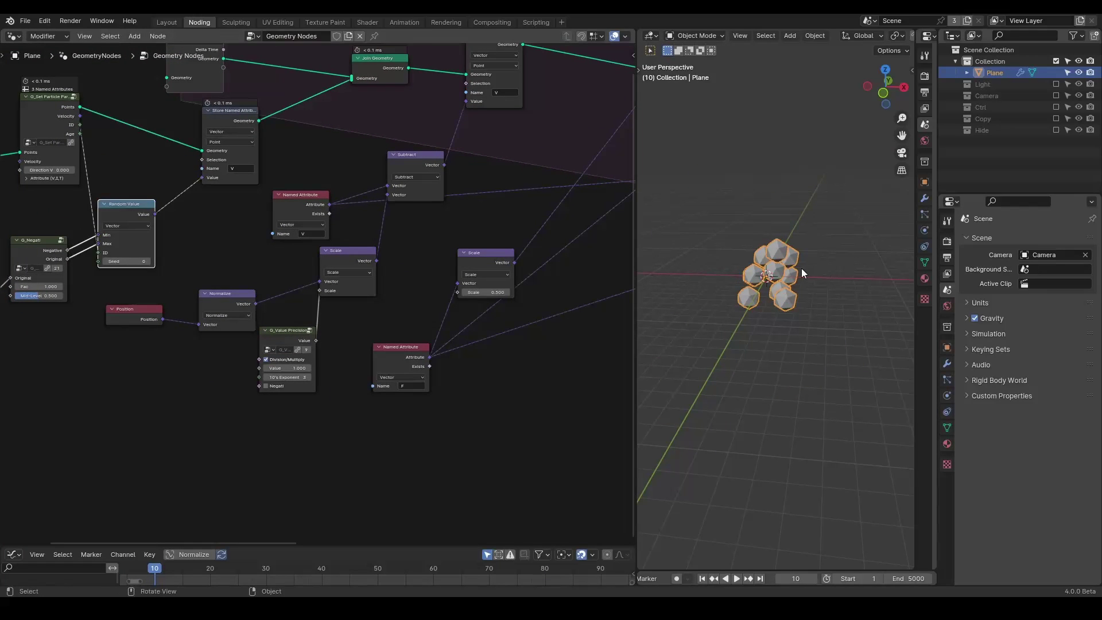
key("shift+Left")
key("space")
key("space")
key("shift+Left")
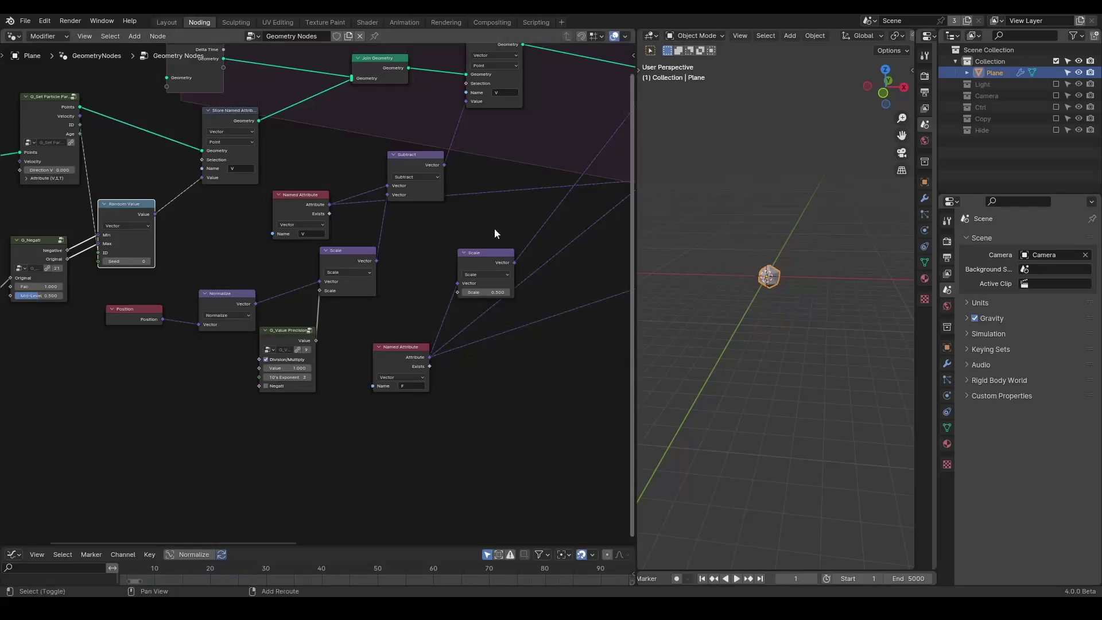
Step: Move the emitter's V Store Named Attribute node near Random Value and raise the Simulation Input node to free space before Join Geometry
middle_click_drag(262, 194, 459, 212)
left_click_drag(436, 143, 398, 170)
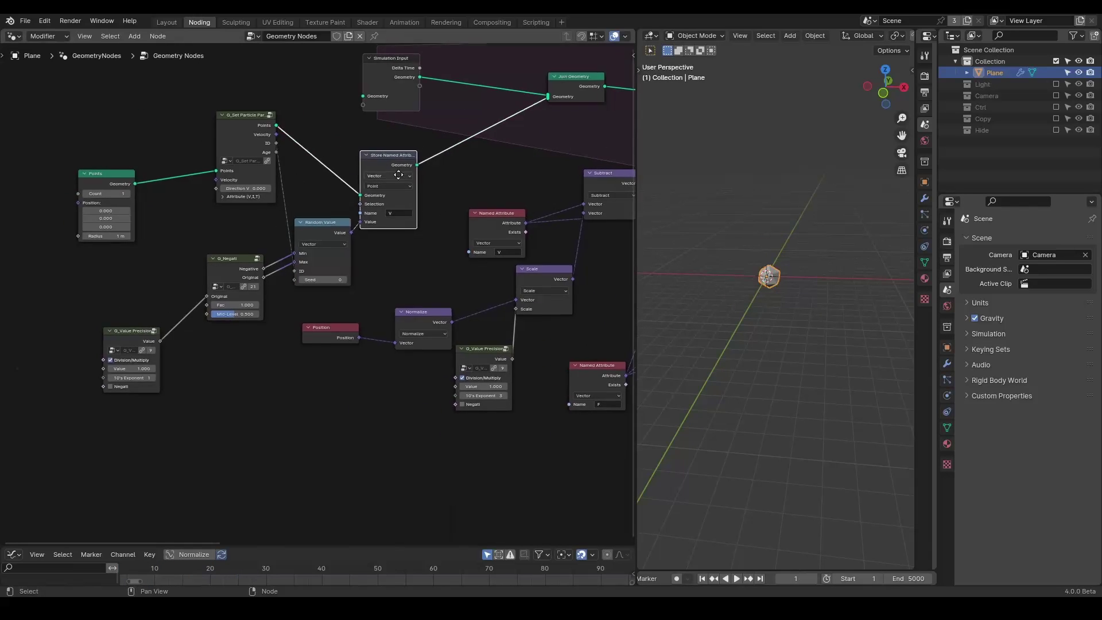
middle_click_drag(398, 174, 290, 394)
scroll(282, 321, "up", 1)
left_click_drag(275, 305, 340, 164)
scroll(335, 301, "up", 2)
middle_click_drag(335, 301, 403, 216)
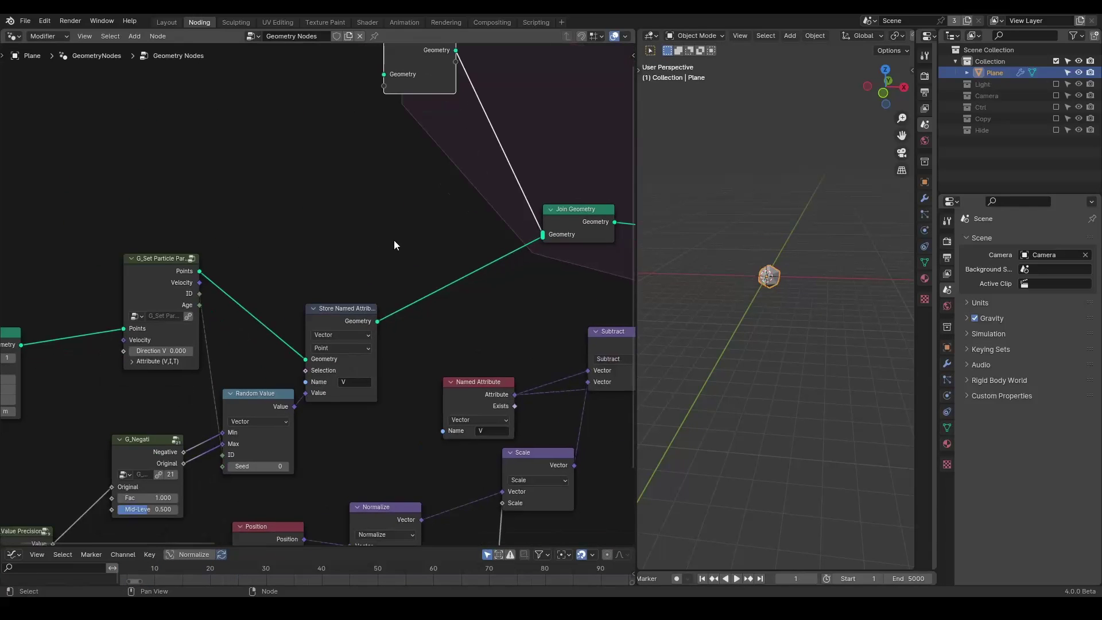
Step: Insert a Geometry Switch node between the emitter's Store Named Attribute node and Join Geometry, using its False input
key("shift+a")
type("swi")
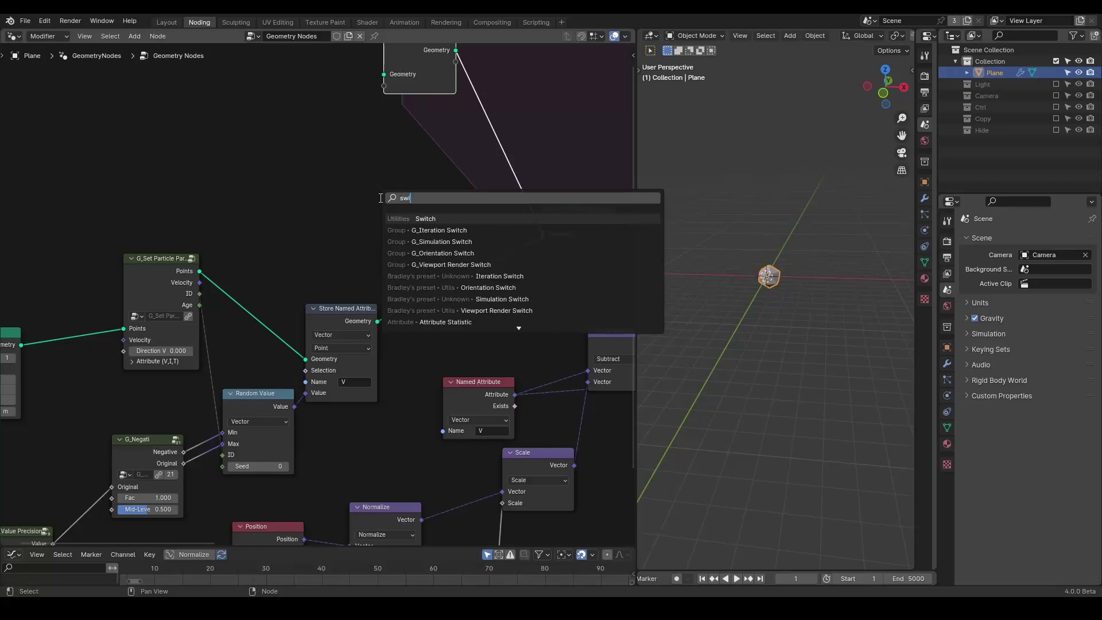
key("Return")
left_click(434, 243)
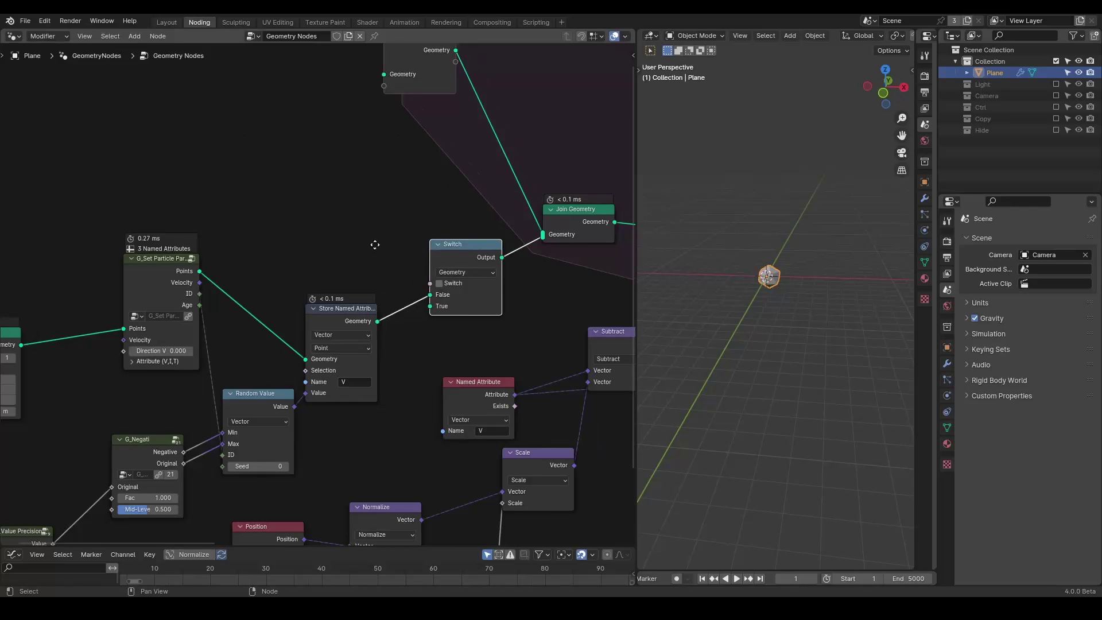
Step: Move the V Store Named Attribute link to the Switch's True input and add a G_Modulo Falloff group node above
scroll(374, 245, "up", 2)
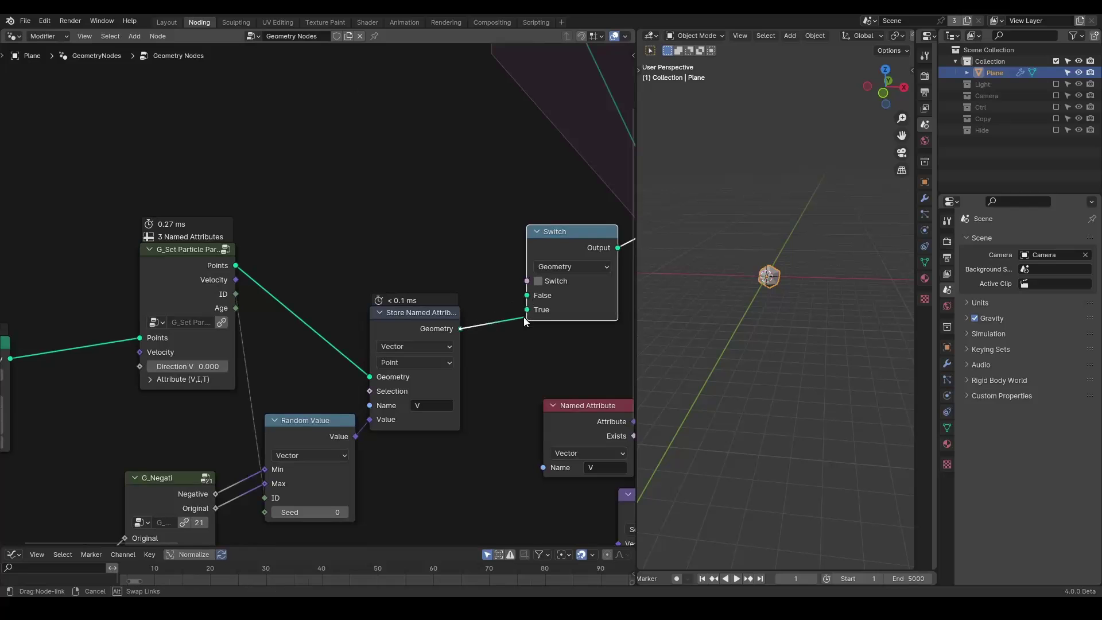
left_click_drag(529, 315, 528, 310)
key("shift+a")
type("mou")
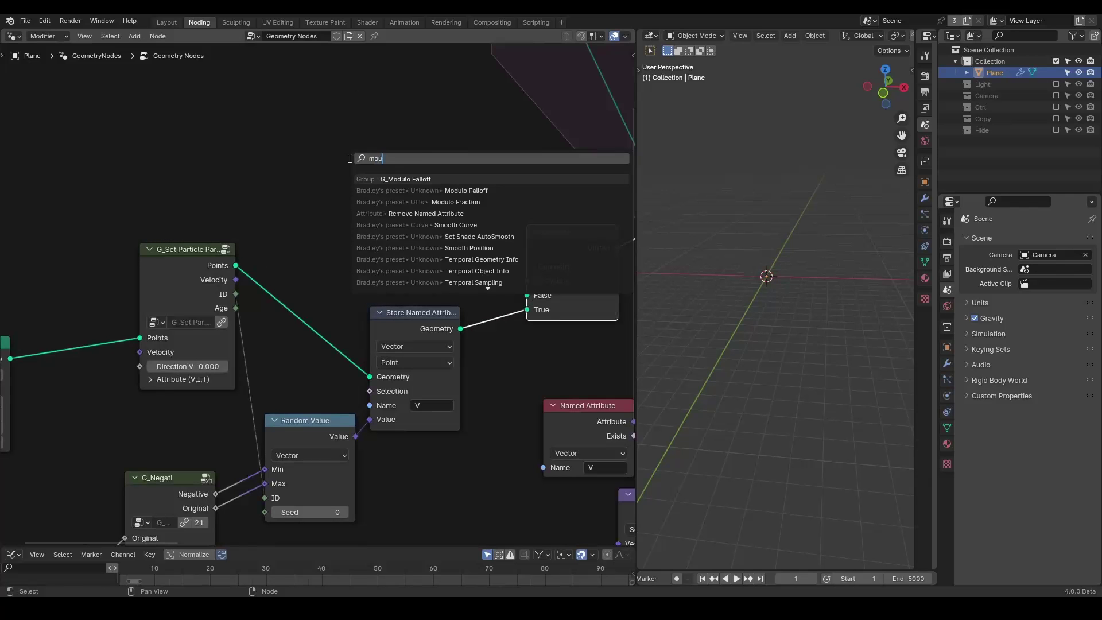
key("Return")
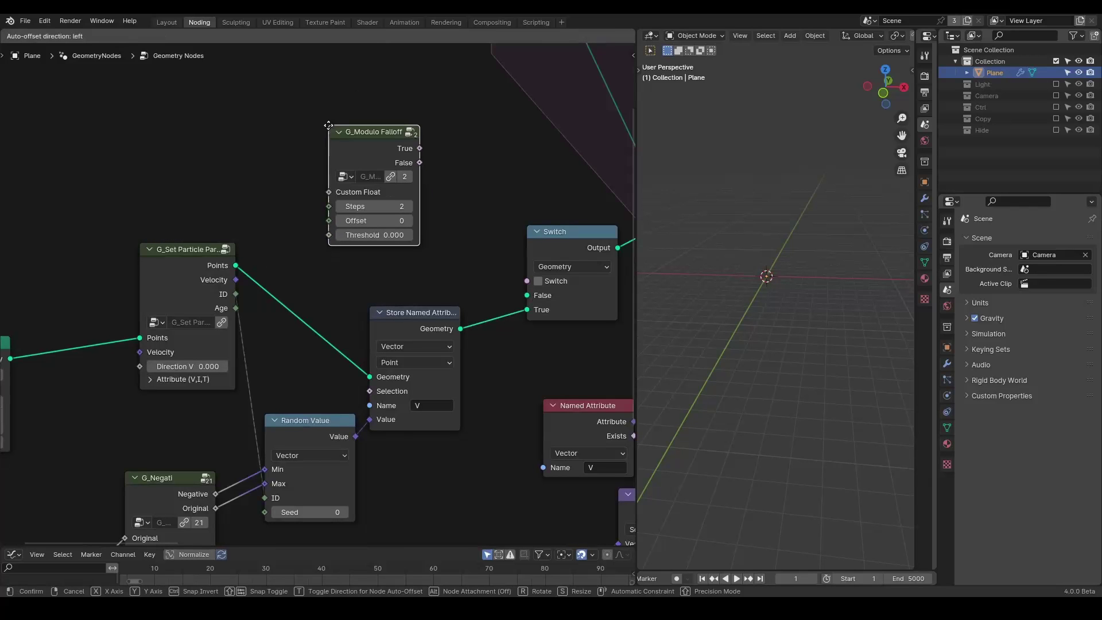
left_click(328, 124)
Step: Add a Scene Time node in the free space beside the G_Modulo Falloff node
middle_click_drag(296, 183, 346, 204)
key("shift+a")
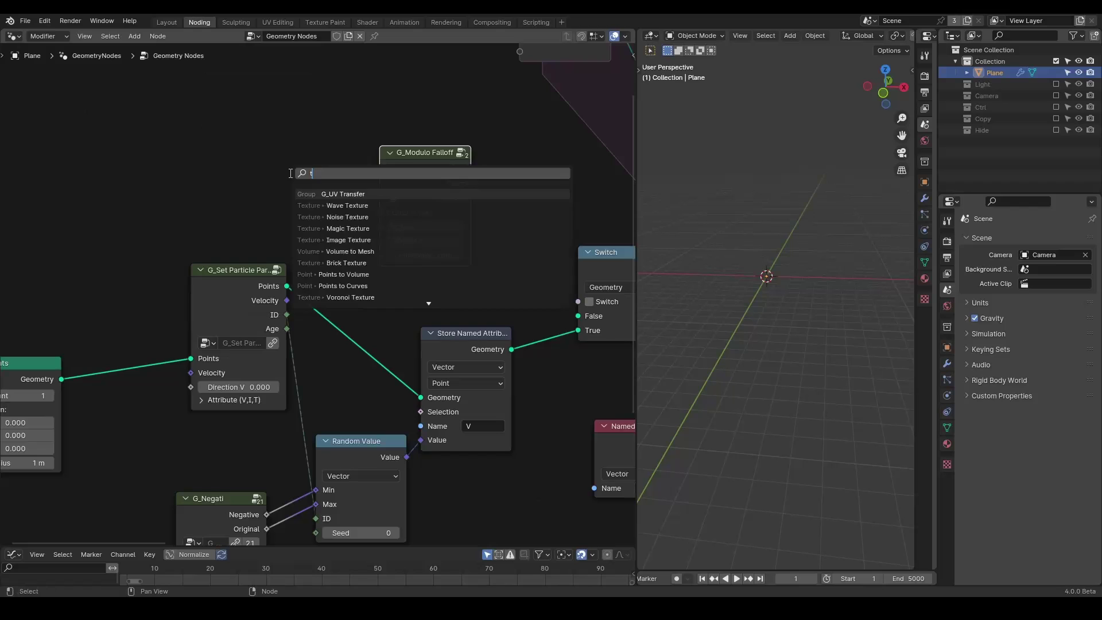
type("scene")
key("Return")
left_click(143, 103)
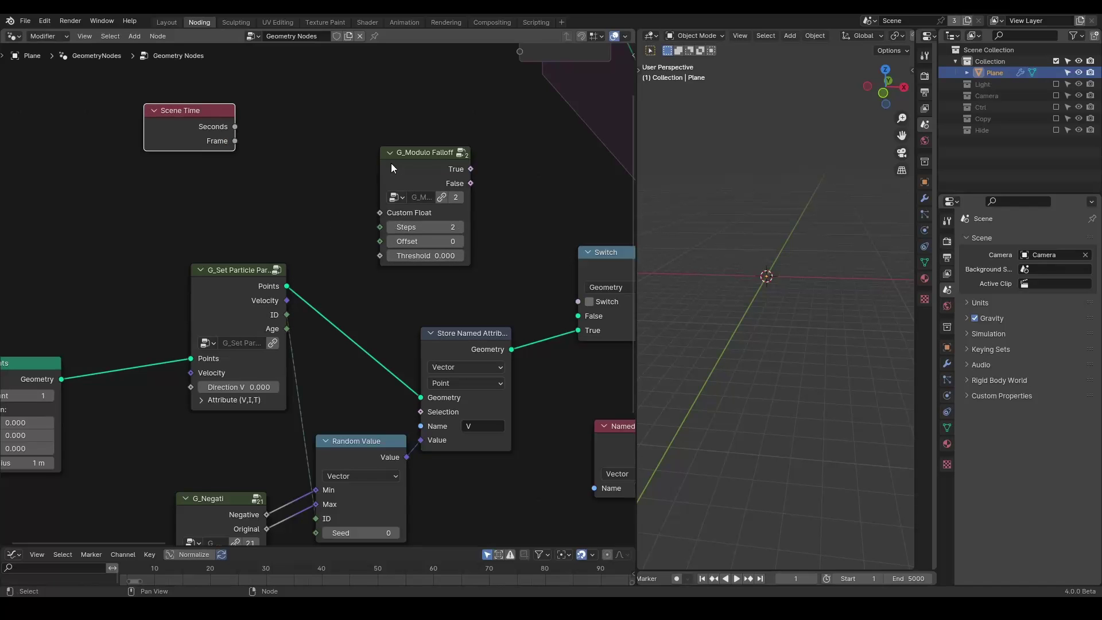
left_click_drag(379, 161, 468, 158)
middle_click_drag(460, 189, 408, 189)
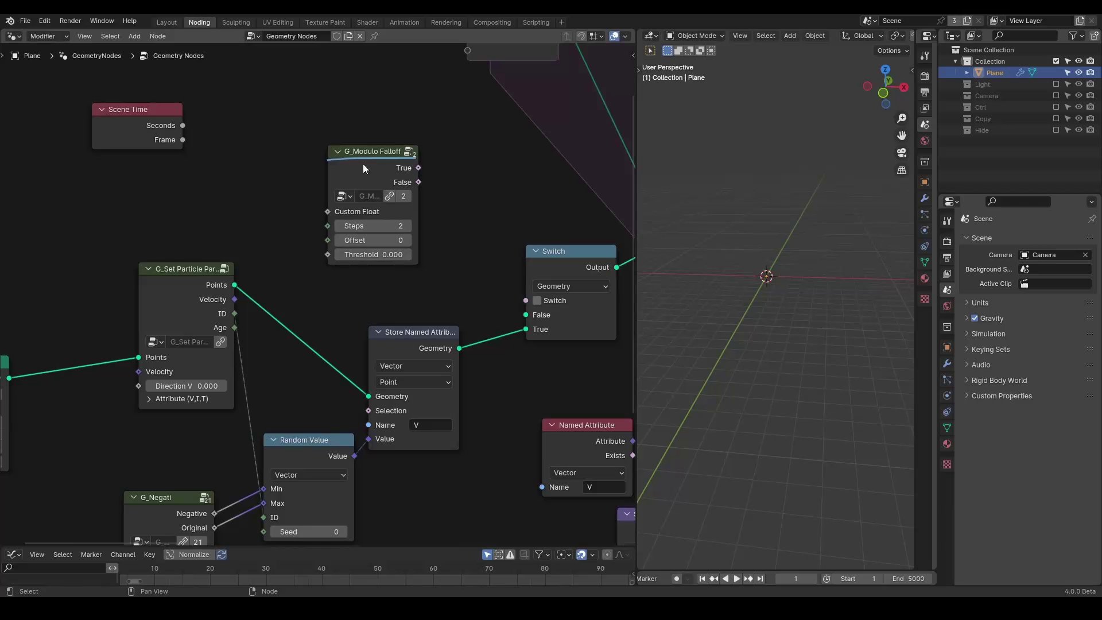
Step: Feed Scene Time's Frame output into a new Truncated Modulo math node with a second value of 15
middle_click_drag(274, 126, 287, 193)
key("shift+a")
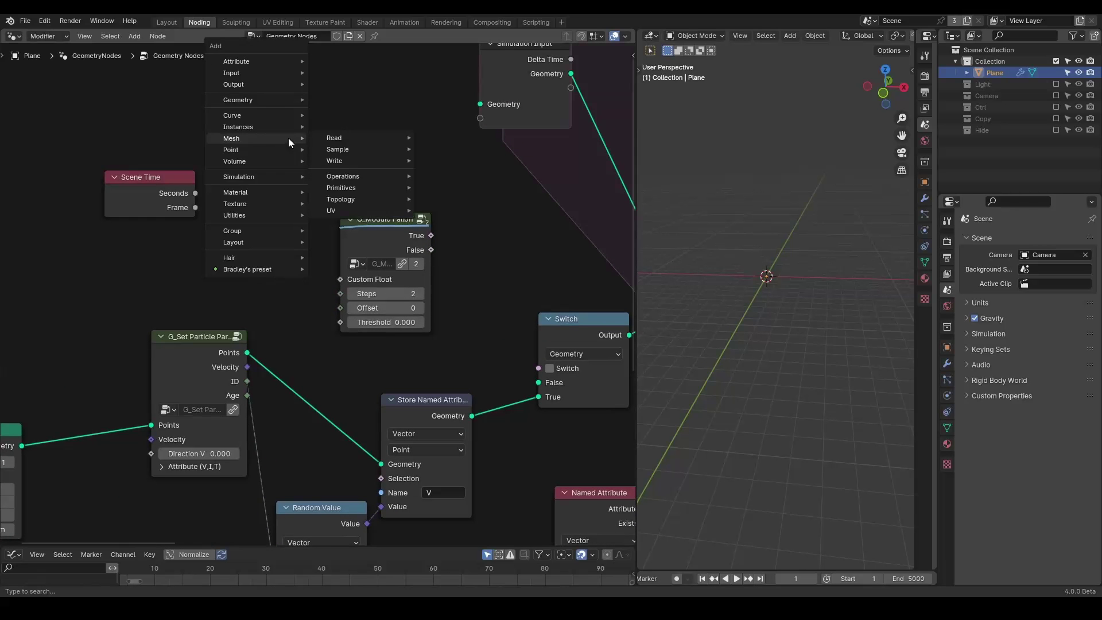
key("Escape")
left_click_drag(190, 207, 260, 185)
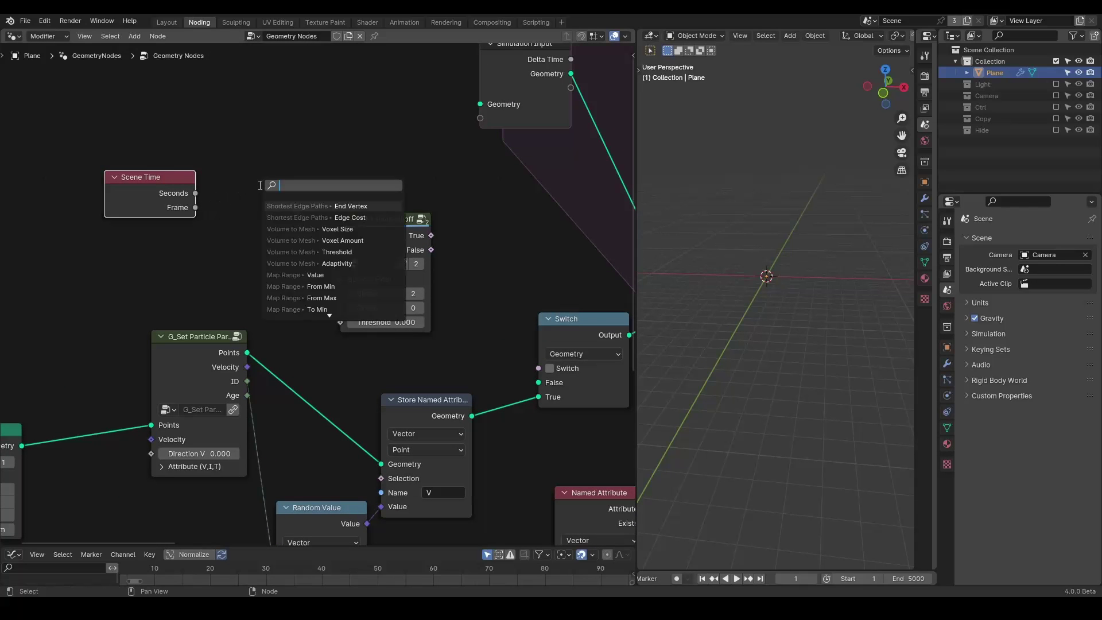
type("modulo")
key("Down")
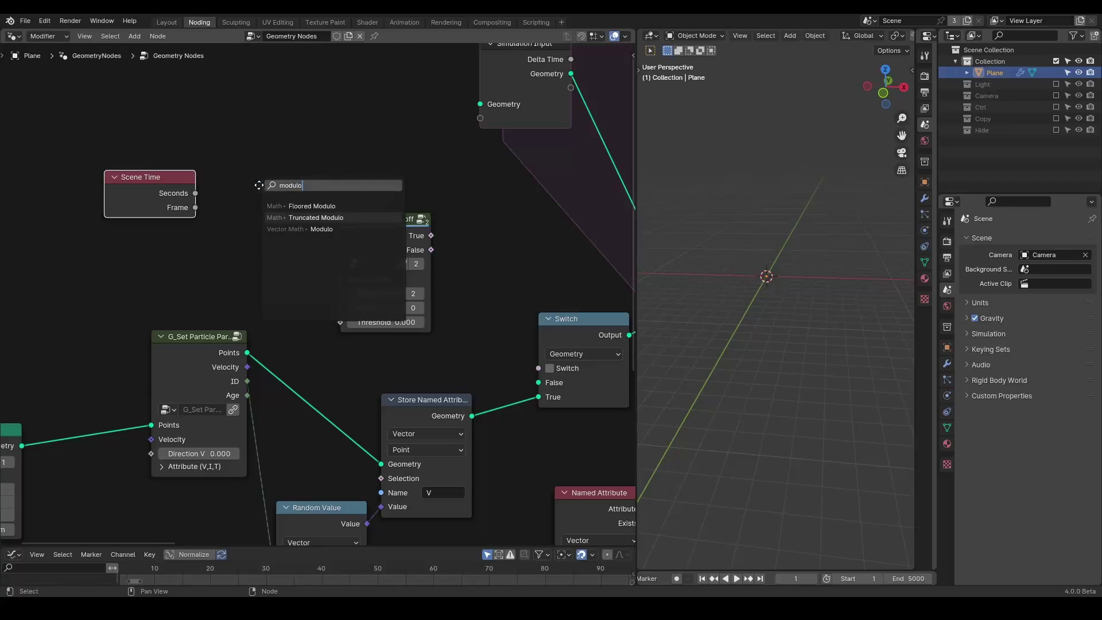
key("Return")
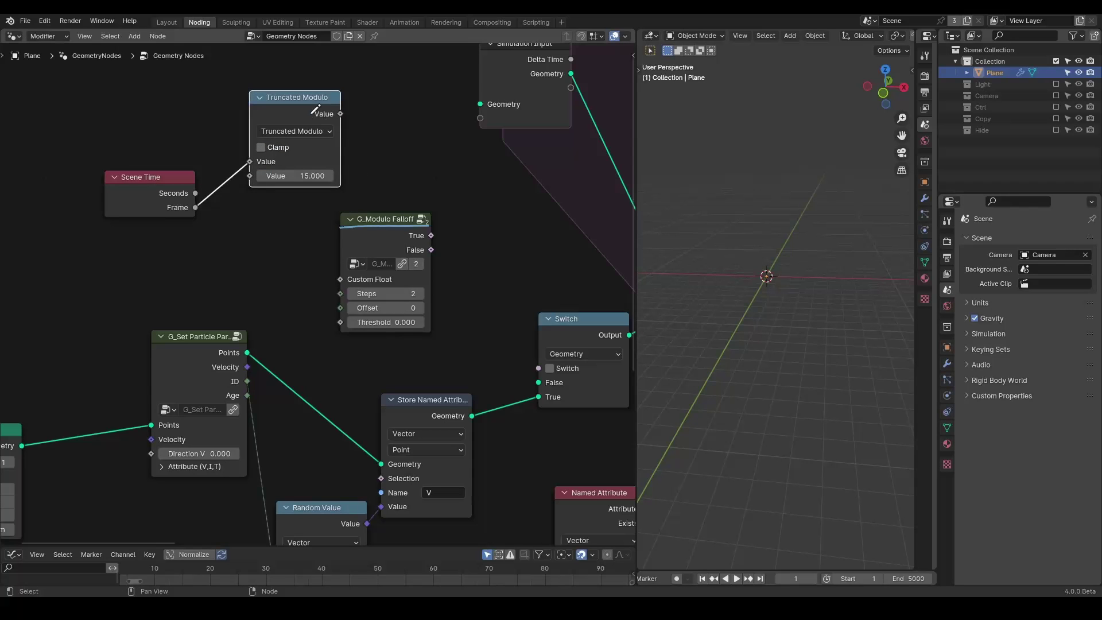
Step: Drive the Switch with G_Modulo Falloff's True output, using 55 steps and an offset of -1, and test the playback
left_click_drag(393, 240, 465, 246)
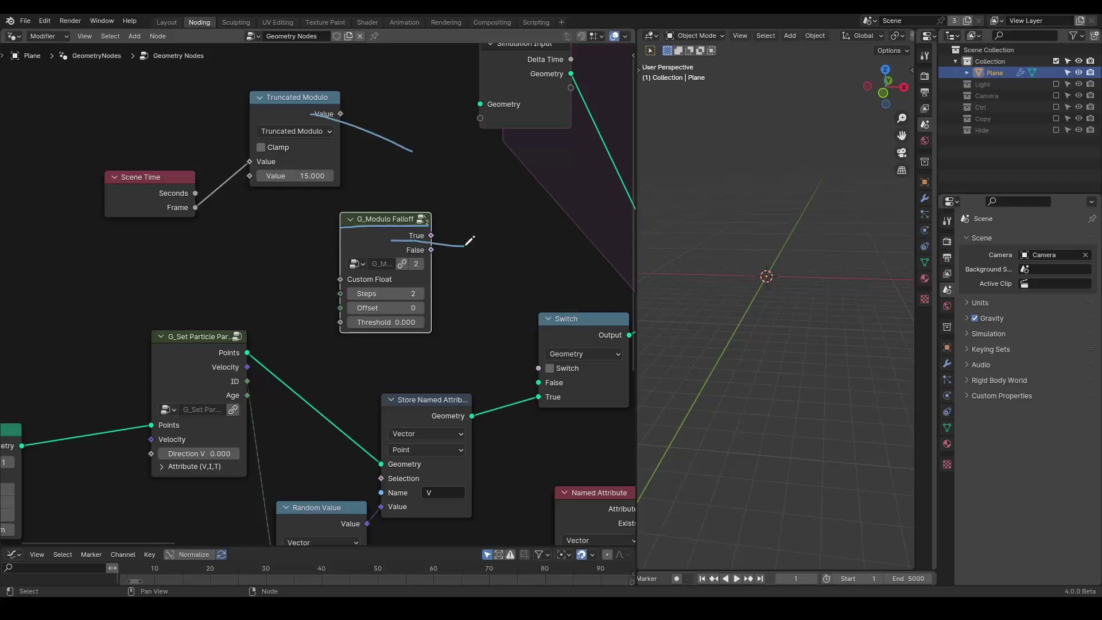
middle_click_drag(463, 261, 385, 240)
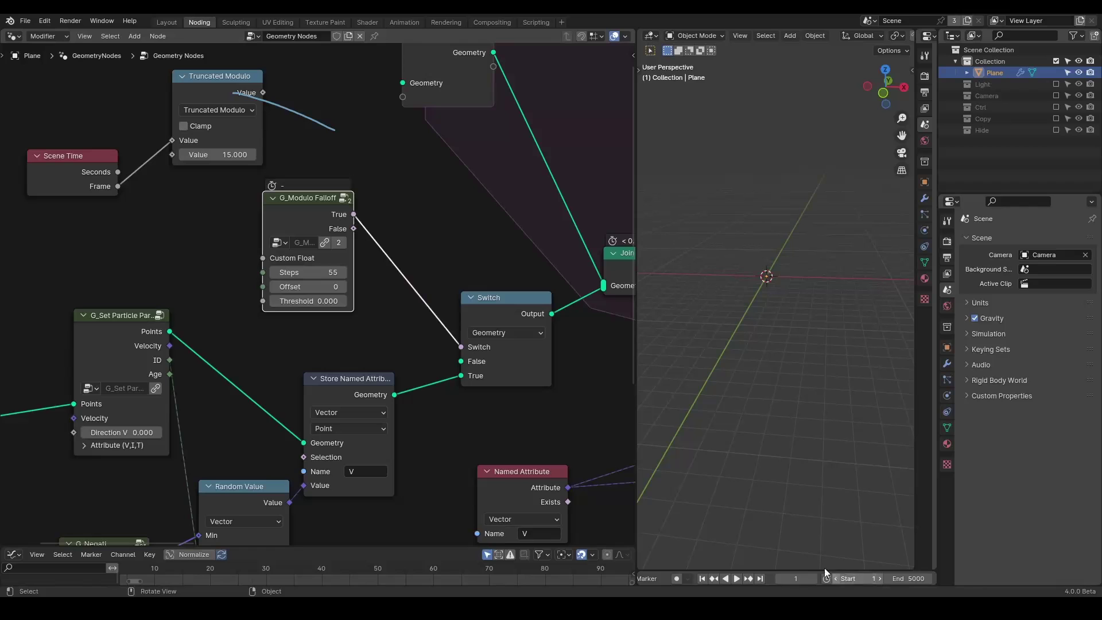
key("space")
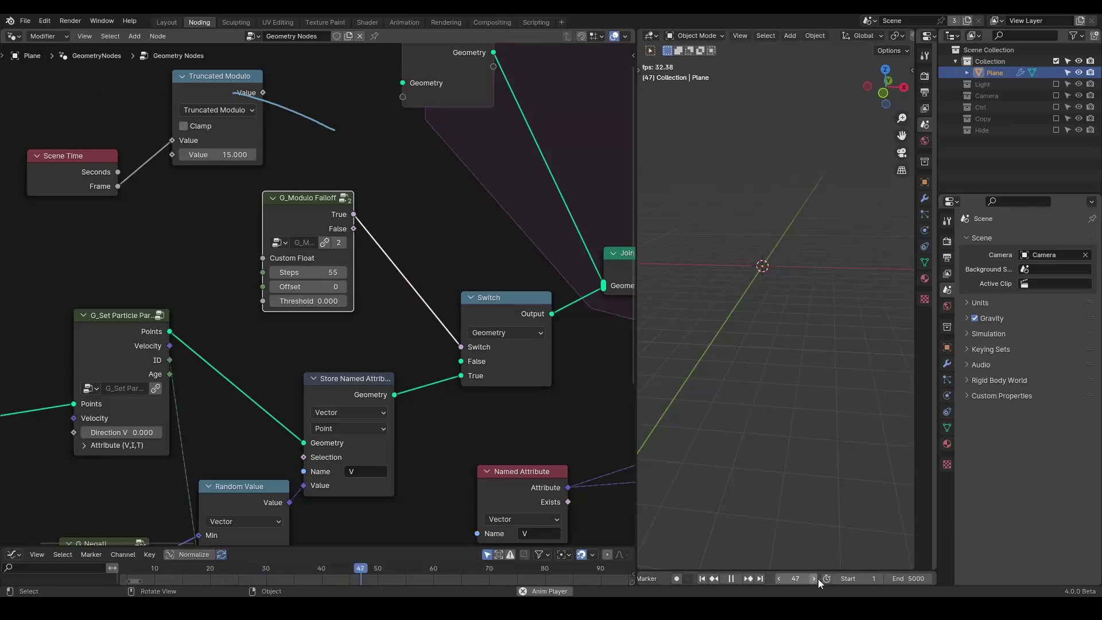
key("space")
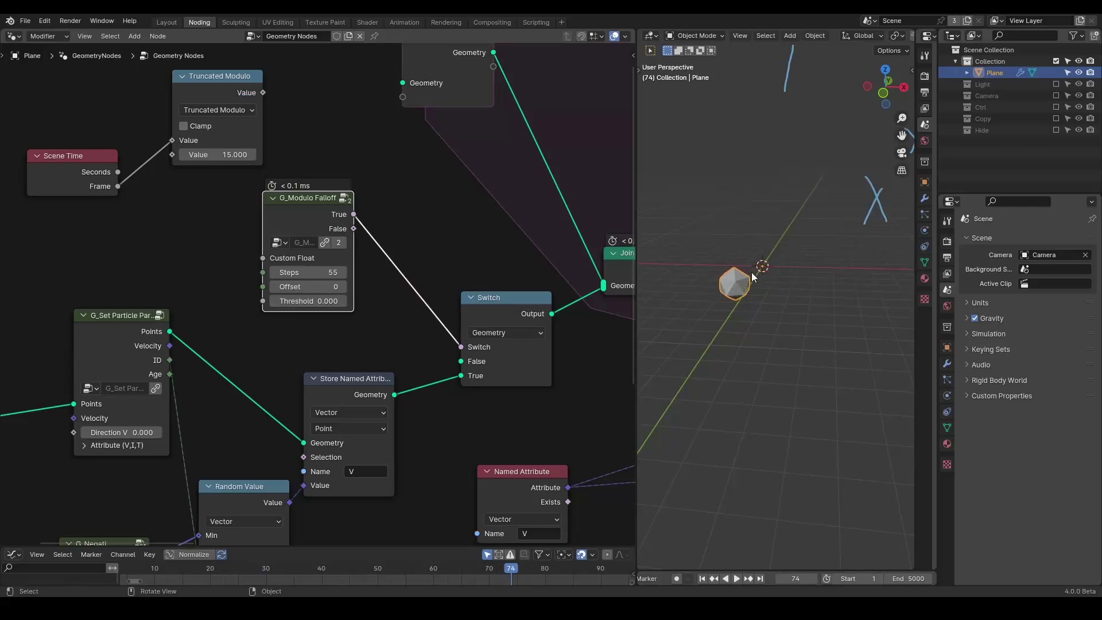
key("shift+Left")
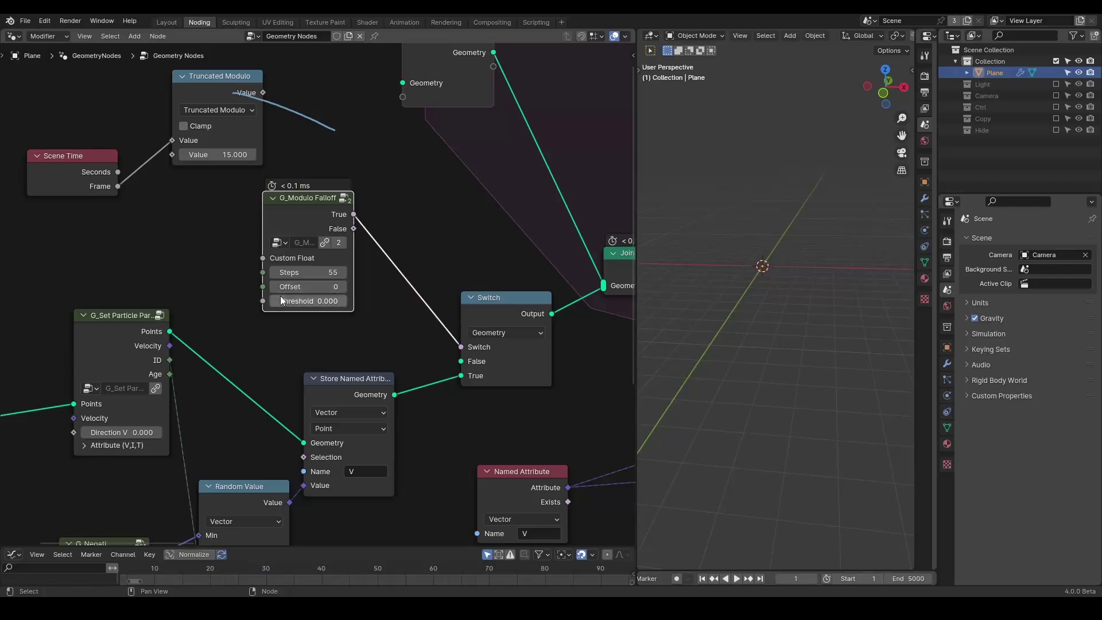
left_click(274, 287)
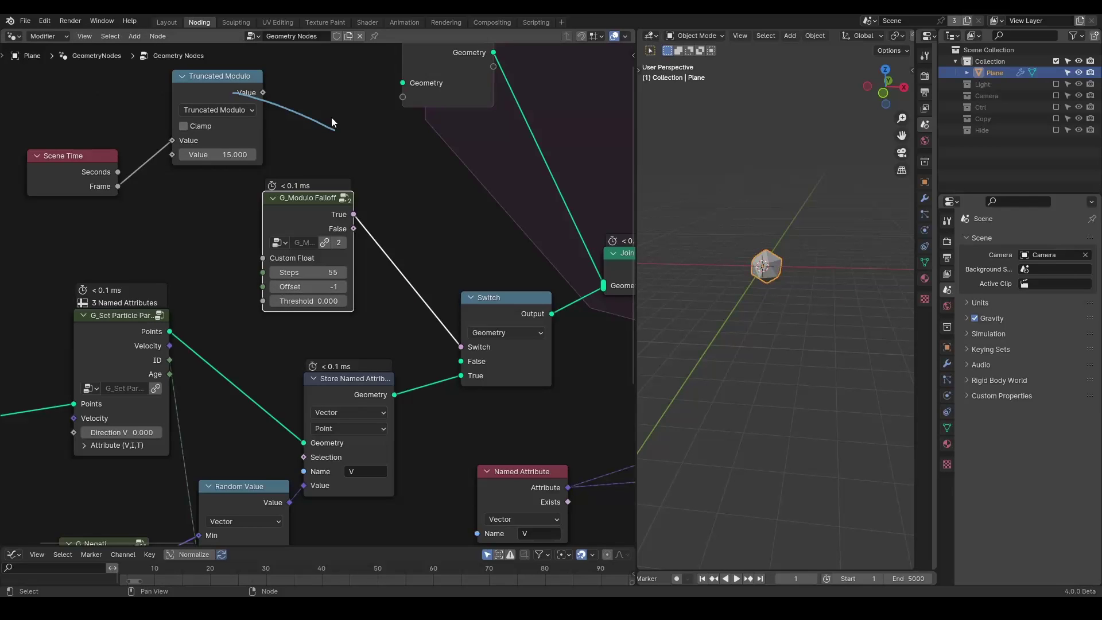
Step: Delete the Scene Time and Truncated Modulo nodes and replay the simulation
left_click_drag(218, 104, 47, 164)
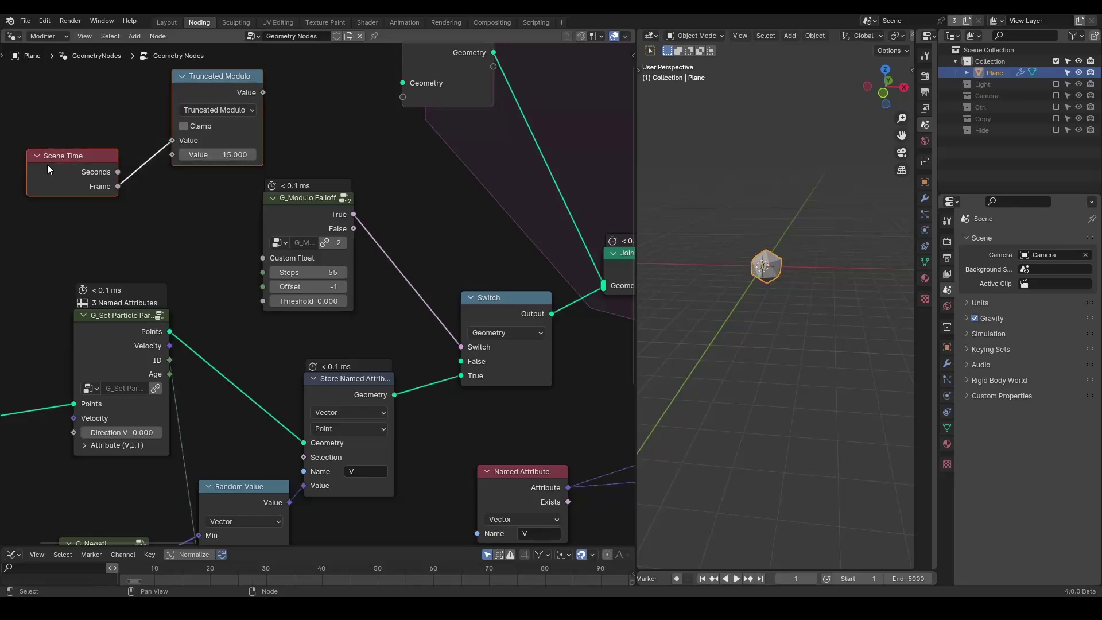
key("x")
key("space")
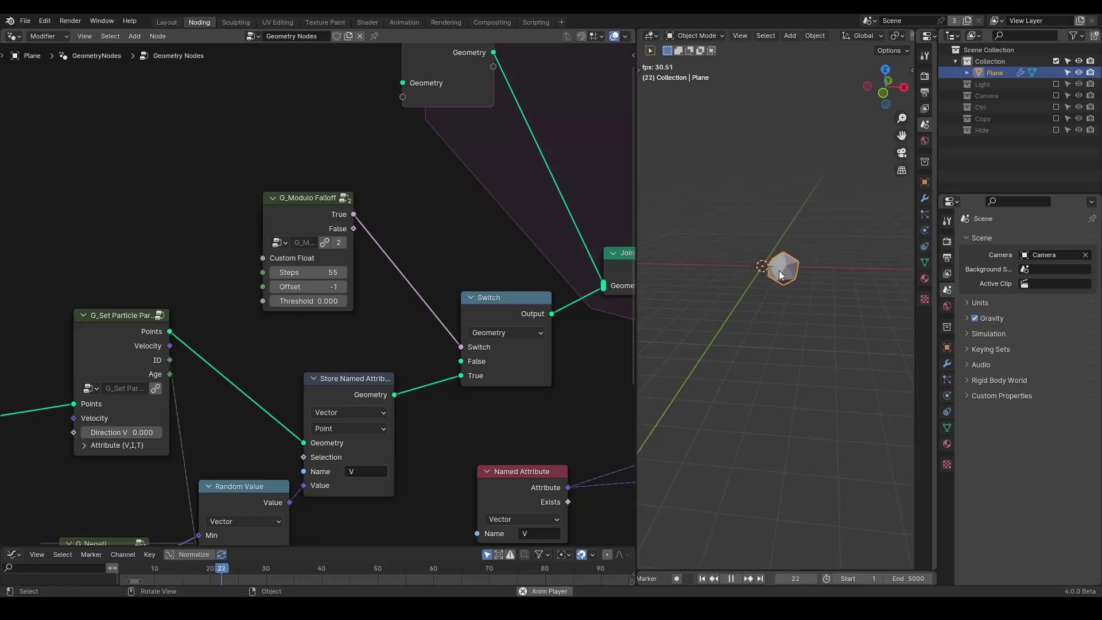
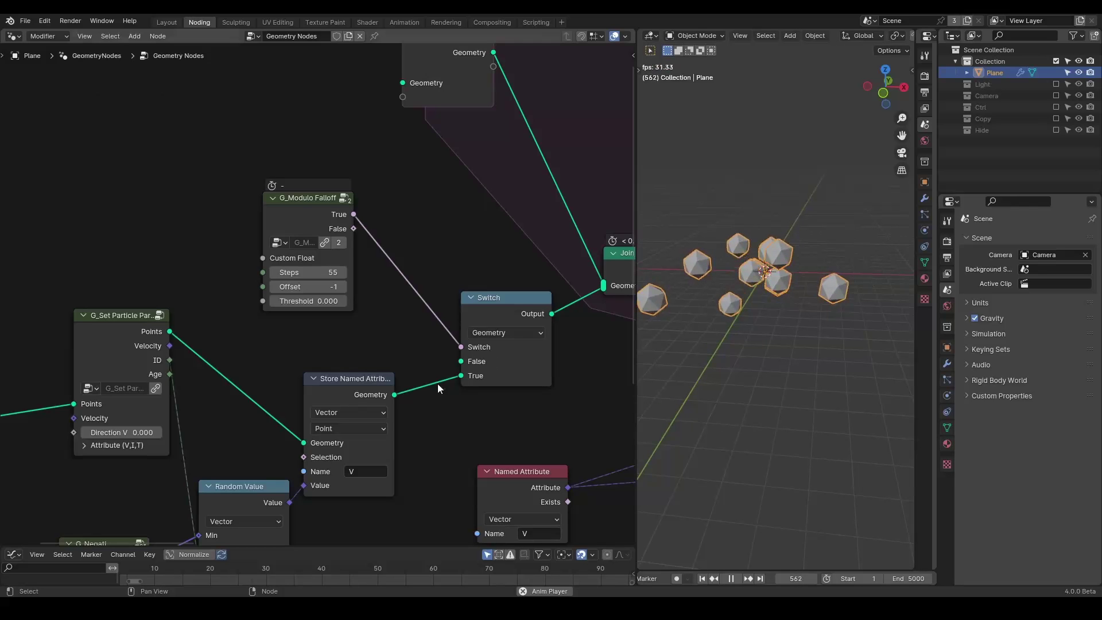
Step: Shift the simulation zone's V Store Named Attribute node and the Subtract node feeding it further from Join Geometry
middle_click_drag(512, 422, 111, 175)
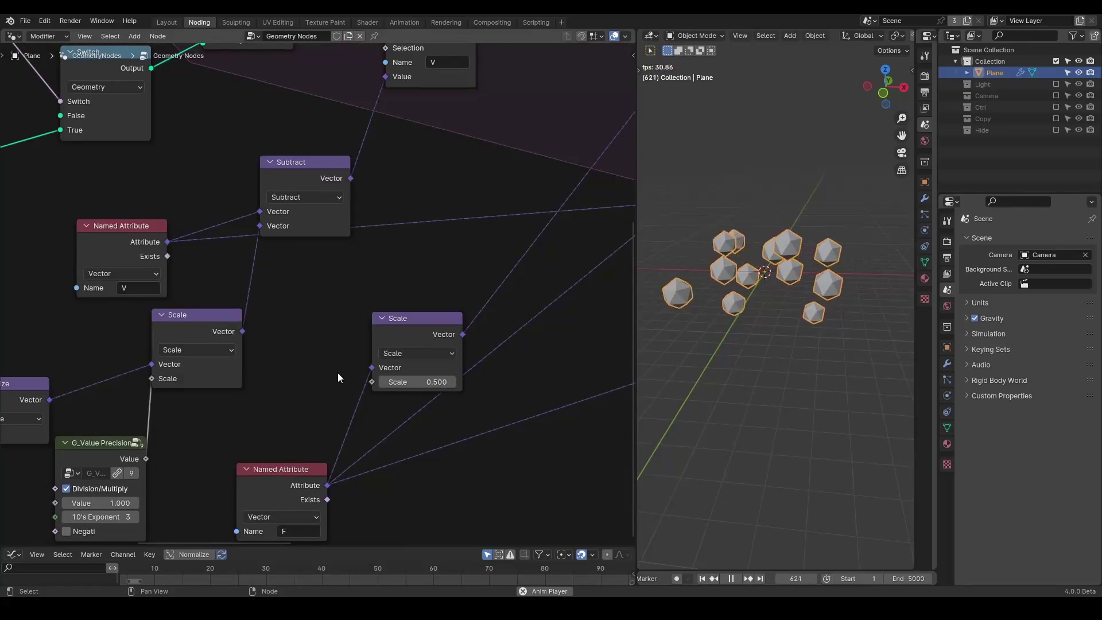
middle_click_drag(333, 369, 243, 323)
scroll(242, 322, "down", 8)
middle_click_drag(374, 298, 373, 326)
scroll(373, 326, "up", 2)
left_click_drag(333, 89, 381, 93)
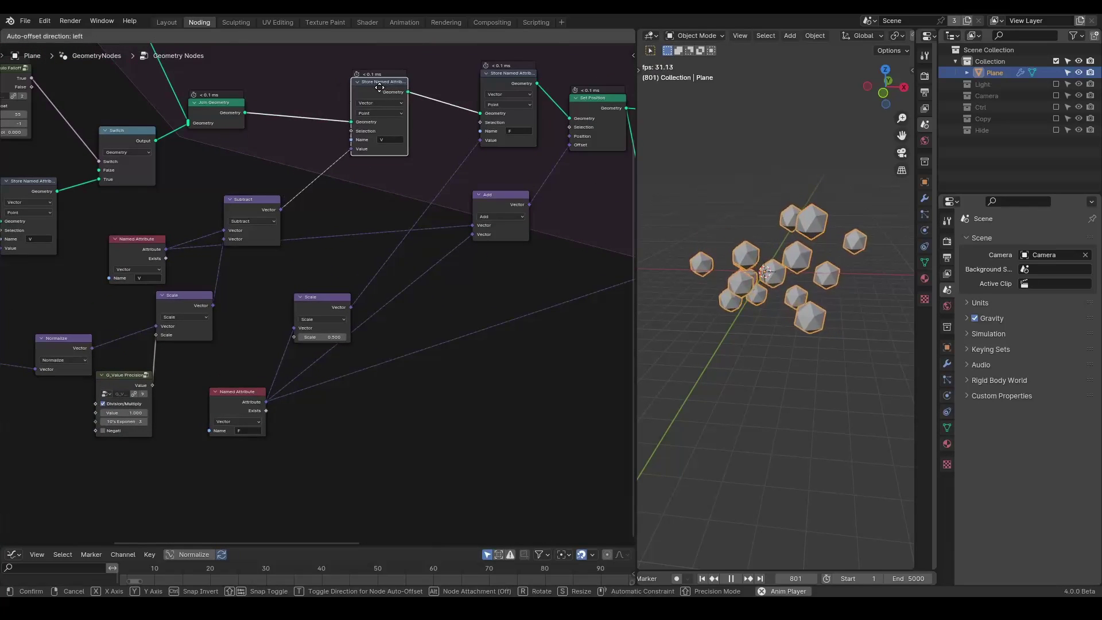
left_click_drag(260, 205, 300, 190)
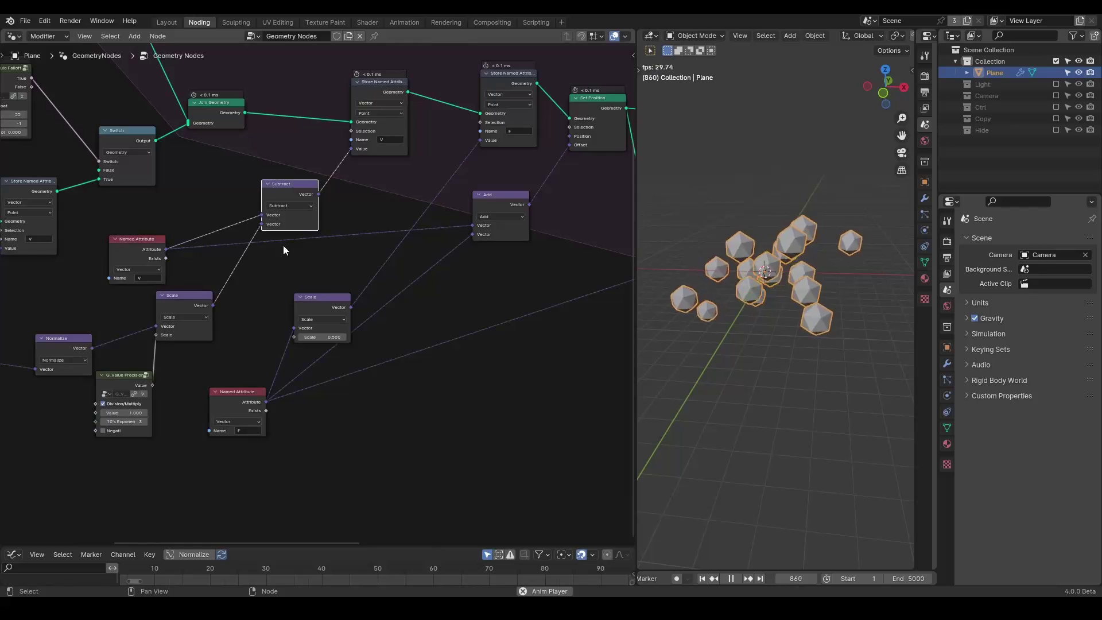
Step: Move the simulation zone's V Store Named Attribute node closer to the F Store Named Attribute node while the simulation plays
middle_click_drag(222, 312, 360, 226)
scroll(360, 226, "up", 2)
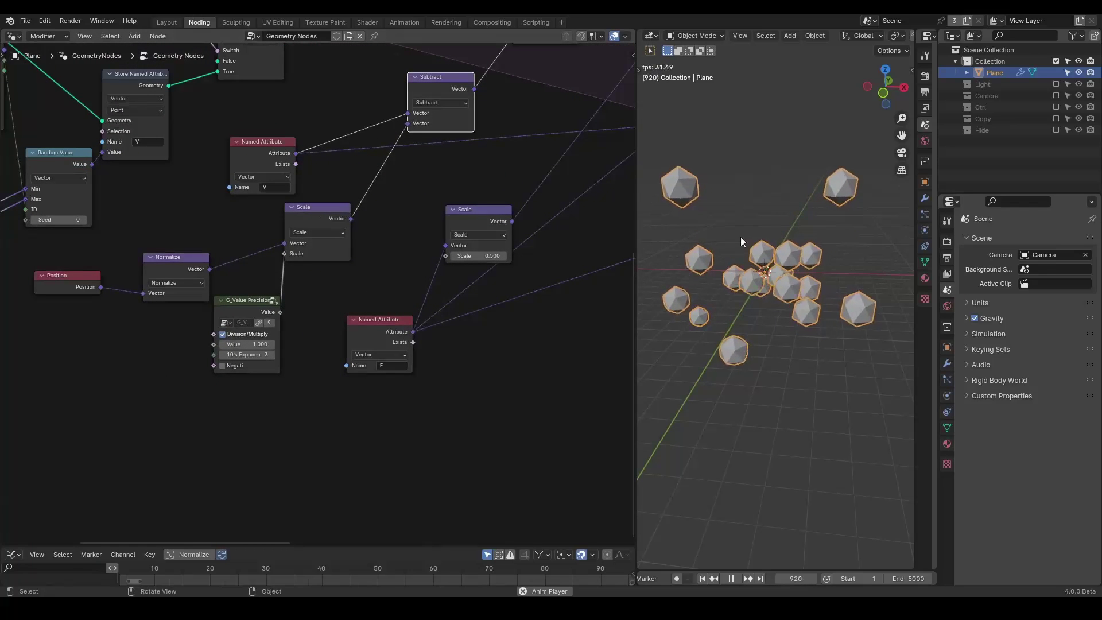
middle_click_drag(411, 267, 270, 389)
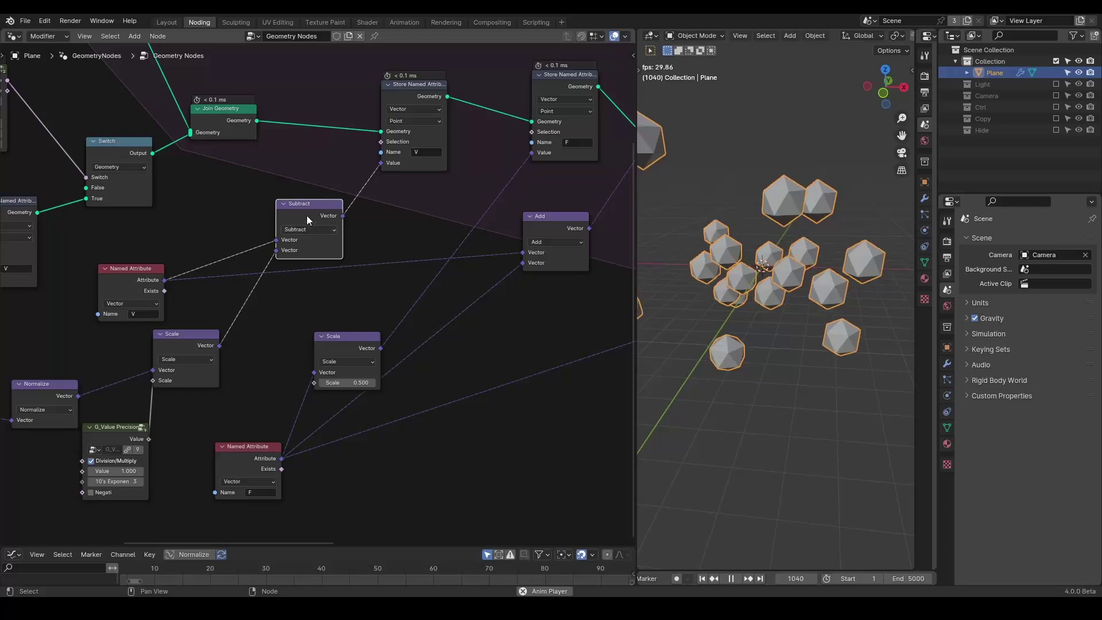
middle_click_drag(493, 260, 373, 314)
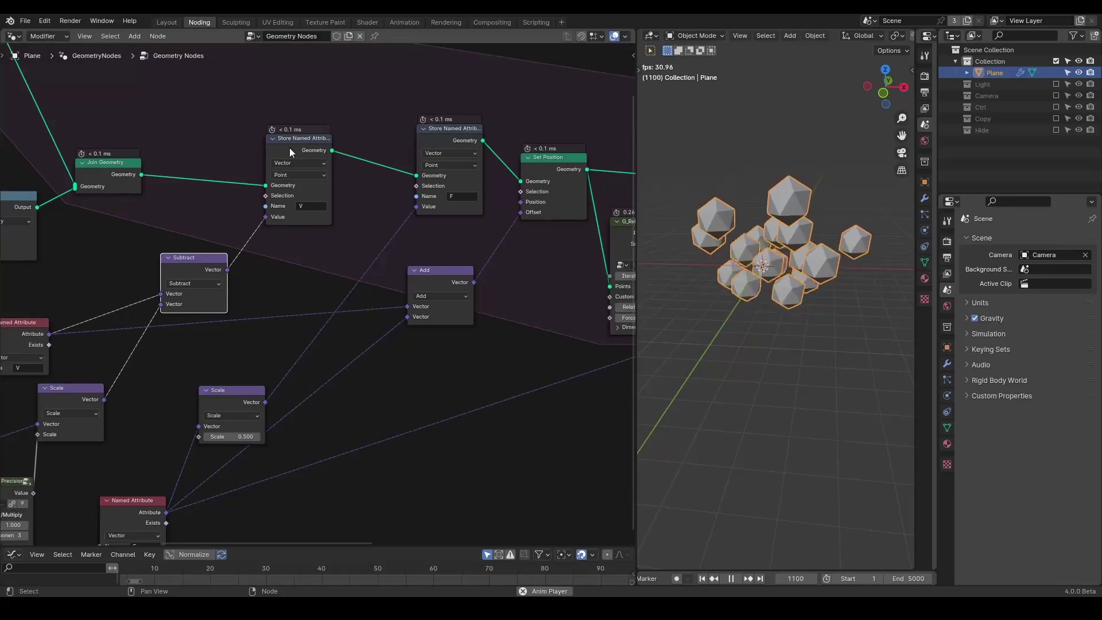
left_click_drag(289, 147, 333, 145)
middle_click_drag(359, 302, 405, 276)
left_click(351, 199)
left_click_drag(353, 188, 533, 183)
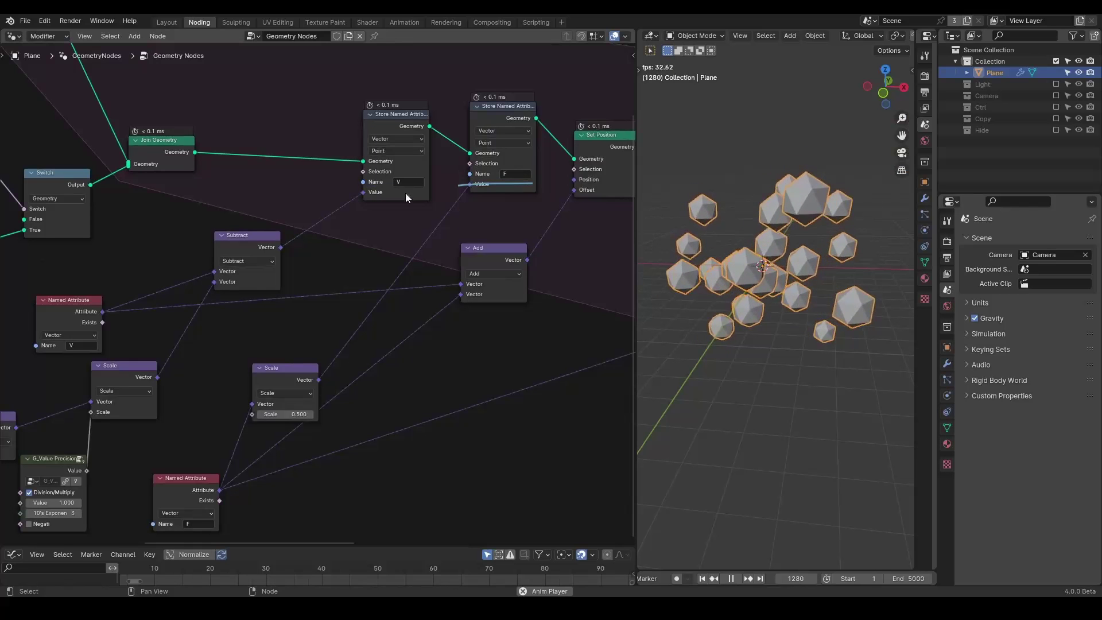
middle_click_drag(679, 286, 806, 299)
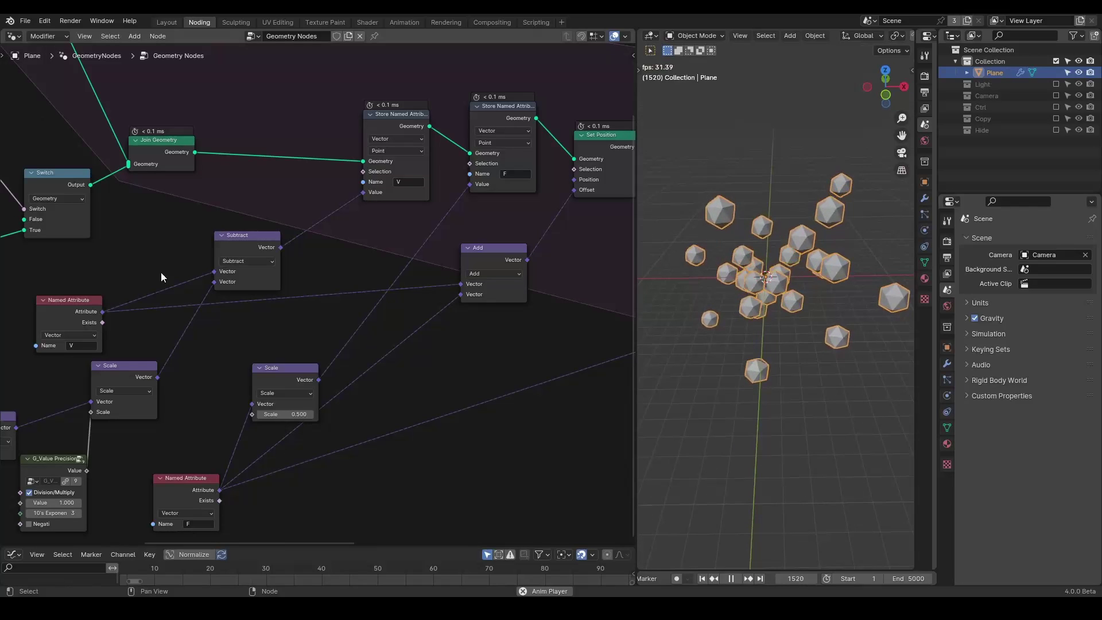
Step: Set the G_Value Precision node's 10's Exponent to 2 and replay the simulation from the first frame
middle_click_drag(161, 272, 337, 154)
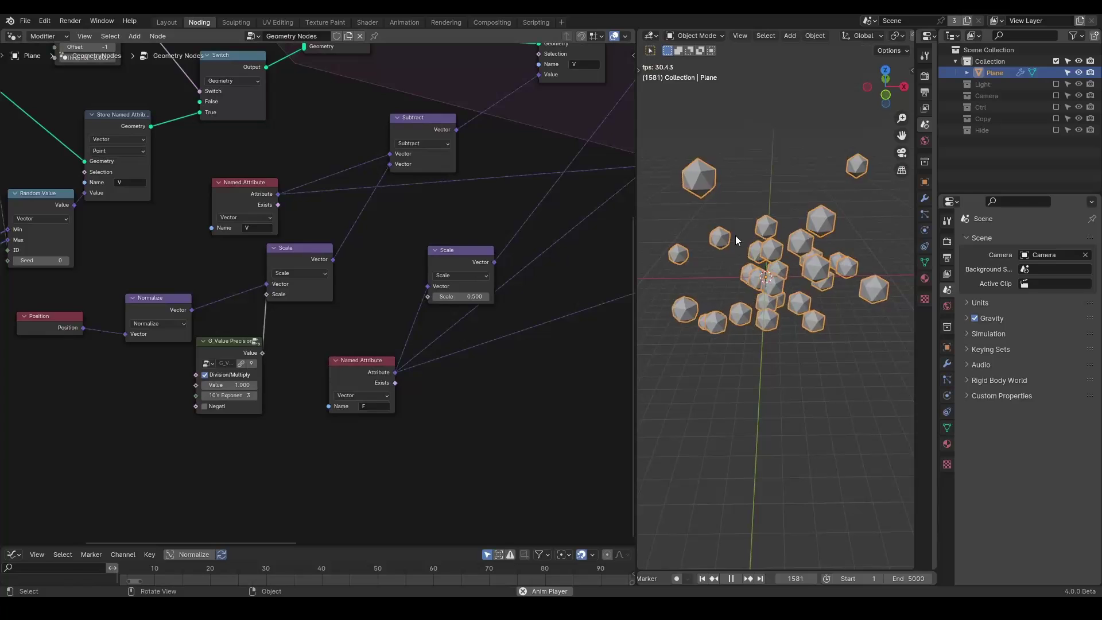
key("Escape")
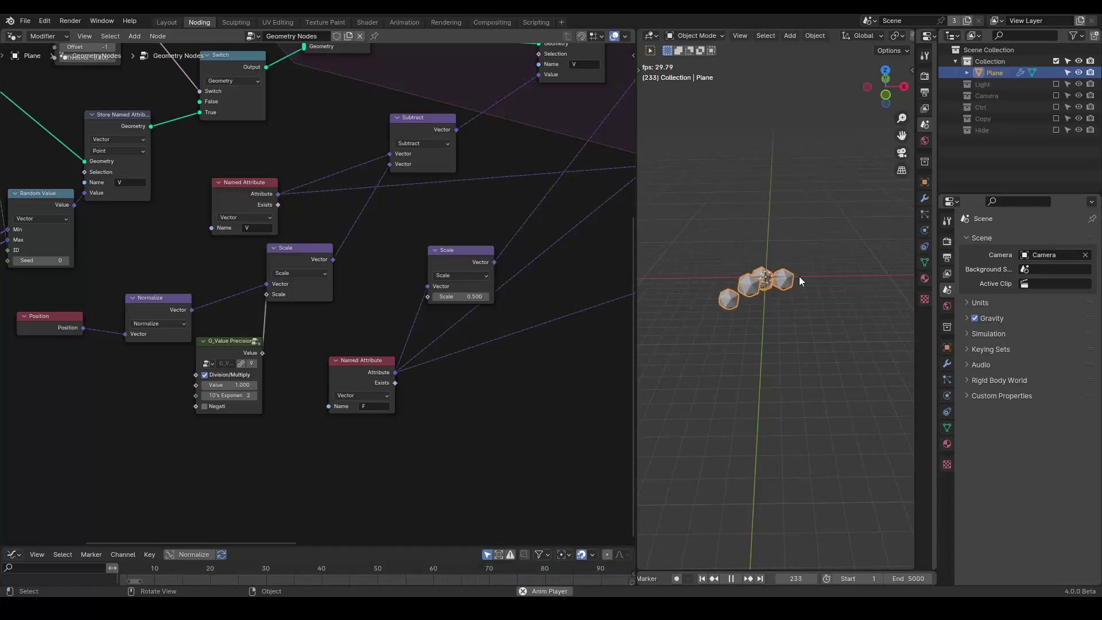
key("space")
Step: Try out a G_Temporal Smooth Position group node below the relaxation Add node and delete it
middle_click_drag(511, 280, 541, 361)
key("shift+a")
type("temporal ")
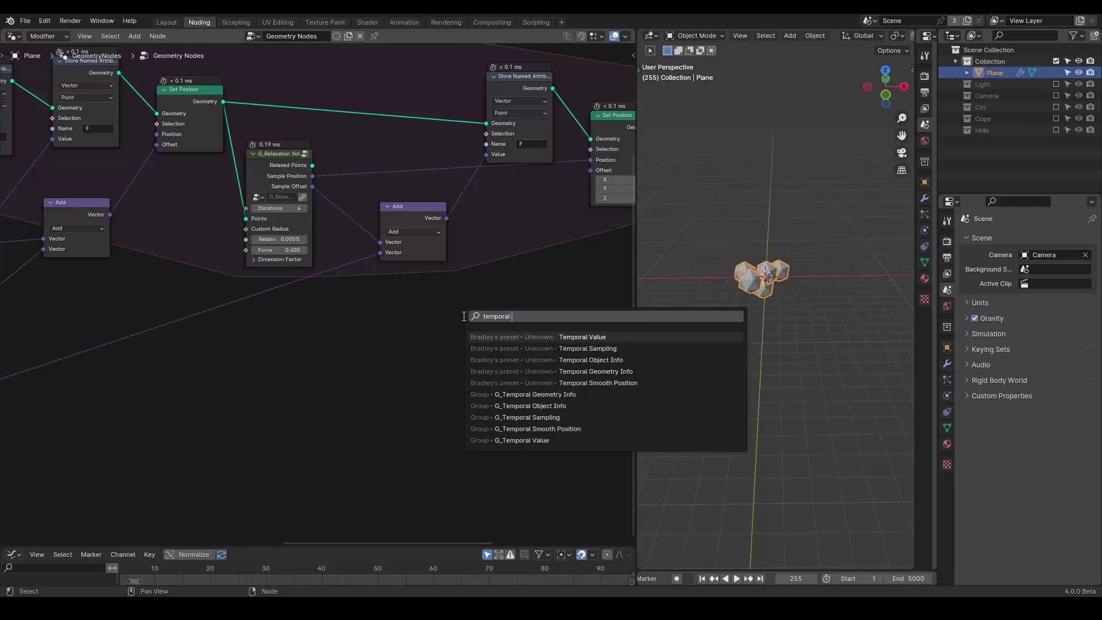
type("smooth")
key("Return")
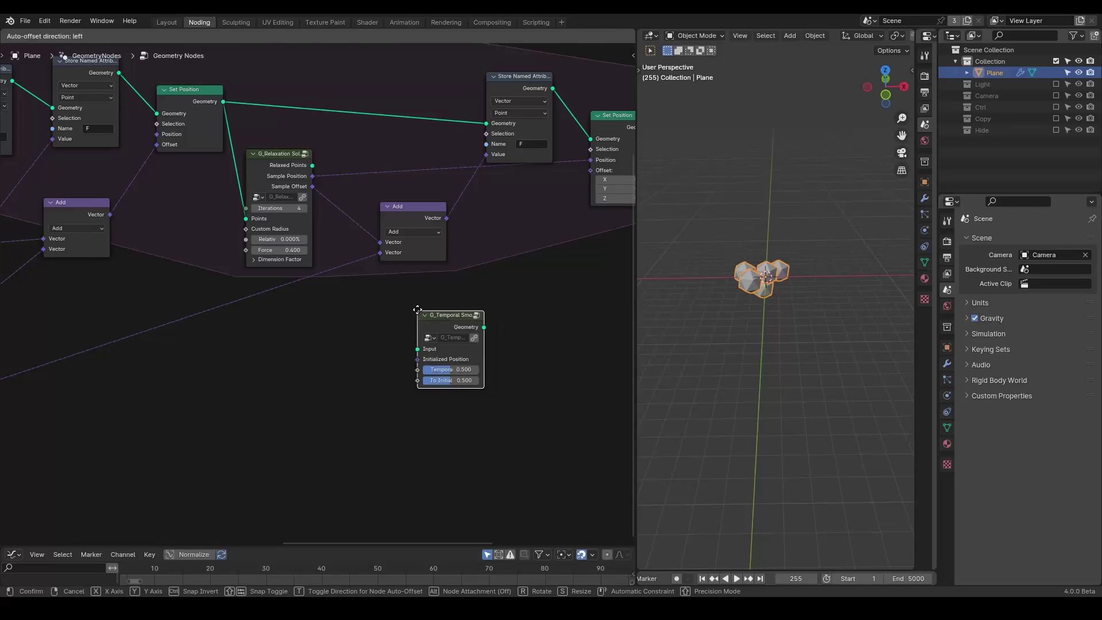
left_click(449, 311)
middle_click_drag(449, 311, 386, 296)
scroll(345, 304, "up", 1)
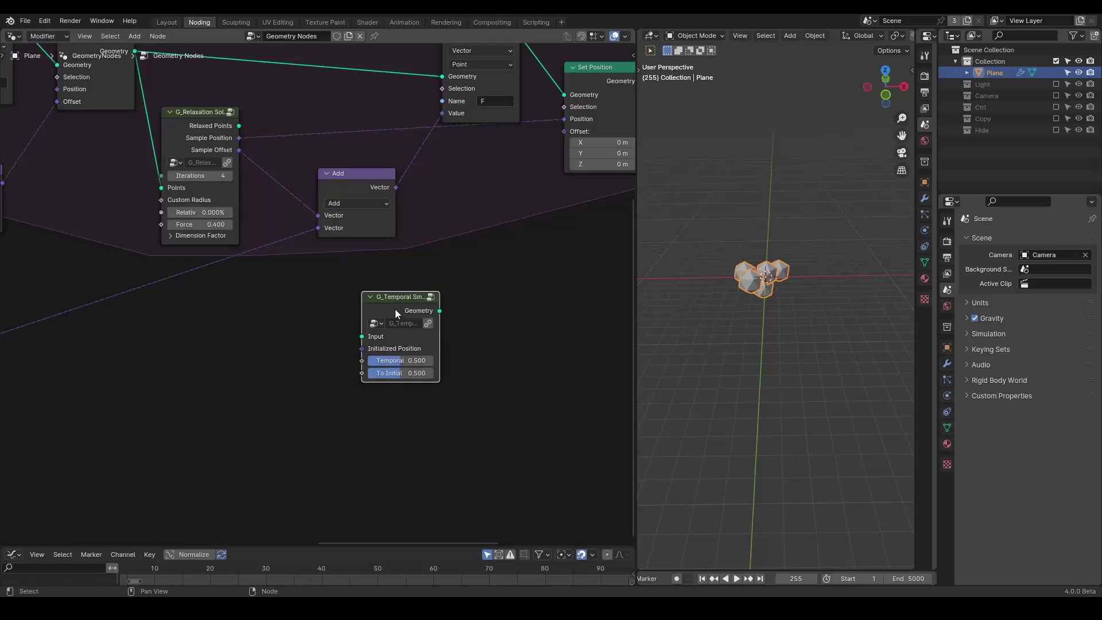
middle_click_drag(399, 315, 399, 344)
key("x")
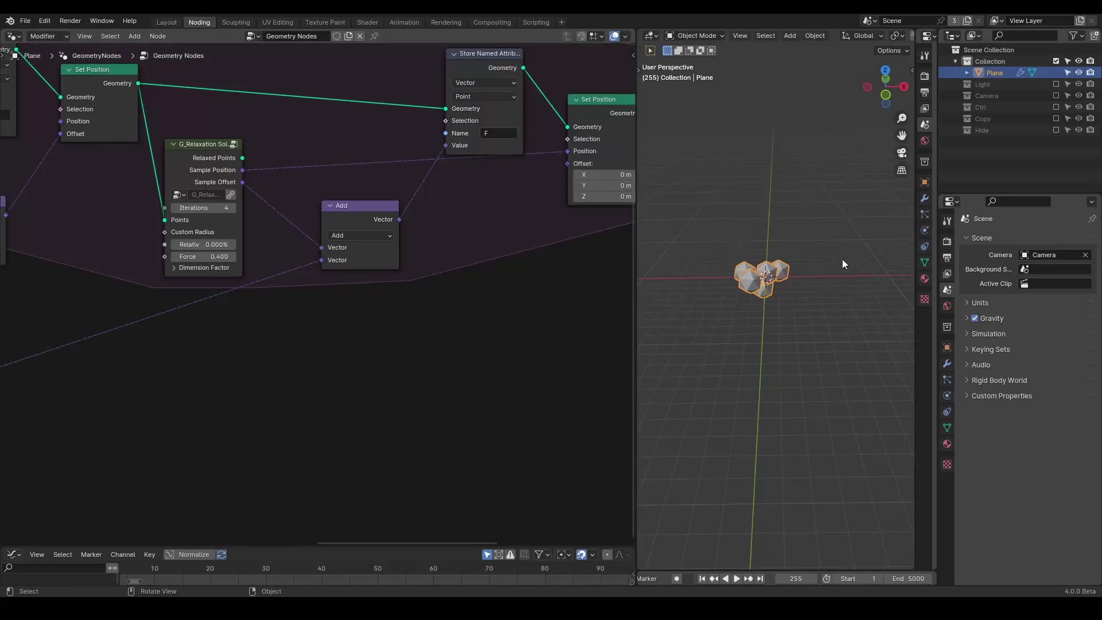
Step: Collapse the F Store Named Attribute node that stores the summed relaxation offset
middle_click_drag(590, 288, 559, 292)
left_click(436, 64)
key("h")
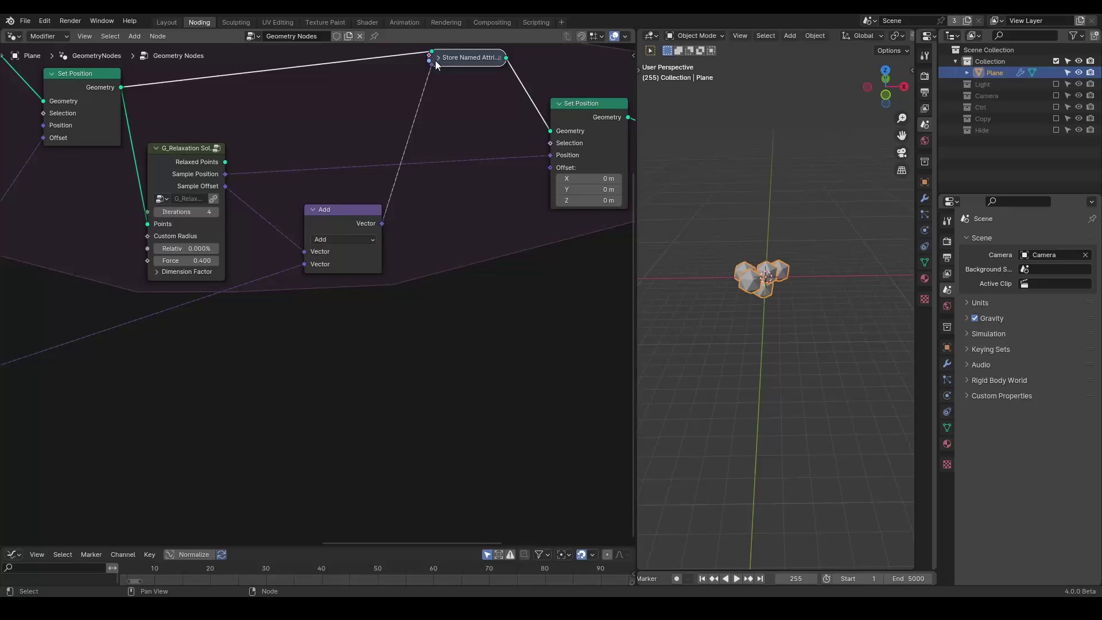
middle_click_drag(371, 224, 408, 223)
scroll(722, 290, "up", 1)
middle_click_drag(720, 294, 752, 288, "shift")
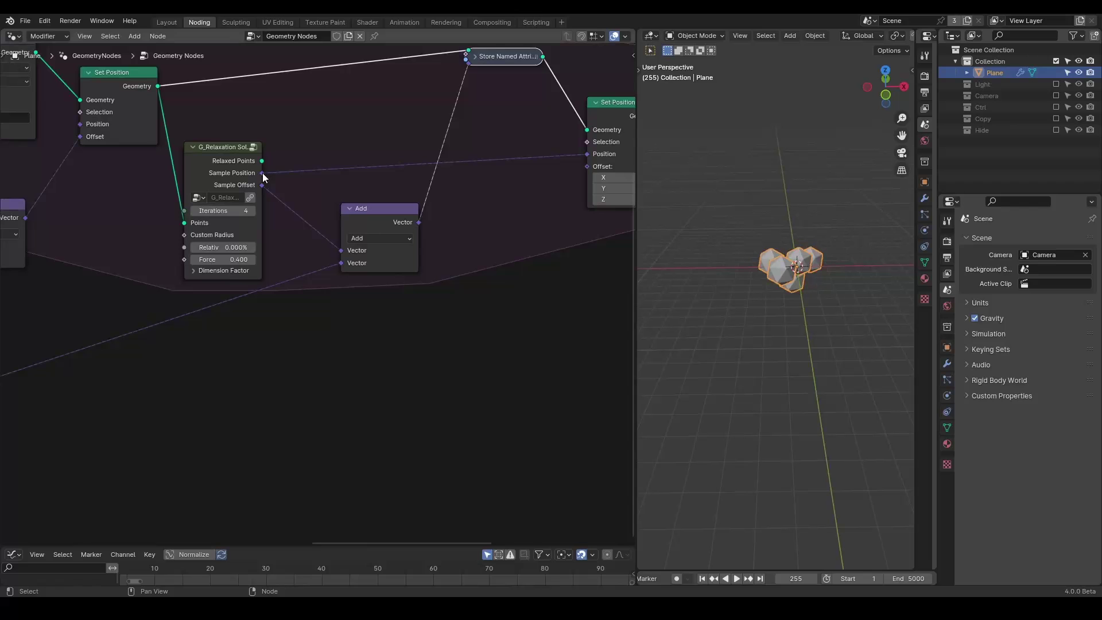
left_click(609, 222)
key("shift+a")
type("mix")
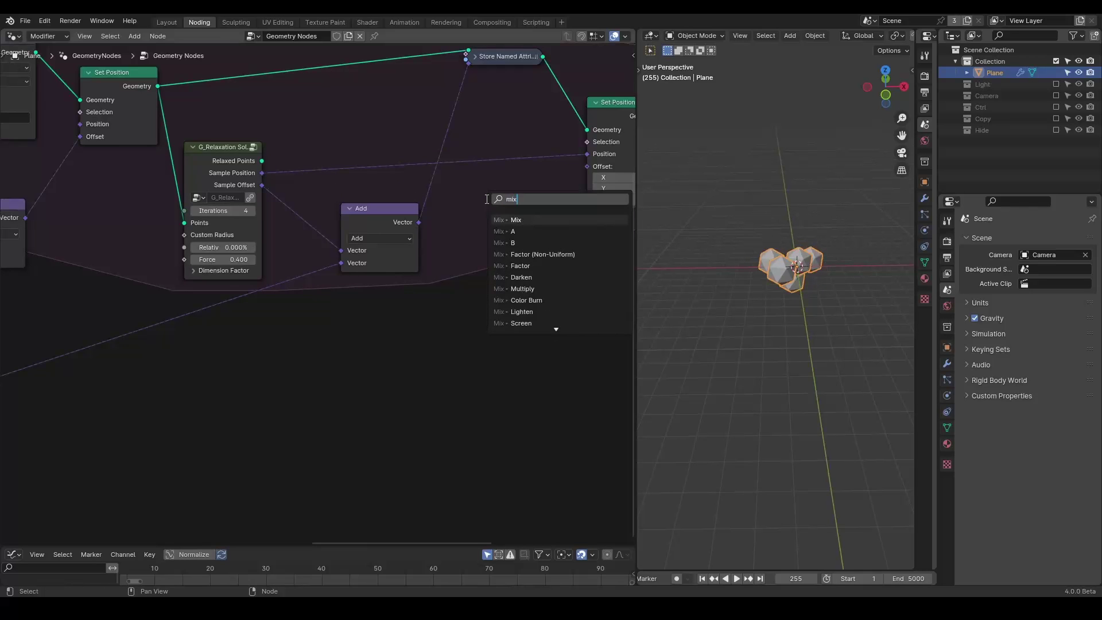
key("Return")
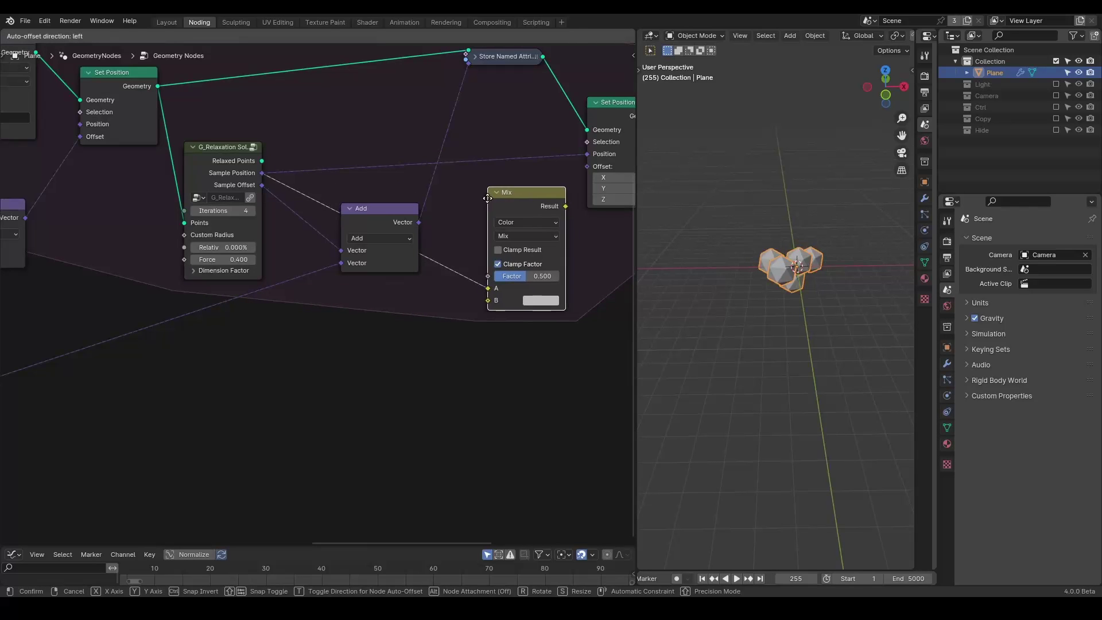
left_click(487, 198)
key("x")
Step: Add a vector Mix node that takes Sample Position in B and feeds the last Set Position node's Position
left_click_drag(262, 172, 399, 174)
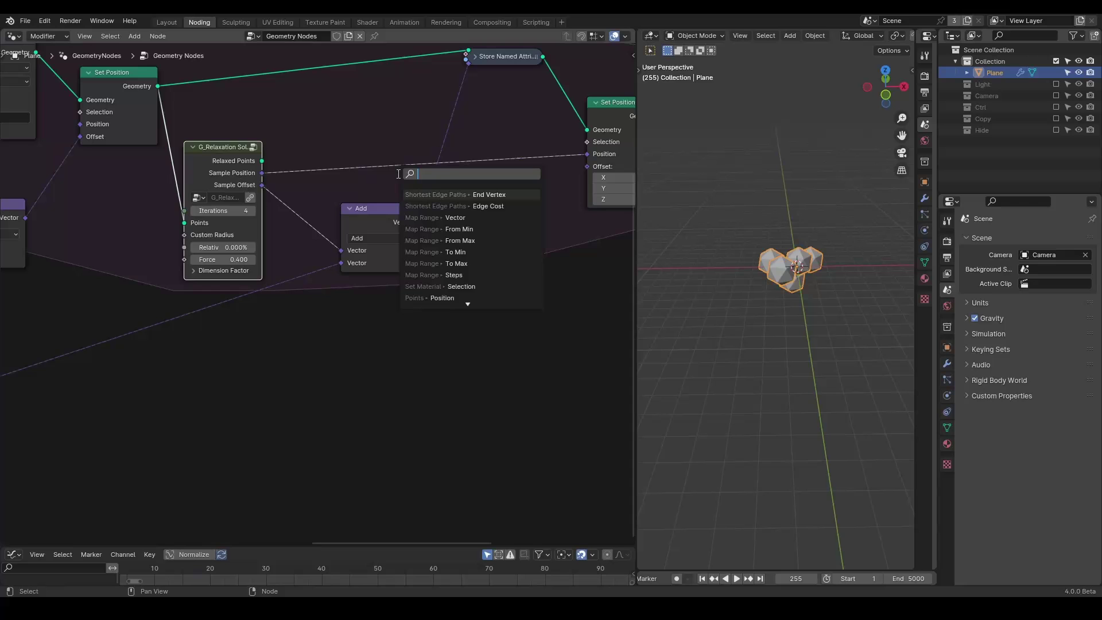
type("mix")
key("Down")
key("Return")
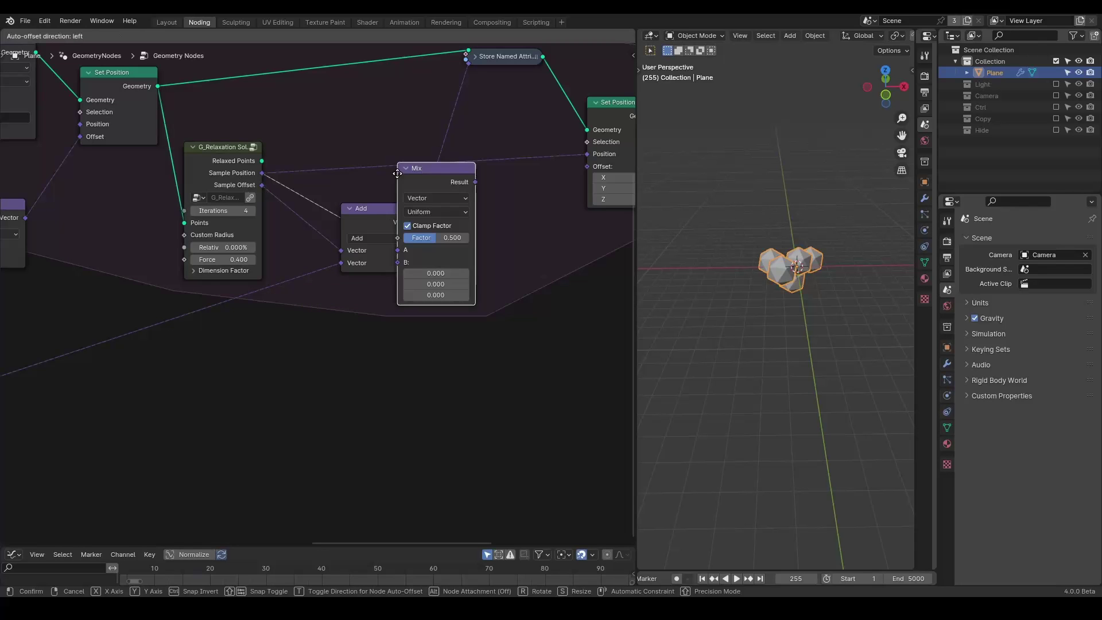
left_click(481, 170)
left_click_drag(480, 248, 487, 295)
left_click_drag(558, 179, 587, 153)
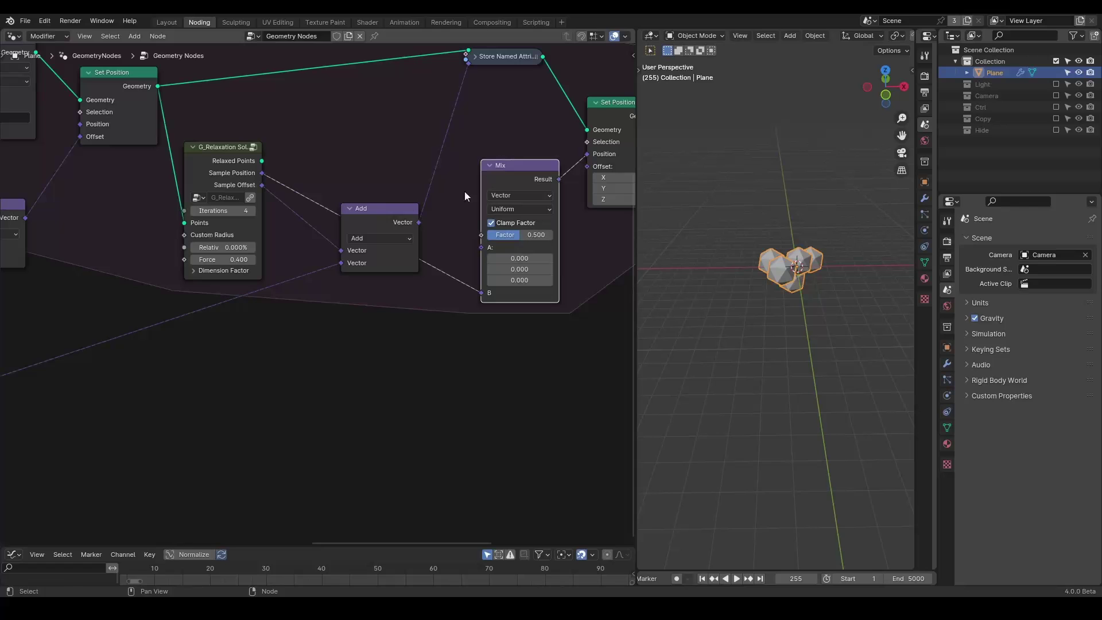
Step: Move the relaxation Add node up and connect a new Position node to the Mix node's A input, with Factor 0.700
left_click_drag(363, 209, 349, 120)
left_click_drag(481, 248, 342, 305)
type("posi")
key("Return")
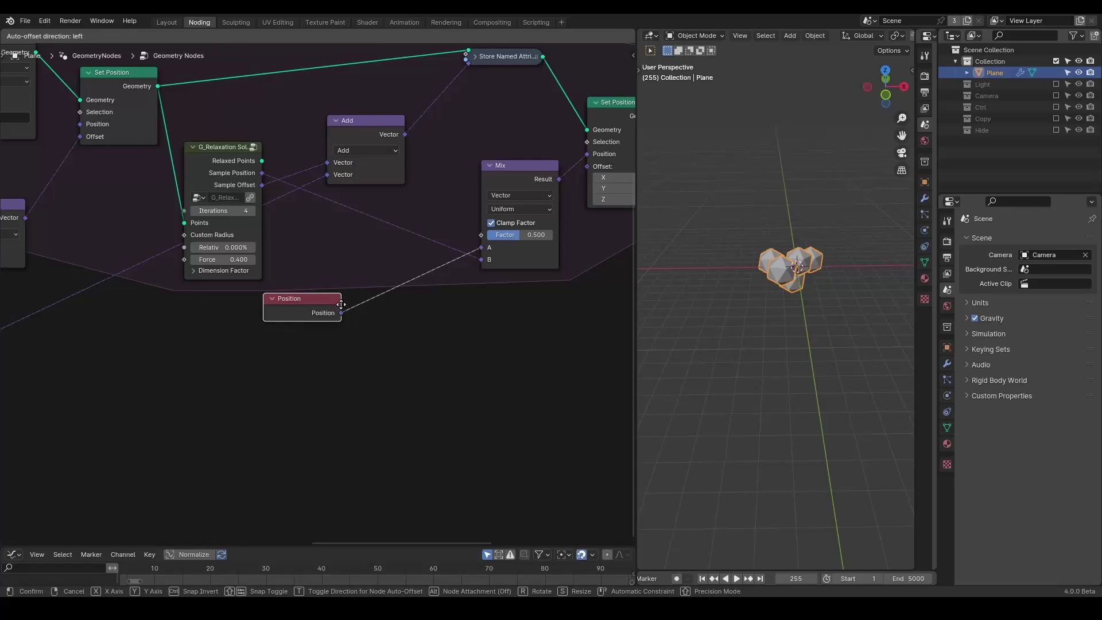
left_click(385, 243)
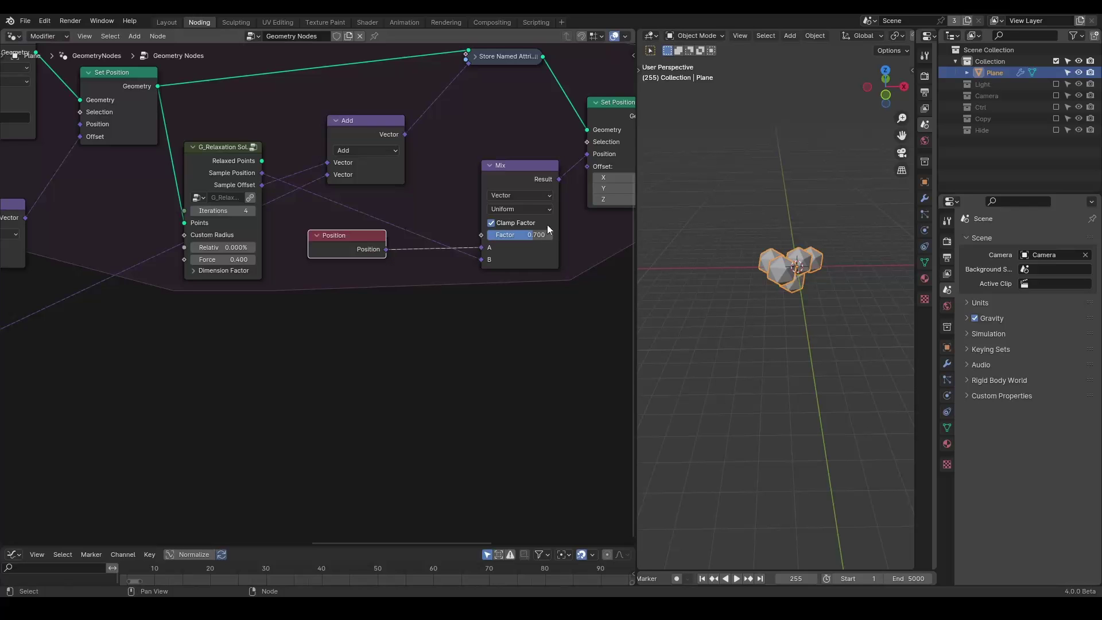
Step: Replay the simulation from the first frame and set the Mix node's Factor to 1.000 while it plays
scroll(812, 260, "up", 3)
mouse_move(812, 261)
middle_mouse_down()
mouse_move(799, 248)
mouse_move(815, 246)
middle_mouse_up()
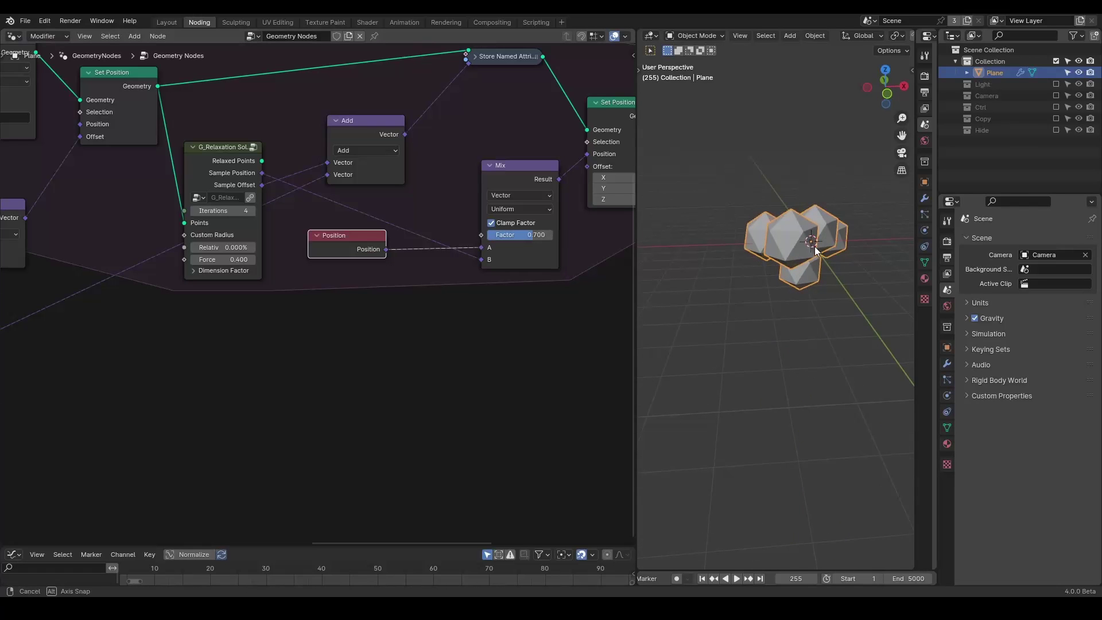
middle_click_drag(244, 270, 472, 272)
scroll(295, 270, "down", 3)
middle_click_drag(276, 262, 367, 261)
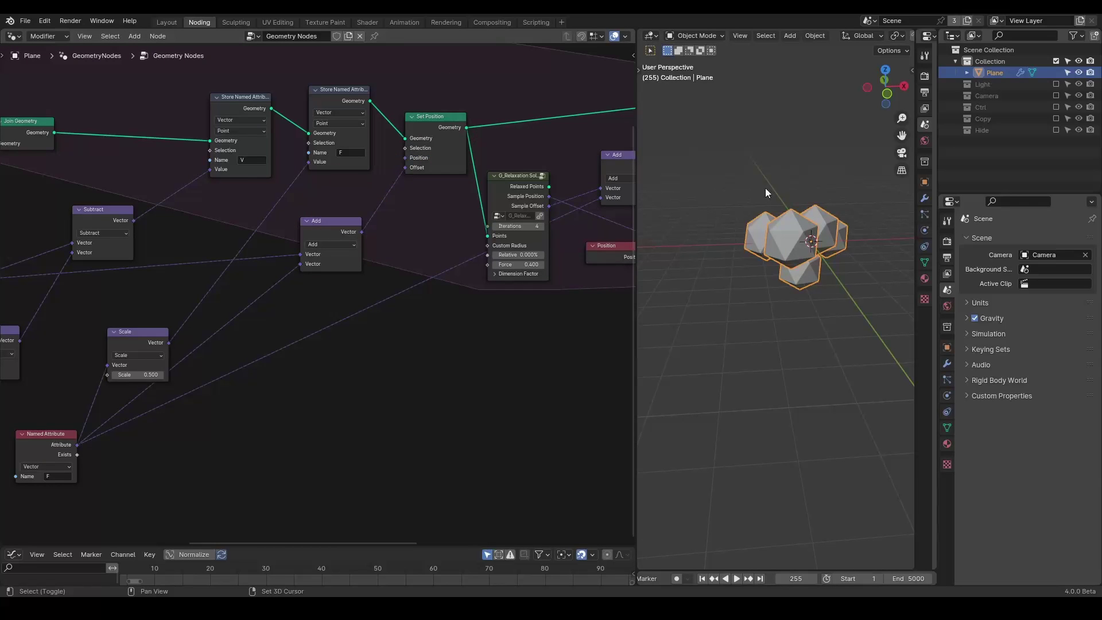
key("shift+Left")
key("space")
middle_click_drag(807, 225, 745, 225, "shift")
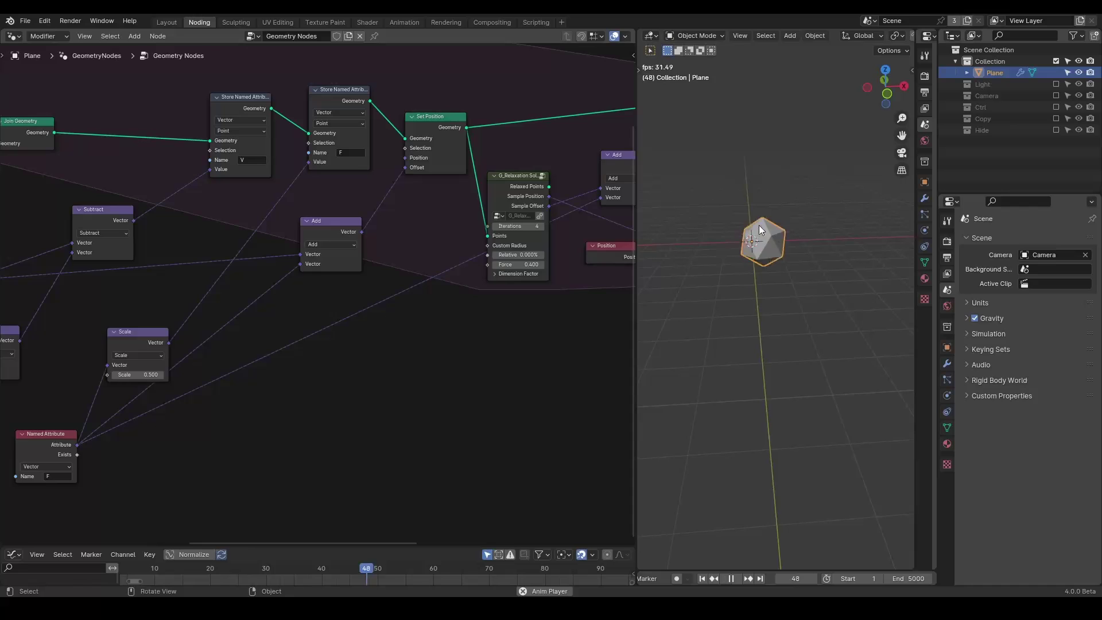
middle_click_drag(520, 264, 320, 293)
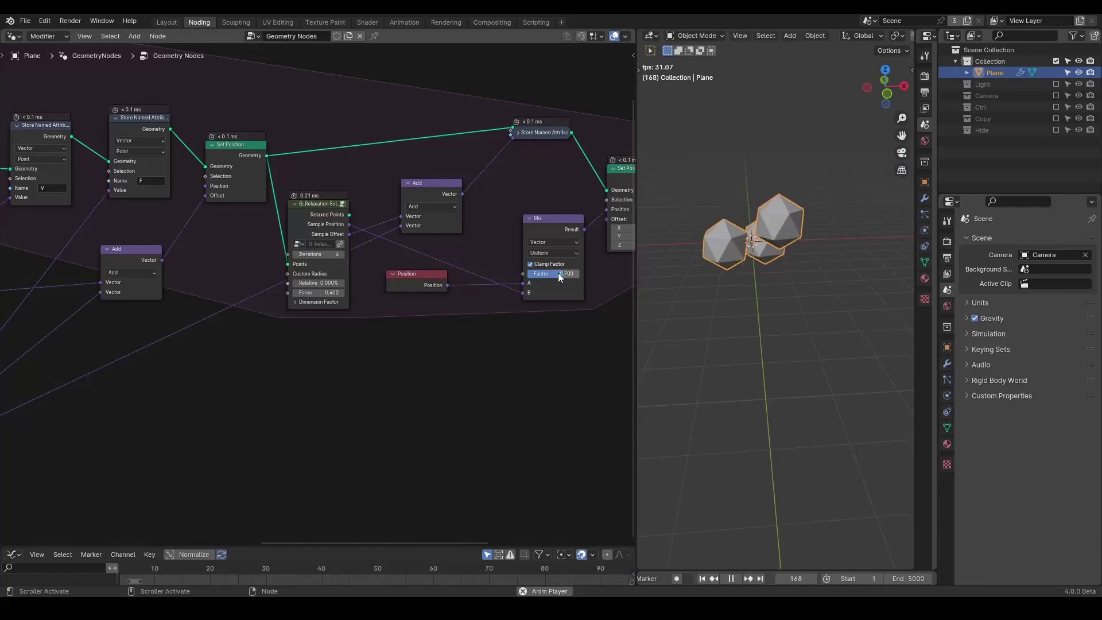
left_click_drag(558, 273, 580, 273)
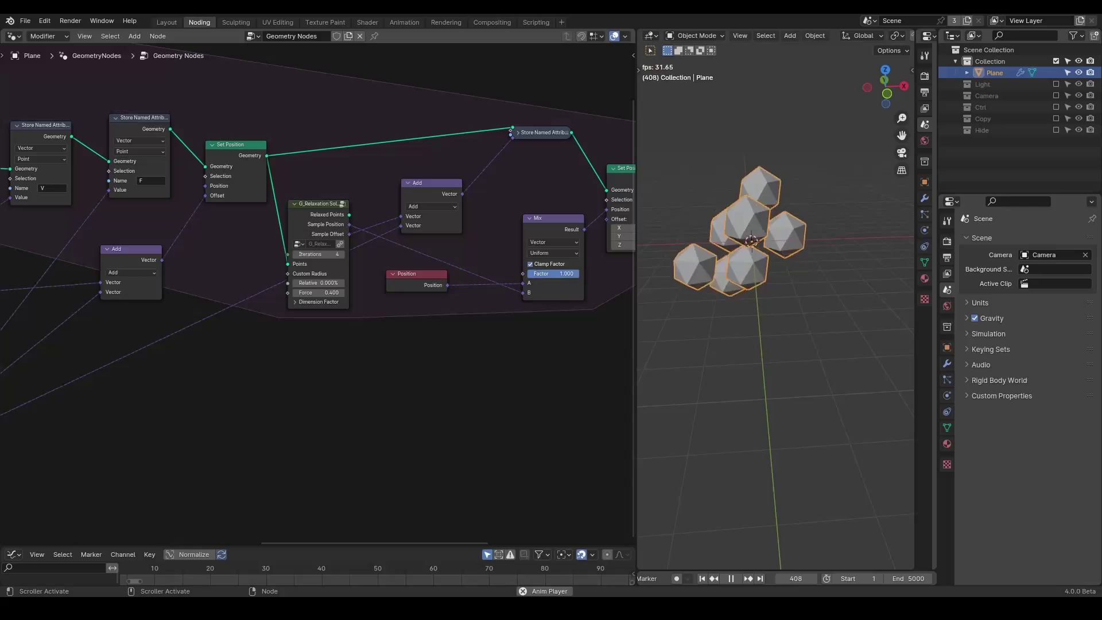
Step: Remove the Mix and Position nodes and reconnect Sample Position directly to the last Set Position node's Position
key("ctrl+x")
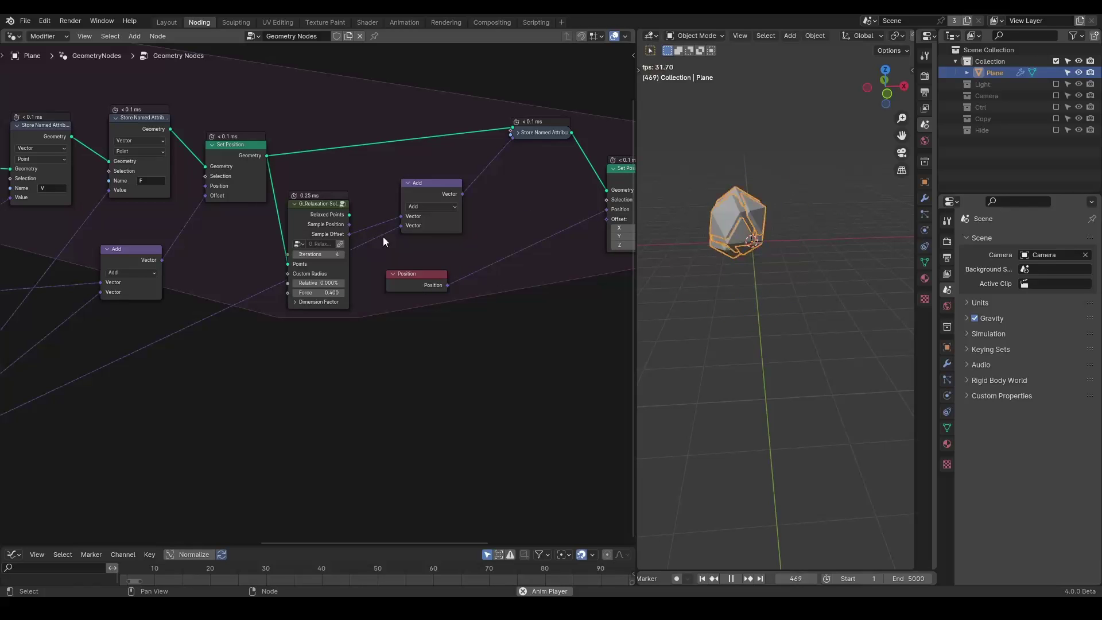
left_click_drag(349, 224, 607, 210)
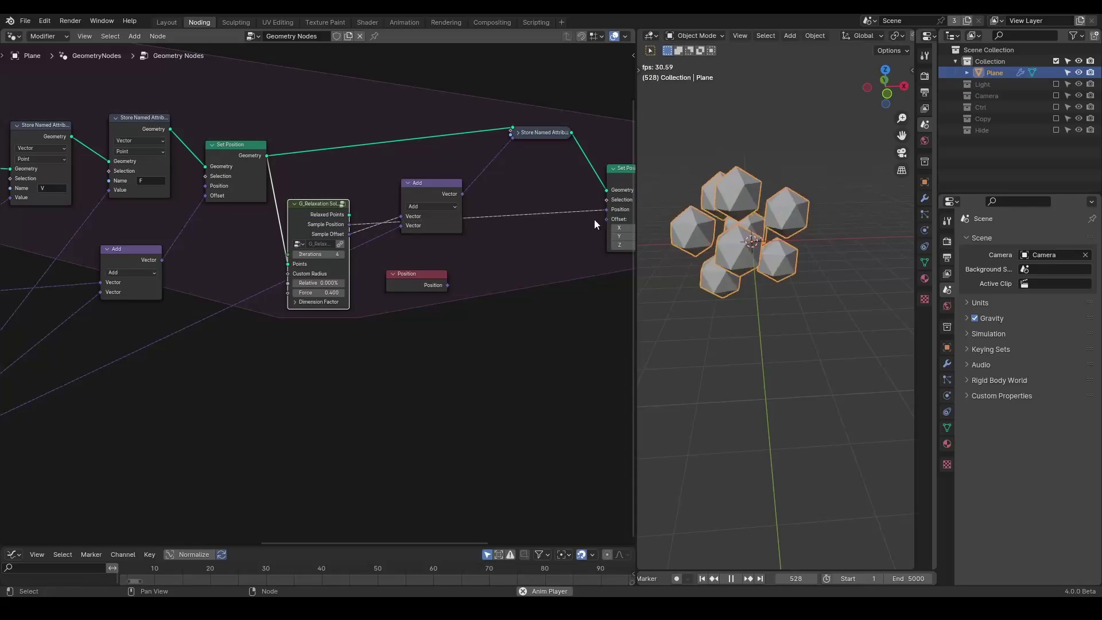
left_click(419, 278)
key("x")
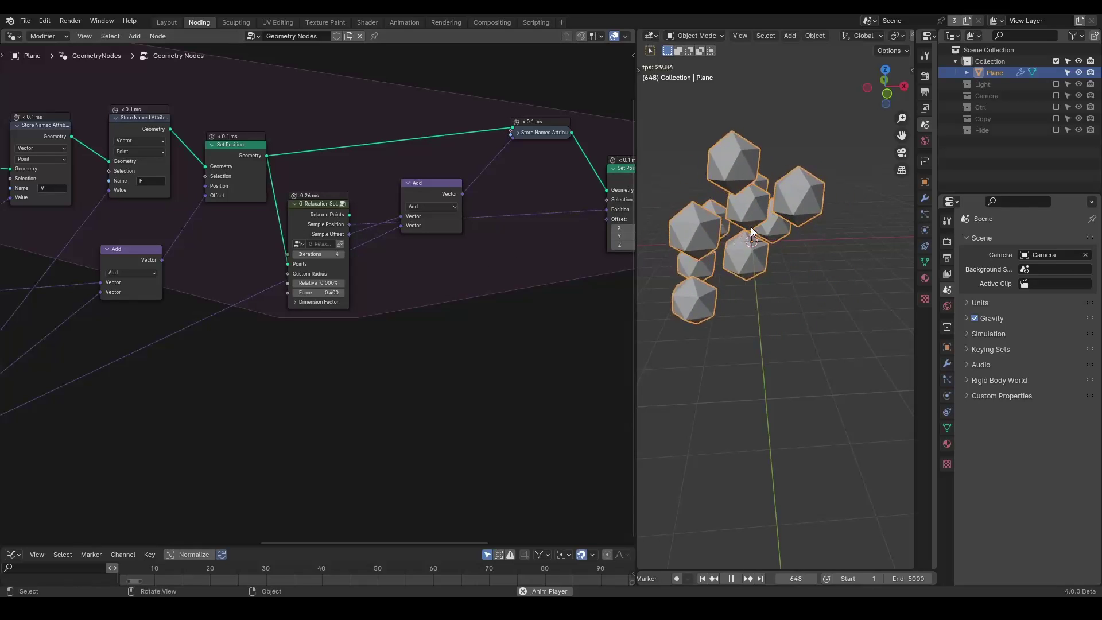
Step: Lower the G_Relaxation Solver node and shift its neighbouring Add node slightly to tidy the simulation zone
middle_click_drag(374, 246, 436, 212)
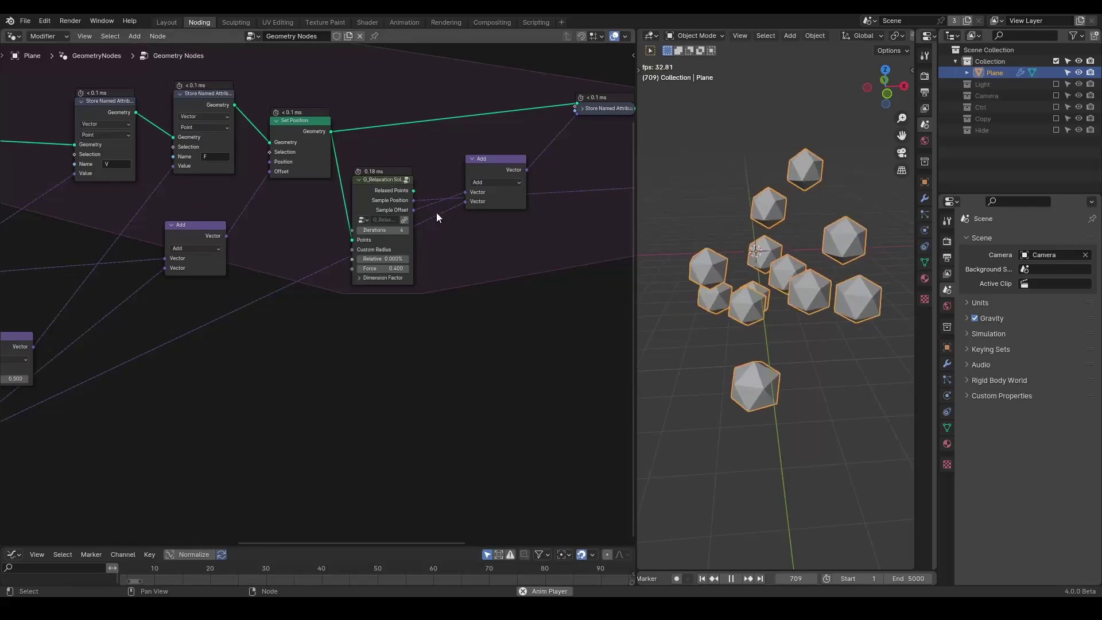
left_click_drag(405, 181, 398, 253)
left_click_drag(482, 172, 503, 188)
scroll(335, 345, "down", 4)
Step: Move the instancing node and the mesh node feeding it closer to the end of the simulation zone
middle_click_drag(299, 343, 449, 292)
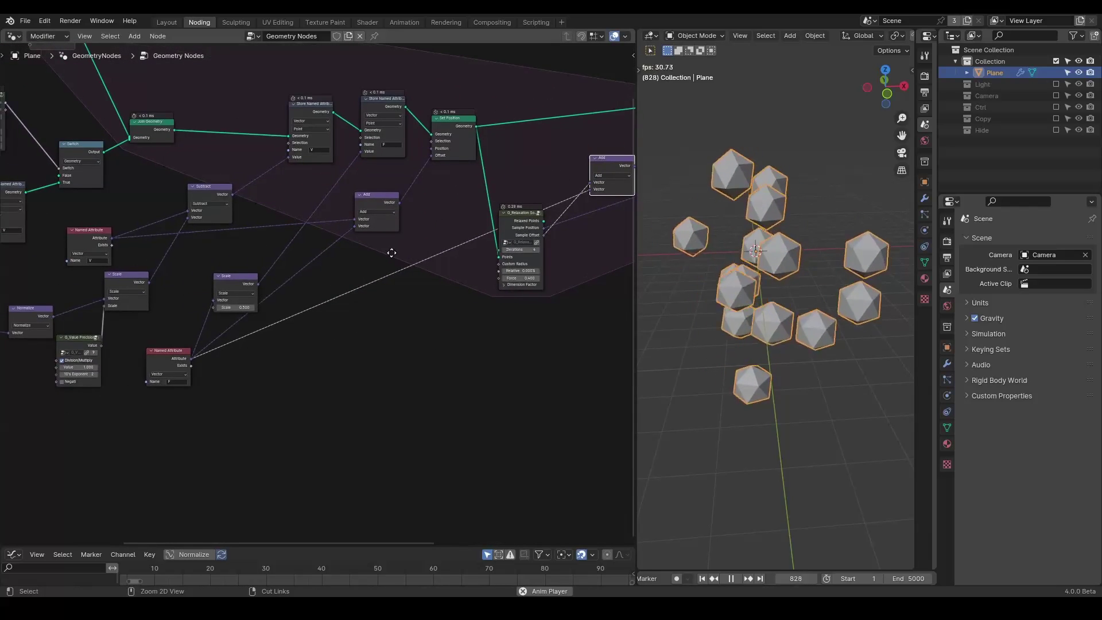
middle_click_drag(391, 253, 371, 344, "ctrl")
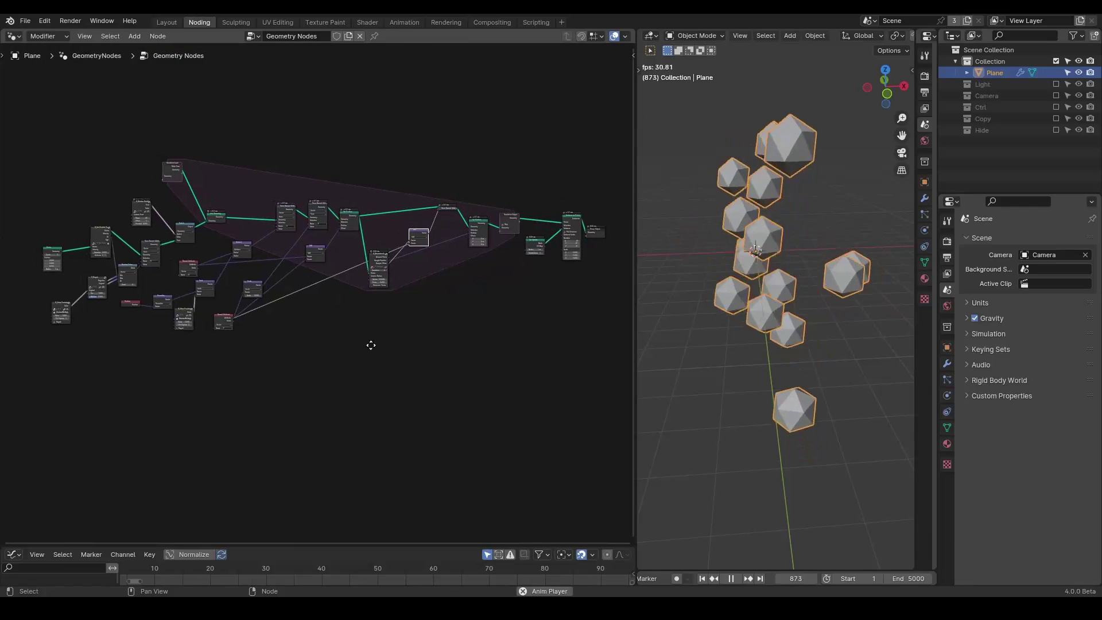
left_click(529, 247)
left_click(570, 219, "shift")
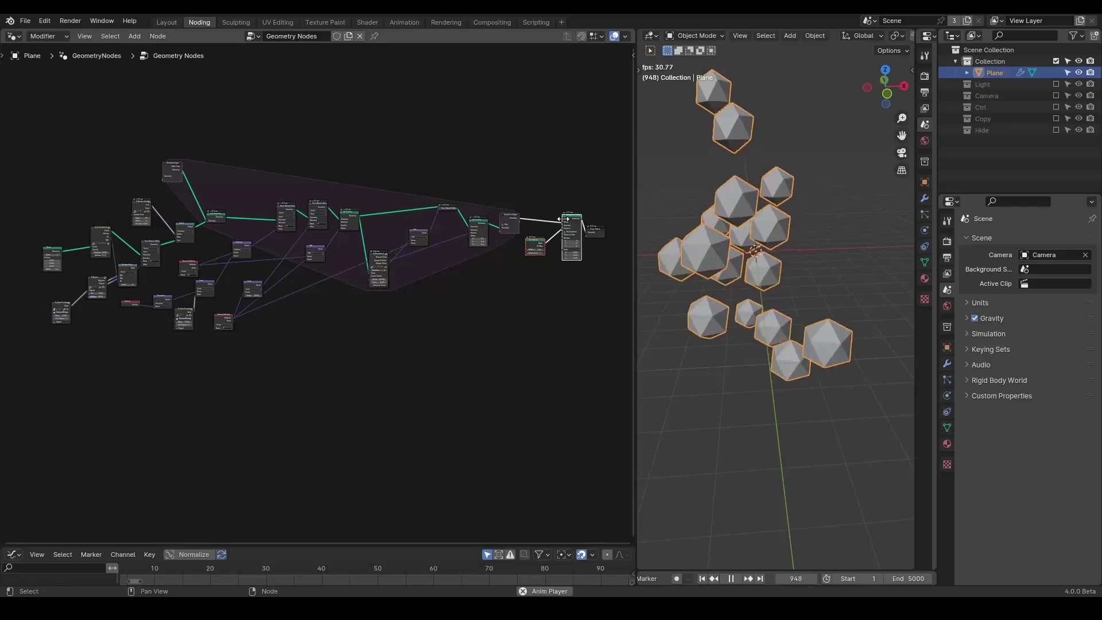
left_click_drag(571, 218, 542, 226)
scroll(473, 285, "down", 1)
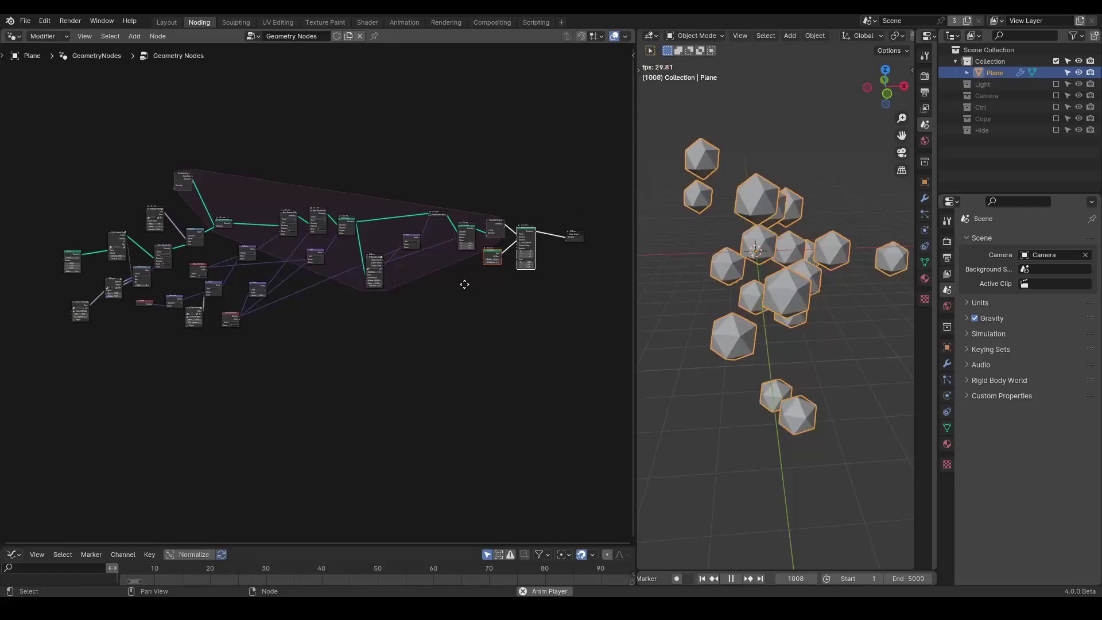